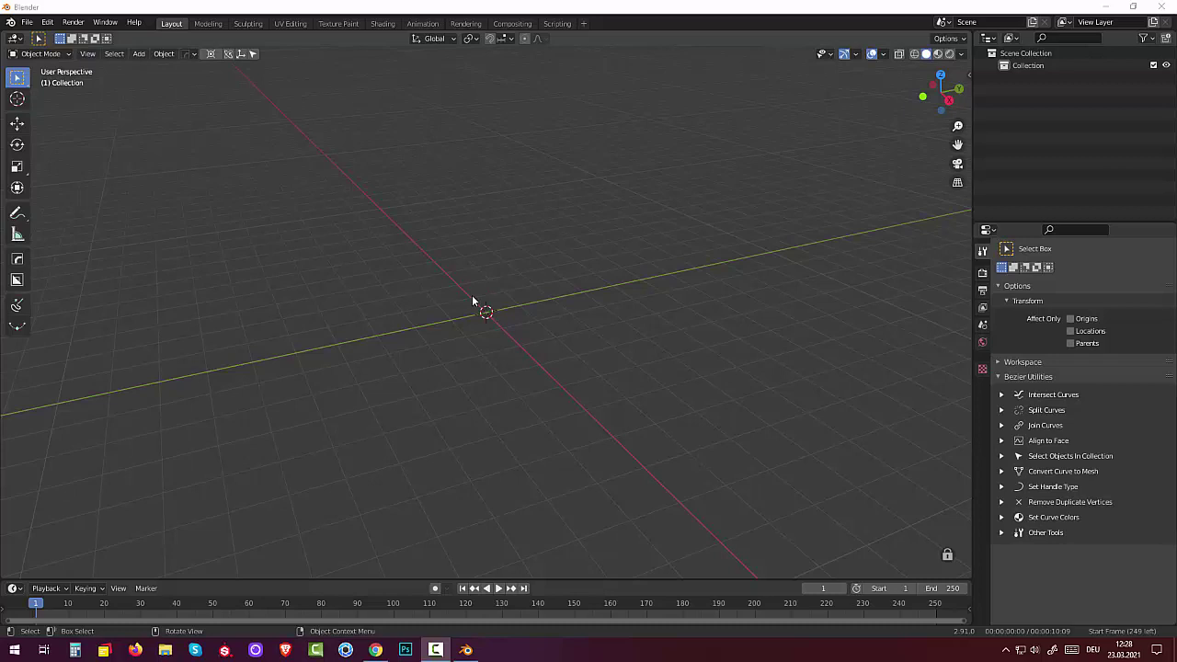
Split the 3D view into a left column with stacked upper and lower areas.
left_click(31, 23)
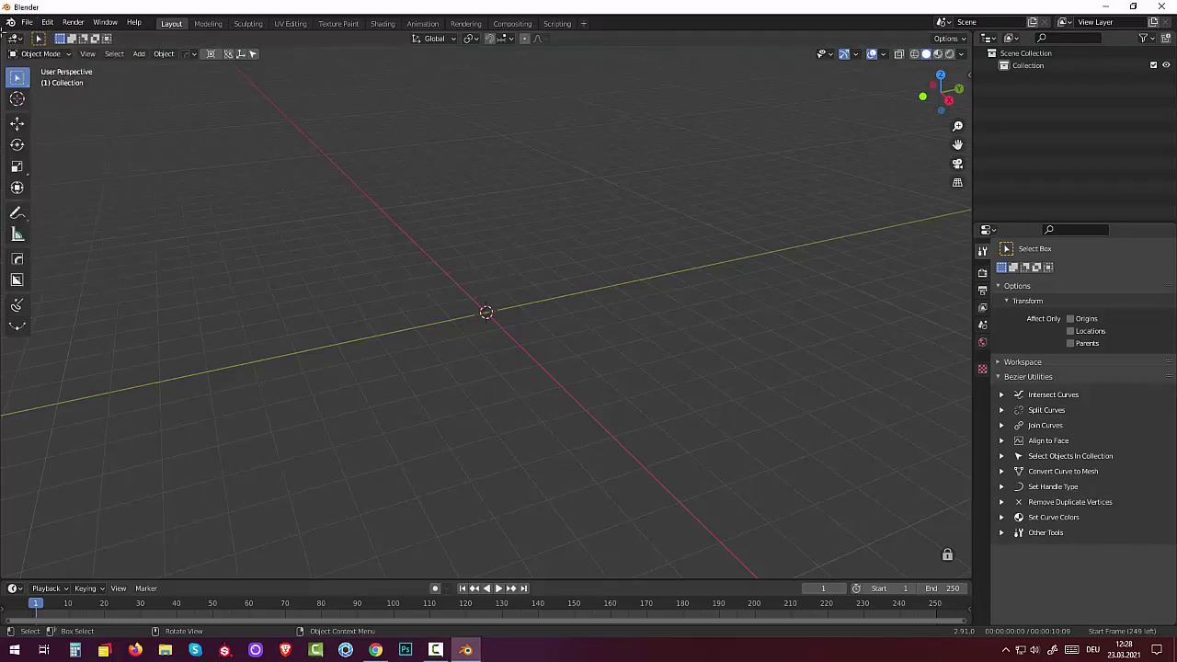
left_click_drag(4, 29, 270, 57)
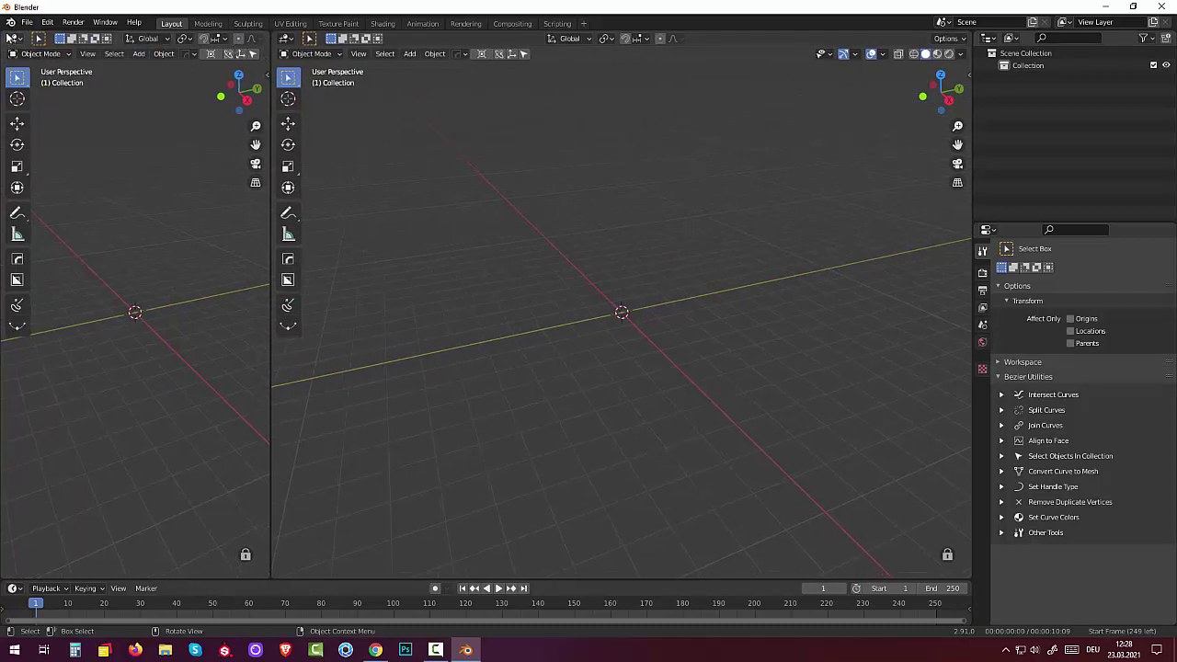
left_click_drag(6, 37, 35, 322)
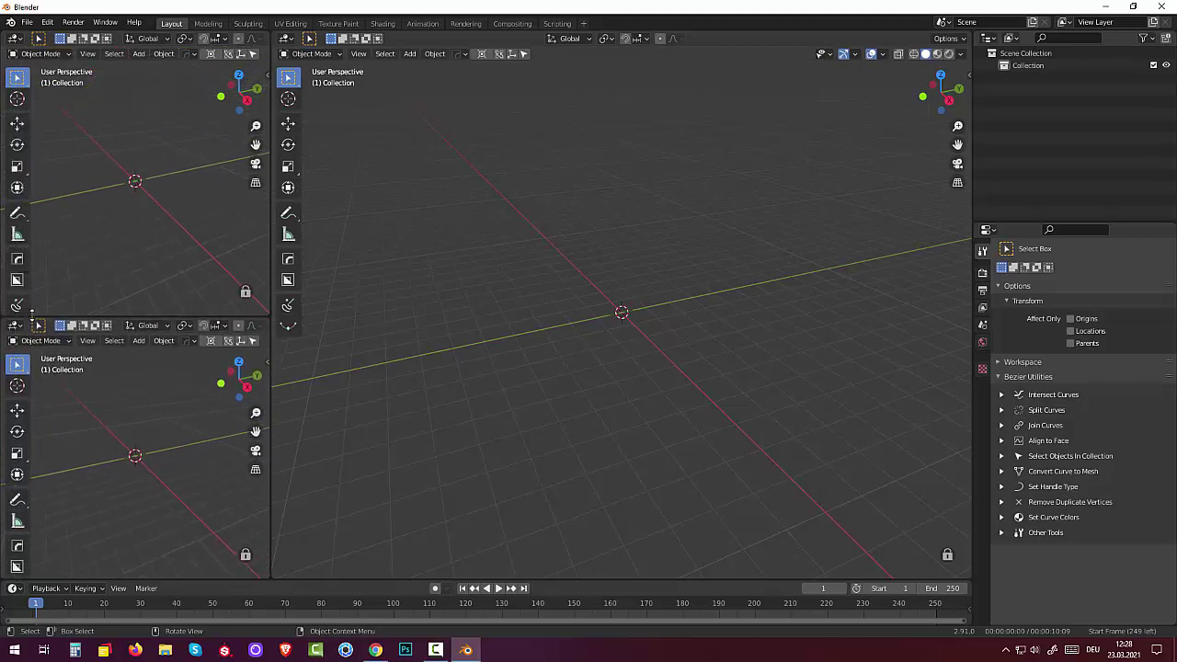
Set both the upper-left and lower-left areas to Image Editor.
left_click(15, 41)
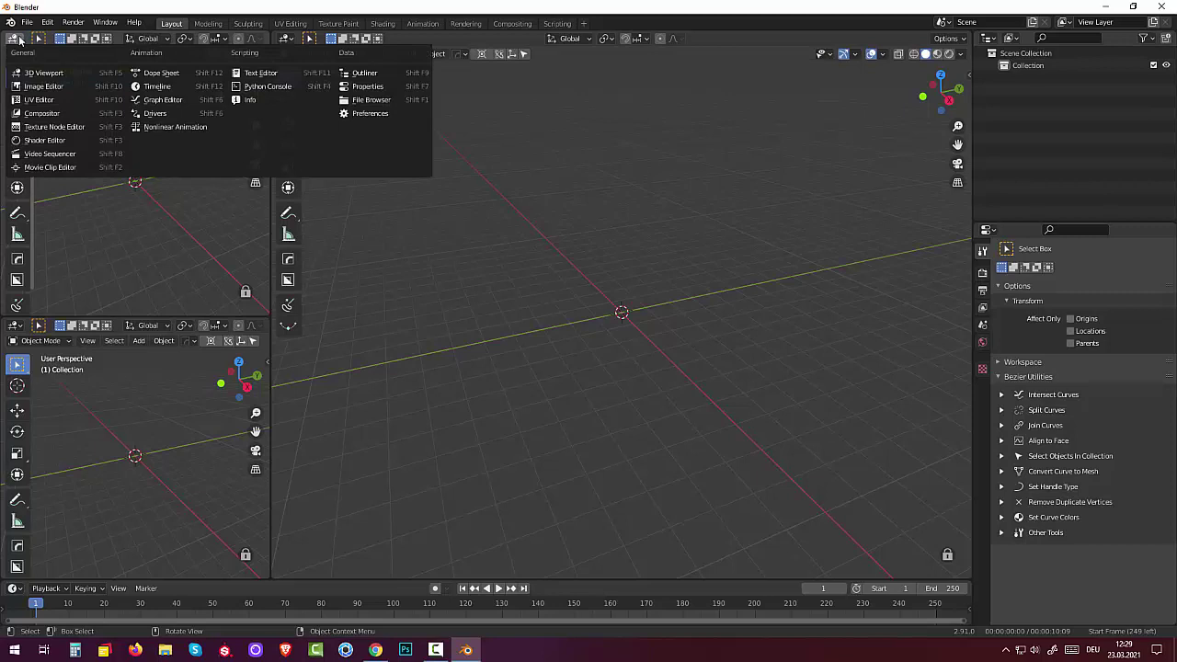
left_click(25, 89)
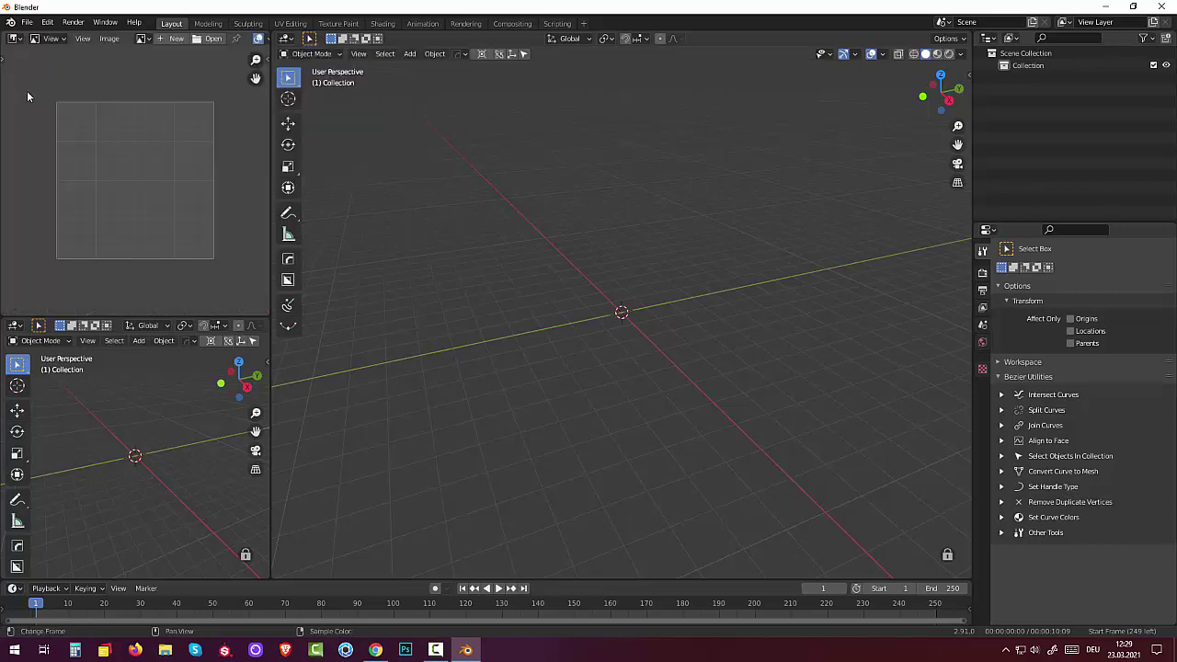
left_click(12, 327)
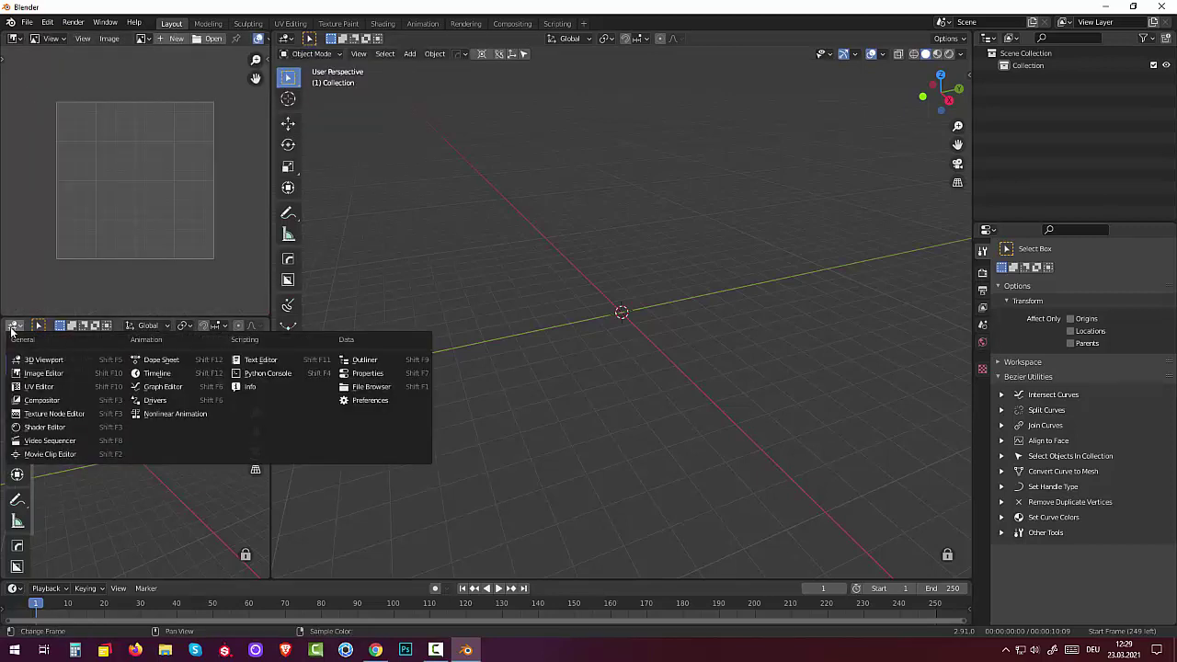
left_click(34, 374)
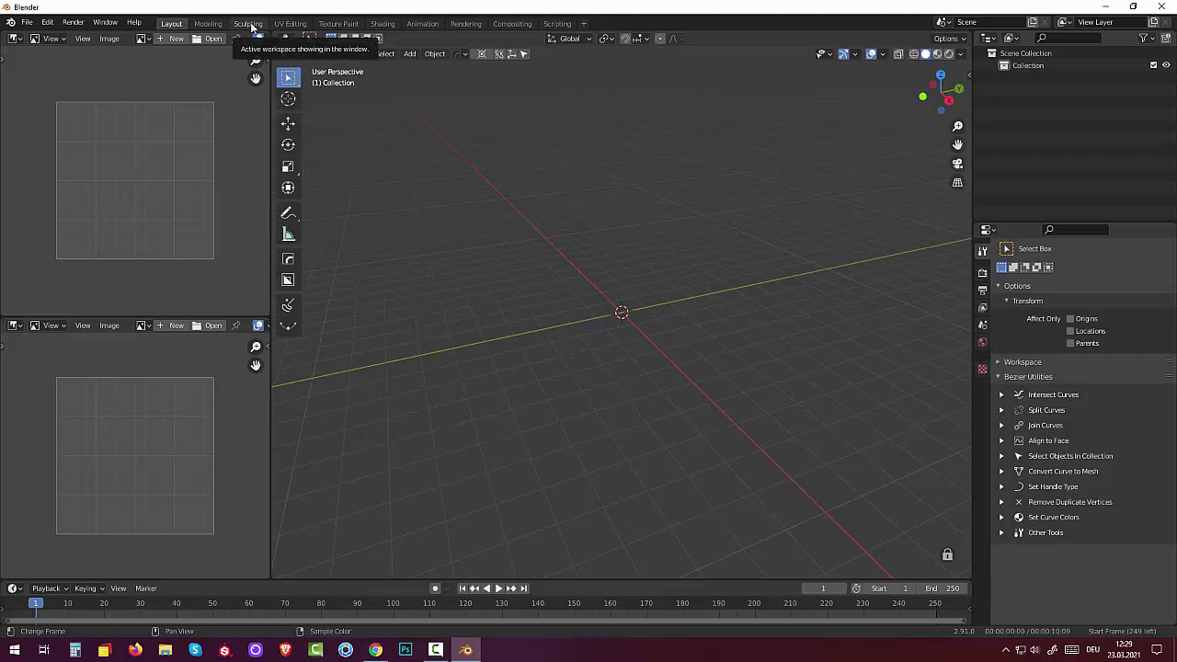
Load question-pug-3d-model-stl.png from the Desktop into the upper Image Editor and frame it.
left_click(208, 40)
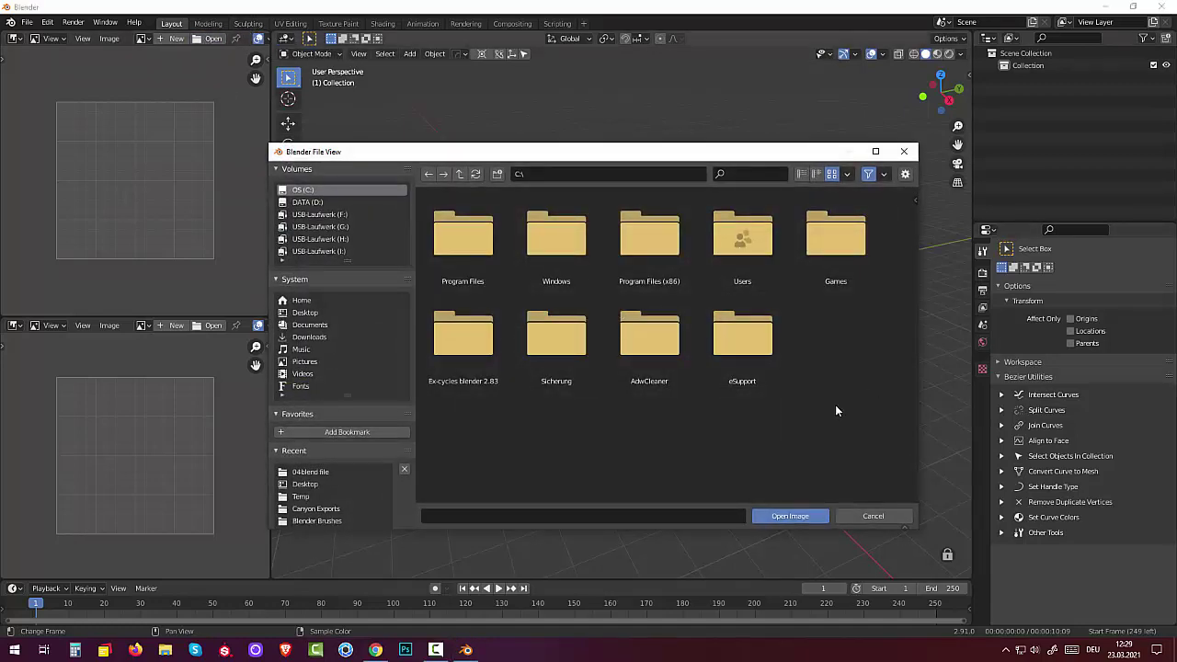
left_click(306, 314)
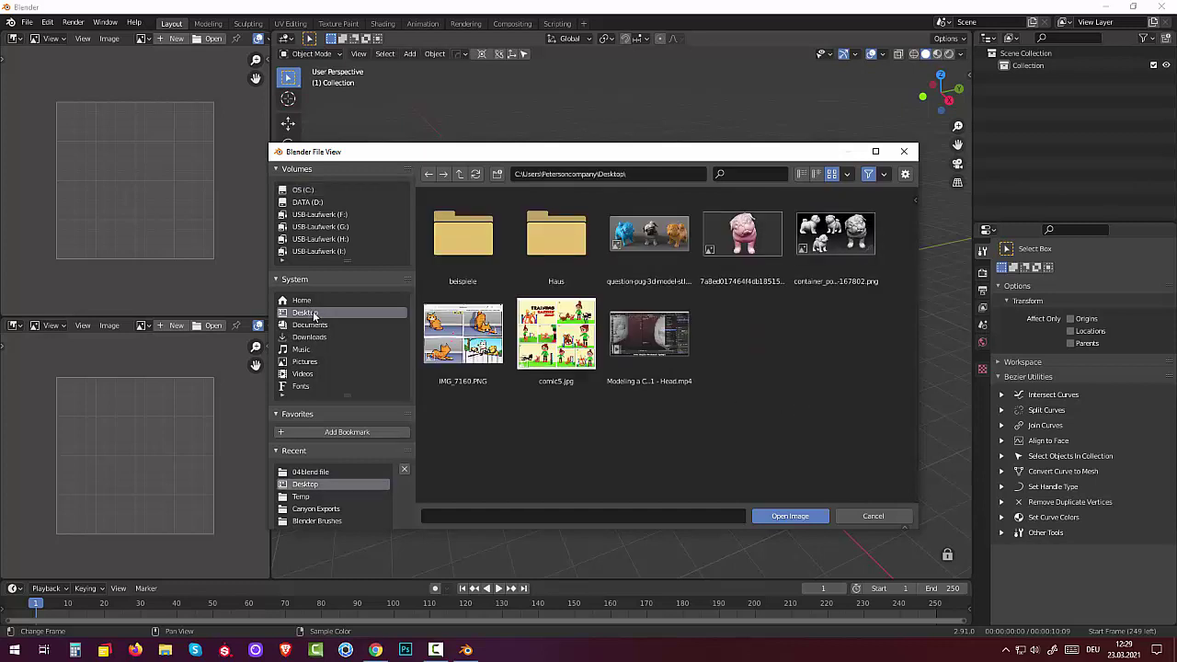
left_click(646, 232)
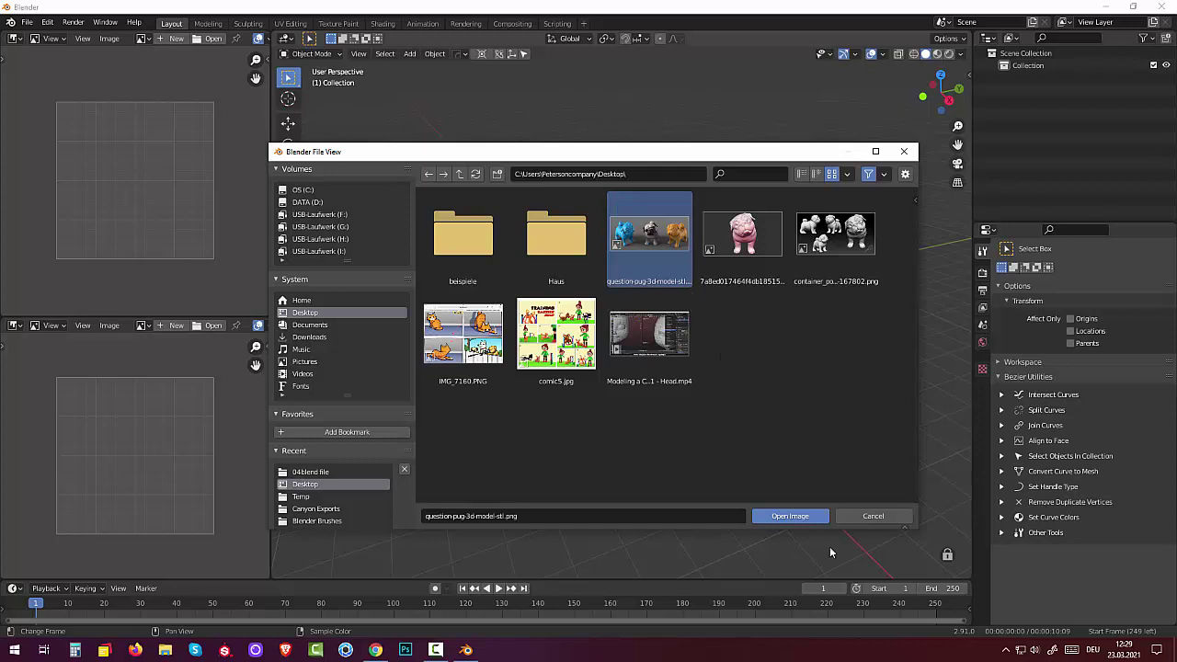
left_click(792, 516)
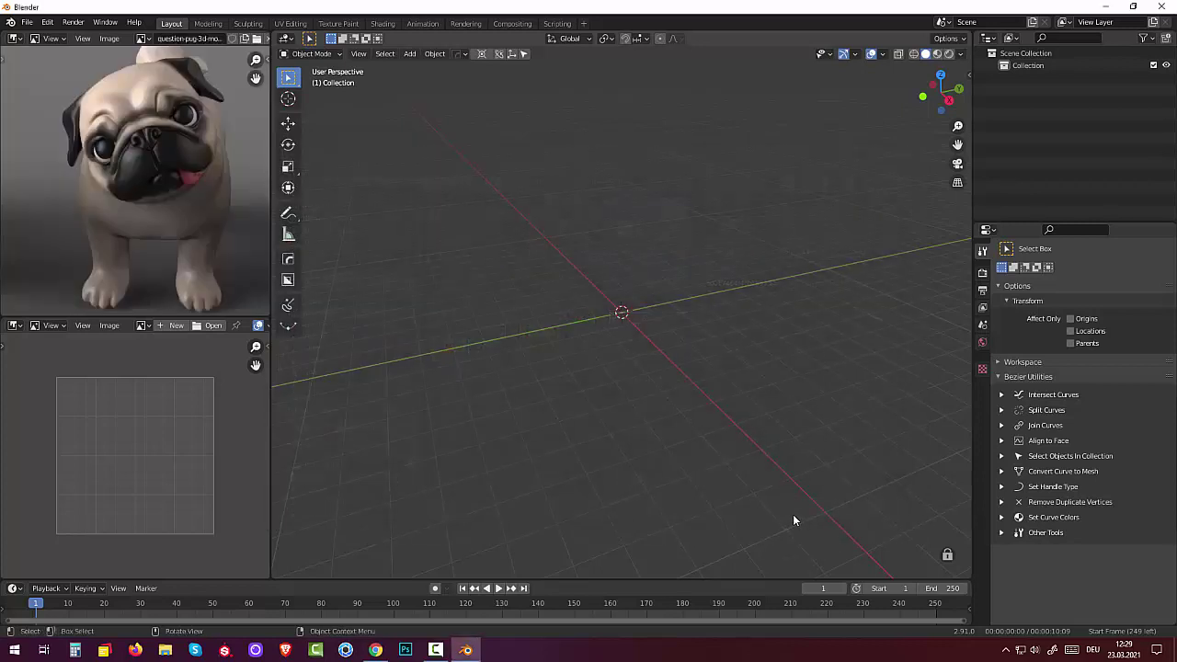
scroll(145, 158, "down", 1)
scroll(145, 158, "down", 2)
scroll(145, 158, "down", 1)
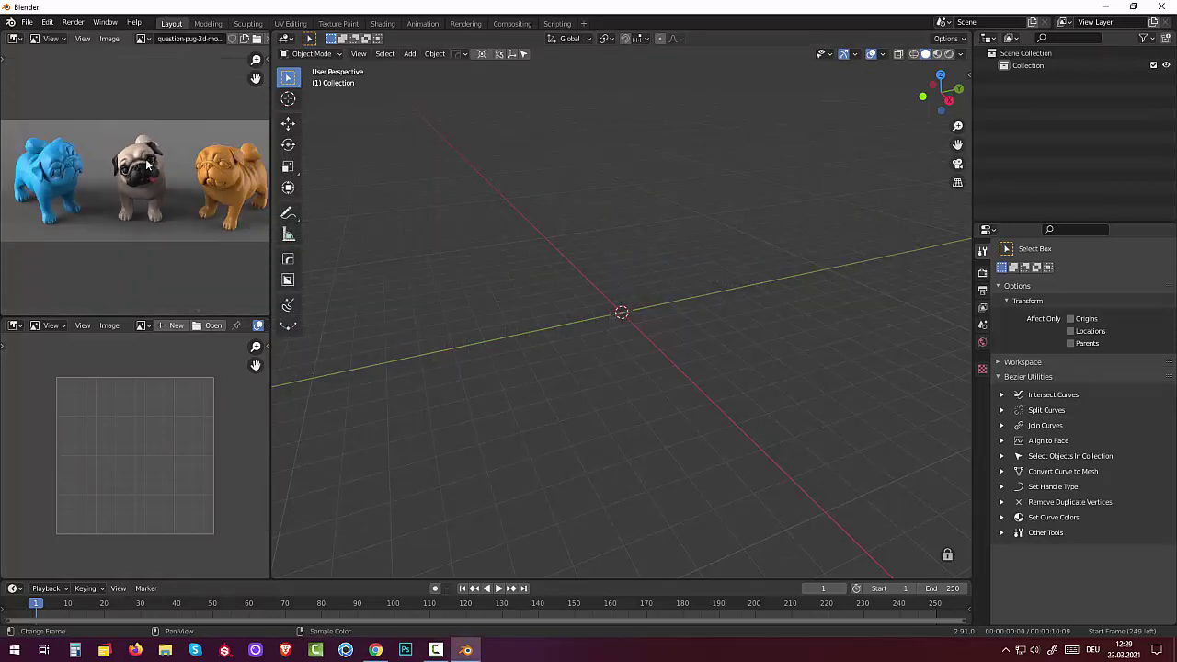
scroll(146, 158, "up", 5)
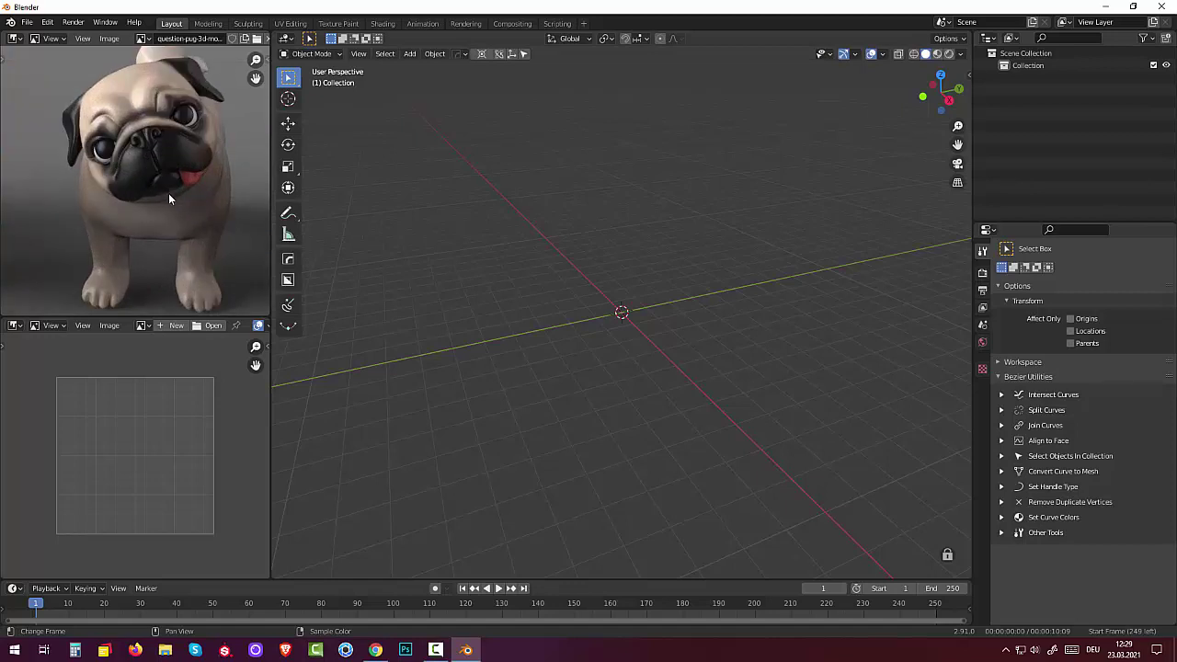
scroll(168, 193, "down", 2)
scroll(170, 190, "down", 1)
middle_click_drag(172, 188, 169, 183)
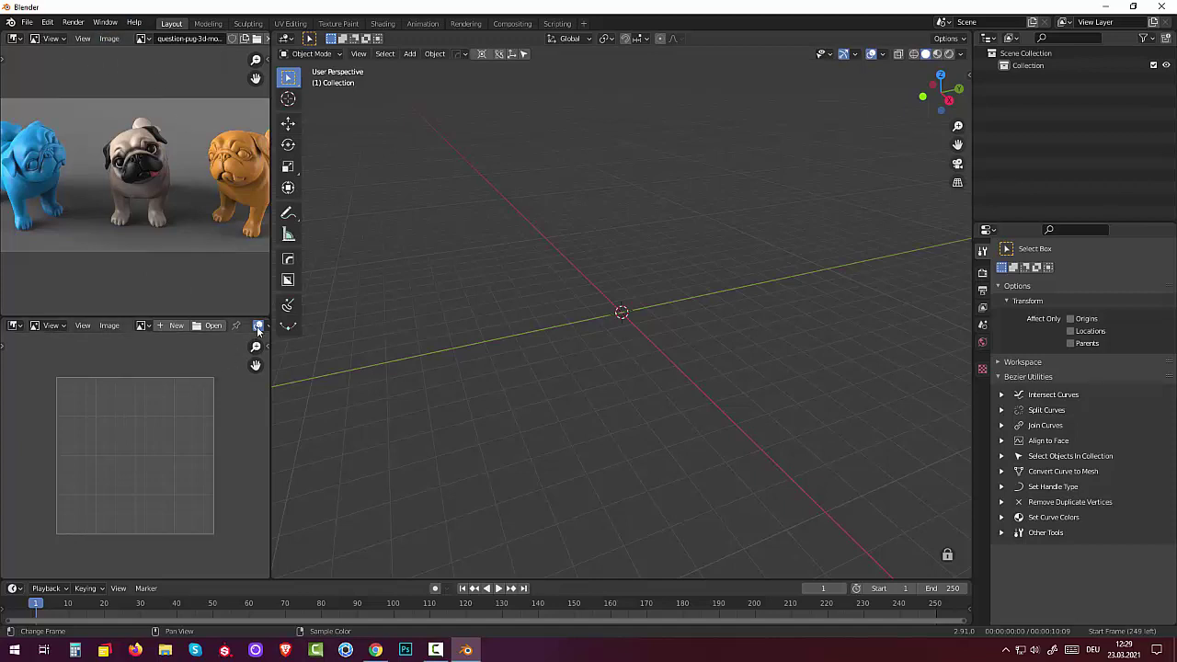
Load the pink pug PNG from the Desktop into the lower Image Editor and zoom out.
left_click(214, 325)
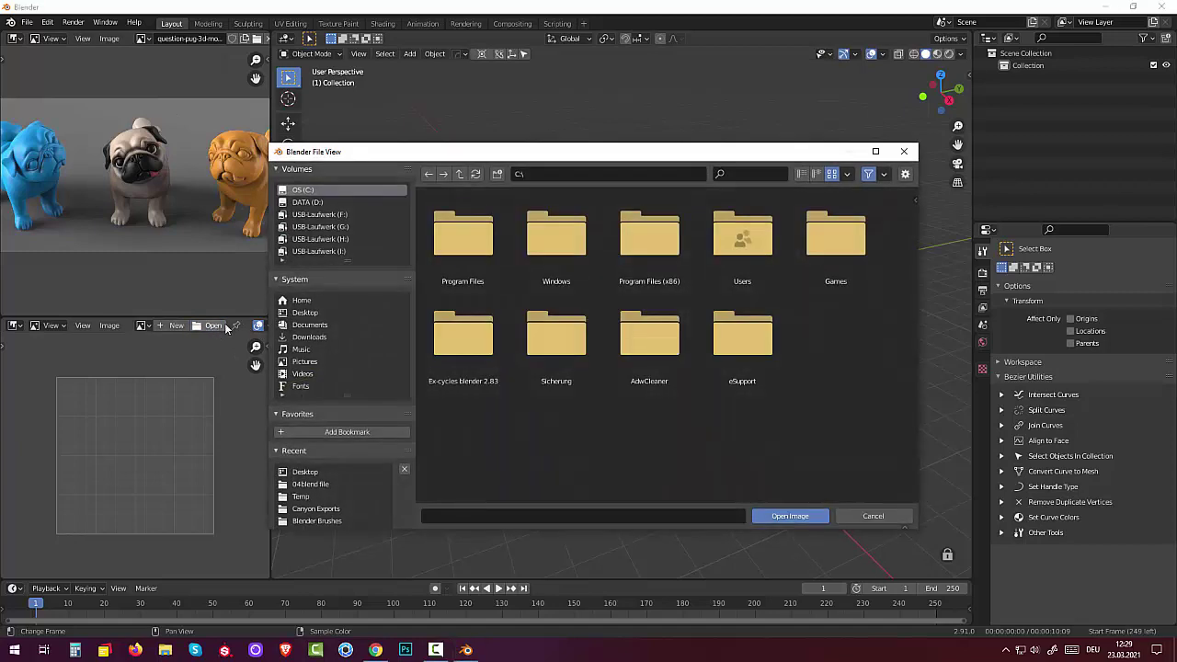
left_click(302, 472)
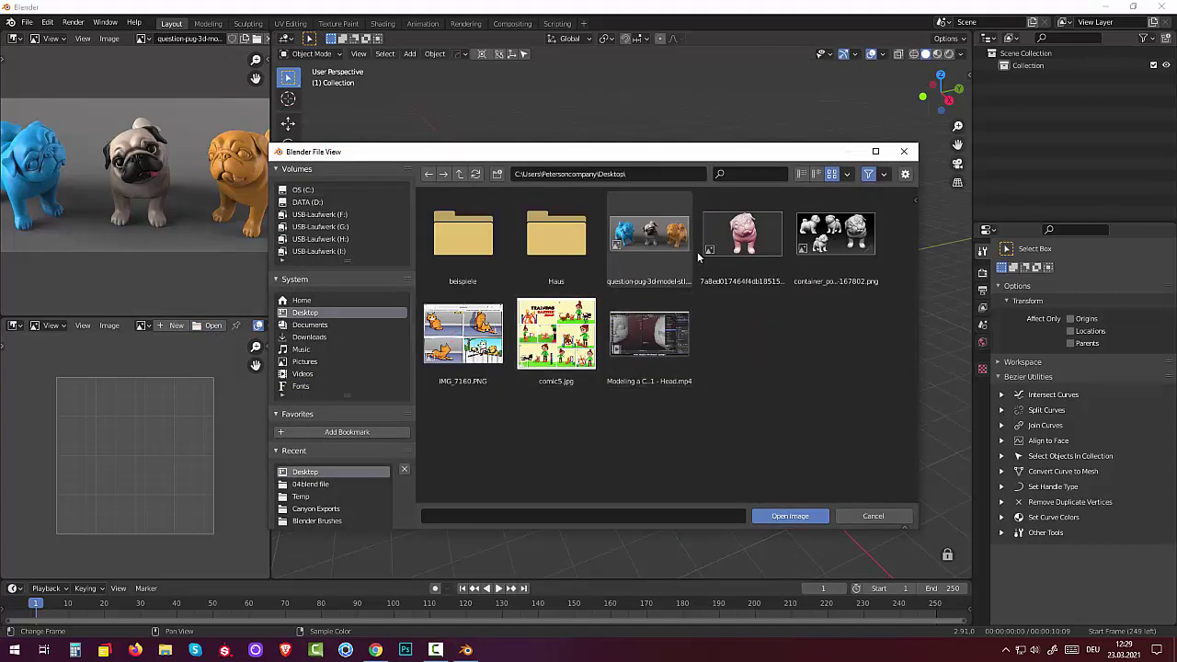
left_click(742, 235)
left_click(780, 518)
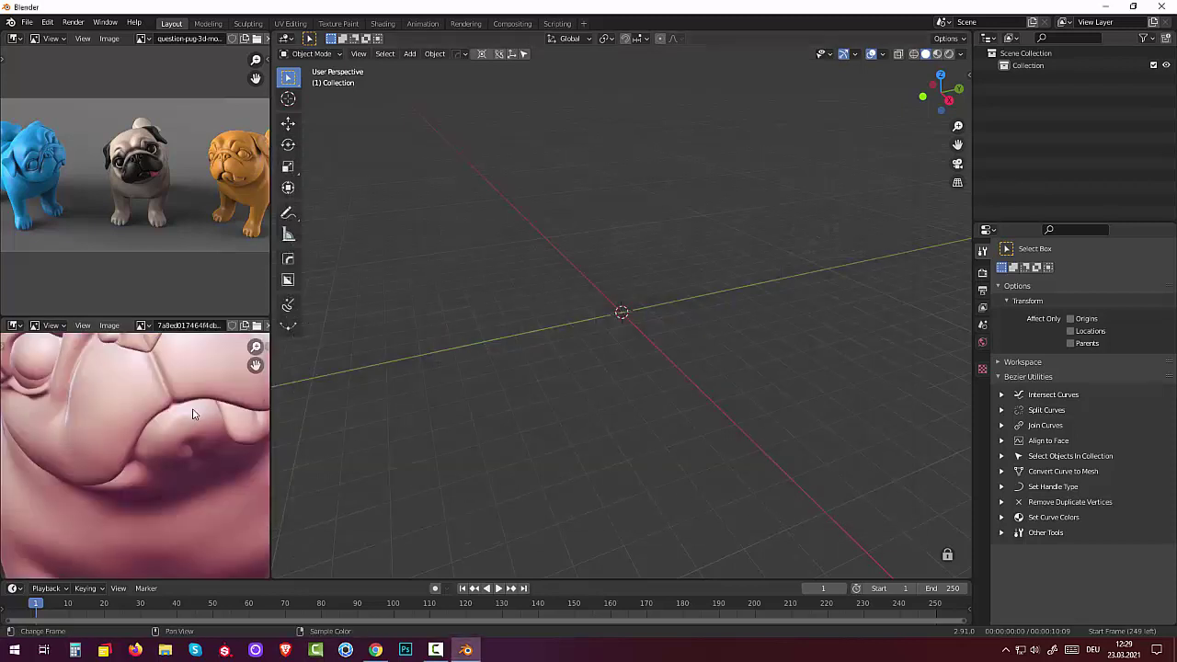
scroll(193, 414, "down", 2)
scroll(192, 414, "down", 2)
scroll(190, 415, "down", 2)
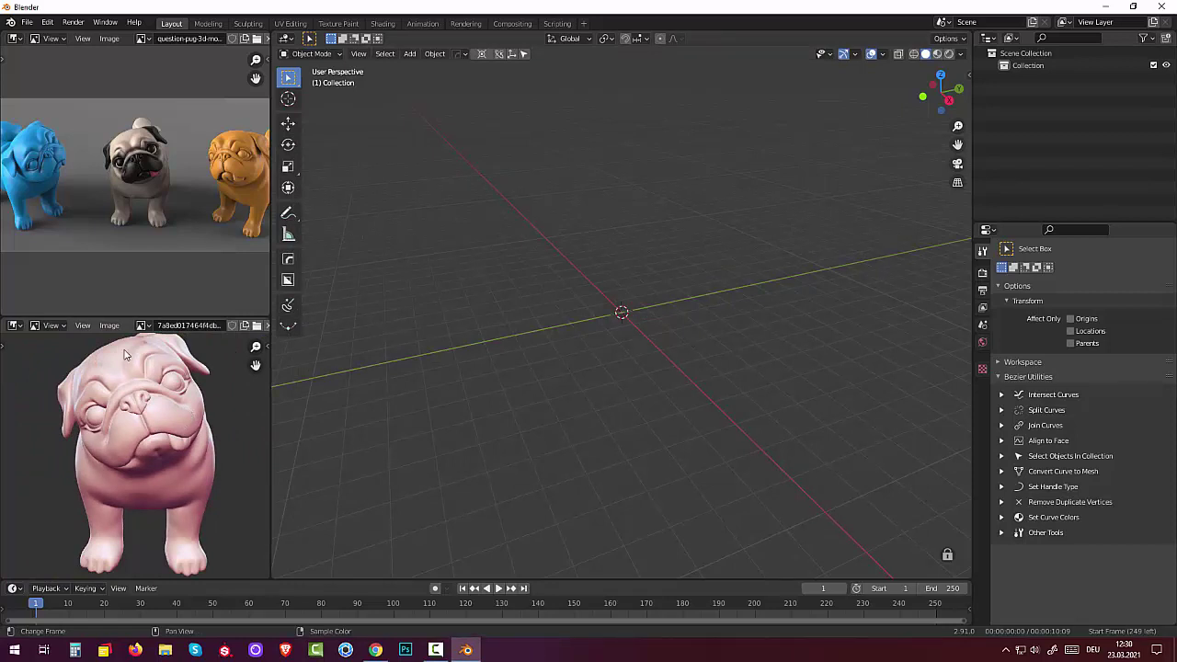
Raise the lower panel's top border to make it taller, then reframe the image.
left_click_drag(167, 317, 165, 258)
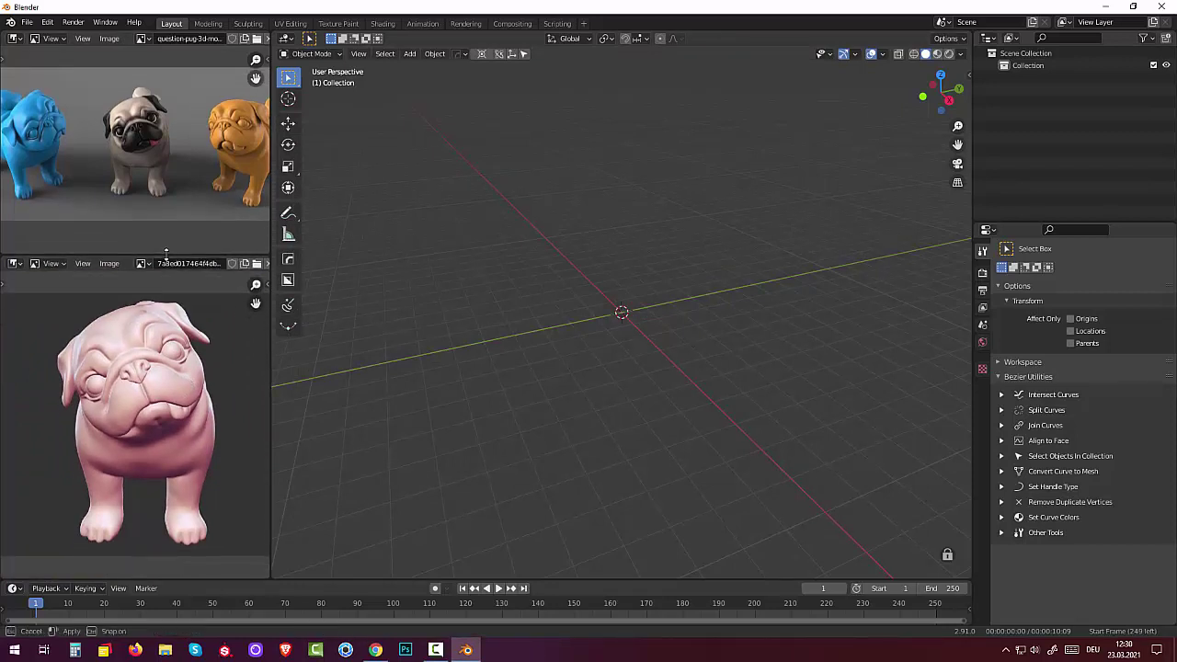
scroll(177, 422, "down", 2)
scroll(177, 422, "up", 2)
scroll(177, 422, "up", 2)
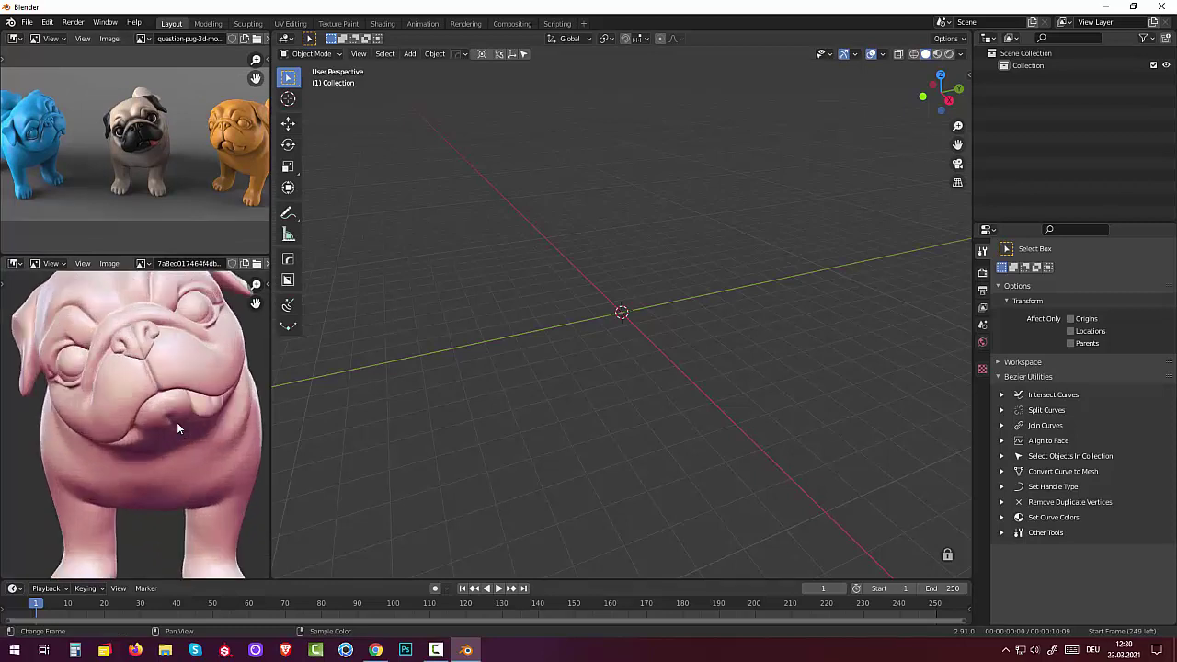
scroll(176, 421, "down", 2)
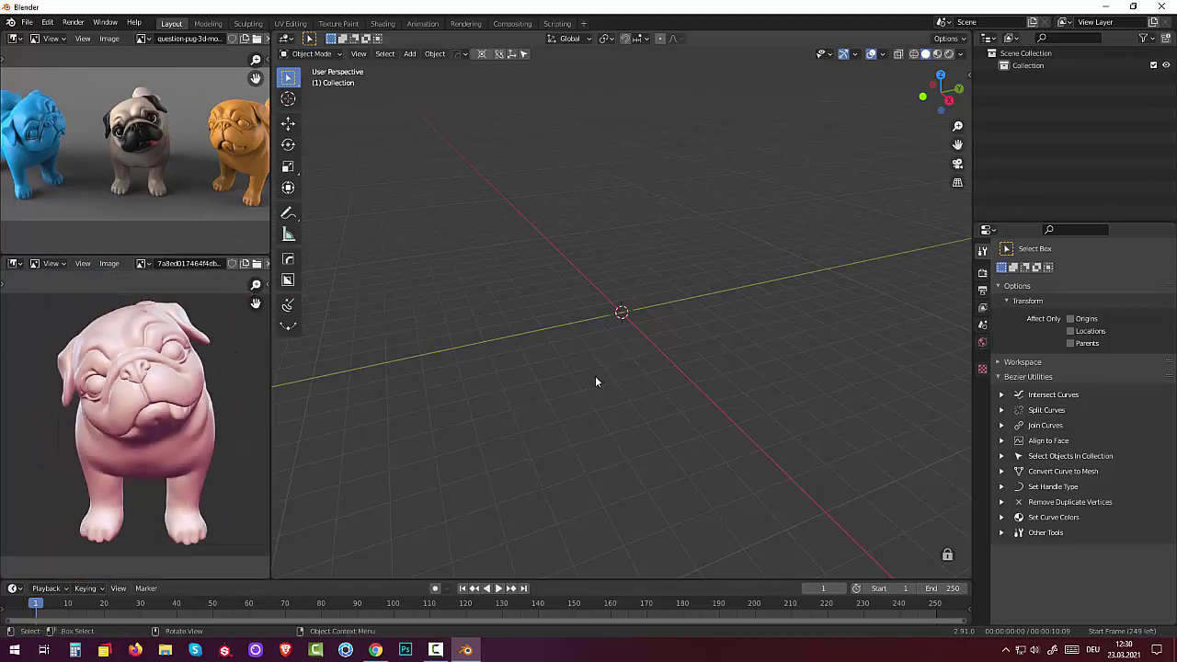
From the right view, add container_polygon-pug-3d-printing-167802.png as a reference image and begin scaling it.
key("KP_3")
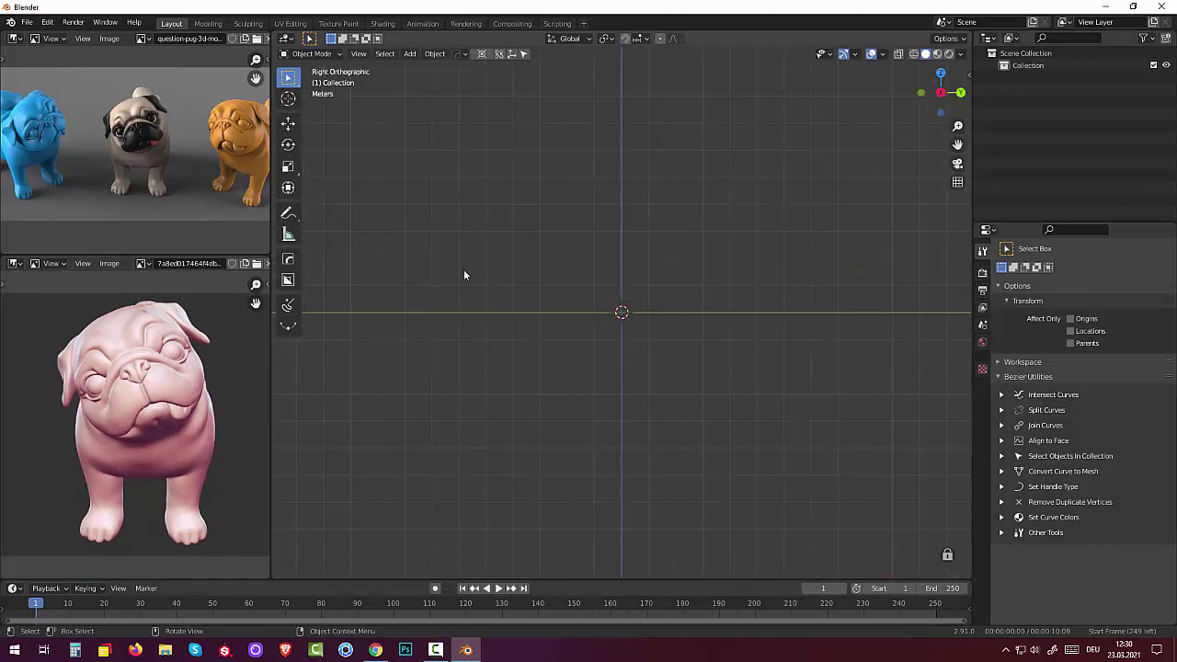
key("shift+a")
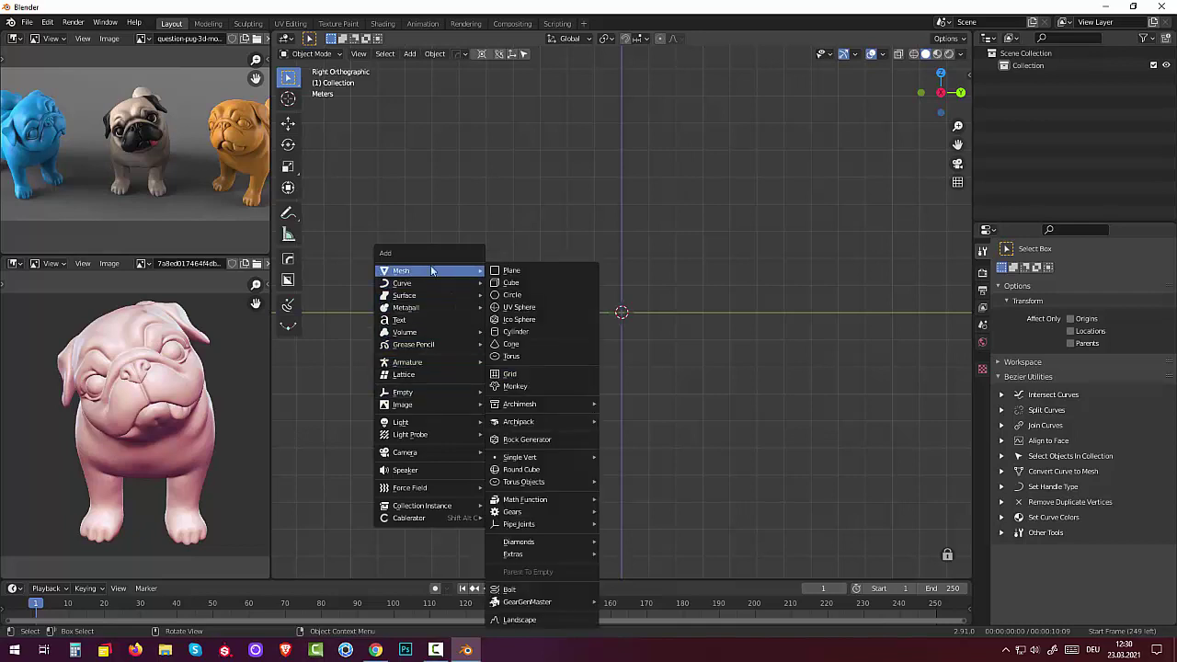
mouse_move(403, 405)
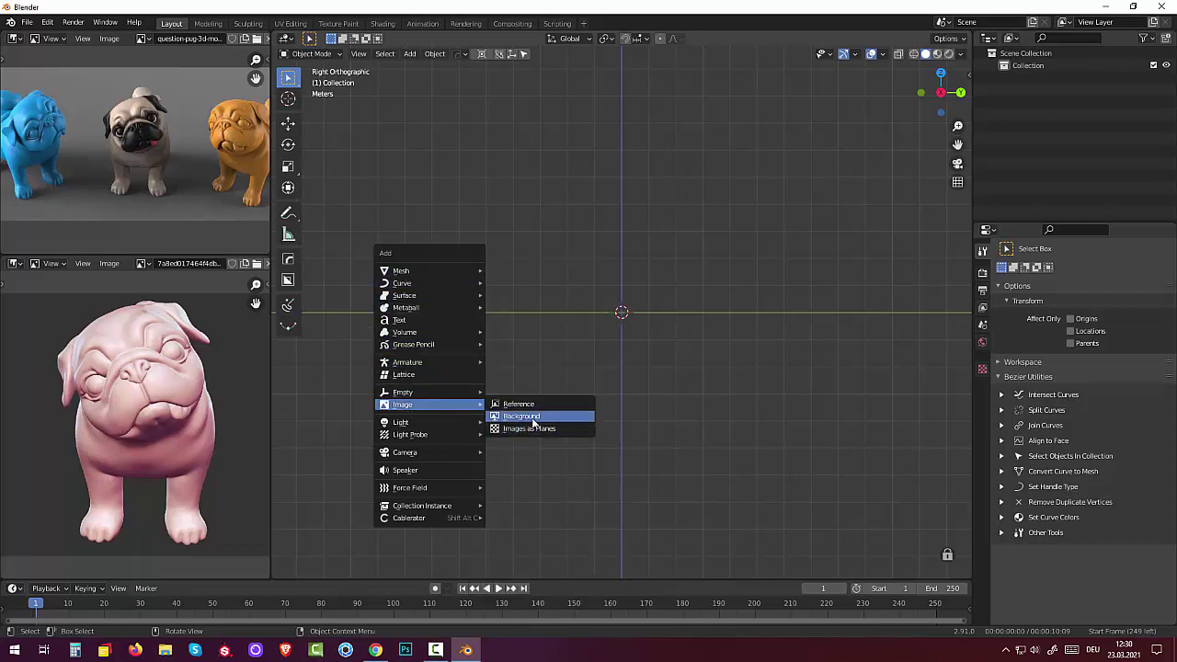
left_click(538, 406)
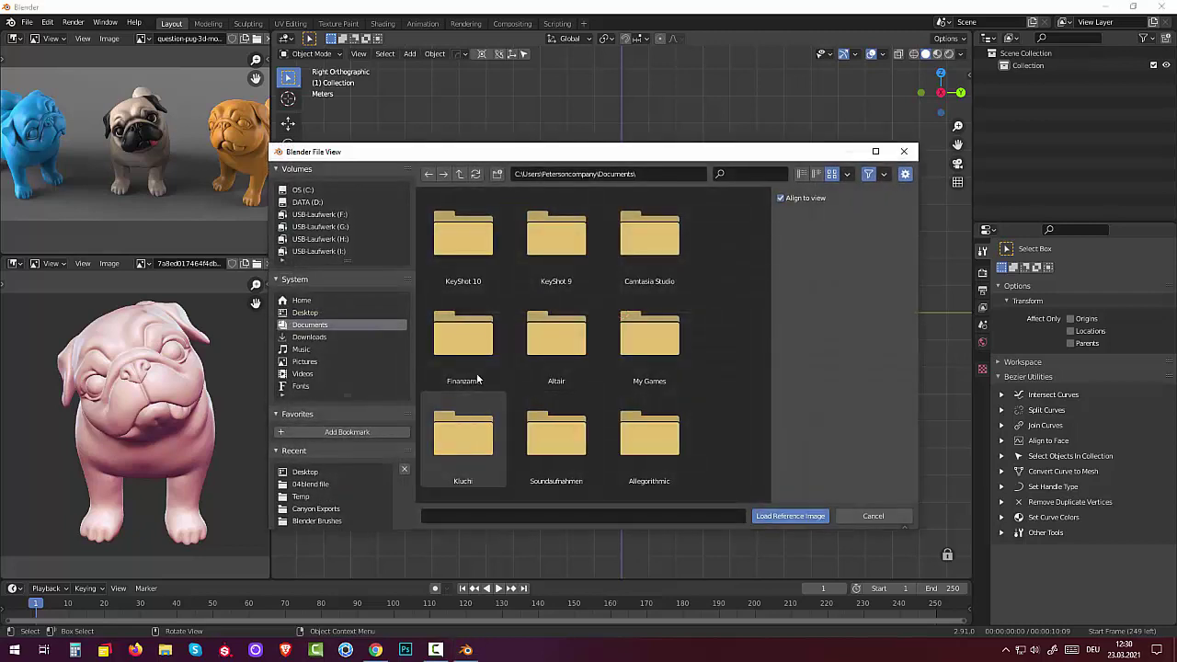
left_click(306, 313)
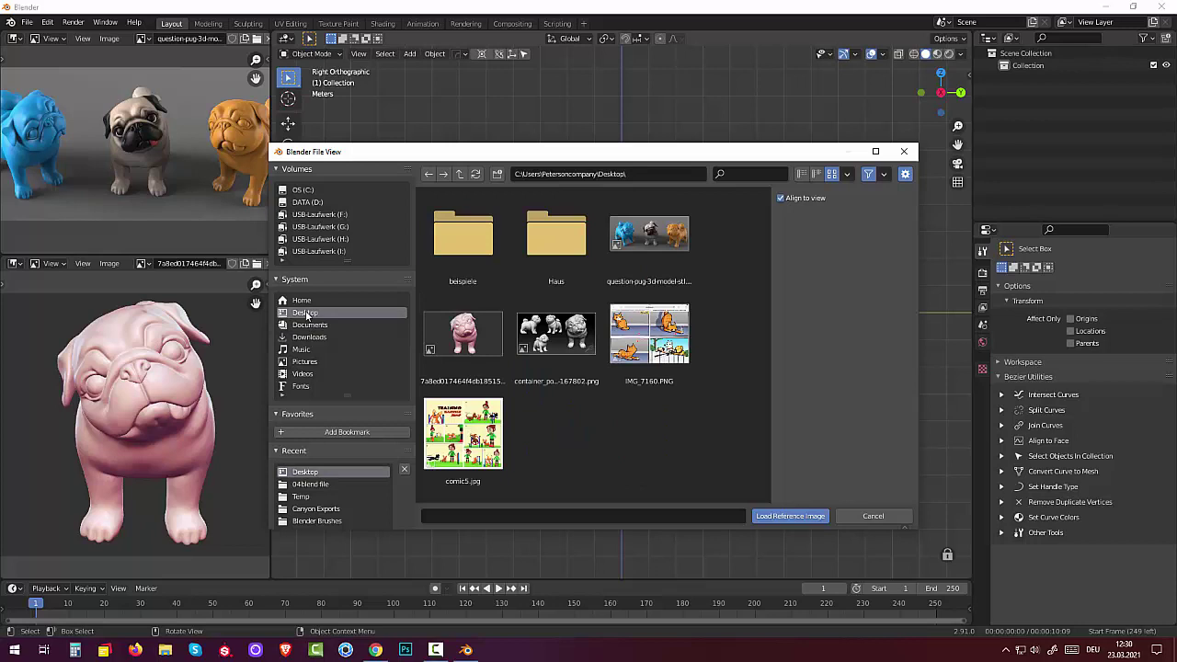
left_click(554, 333)
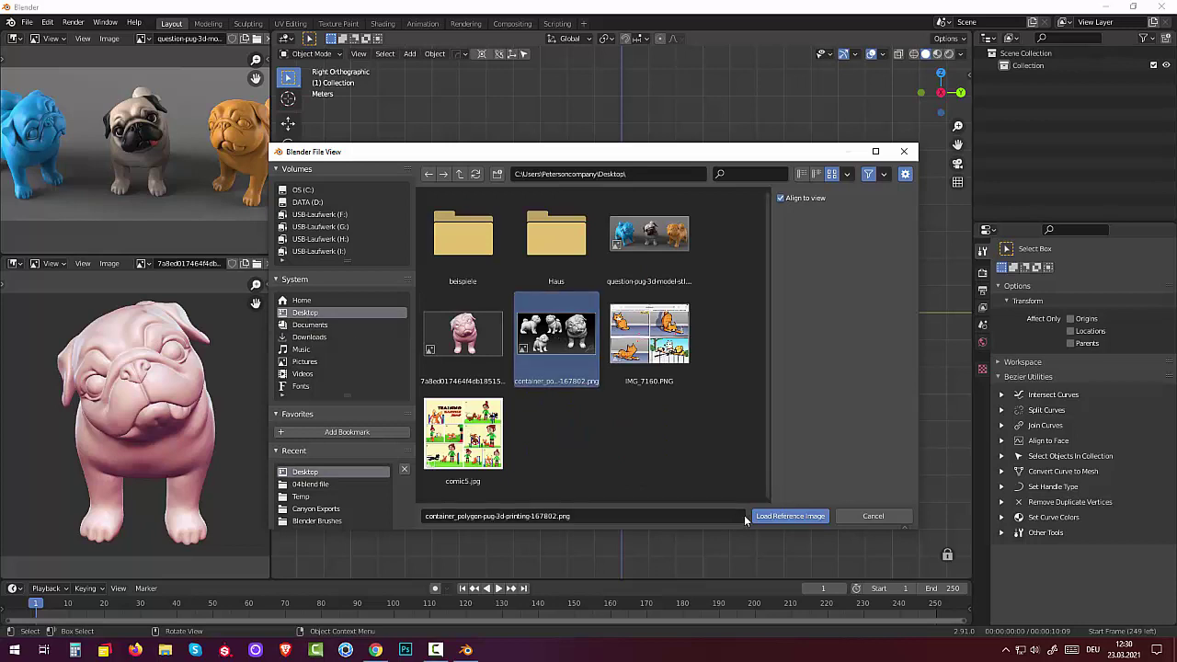
left_click(776, 516)
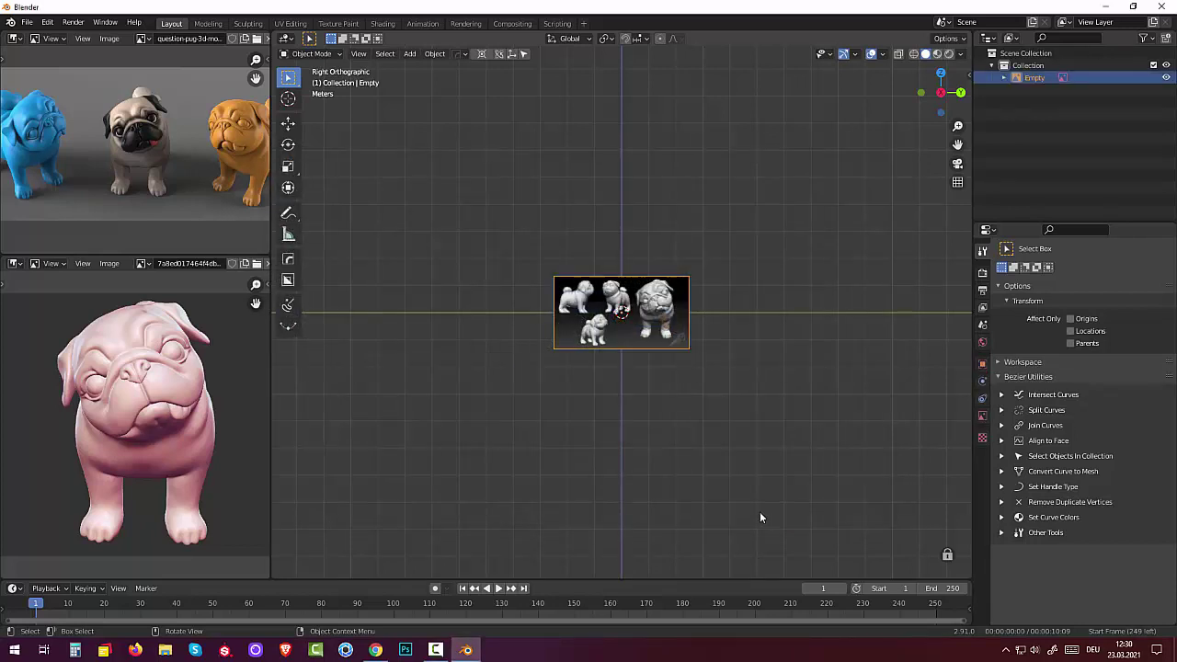
scroll(617, 336, "up", 2)
scroll(616, 335, "down", 3)
scroll(593, 336, "up", 1)
key("s")
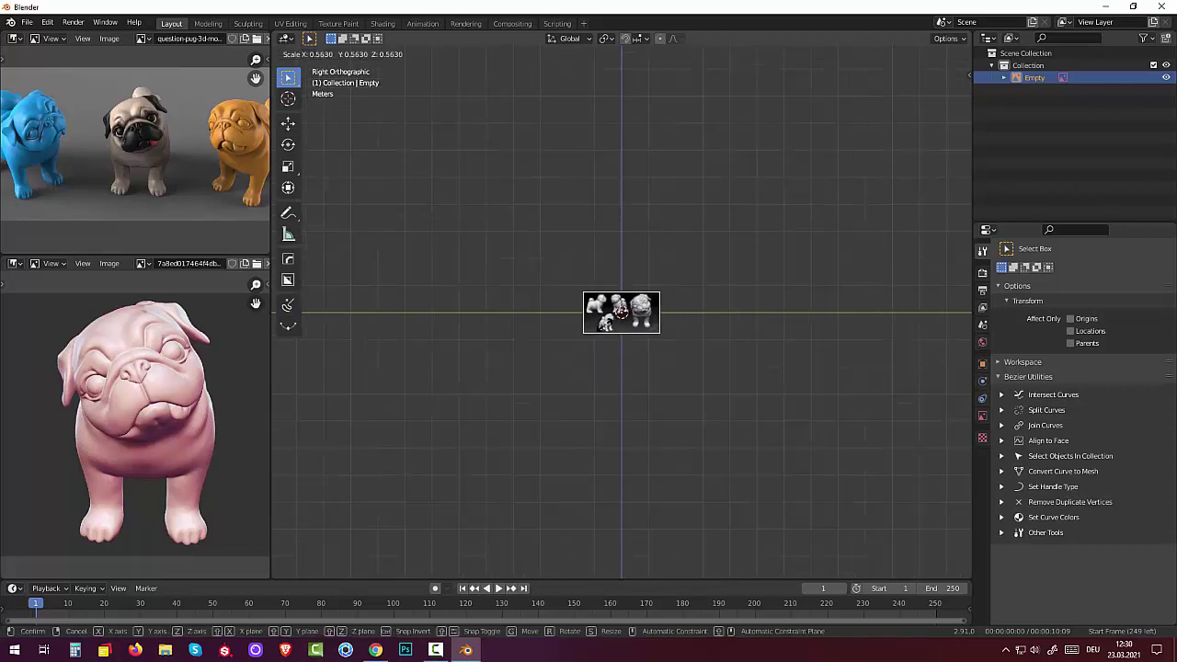
Confirm the reference image at scale 4.291.
left_click(497, 412)
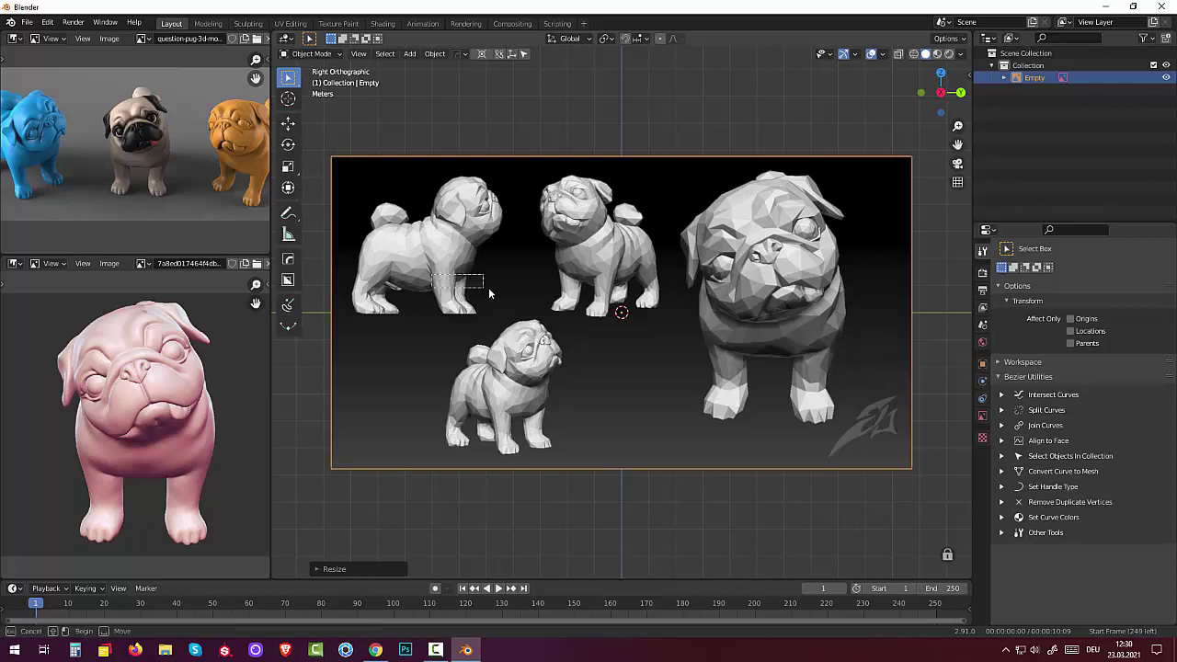
left_click_drag(462, 275, 488, 287)
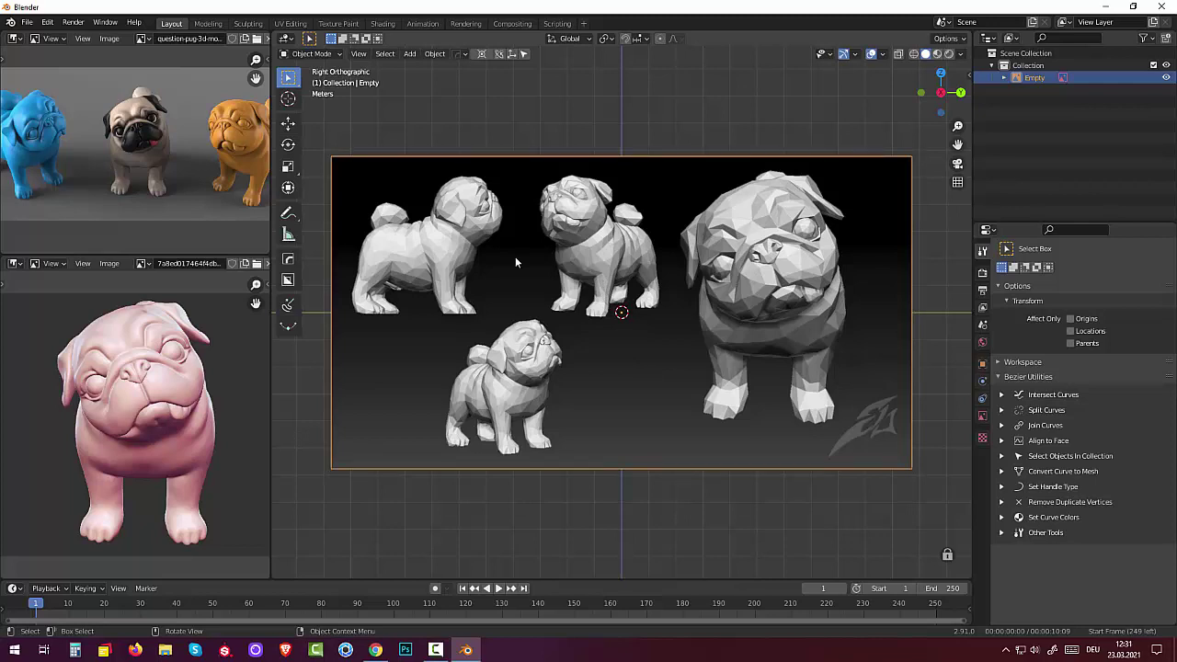
Move the reference image to Y 7.3129 m and show its Object transform values.
key("g")
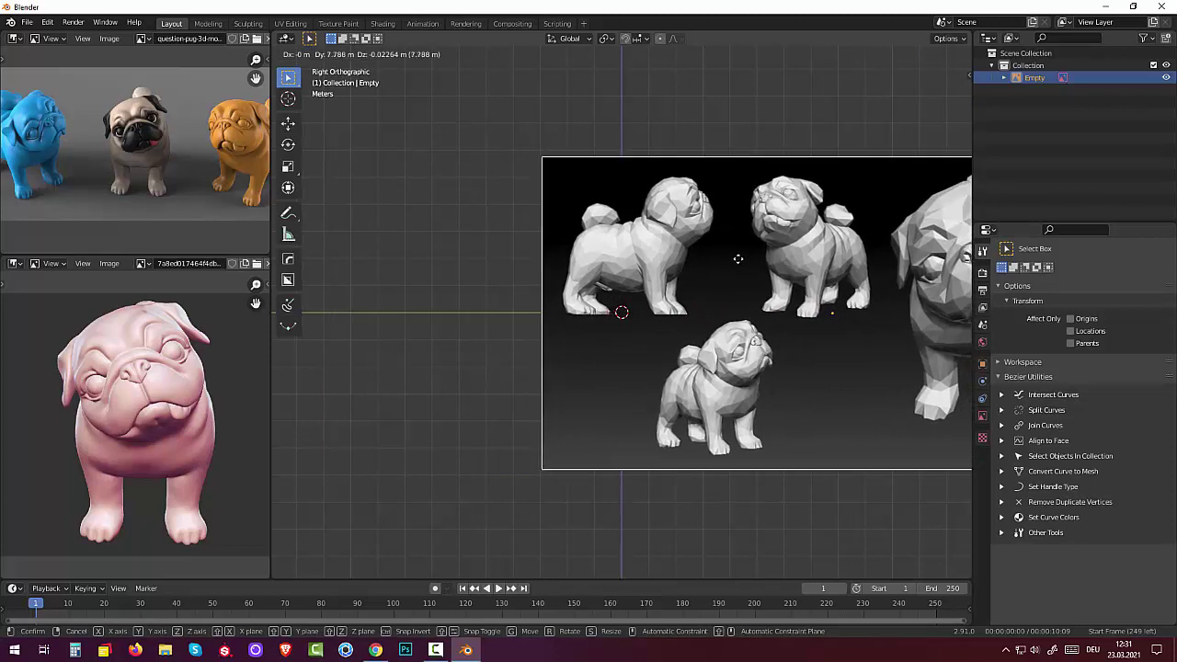
left_click(727, 256)
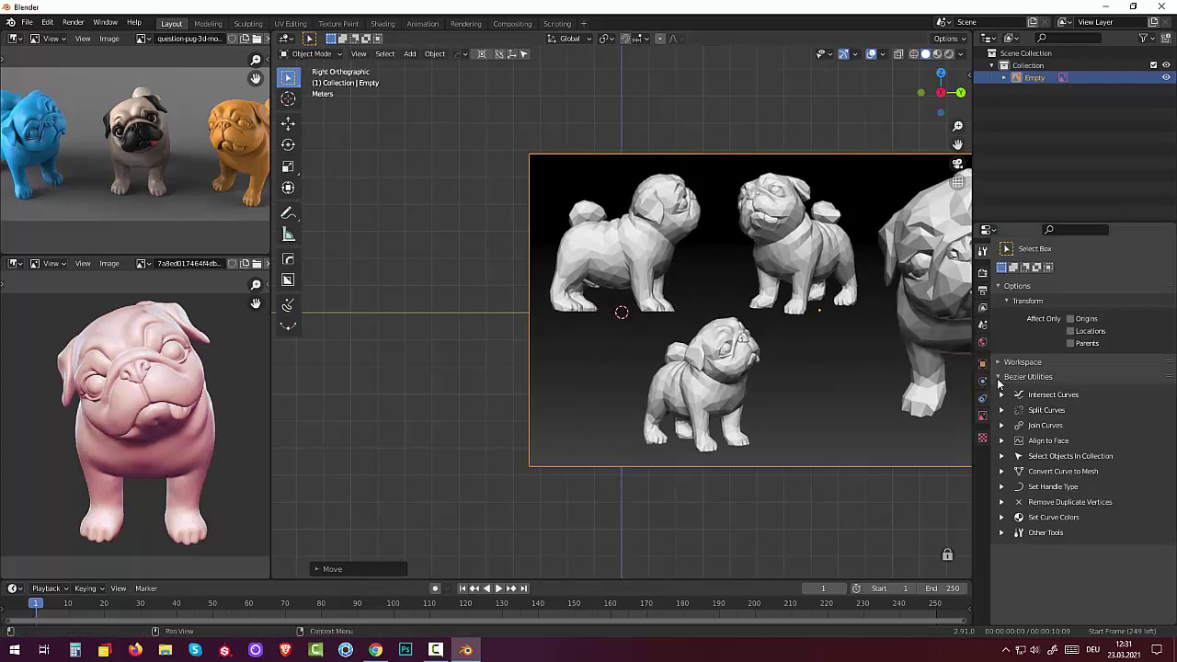
left_click(981, 363)
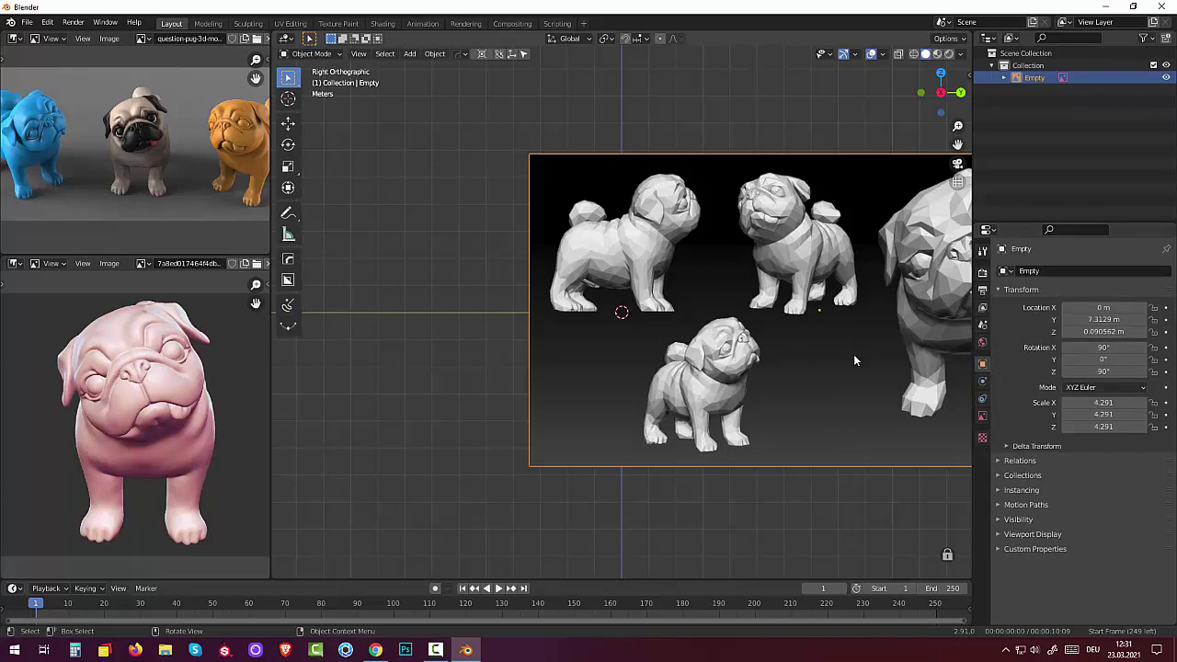
Enable the reference image's Transparency at 0.121, then zoom and pan to the side-view pug.
left_click(982, 418)
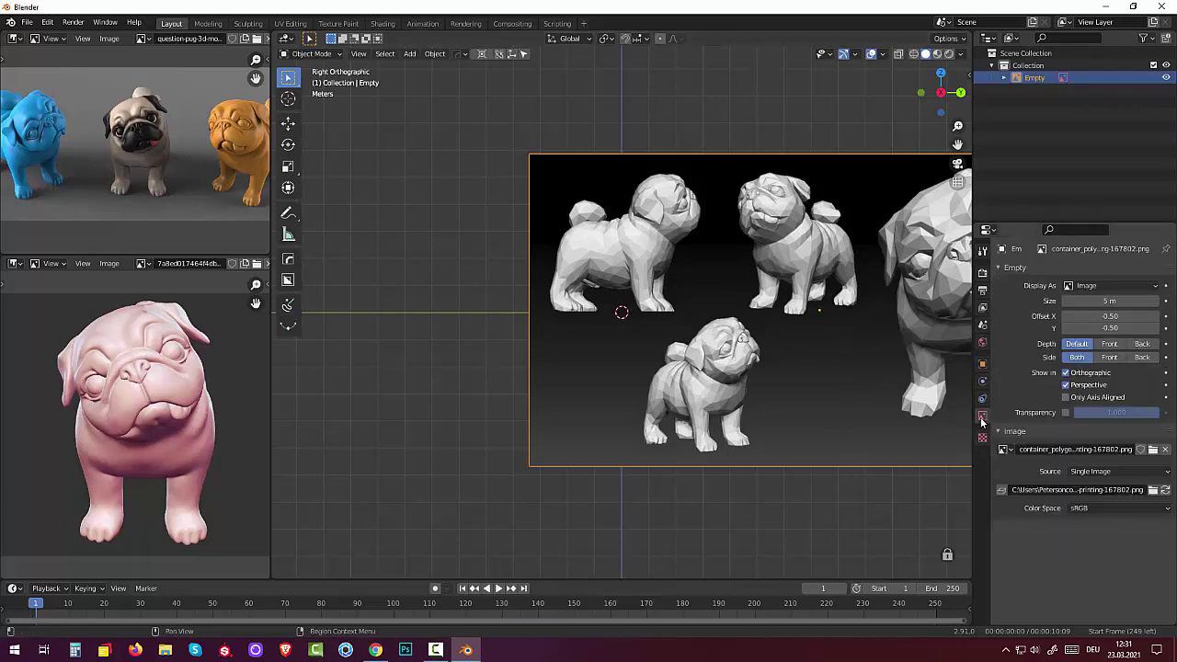
left_click(1066, 412)
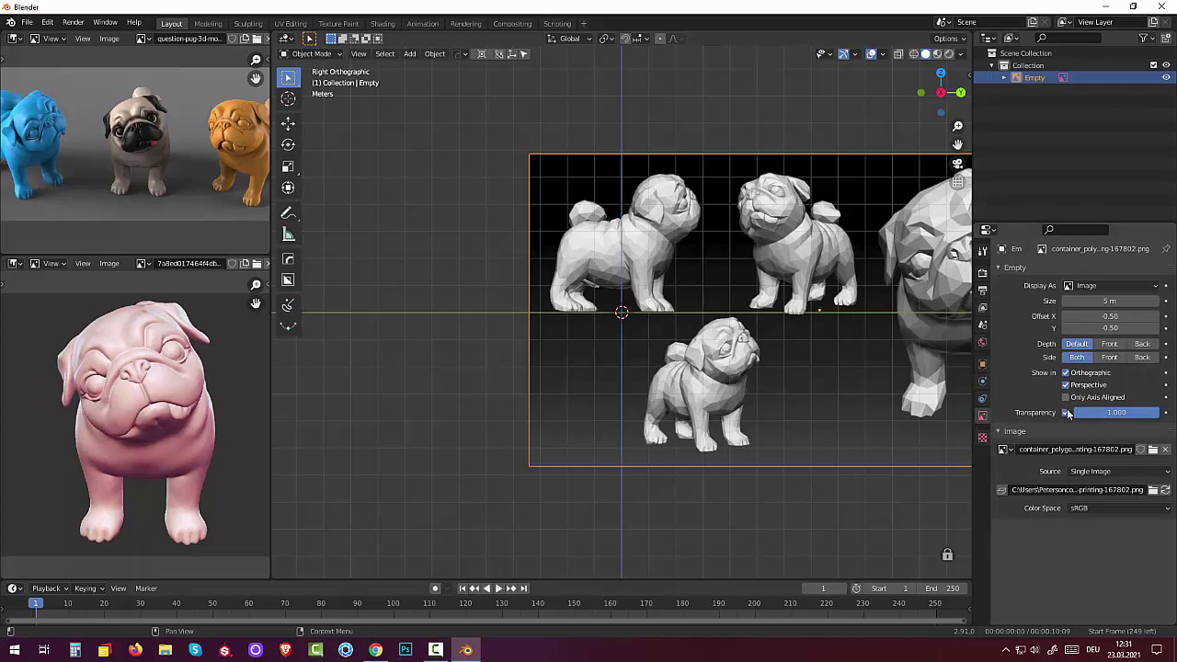
left_click_drag(1077, 412, 1007, 412)
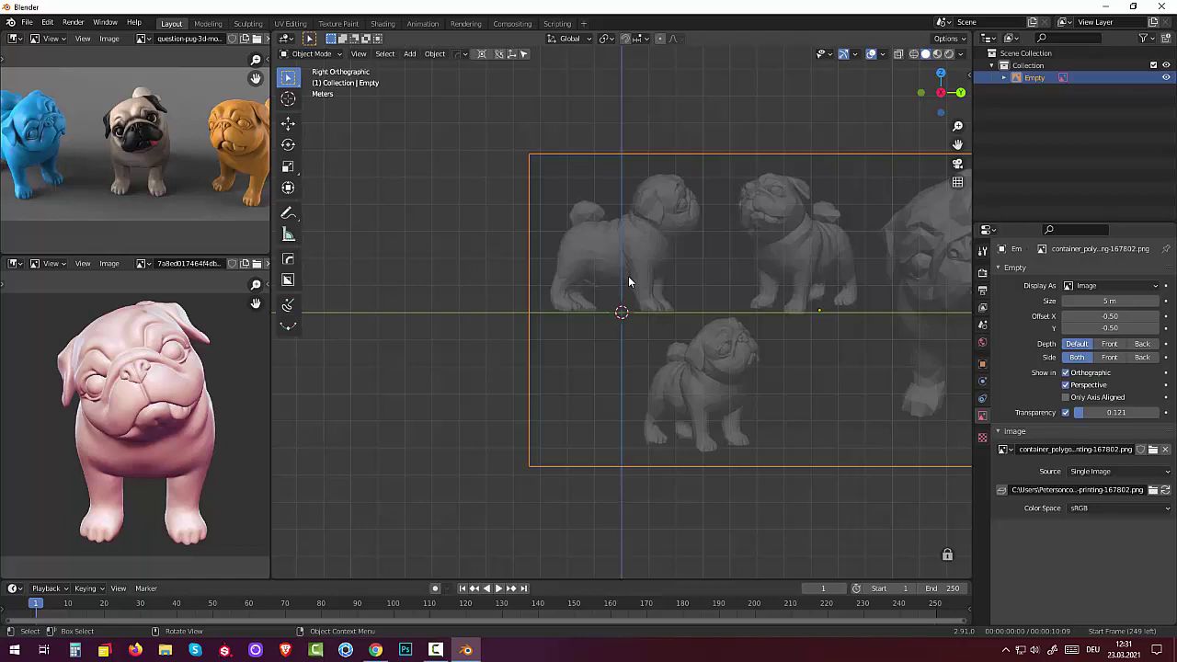
scroll(629, 281, "up", 1)
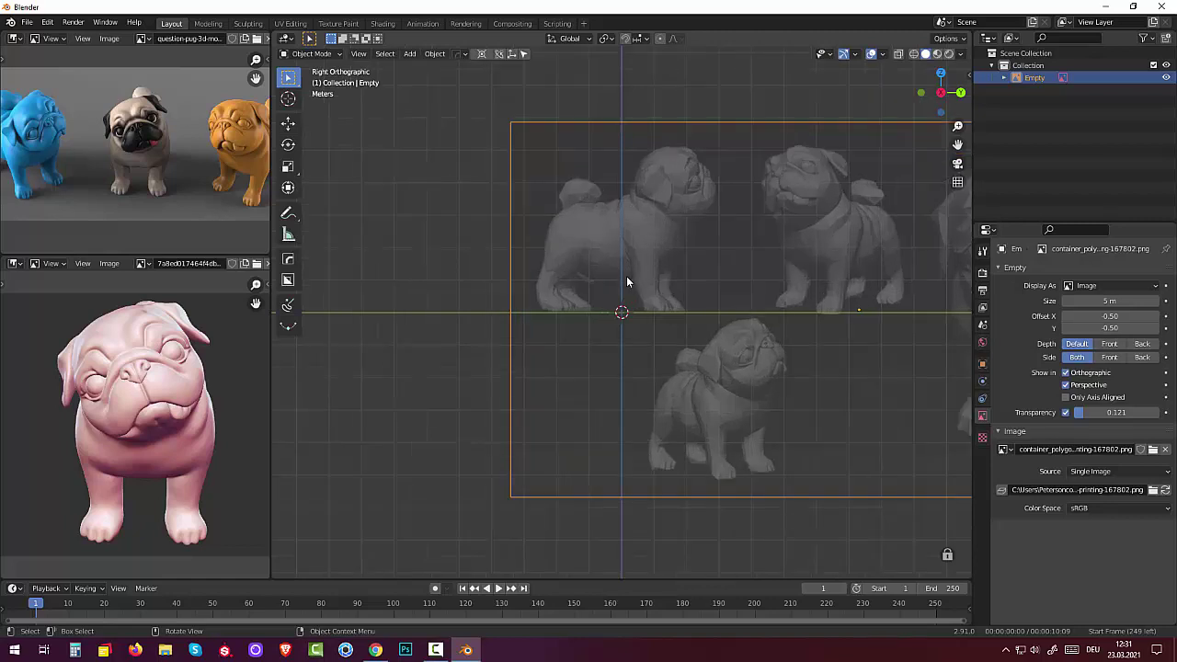
scroll(629, 281, "up", 1)
scroll(630, 300, "up", 2)
mouse_move(693, 276)
middle_mouse_down()
mouse_move(695, 355)
mouse_move(694, 290)
middle_mouse_up()
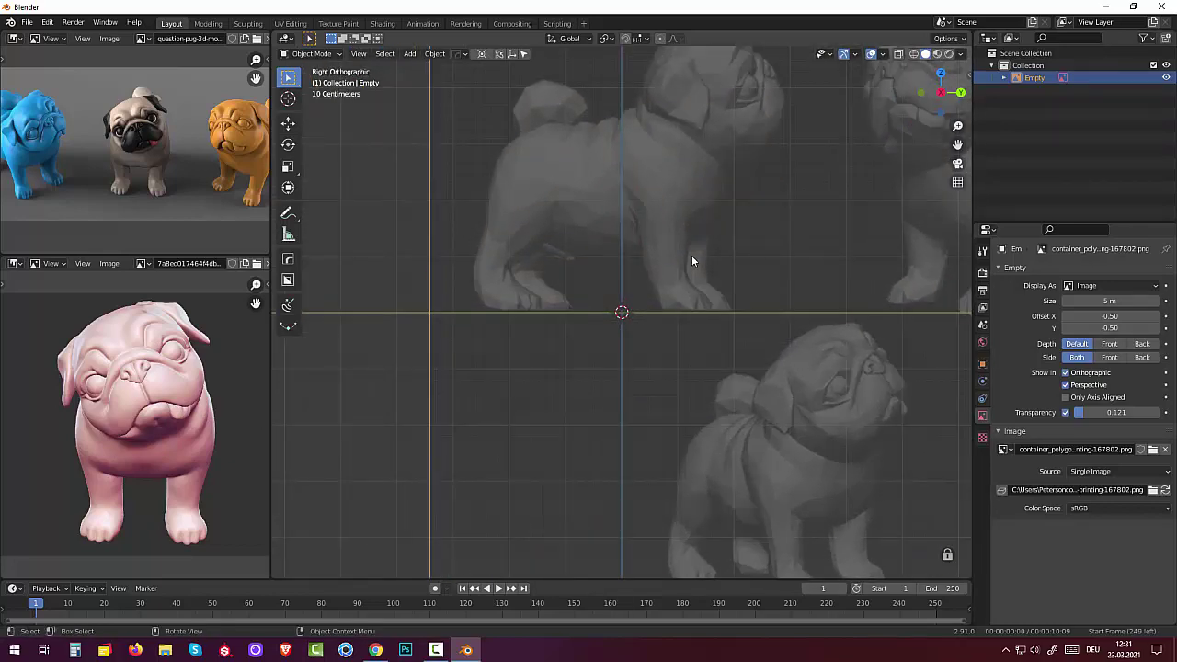
mouse_move(695, 242)
middle_mouse_down()
mouse_move(705, 299)
mouse_move(686, 383)
mouse_move(670, 376)
mouse_move(677, 357)
middle_mouse_up()
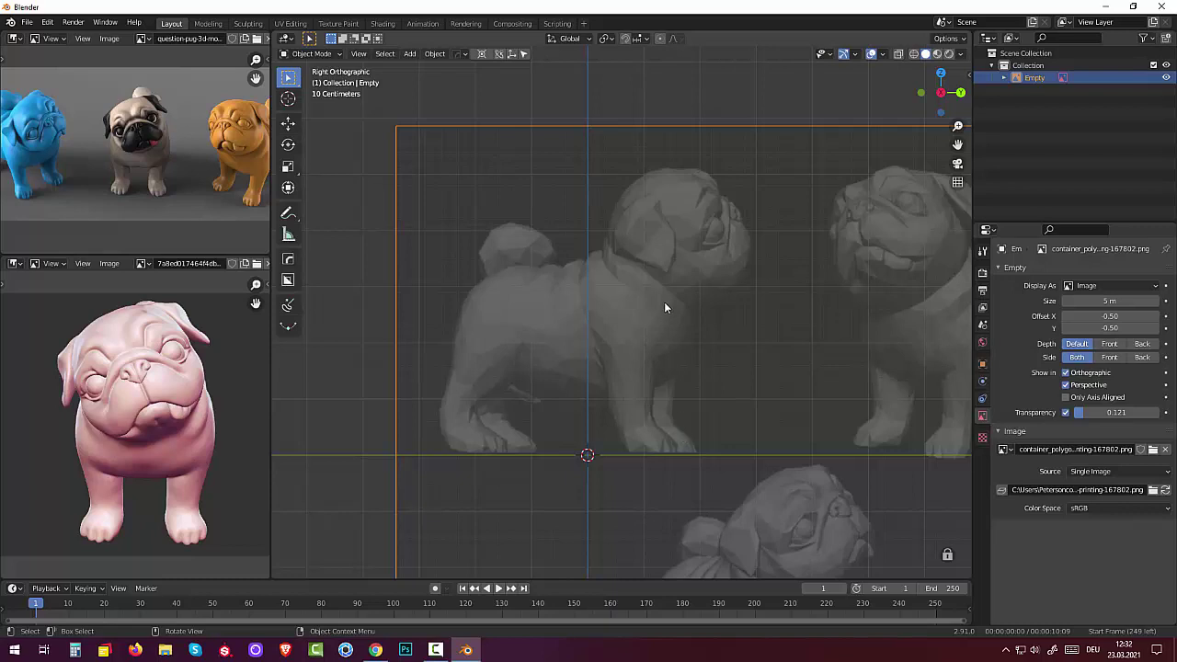
Add a Round Cube with Radius 1 and Arc divisions 6, keeping it selected.
key("shift+a")
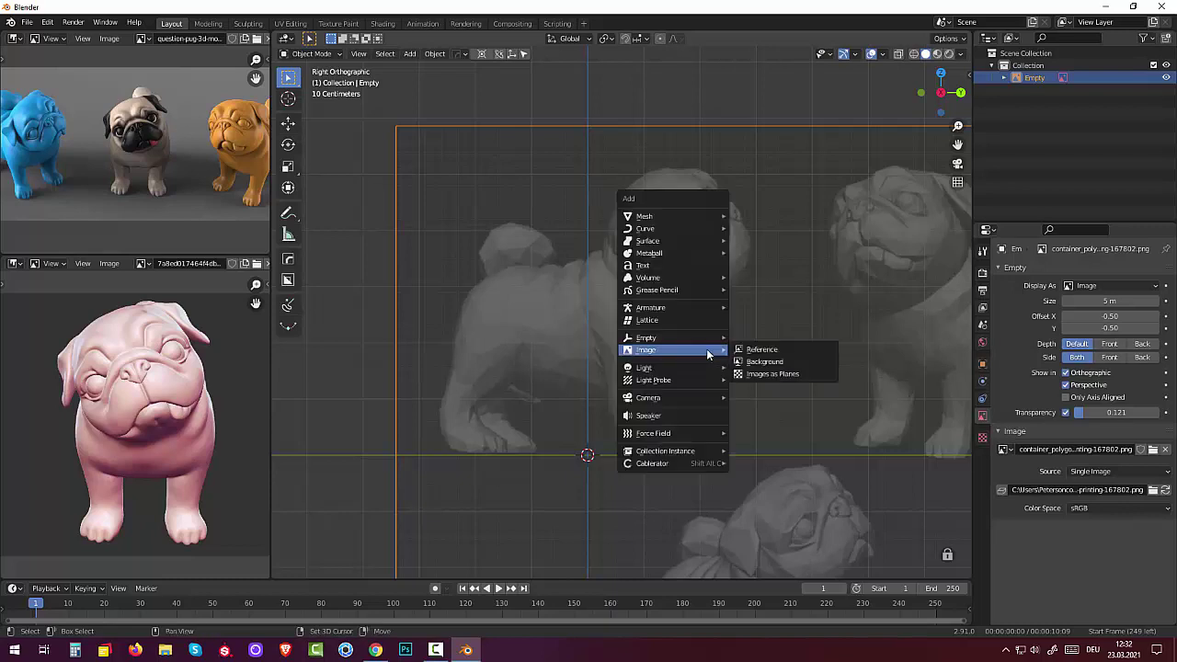
mouse_move(661, 216)
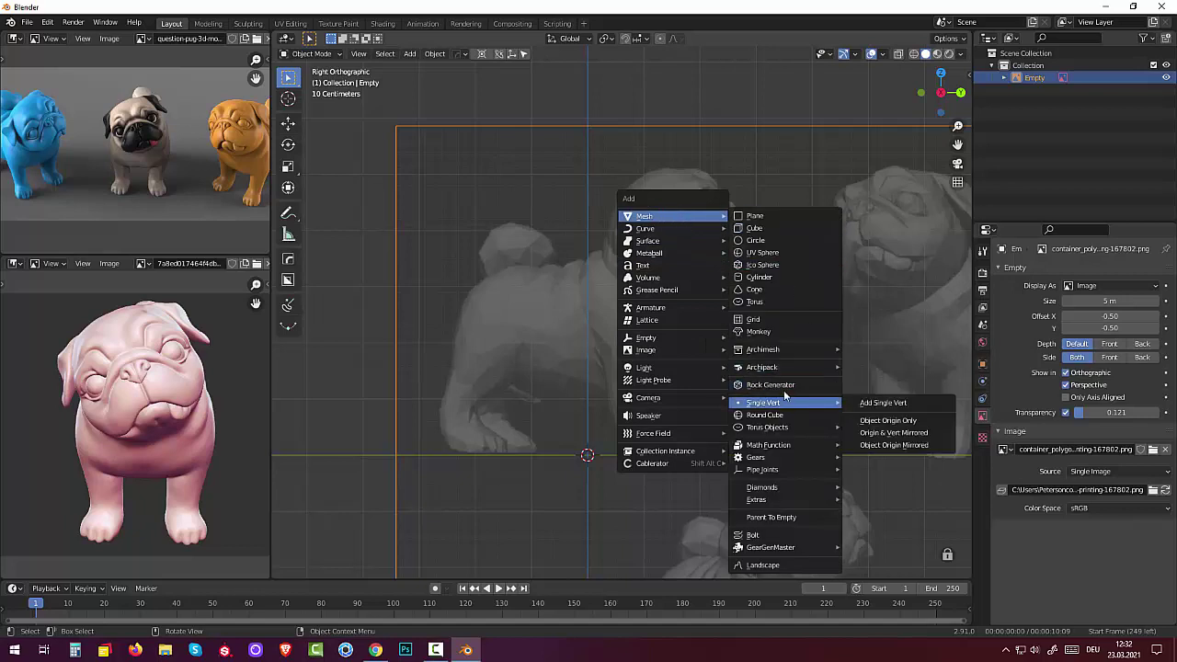
left_click(778, 419)
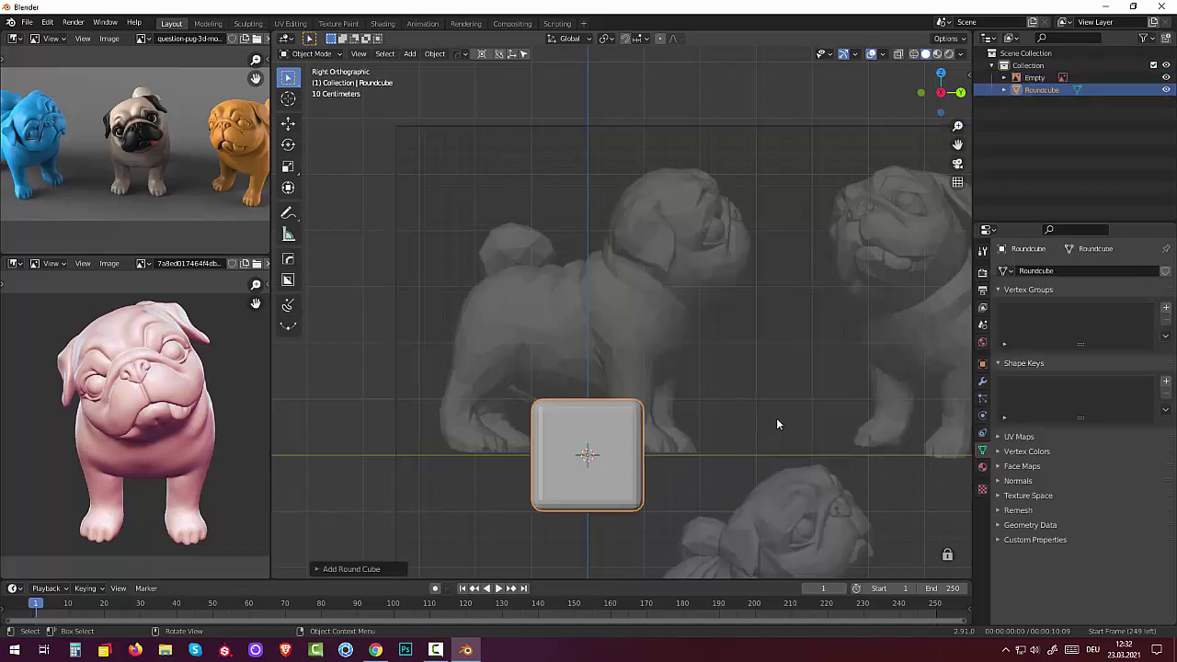
left_click(314, 570)
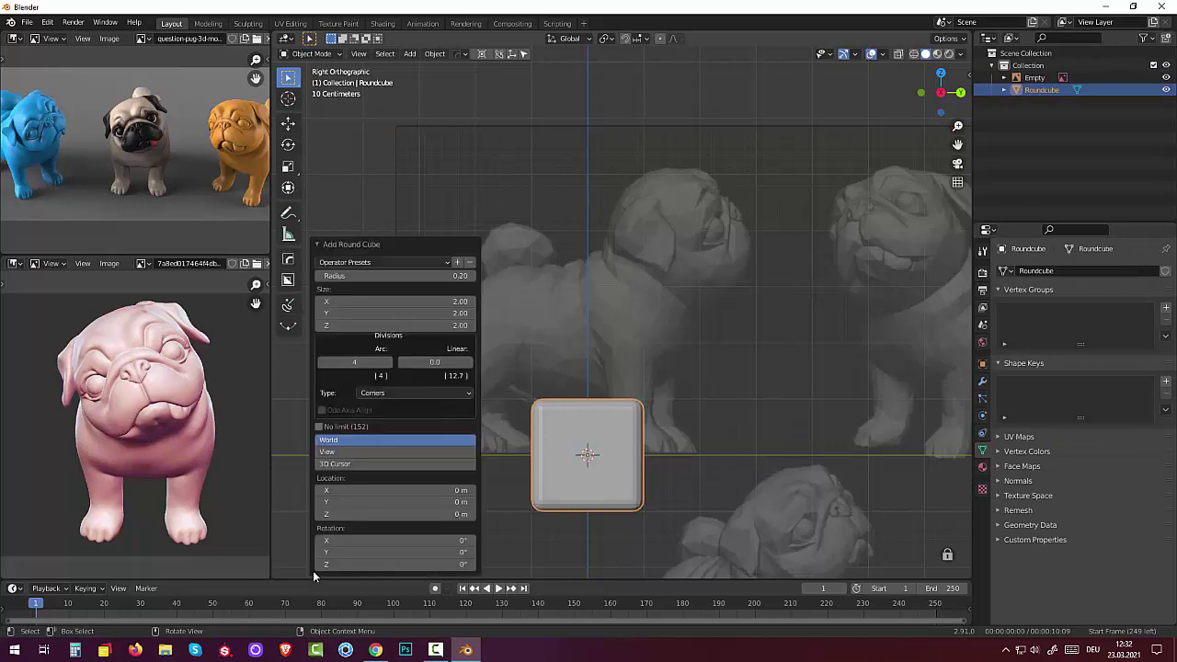
left_click(462, 276)
type("1")
key("Return")
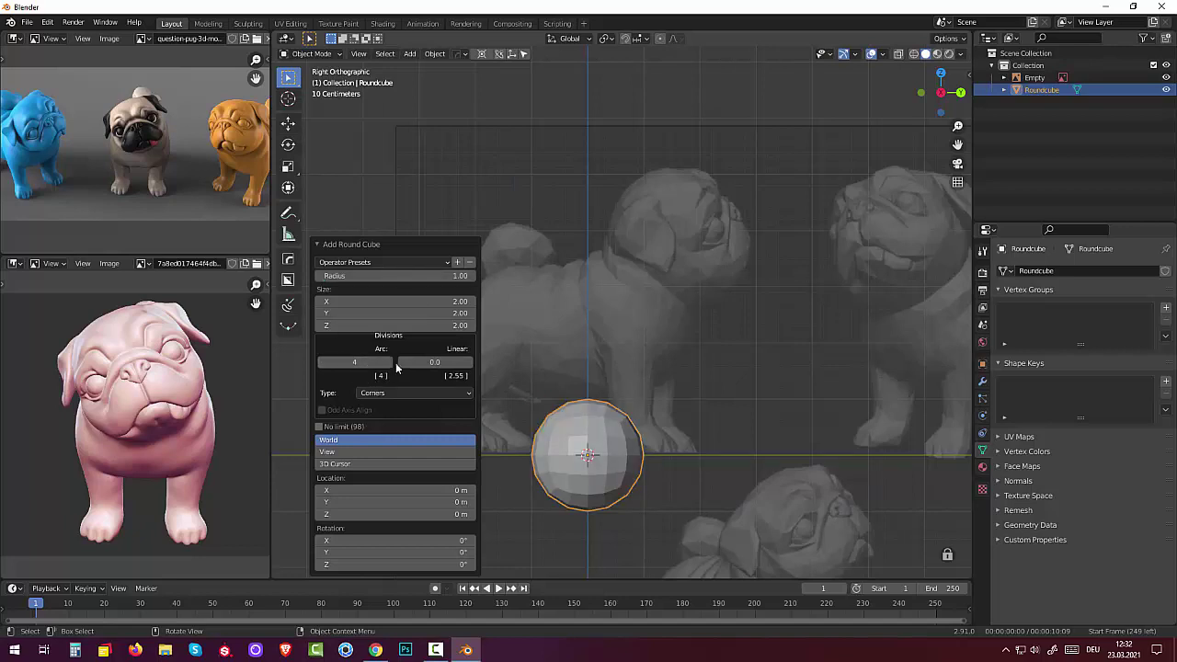
left_click(387, 364)
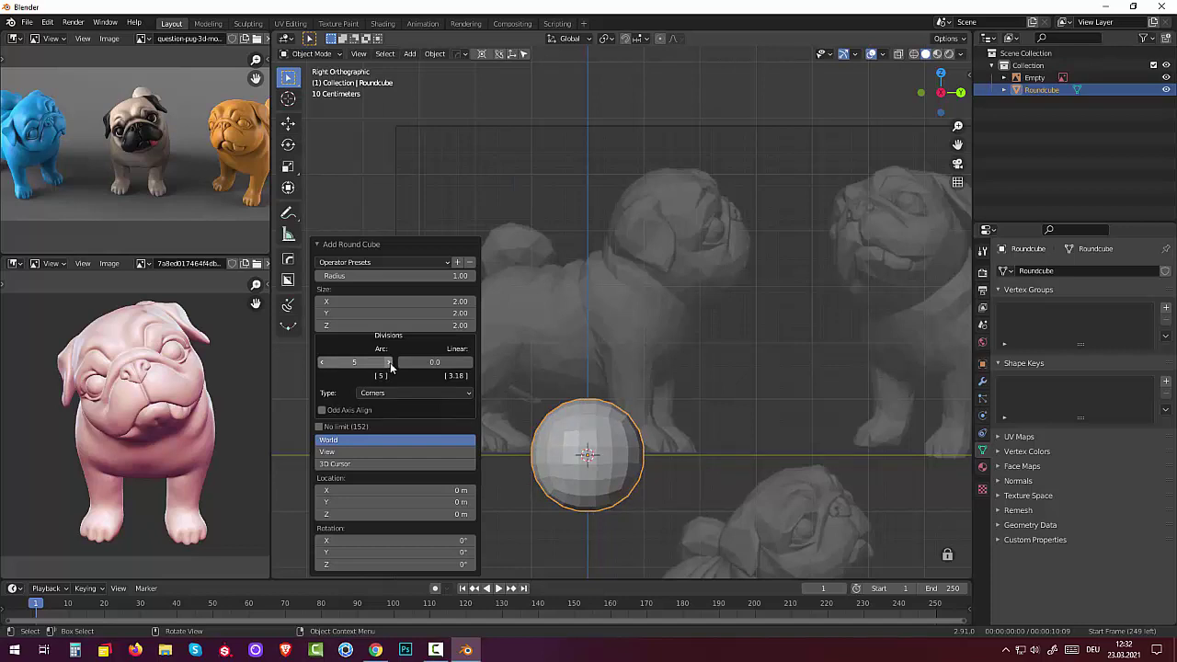
left_click(388, 361)
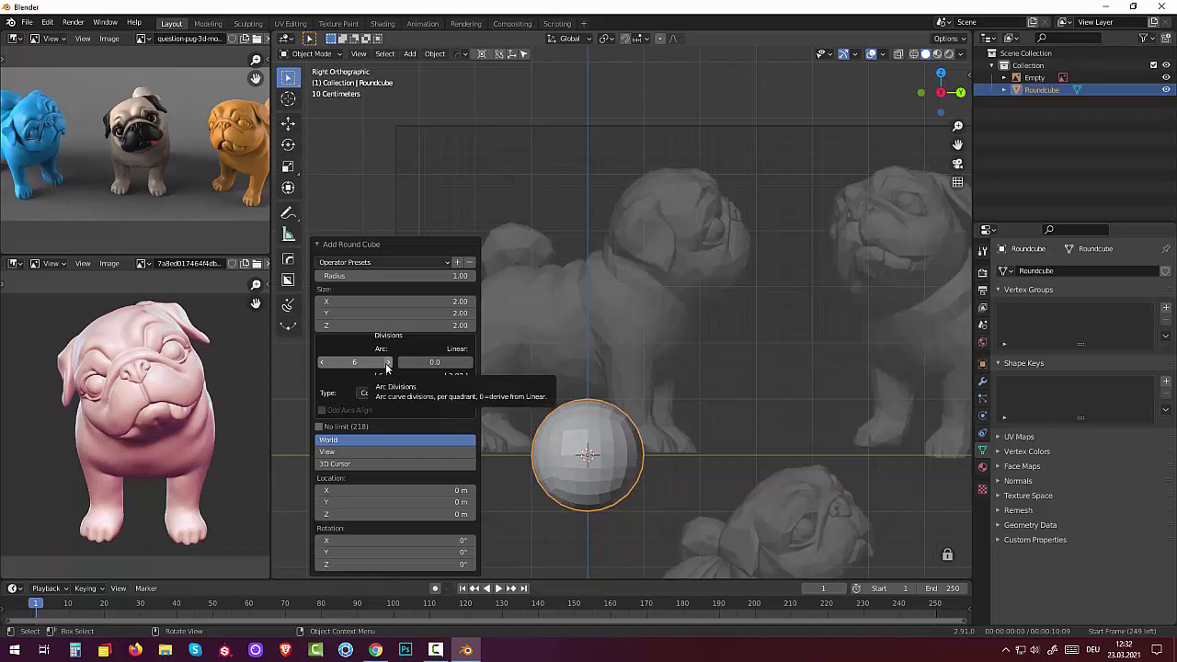
left_click(718, 429)
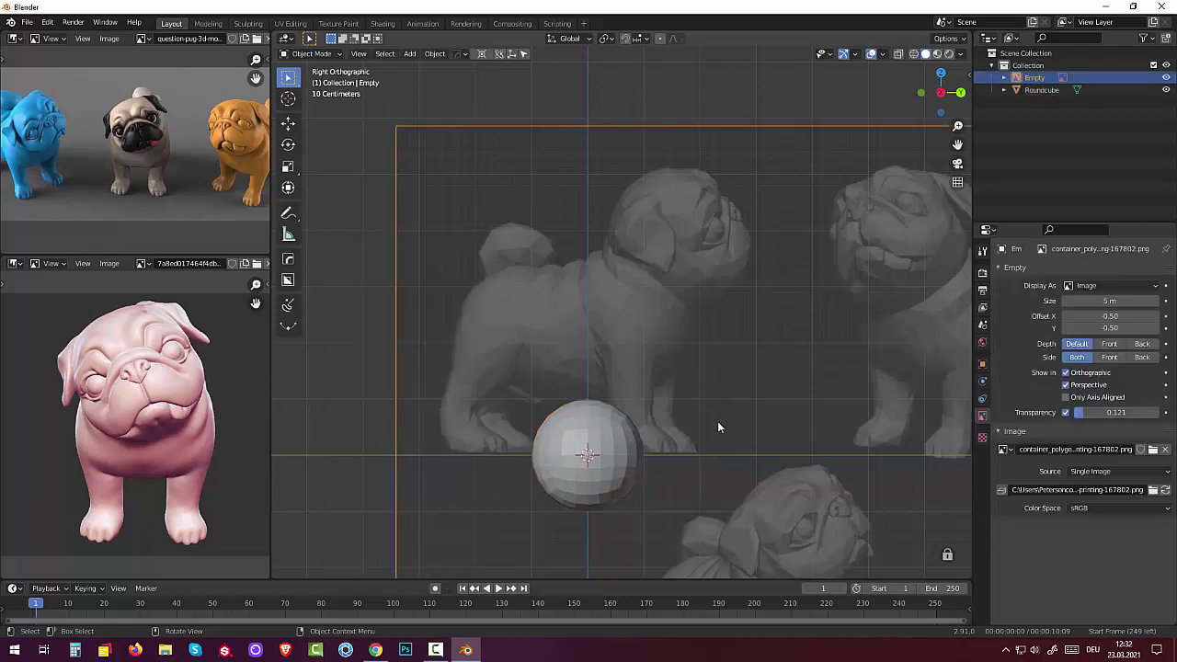
left_click(605, 463)
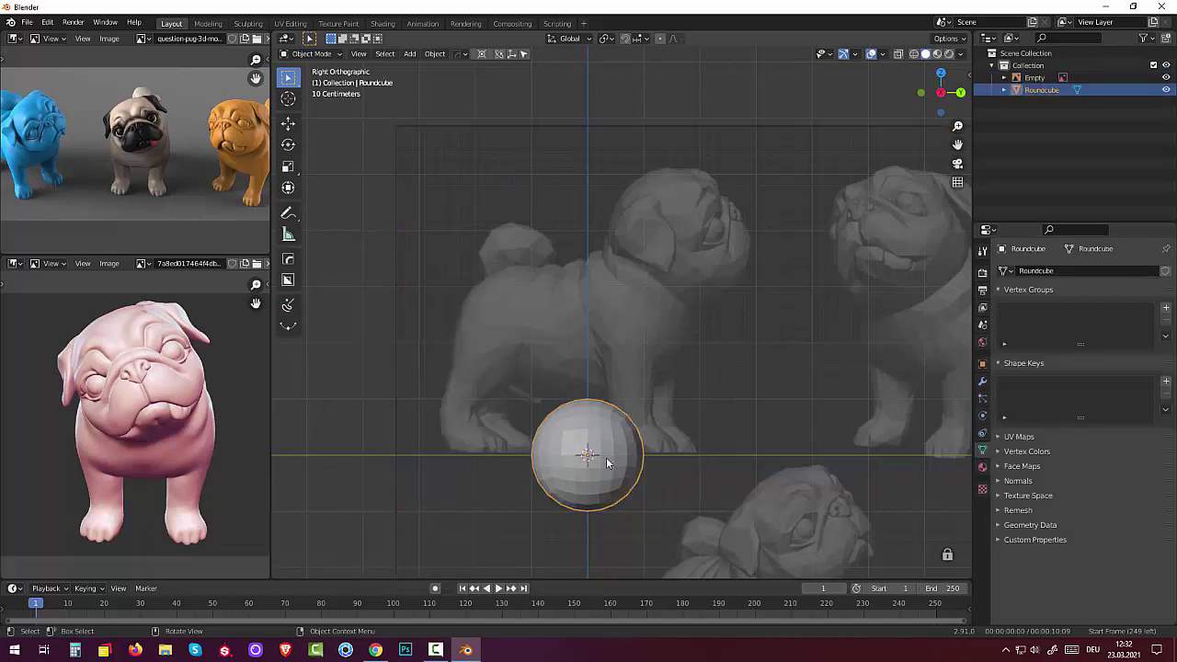
Move the sphere to Y 1.5067 m, Z 4.0944 m over the pug's head.
key("g")
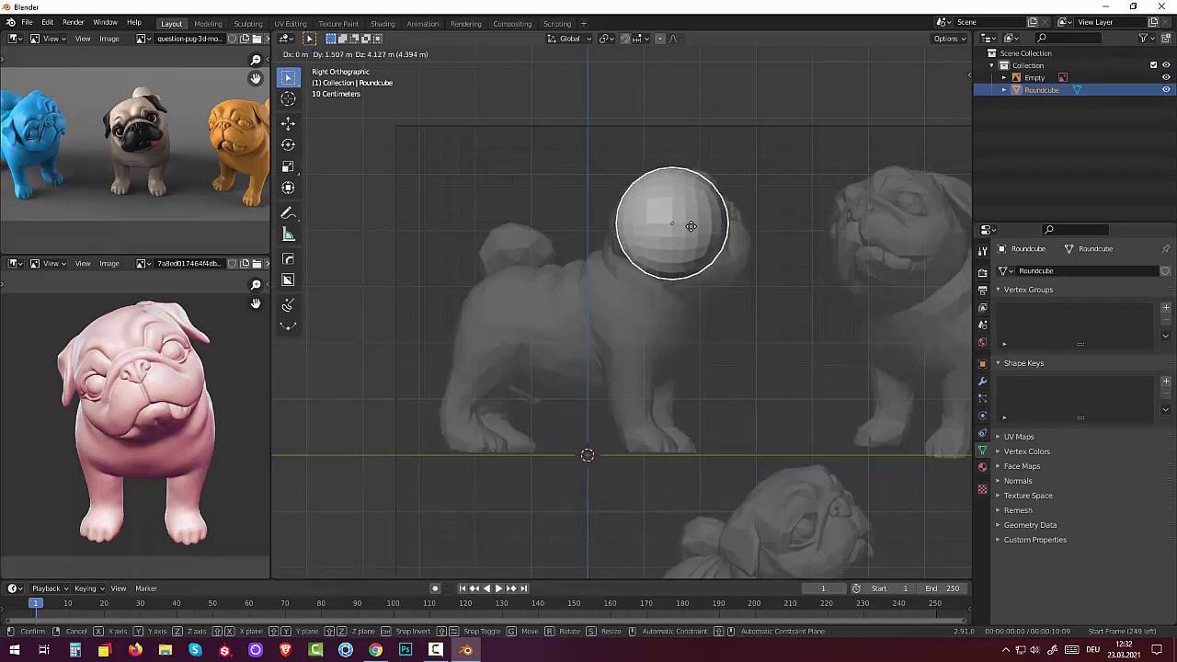
left_click(690, 227)
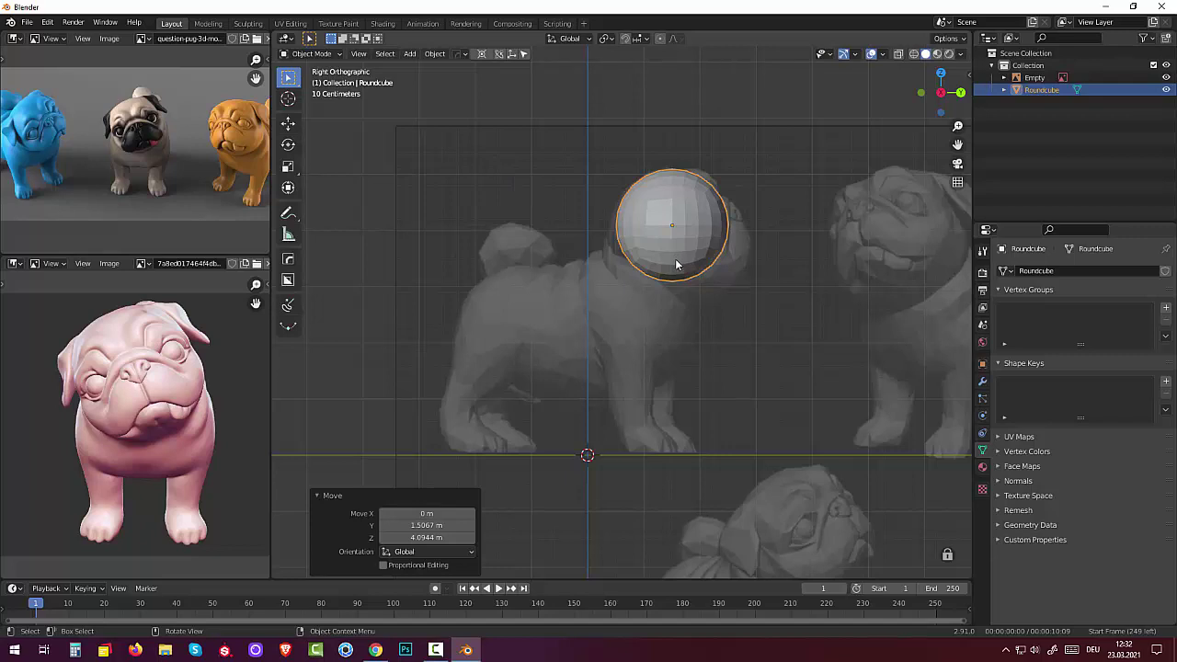
Select the reference image and raise its Transparency from 0.121 to 0.326.
left_click(982, 468)
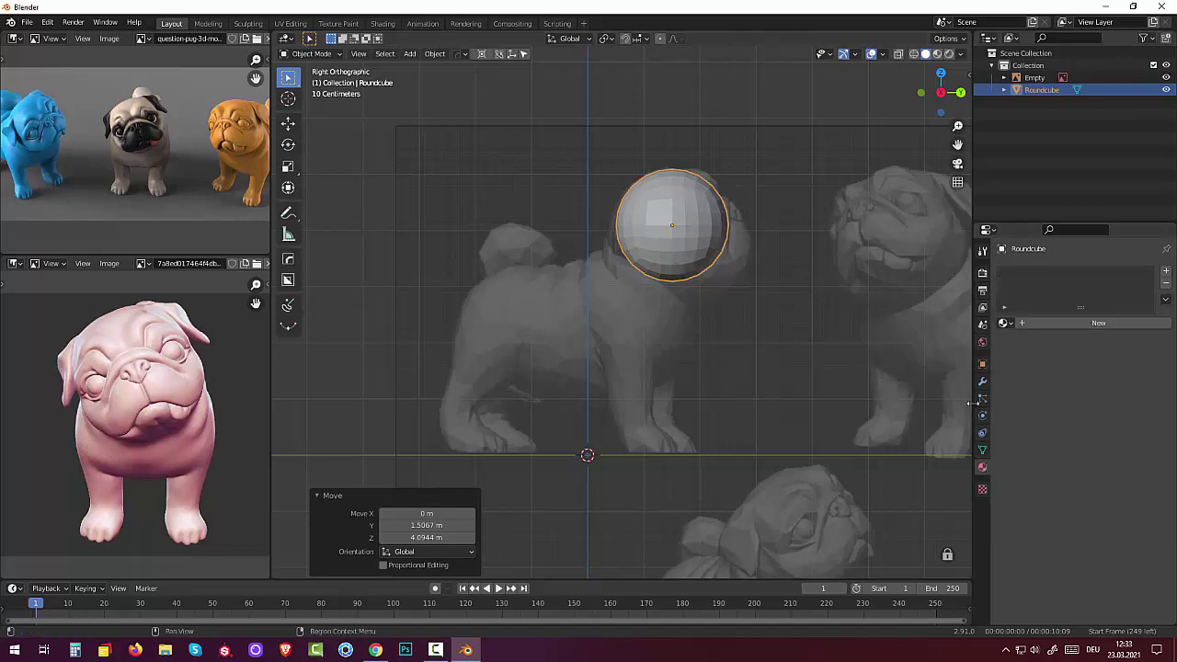
left_click(982, 364)
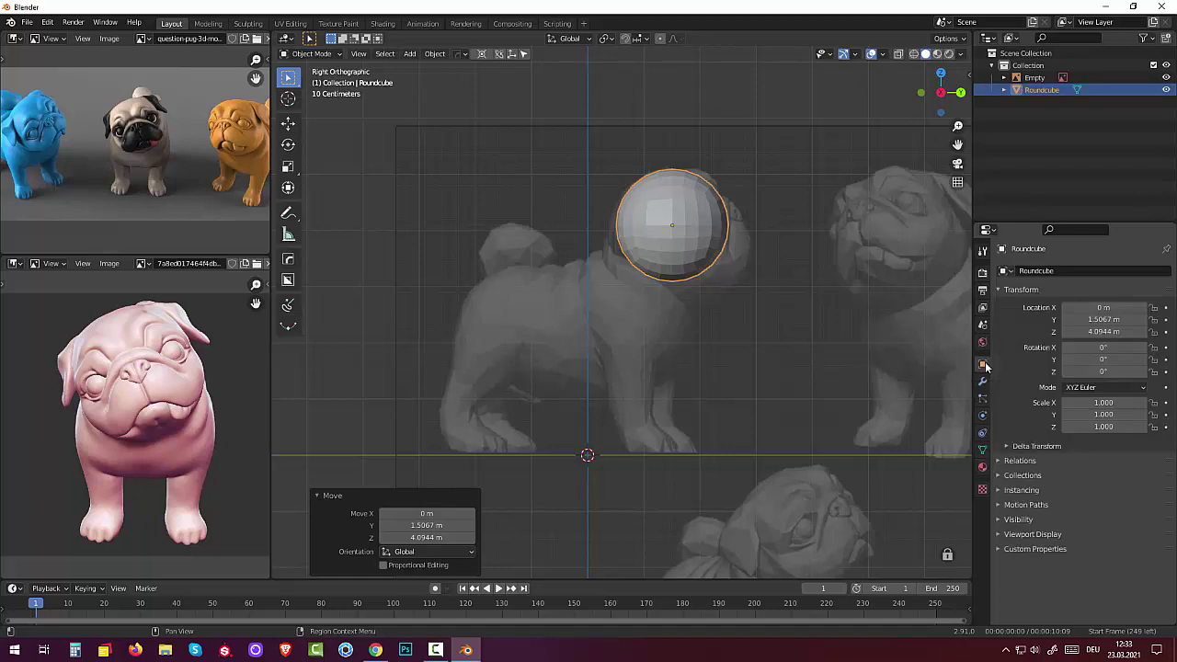
left_click(981, 468)
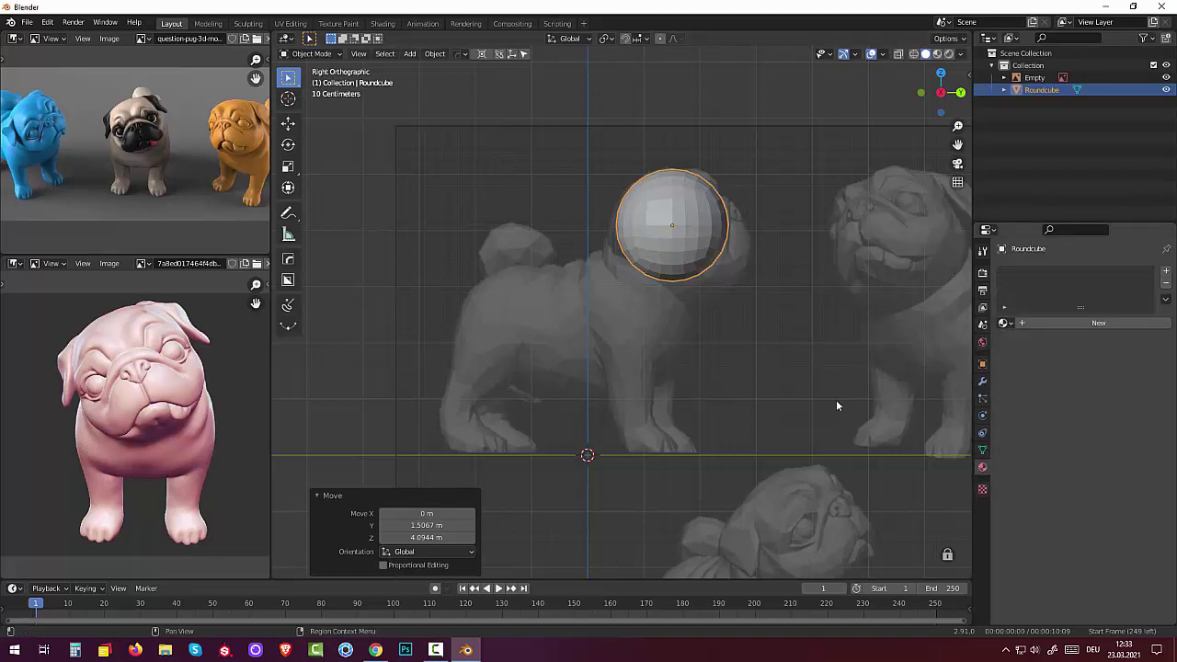
left_click(625, 317)
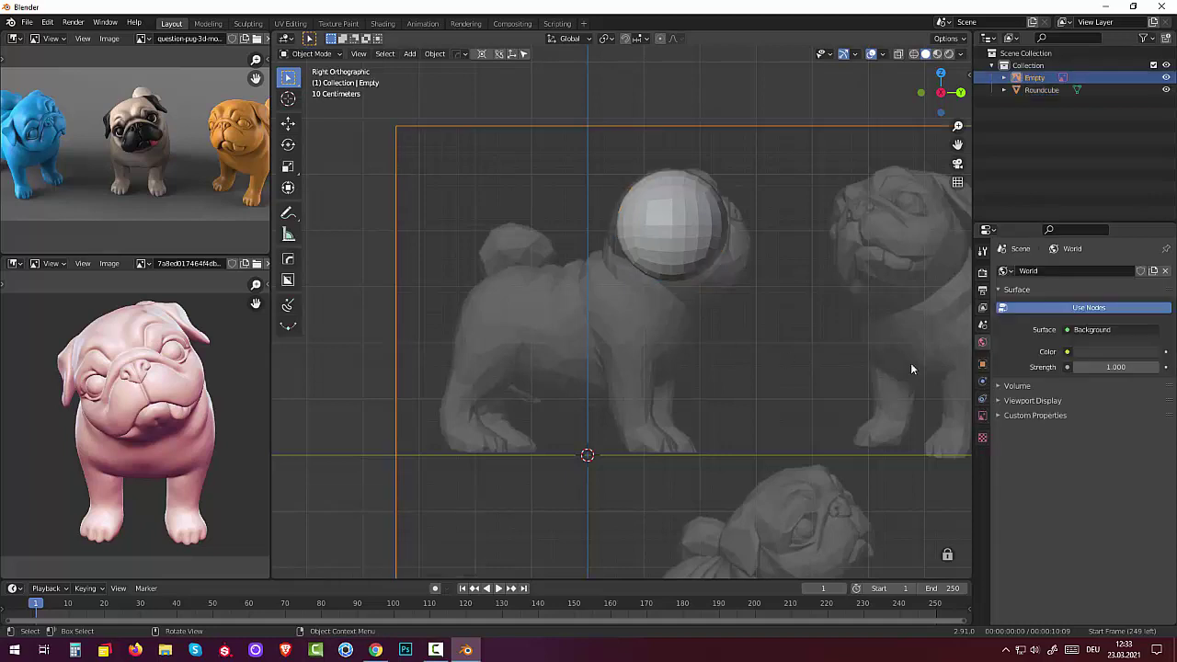
left_click(982, 415)
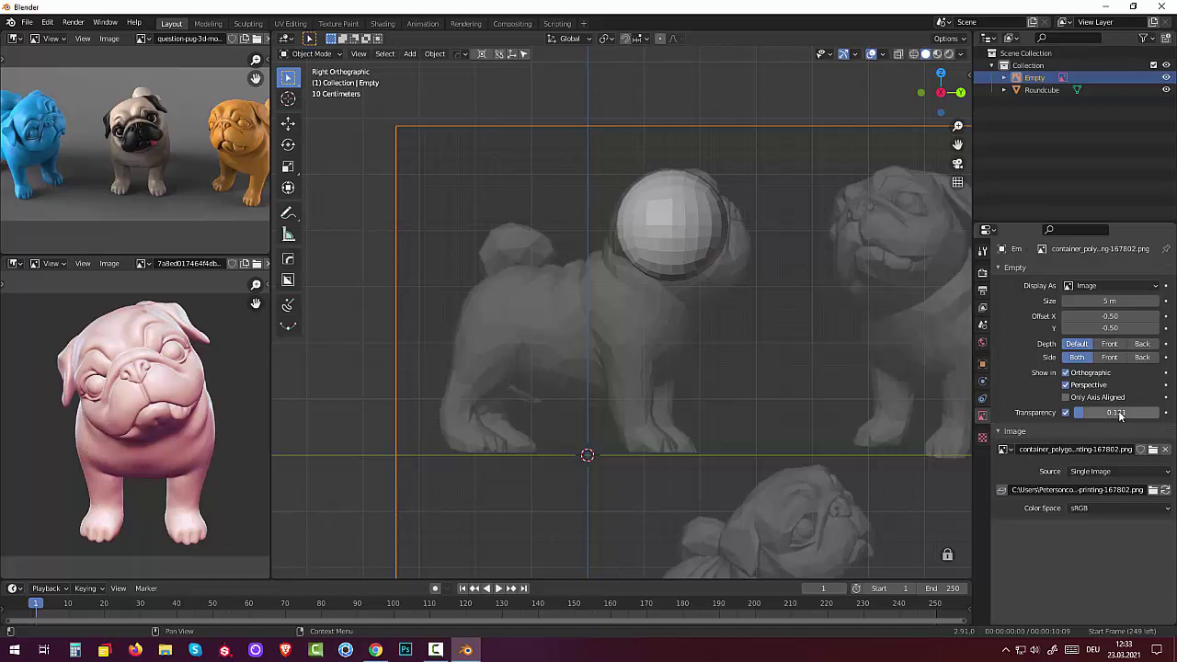
left_click_drag(1117, 410, 960, 431)
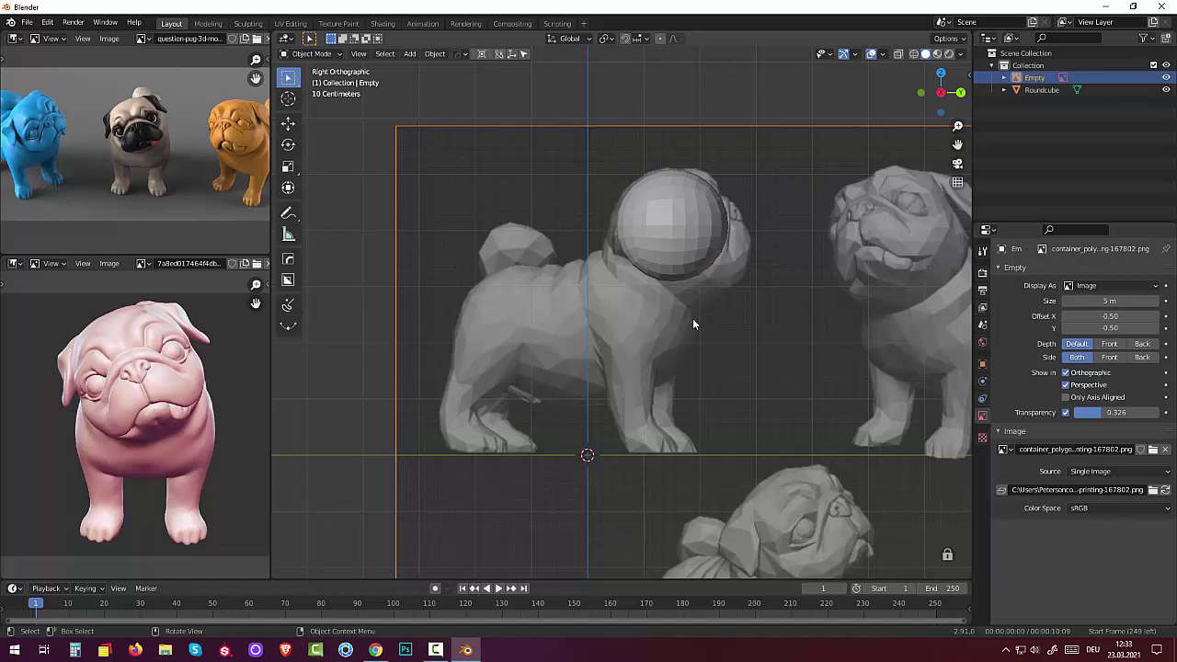
Scale the Roundcube sphere uniformly to 1.196 to cover the pug's head.
left_click(691, 250)
key("s")
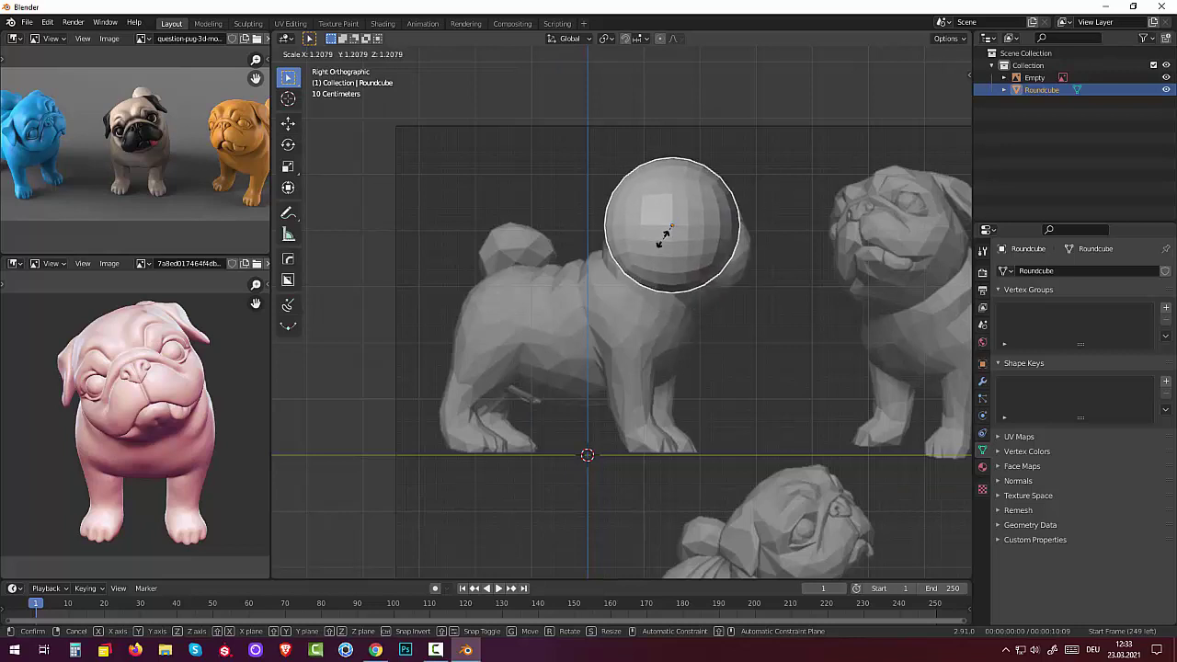
left_click(665, 237)
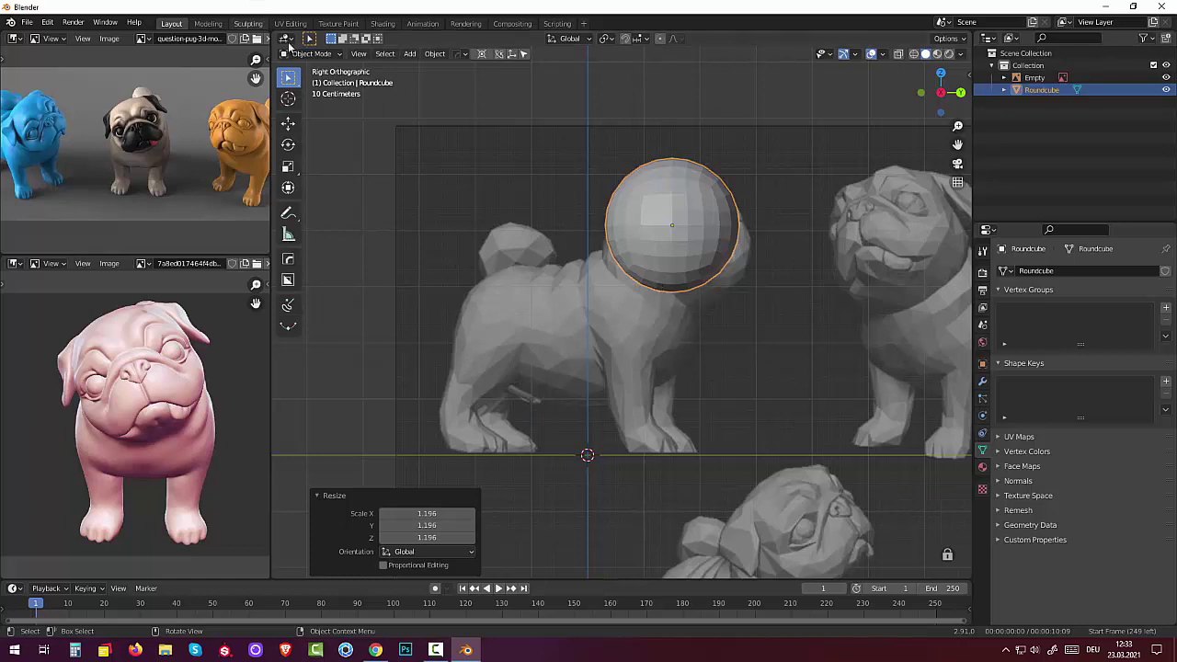
Enter Sculpt Mode with the Elastic Deform brush and X-axis symmetry enabled.
left_click(312, 53)
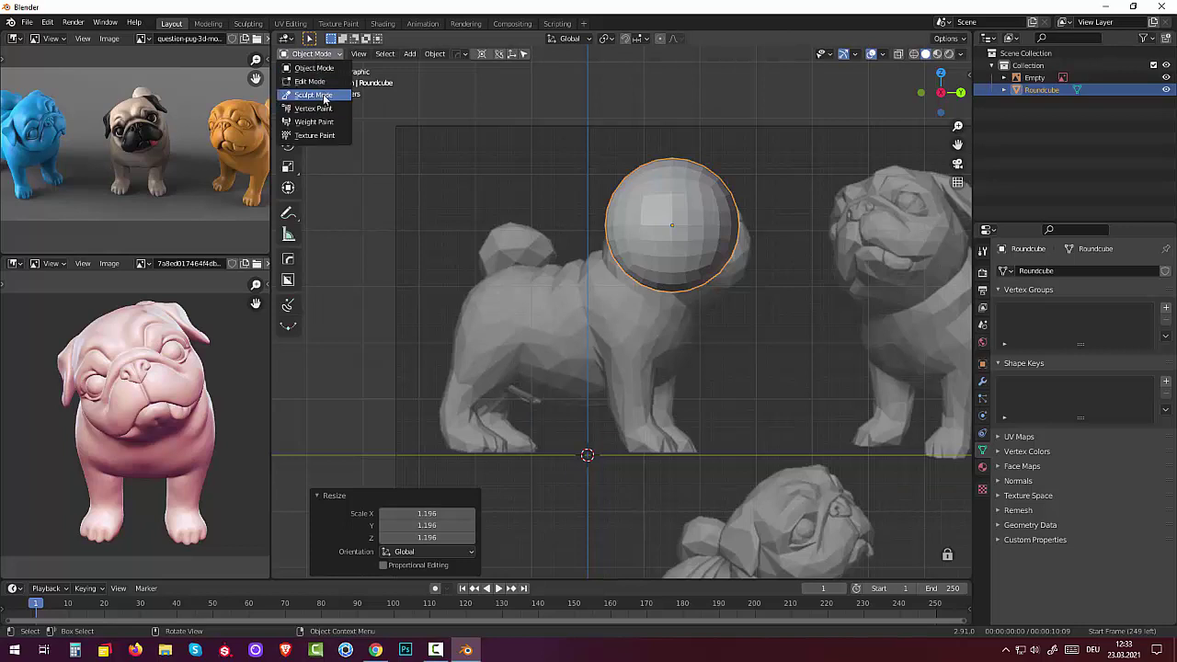
left_click(322, 95)
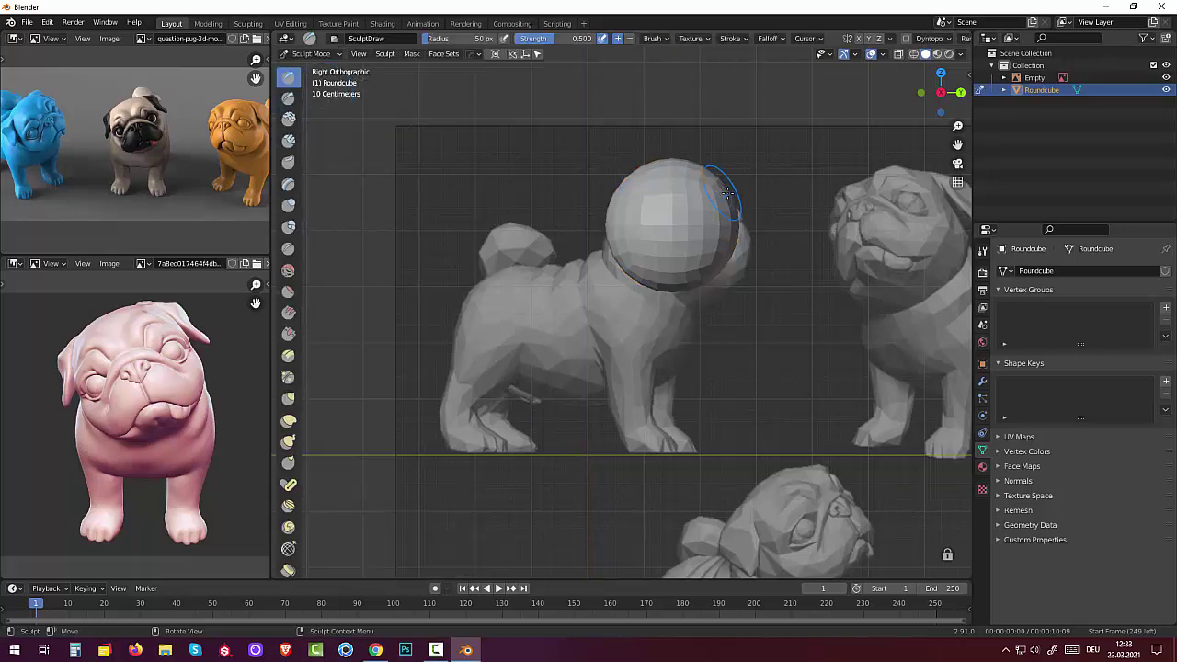
left_click(287, 420)
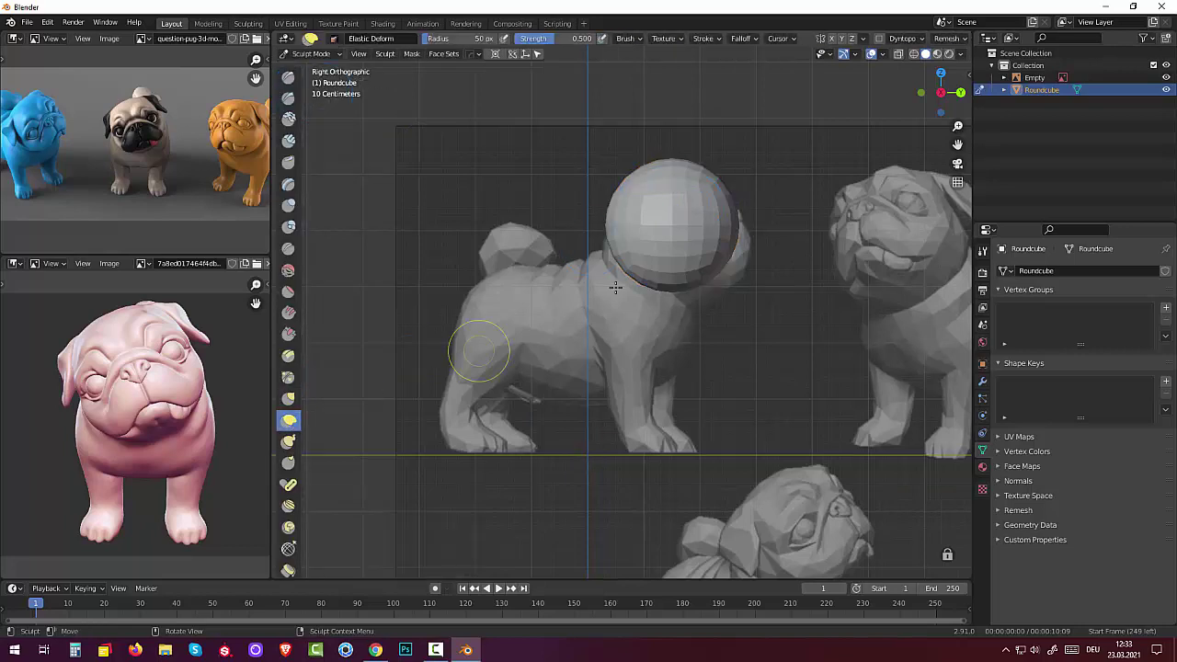
left_click(831, 39)
Pull the head's right side outward and its lower edge toward the neck.
left_click_drag(716, 224, 698, 211)
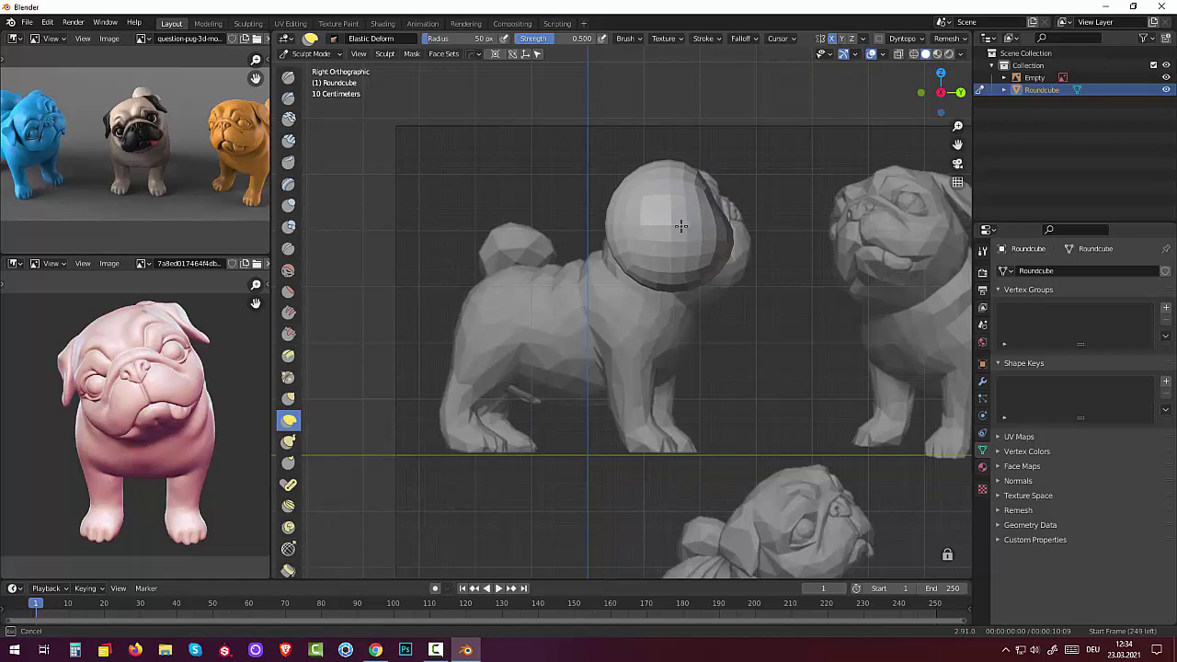
mouse_move(698, 210)
left_mouse_down()
mouse_move(761, 304)
mouse_move(741, 249)
mouse_move(759, 229)
mouse_move(741, 267)
left_mouse_up()
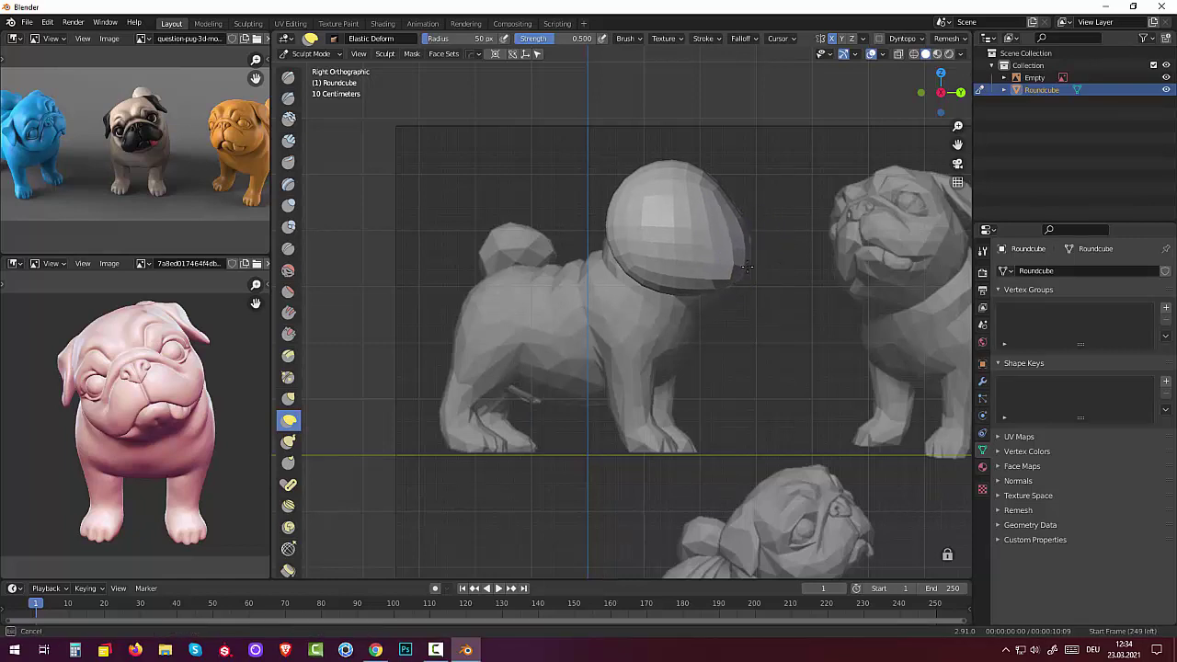
left_click(684, 292)
left_click_drag(684, 292, 717, 356)
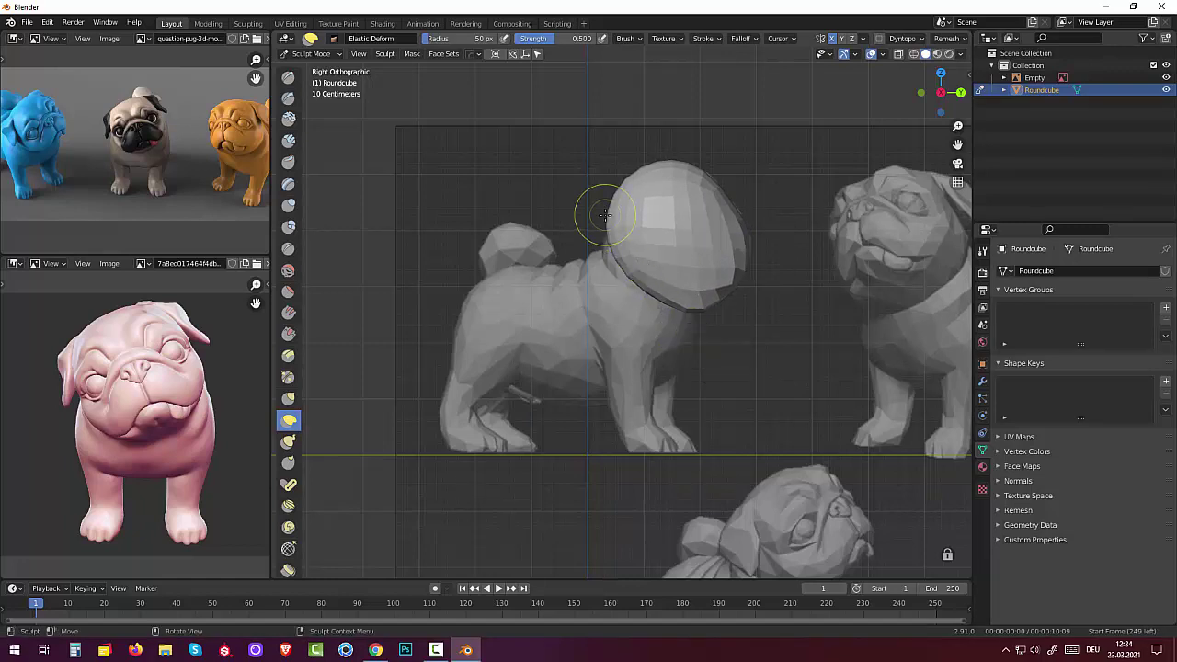
mouse_move(606, 227)
left_mouse_down()
mouse_move(617, 229)
mouse_move(594, 234)
left_mouse_up()
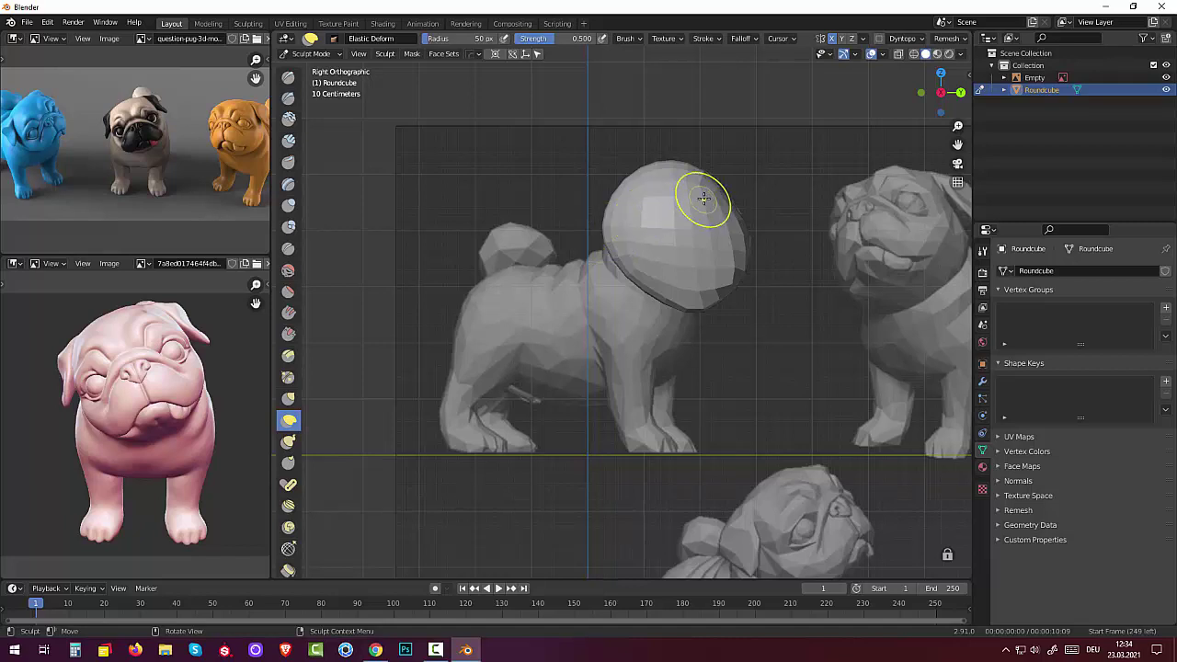
Refine the head into an oval with a bulging front, then return to Object Mode.
mouse_move(705, 191)
left_mouse_down()
mouse_move(644, 242)
mouse_move(638, 220)
left_mouse_up()
mouse_move(645, 166)
left_mouse_down()
mouse_move(672, 221)
mouse_move(704, 175)
mouse_move(658, 219)
mouse_move(643, 209)
left_mouse_up()
mouse_move(643, 209)
left_mouse_down()
mouse_move(646, 163)
mouse_move(736, 223)
mouse_move(736, 189)
mouse_move(640, 226)
mouse_move(691, 228)
mouse_move(691, 175)
left_mouse_up()
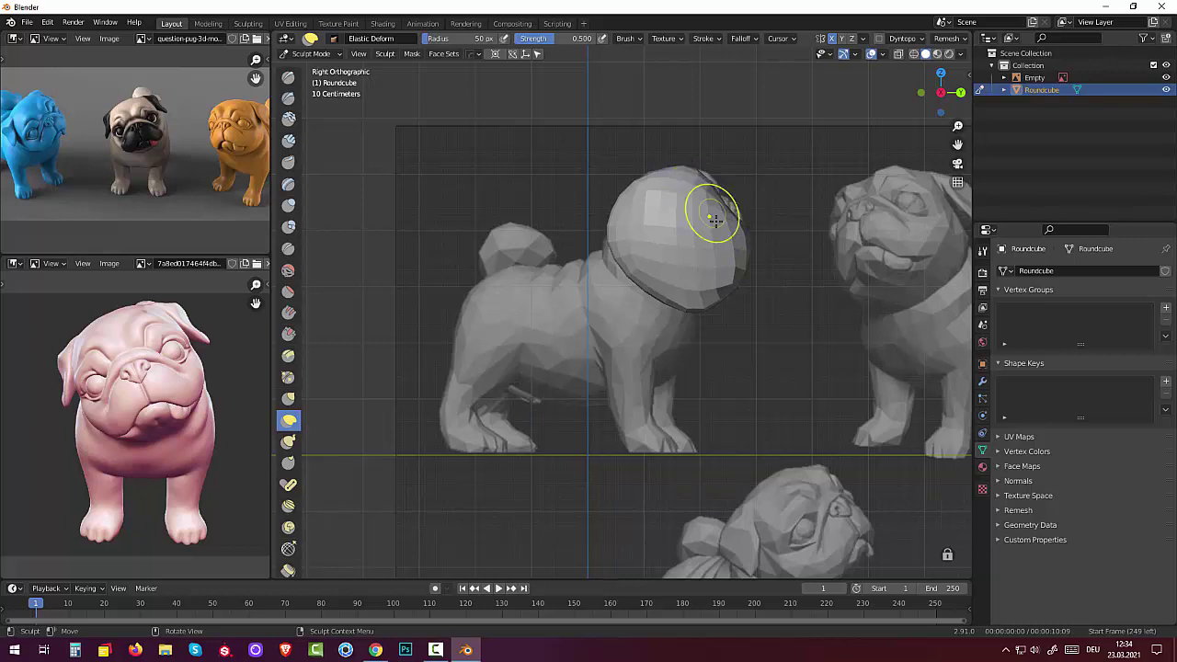
left_click_drag(722, 211, 719, 224)
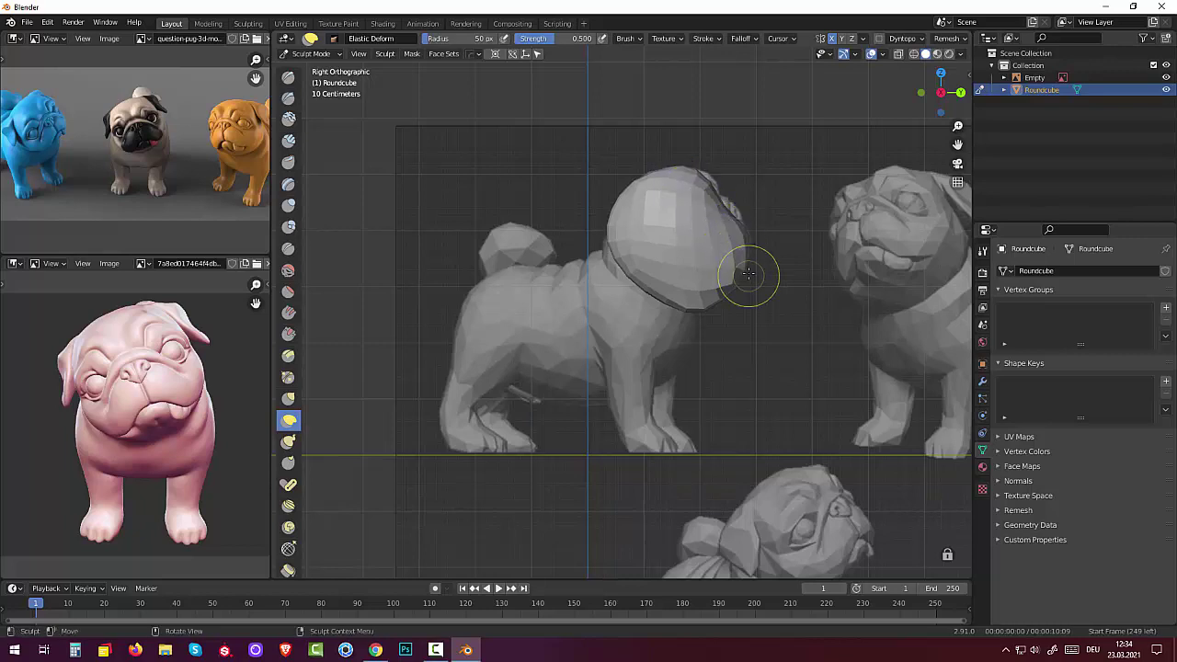
left_click_drag(747, 274, 730, 270)
mouse_move(718, 309)
left_mouse_down()
mouse_move(699, 314)
mouse_move(687, 302)
mouse_move(700, 303)
left_mouse_up()
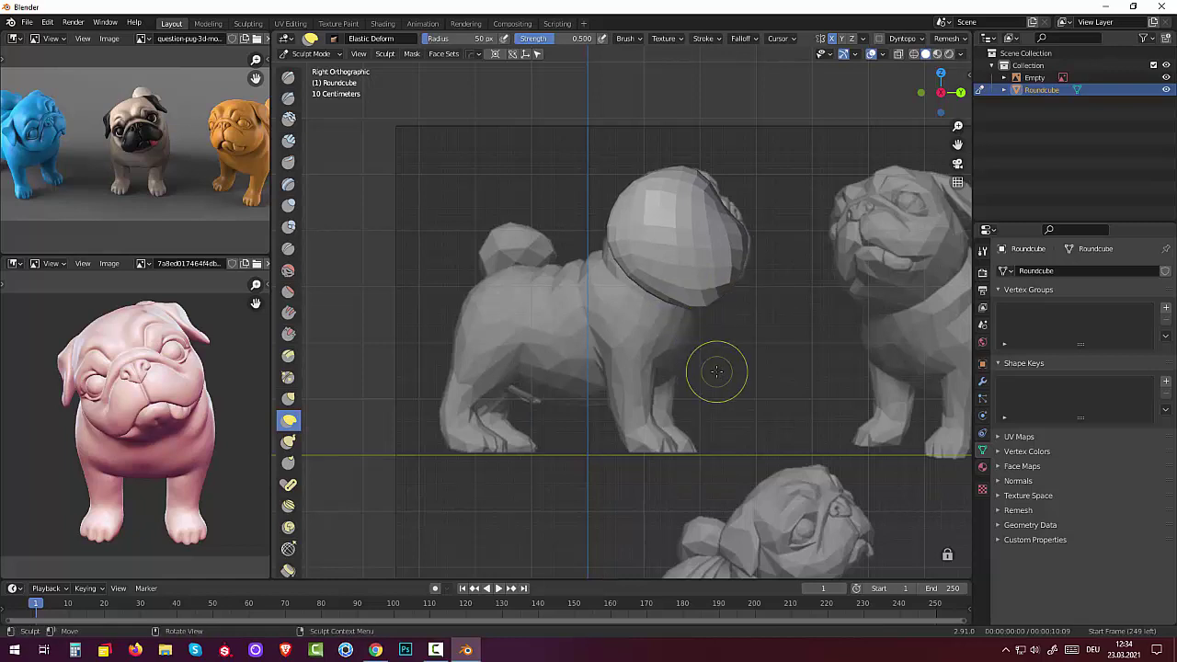
left_click(305, 55)
left_click(312, 61)
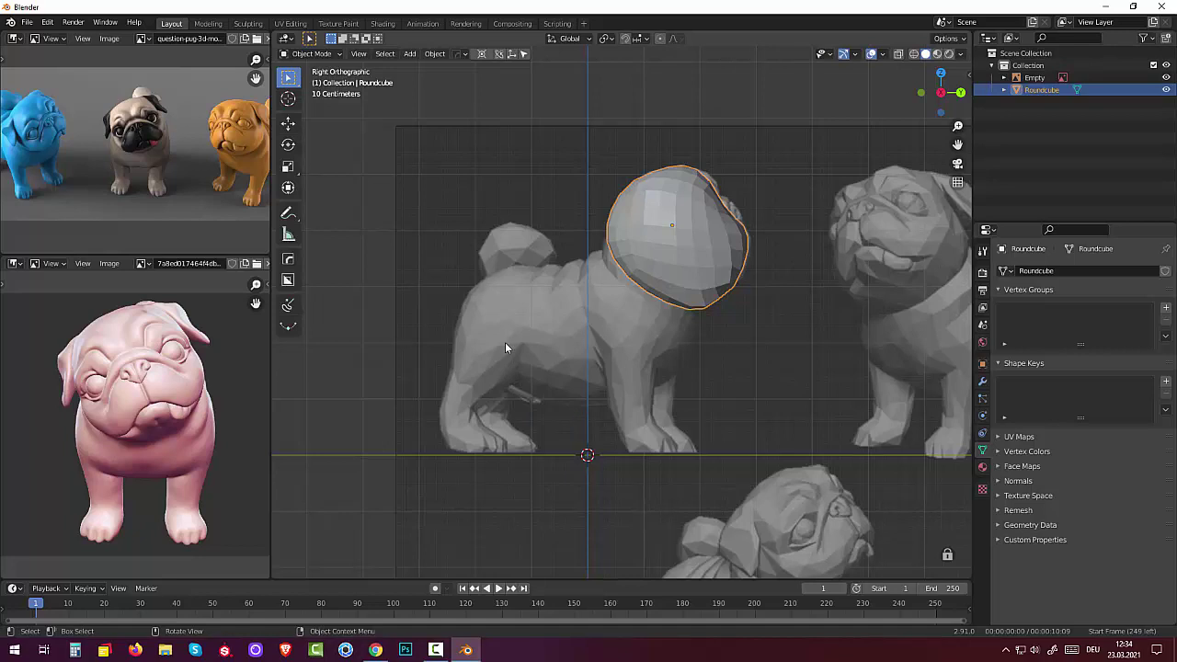
Clear the selection, dismiss the Snap menu, and bring up the Shift+A Add menu.
key("shift+a")
left_click(818, 327)
left_click(474, 75)
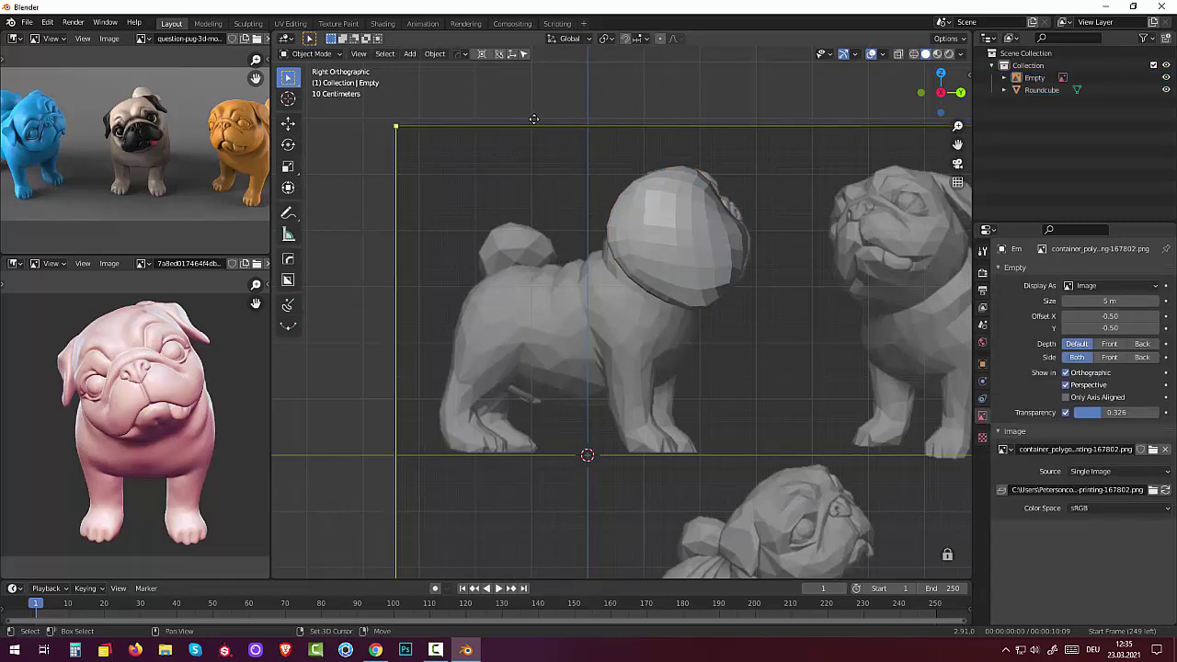
key("shift+s")
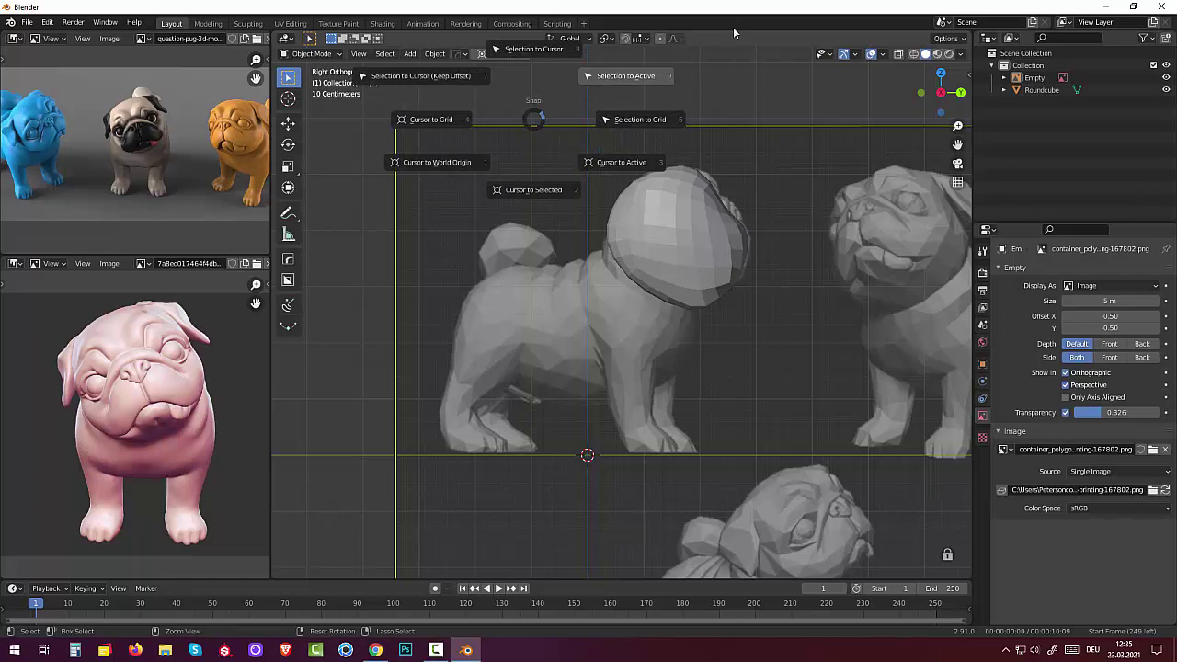
left_click(767, 72)
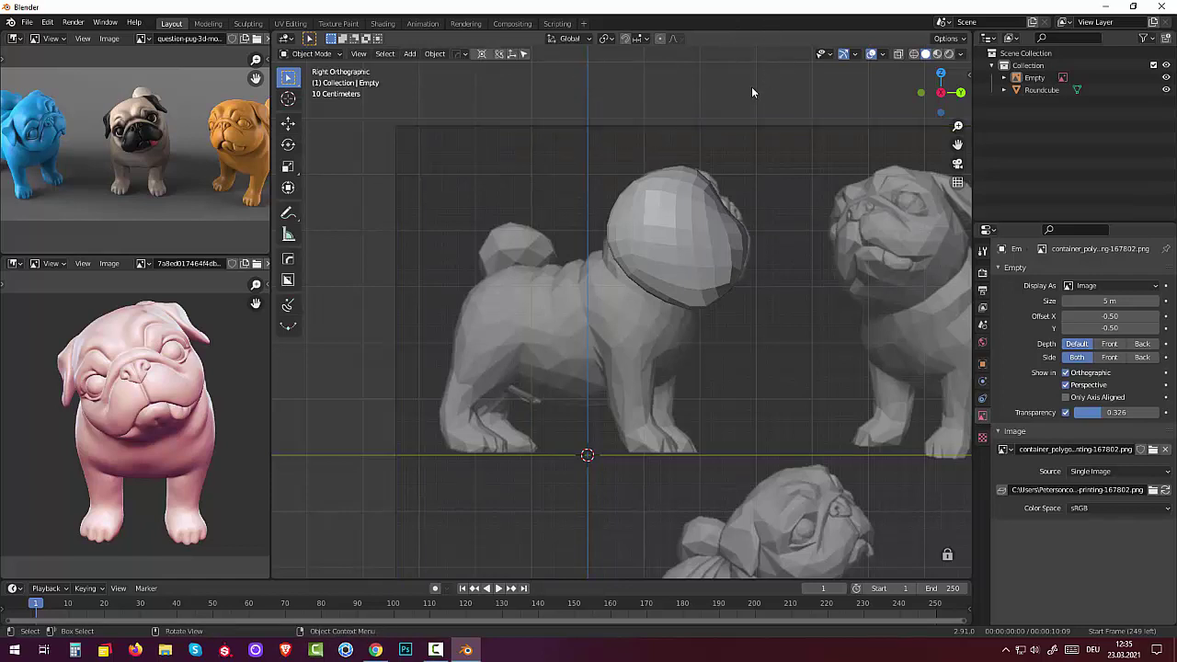
key("shift+a")
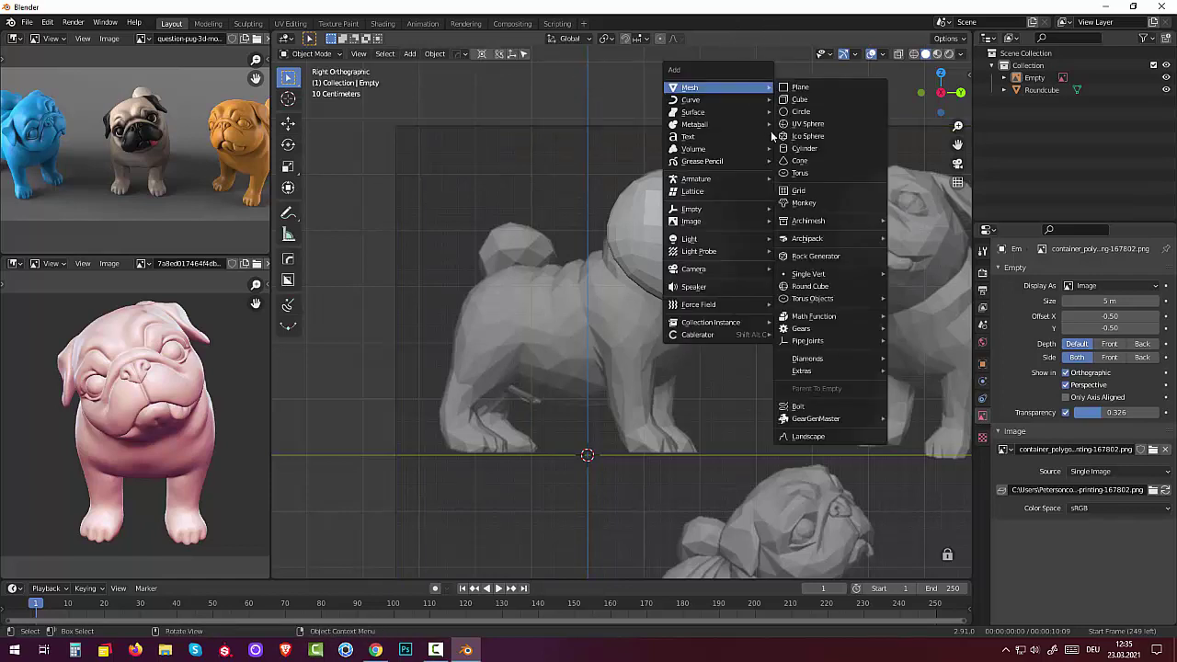
Add a Round Cube at the origin using the Capsule preset.
left_click(809, 286)
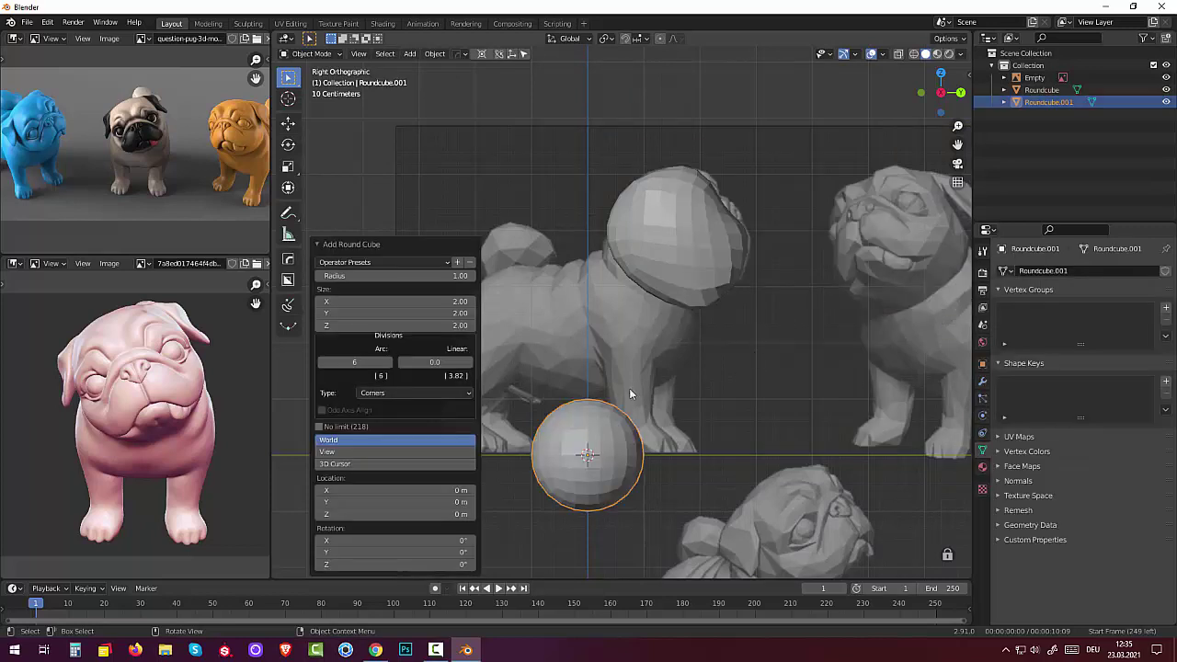
left_click(355, 263)
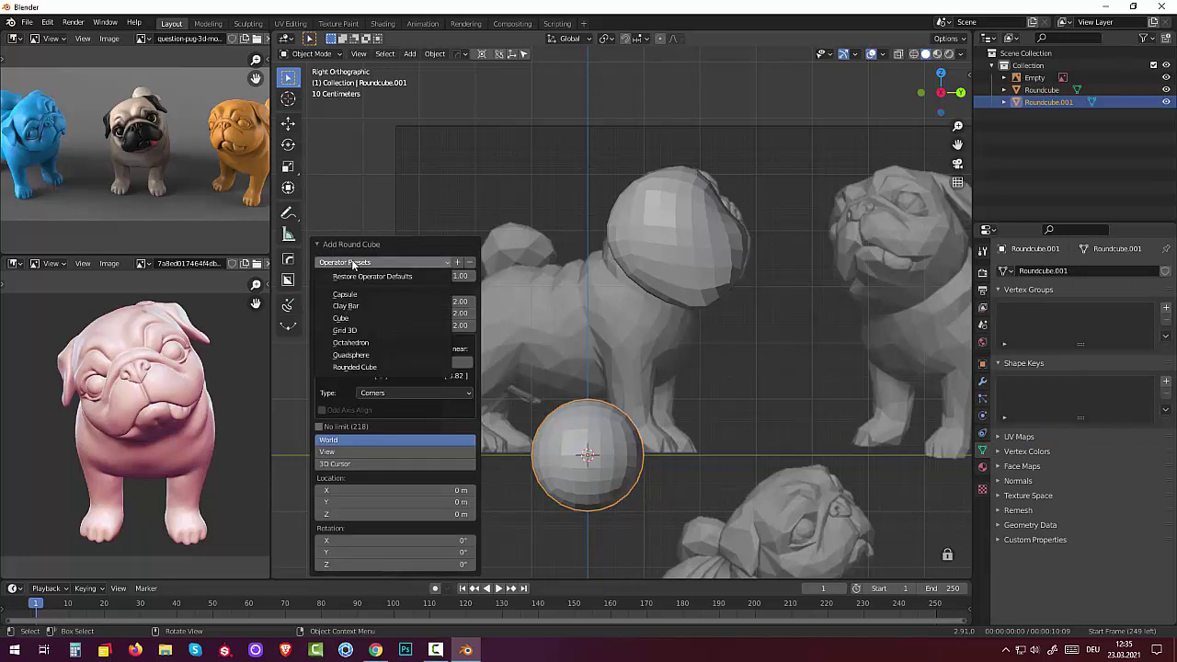
left_click(344, 294)
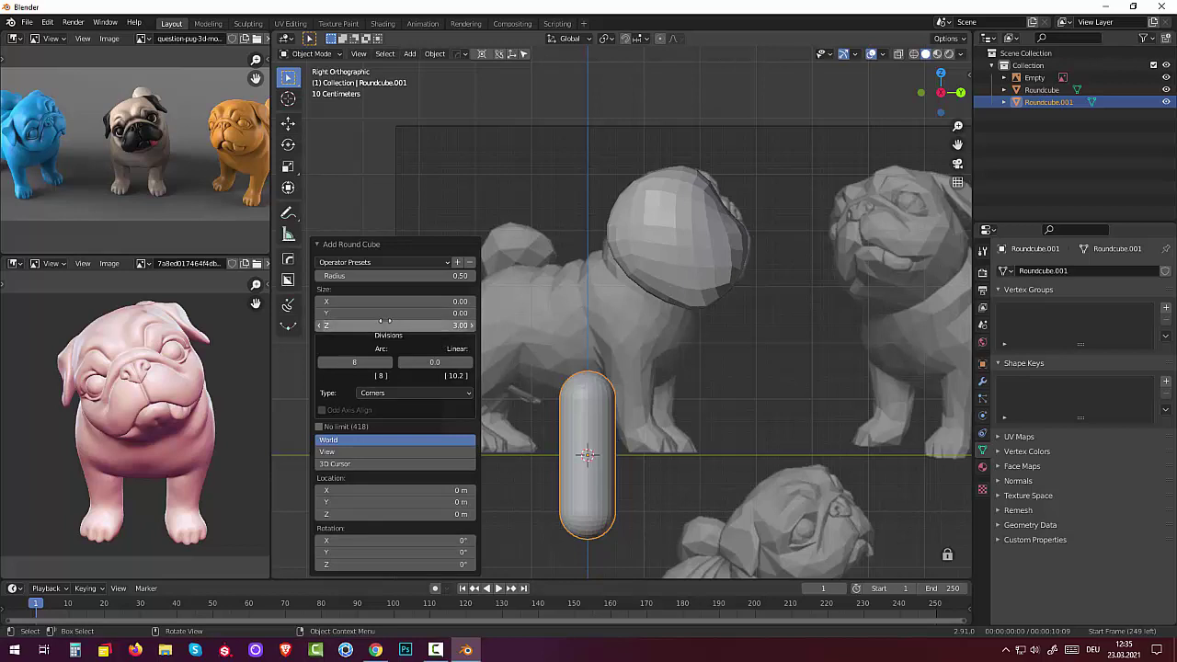
Set radius 1.40, Z size 4.23 and X rotation 90° so the capsule lies horizontal.
mouse_move(382, 320)
left_mouse_down()
mouse_move(359, 322)
mouse_move(404, 325)
left_mouse_up()
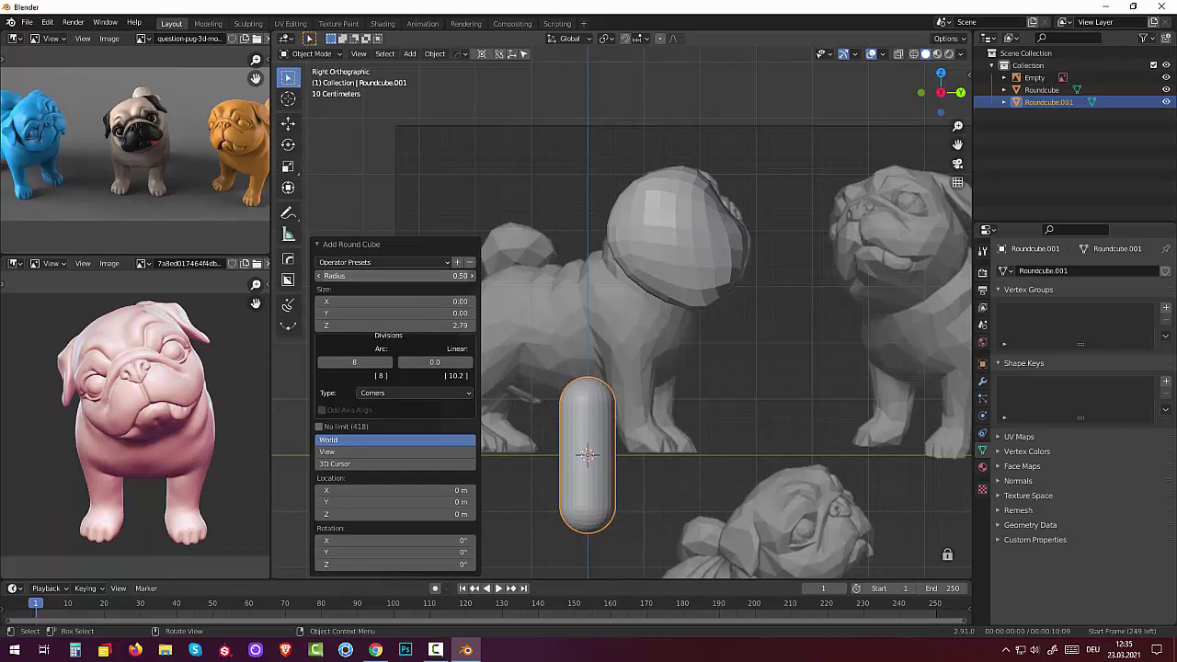
left_click_drag(415, 275, 460, 276)
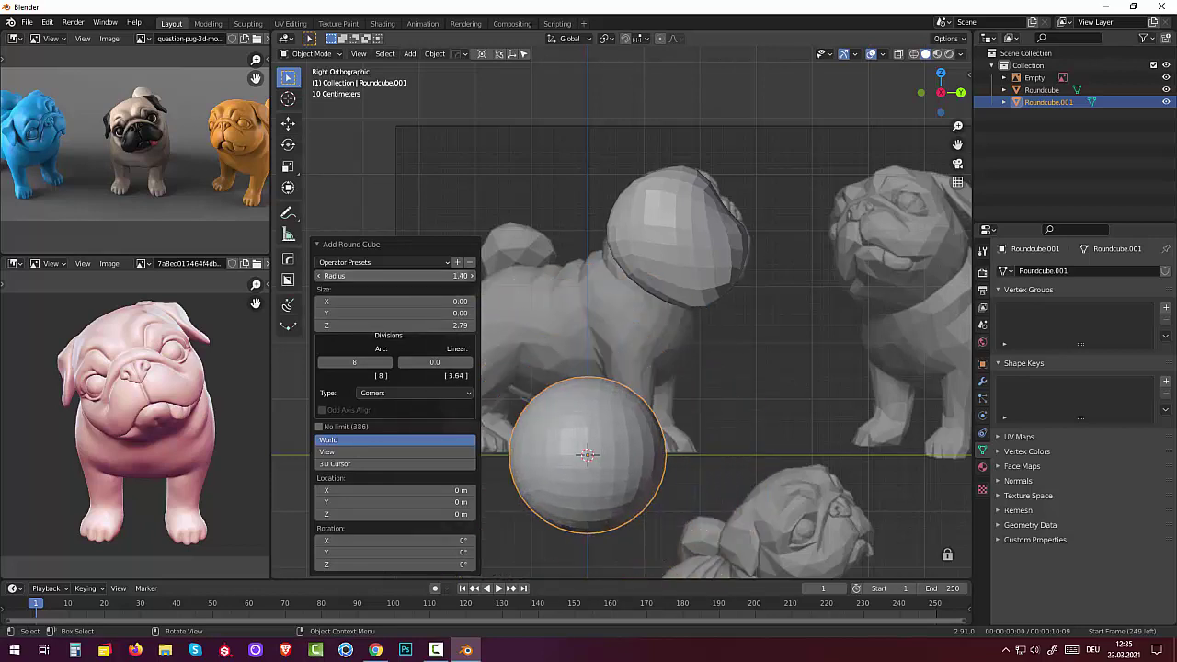
left_click_drag(432, 325, 460, 326)
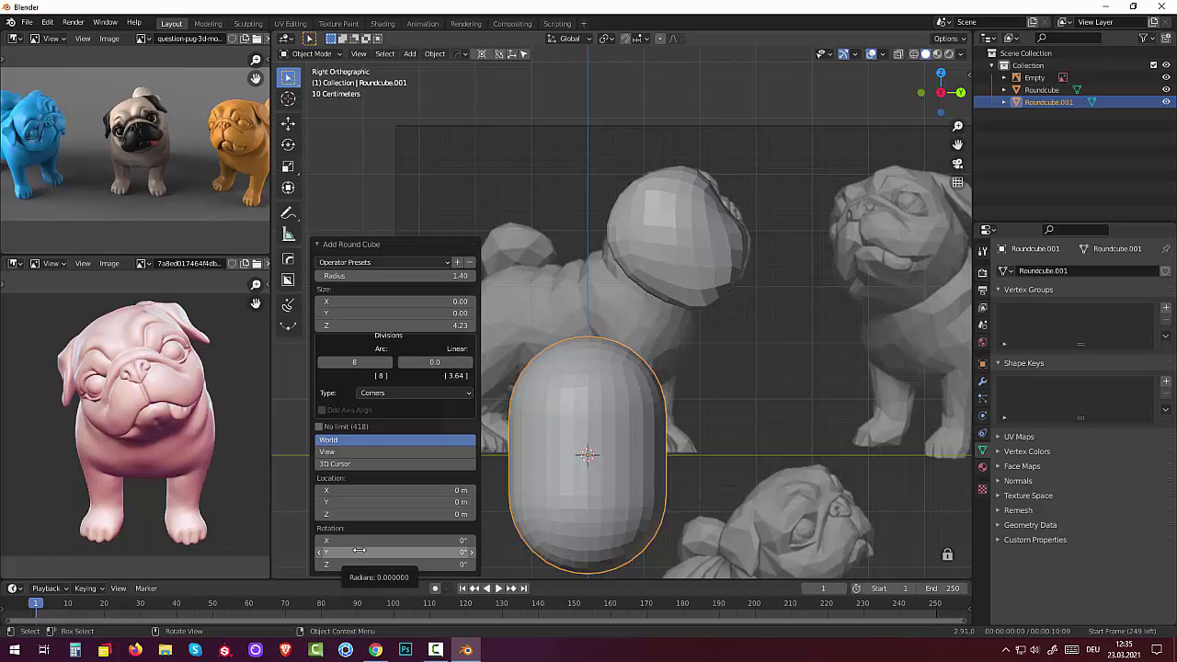
left_click(356, 540)
type("90")
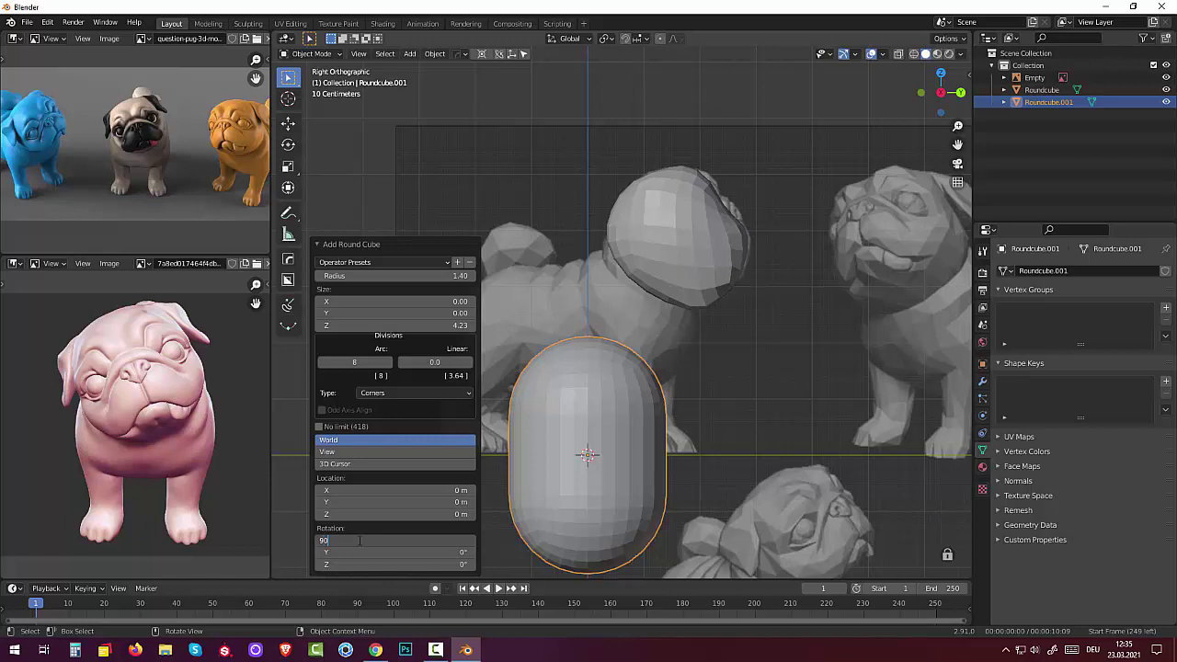
key("Return")
Nudge the reference image empty slightly upward.
left_click(589, 494)
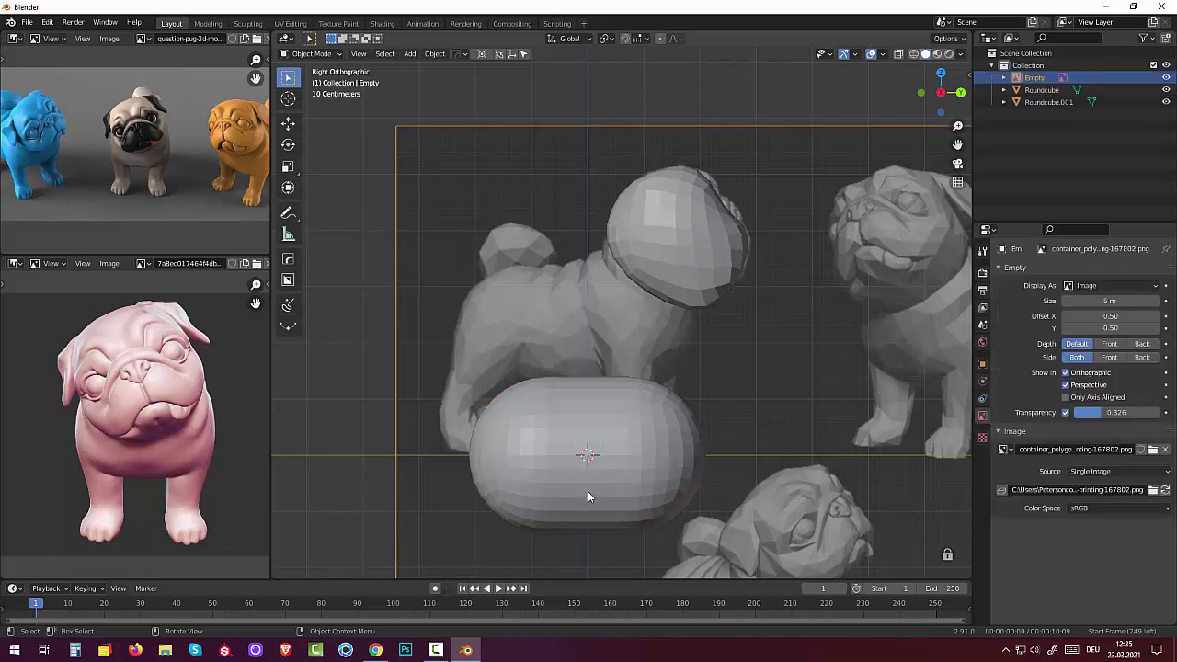
left_click(607, 476)
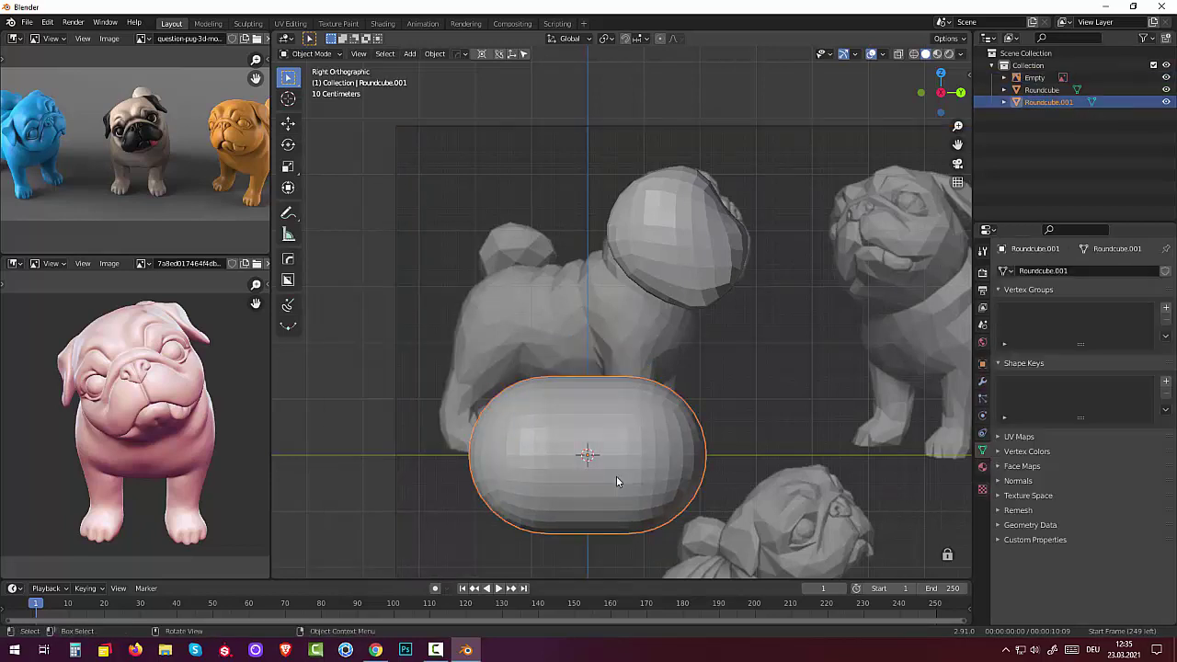
left_click(621, 445)
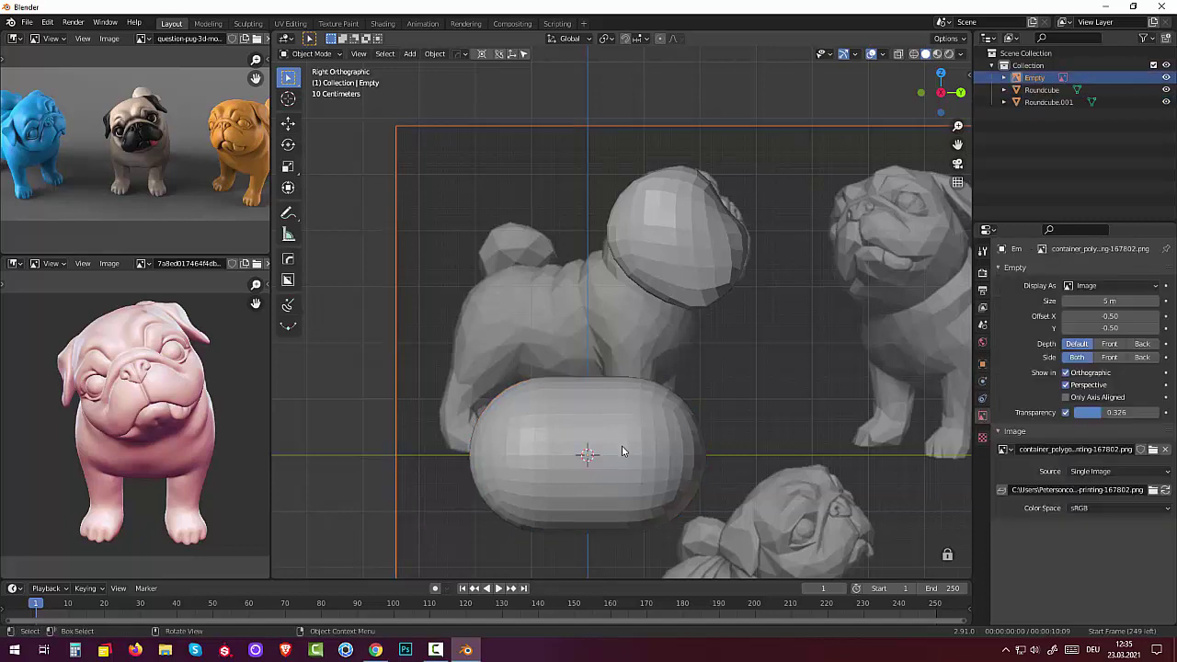
key("g")
left_click(621, 449)
Move the body capsule up over the torso to Z 2.271 m and scale it to 0.911.
left_click(622, 463)
key("g")
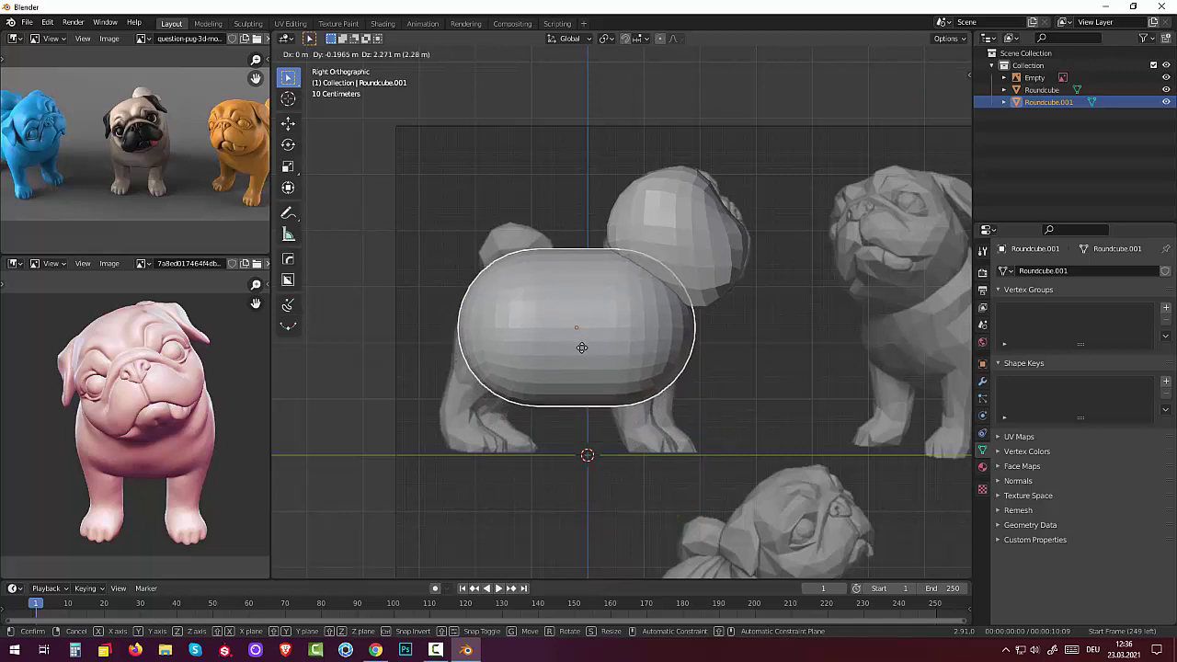
left_click(581, 347)
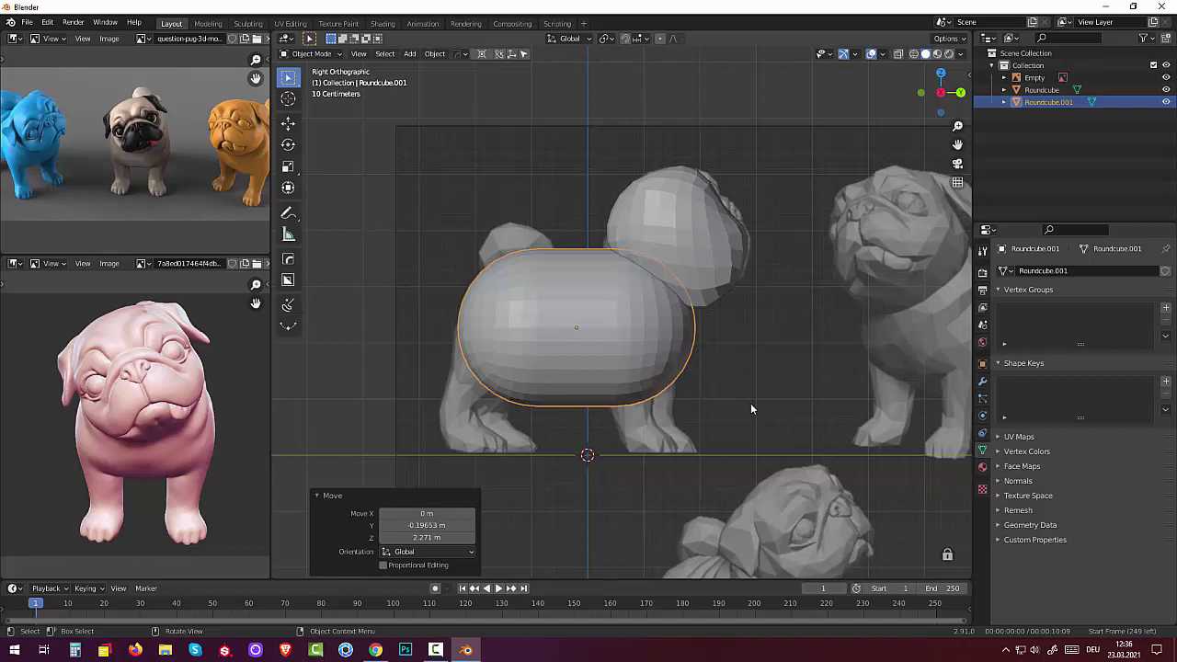
key("s")
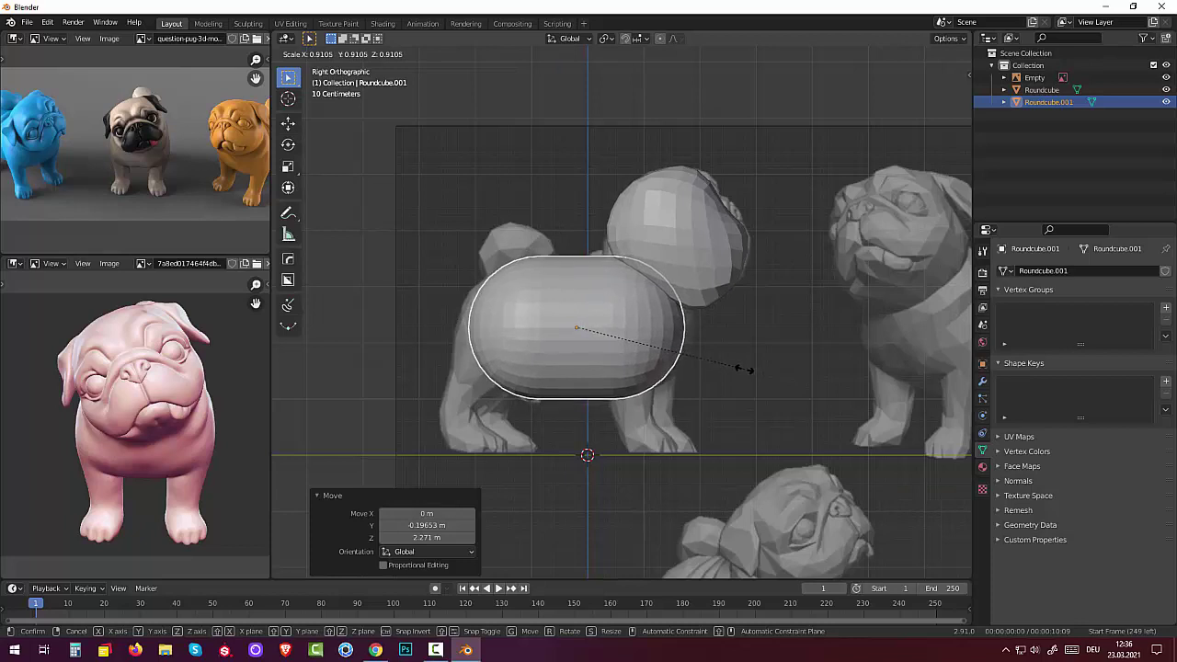
left_click(745, 375)
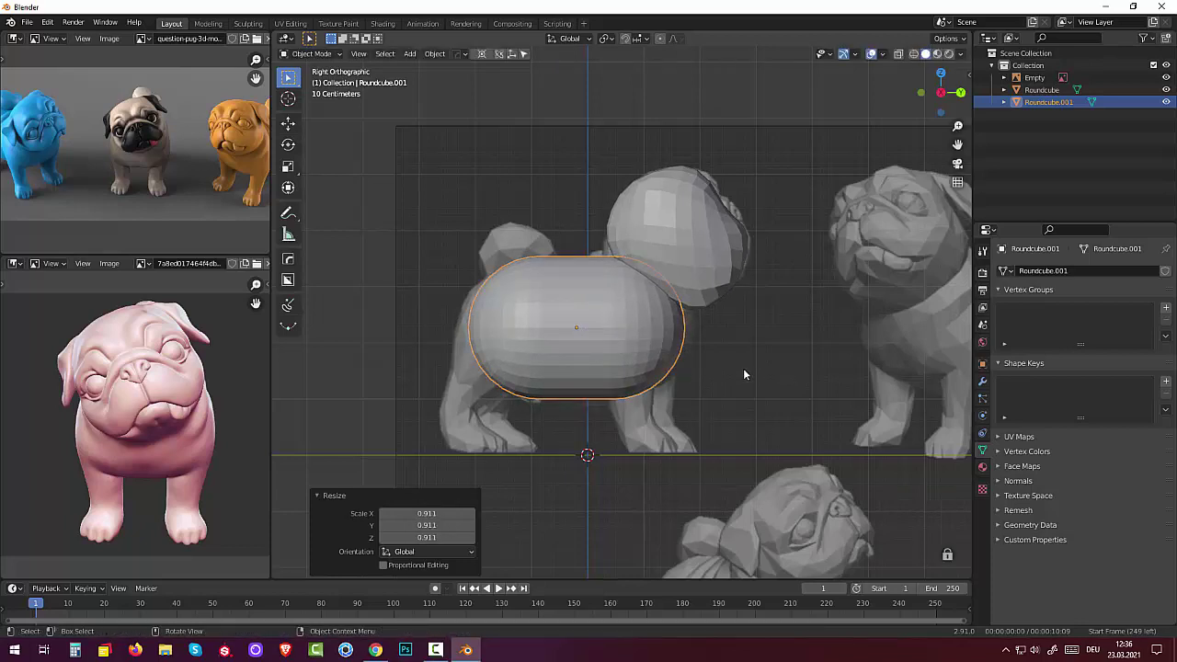
left_click(593, 320)
Select the body round cube and enter Edit Mode.
right_click(591, 321)
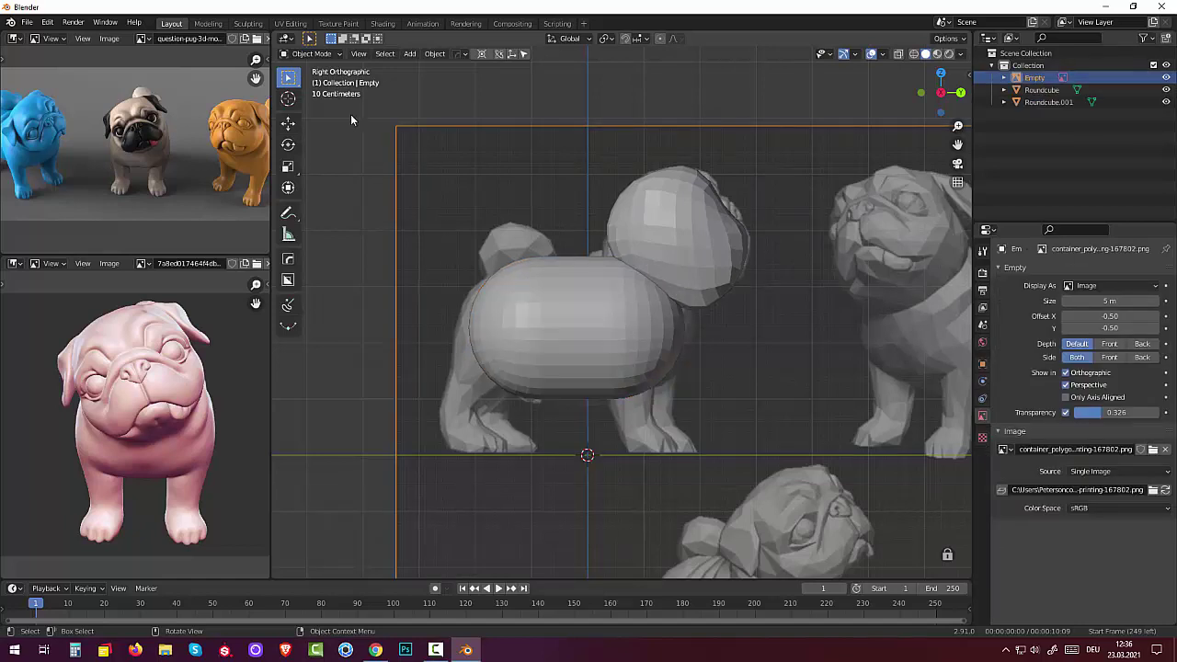
left_click(311, 55)
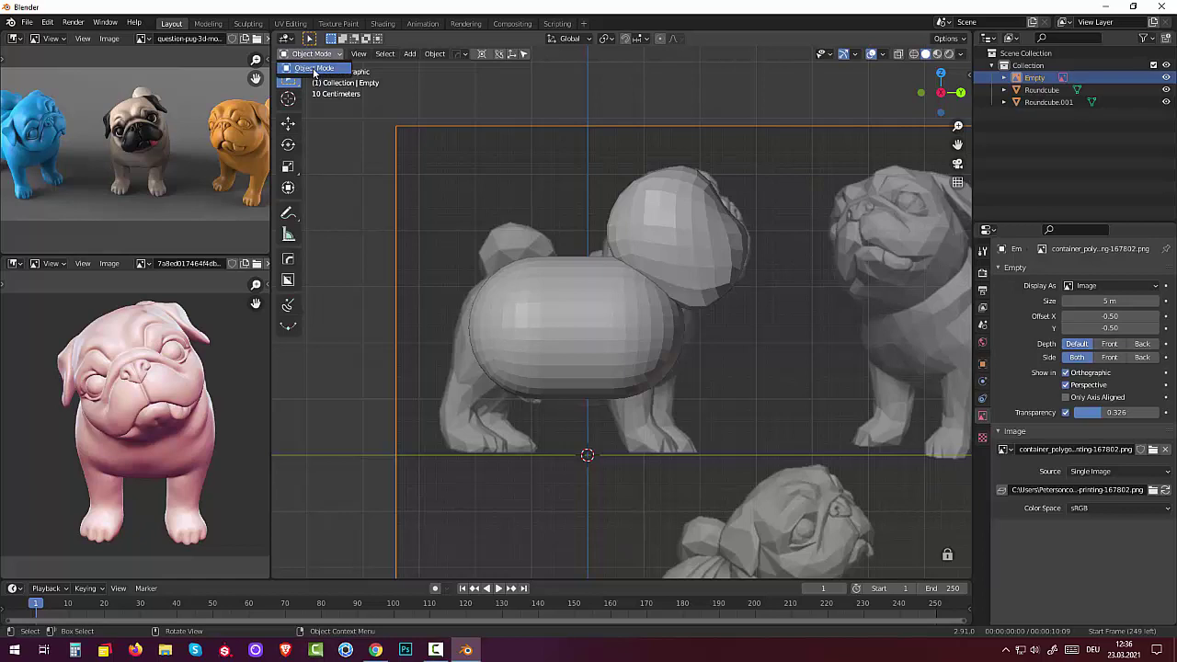
left_click(581, 262)
left_click(296, 56)
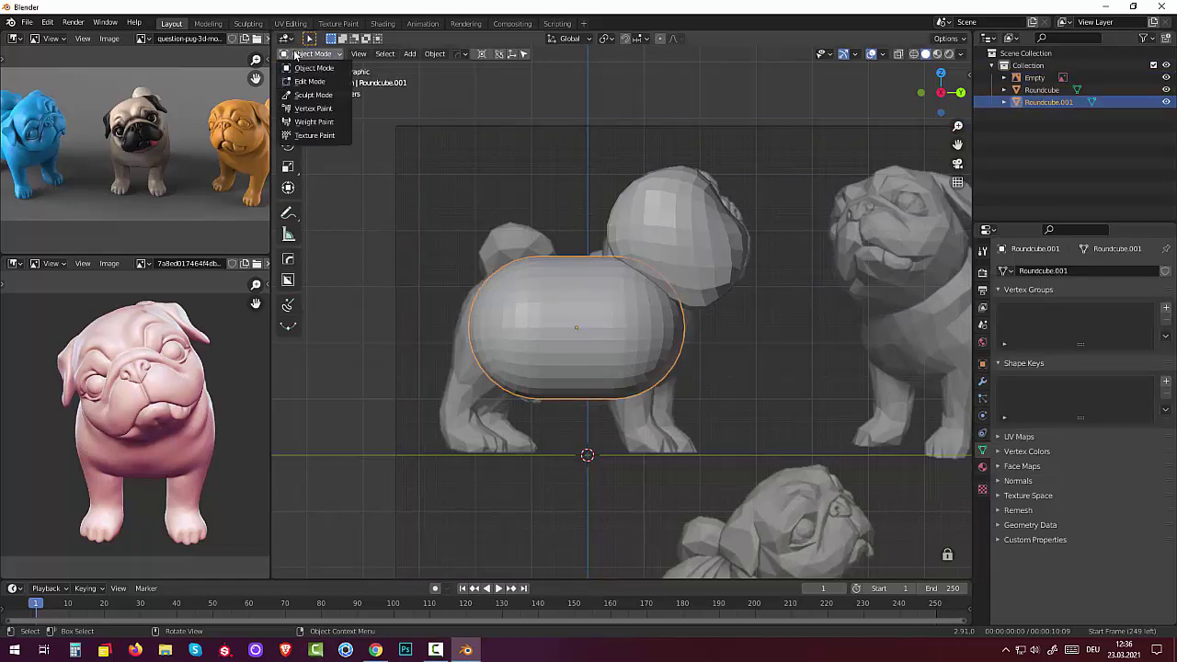
left_click(309, 81)
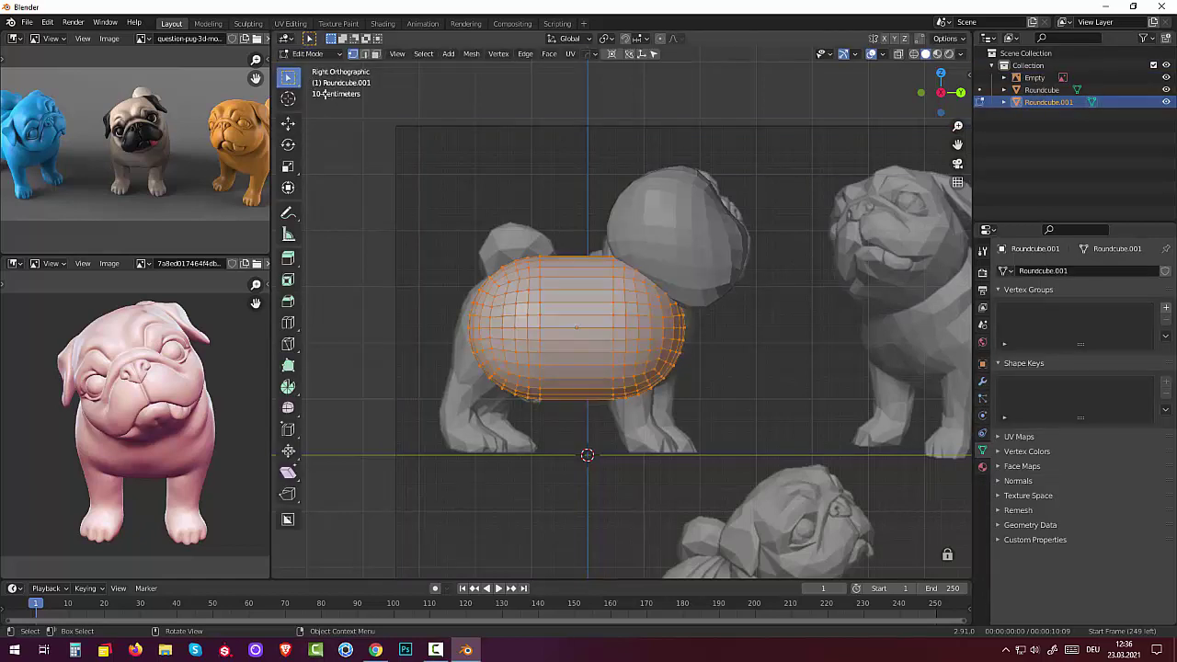
Cut one centred edge loop across the middle of the body.
right_click(578, 317)
key("ctrl+r")
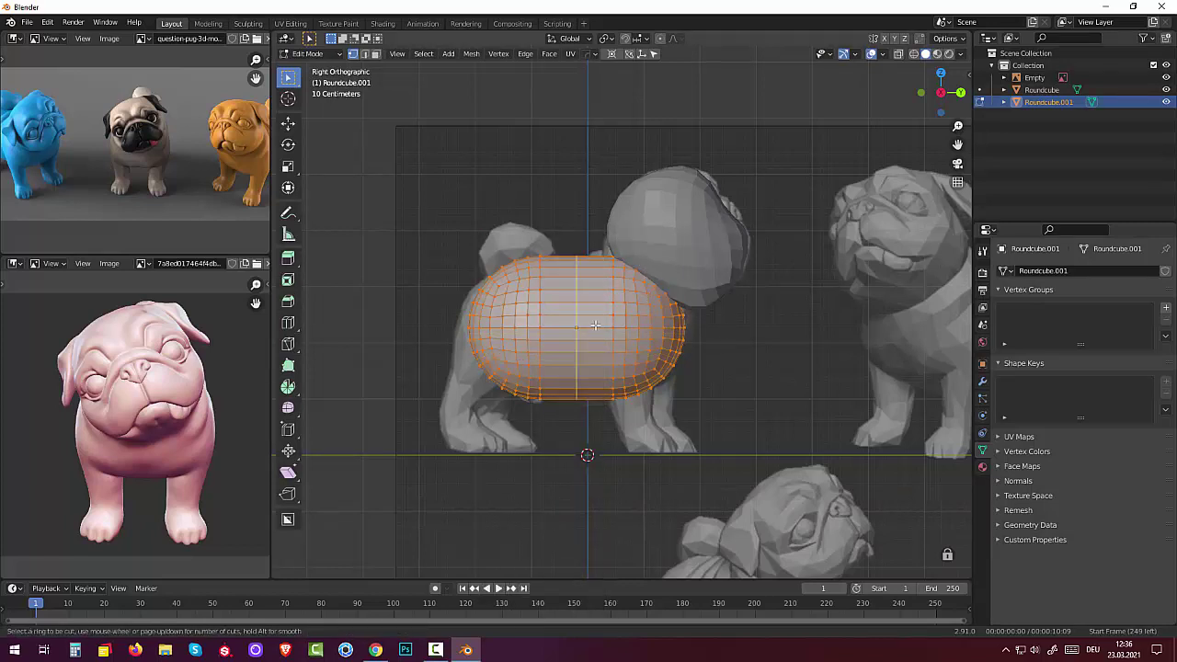
left_click(594, 324)
key("ctrl")
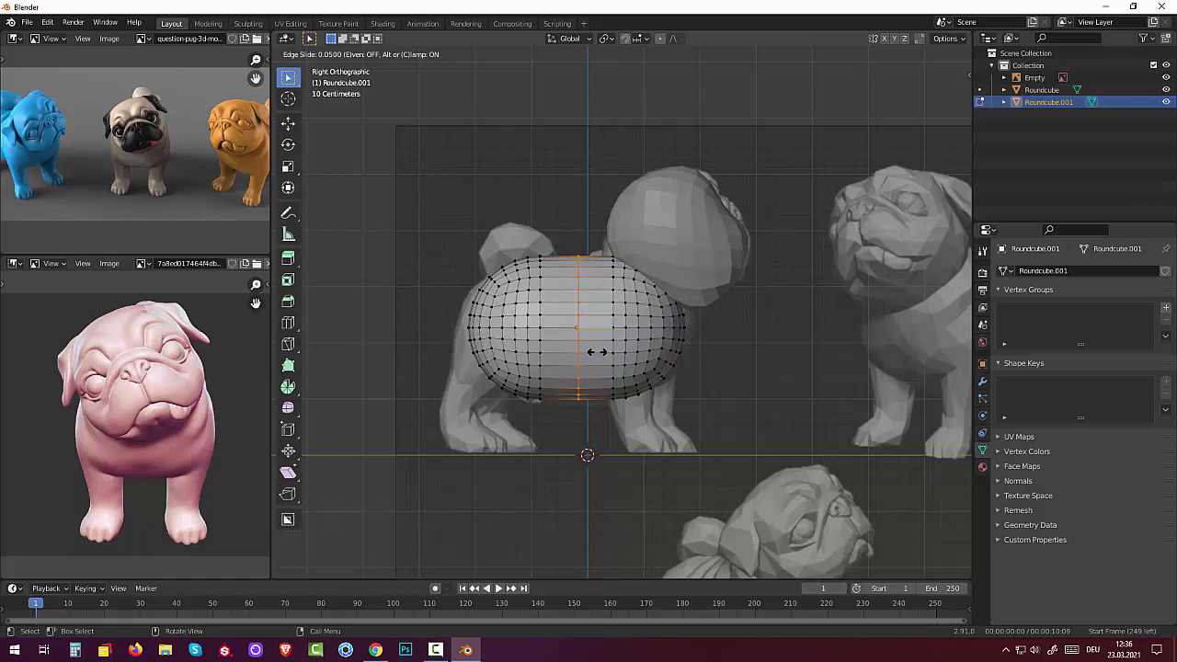
right_click(590, 352)
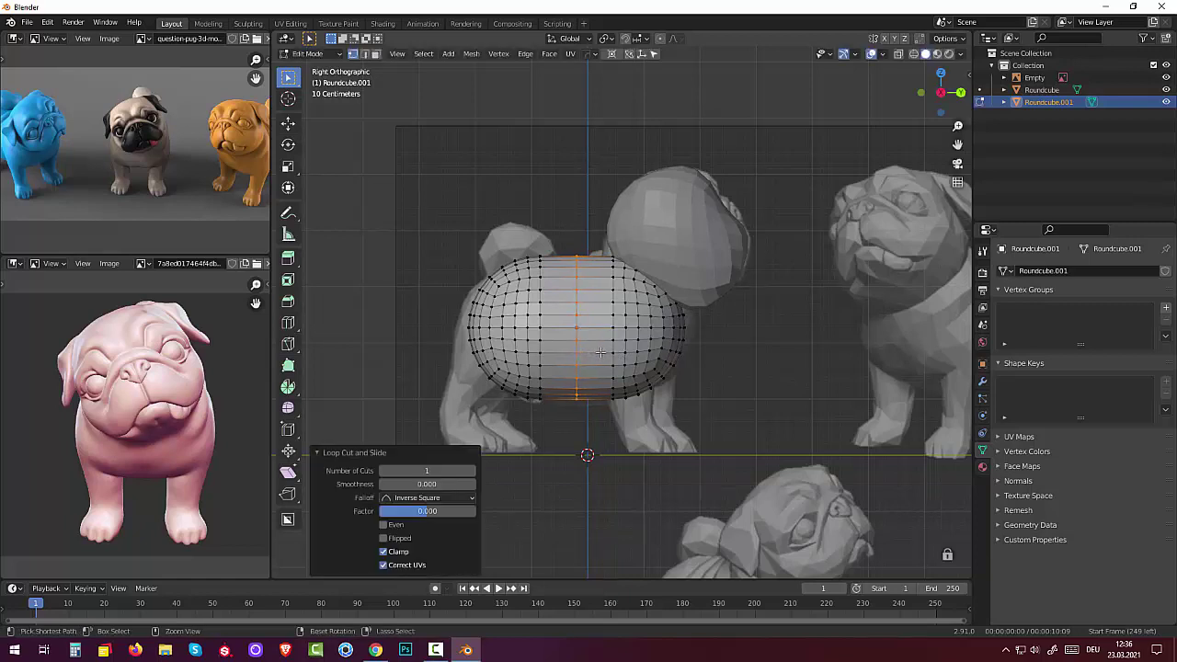
Add five more vertical edge loops through the body, then return to Object Mode.
key("a")
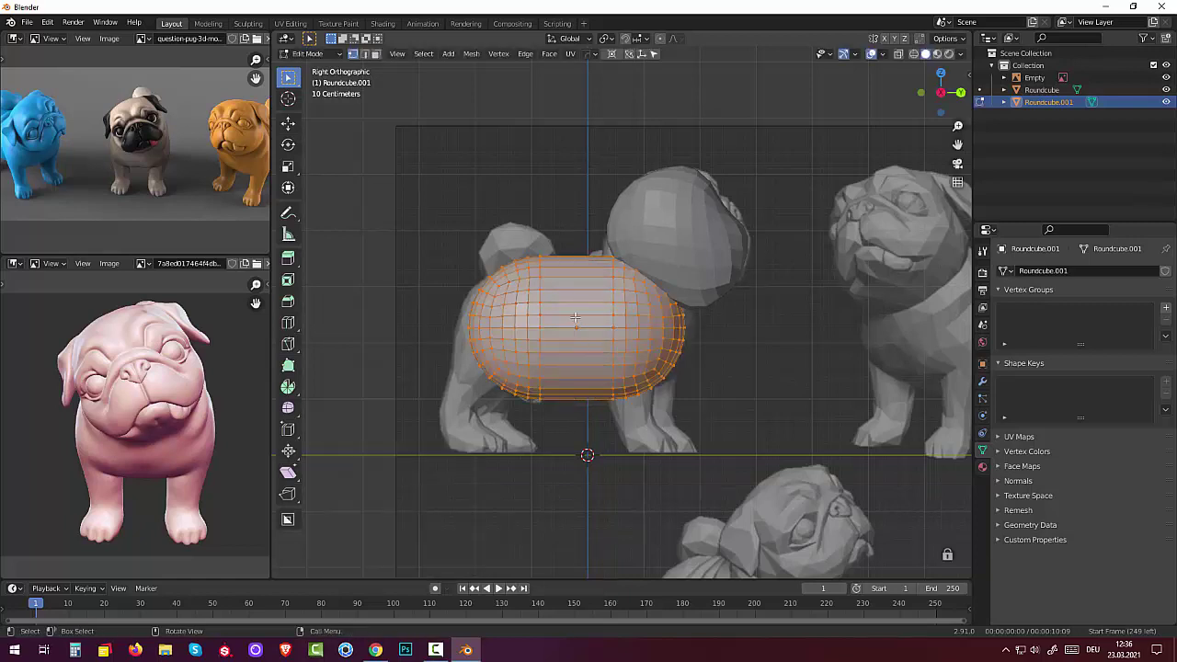
key("ctrl+r")
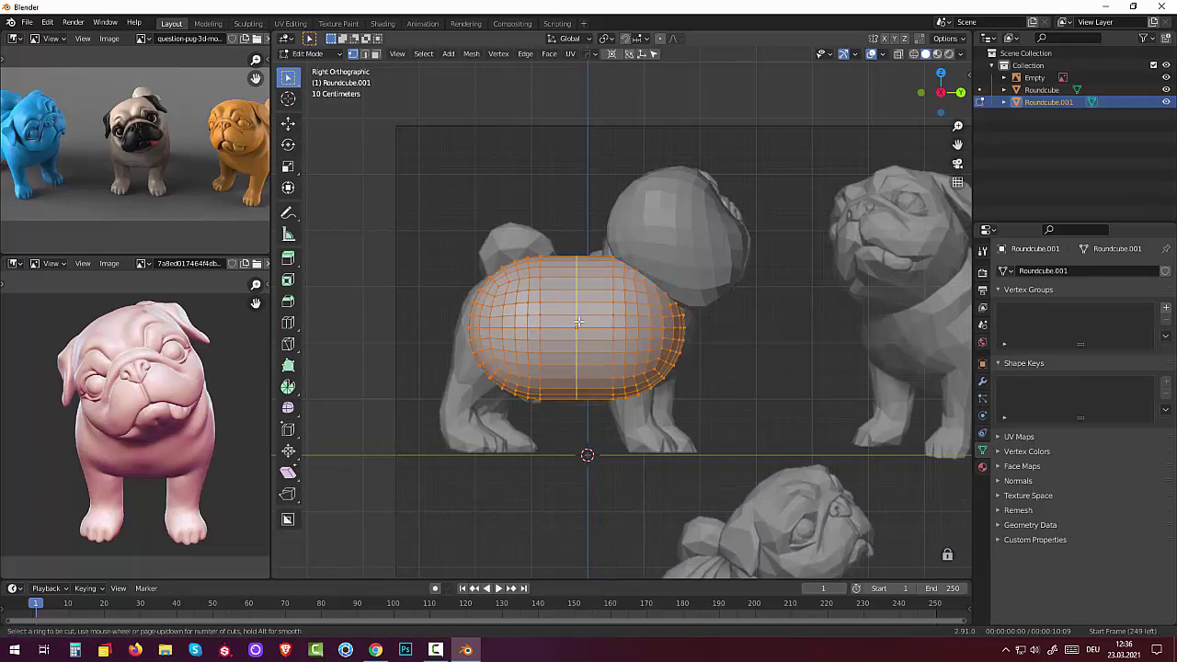
scroll(577, 320, "up", 1)
scroll(578, 321, "up", 1)
scroll(577, 321, "up", 1)
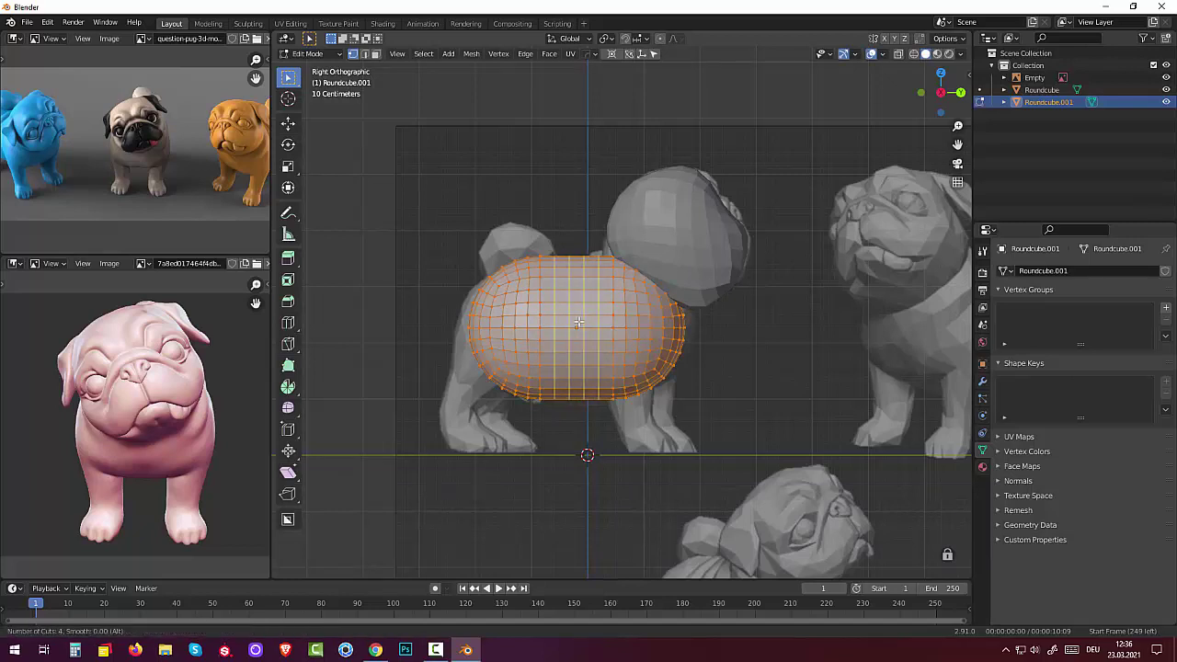
scroll(578, 321, "up", 1)
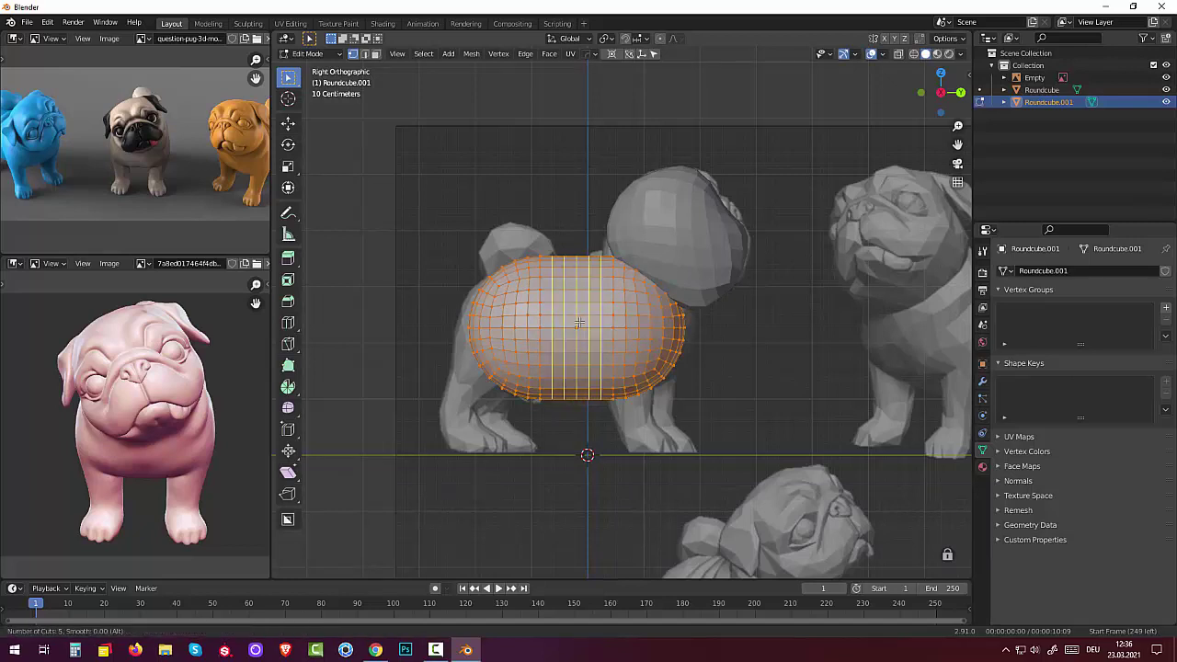
left_click(581, 322)
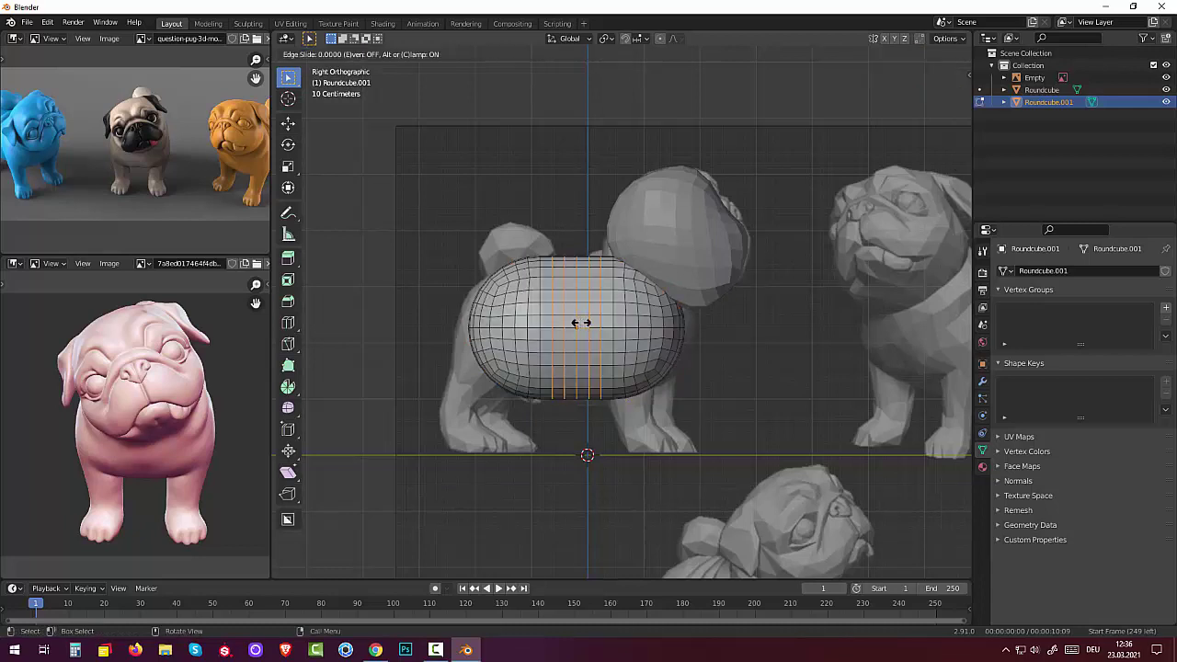
left_click(581, 323)
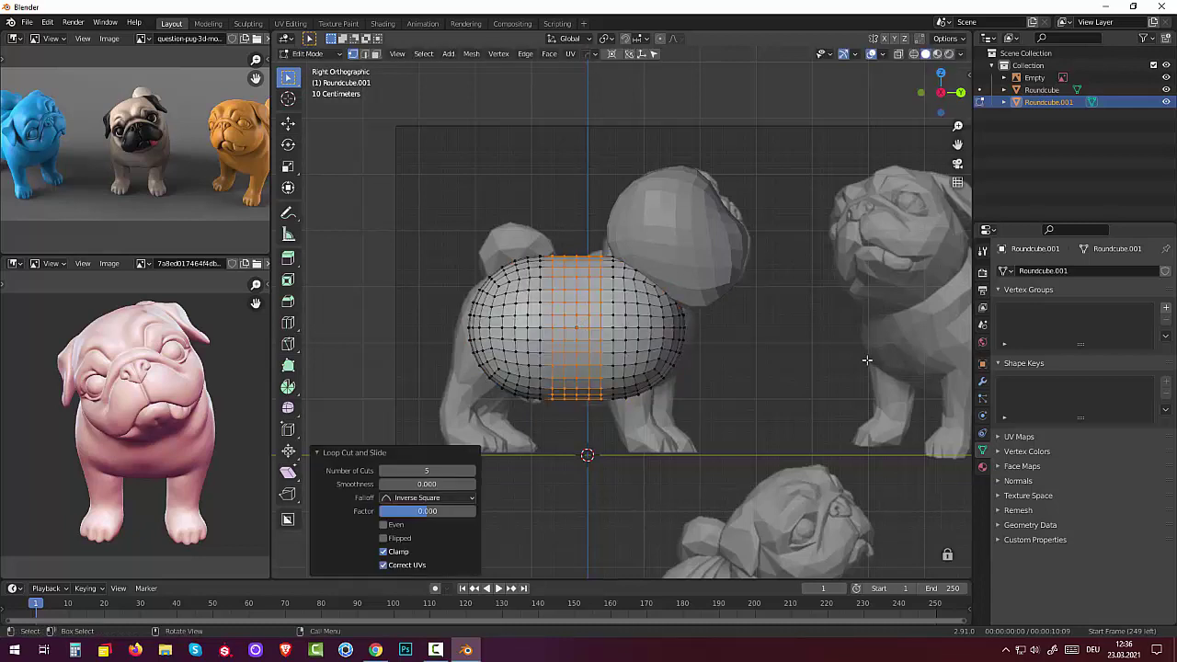
left_click(800, 354)
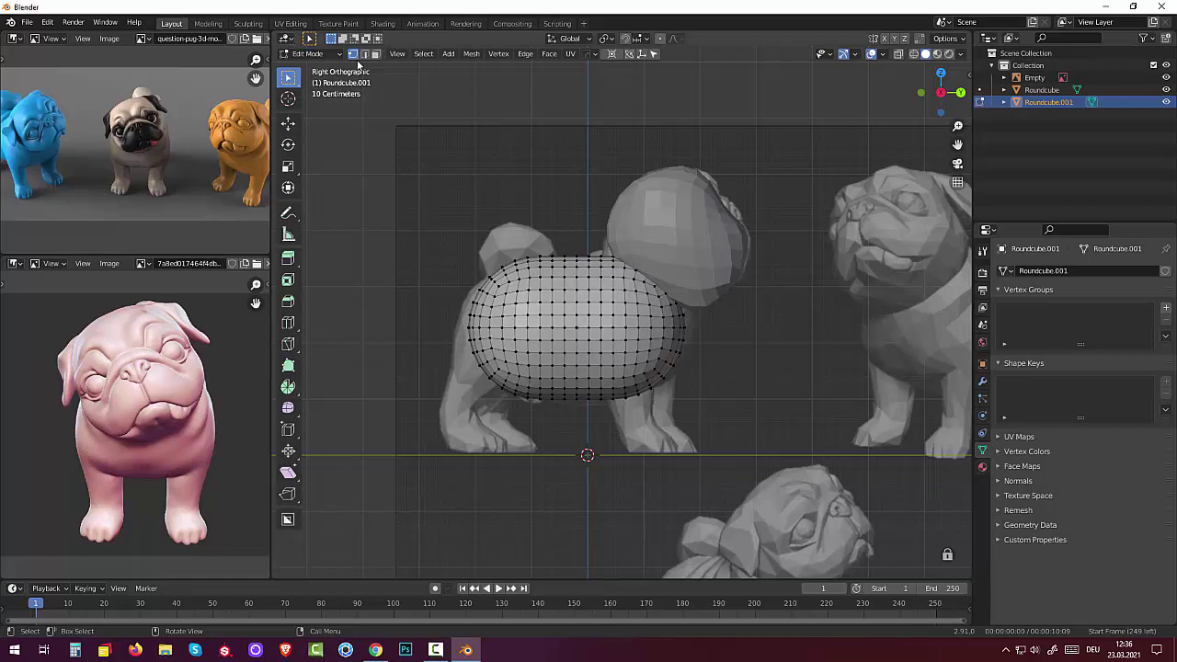
left_click(300, 58)
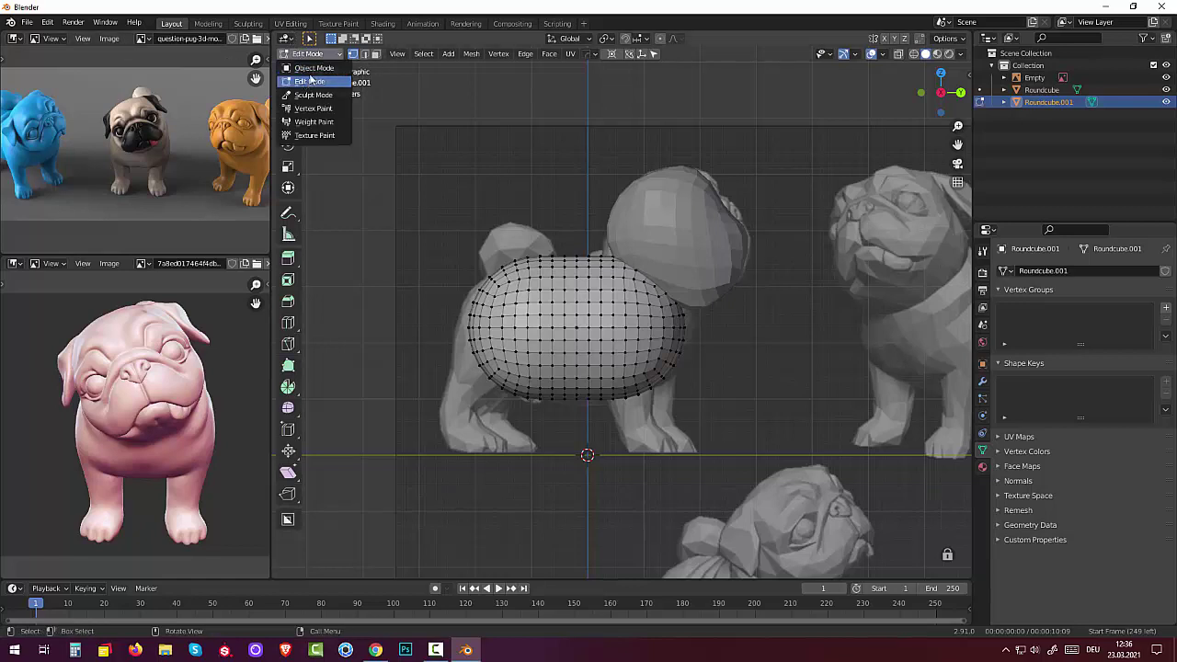
left_click(315, 72)
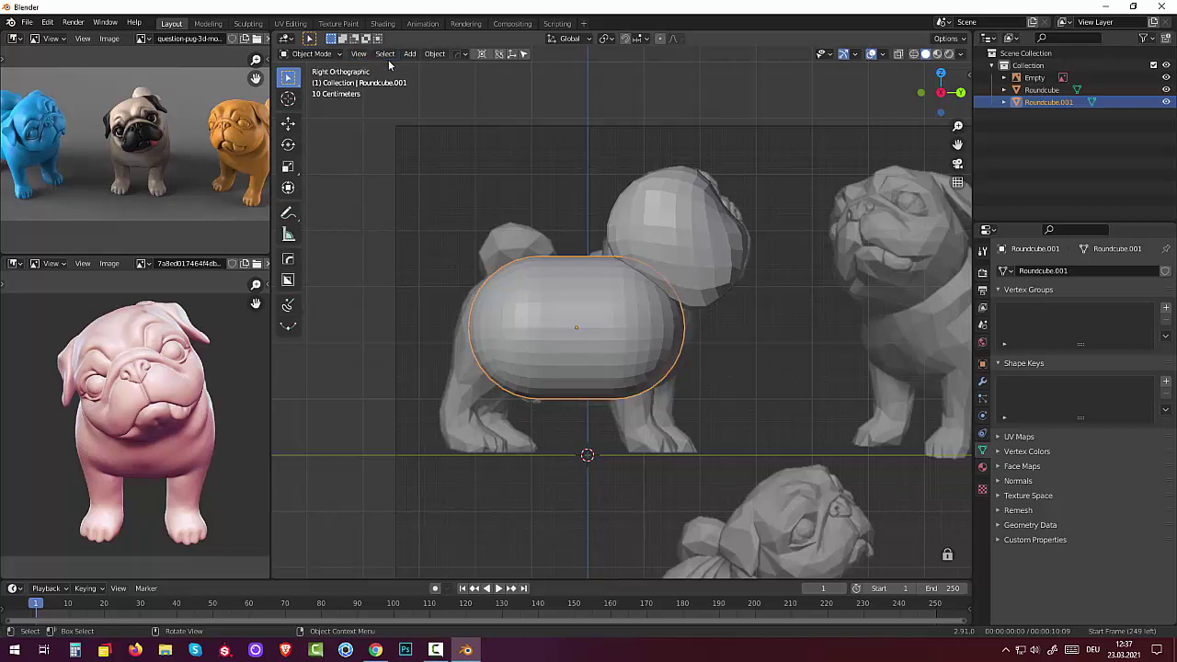
Enter Sculpt Mode on the body, set brush radius to 116 px and enable X symmetry.
left_click(313, 55)
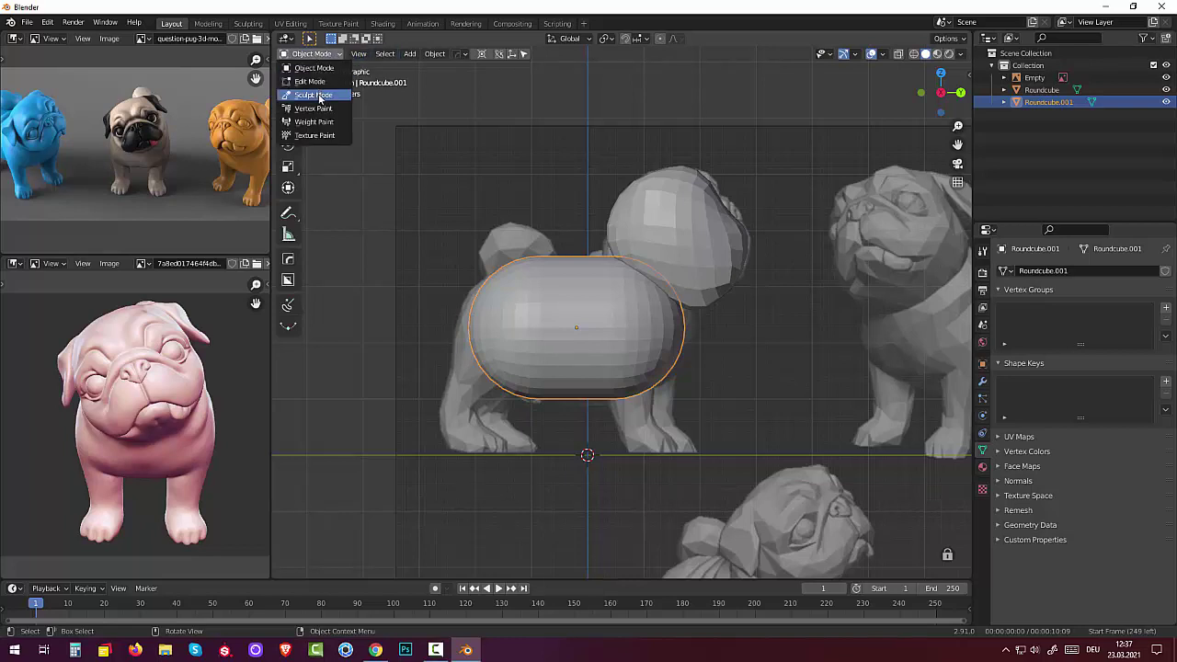
left_click(319, 97)
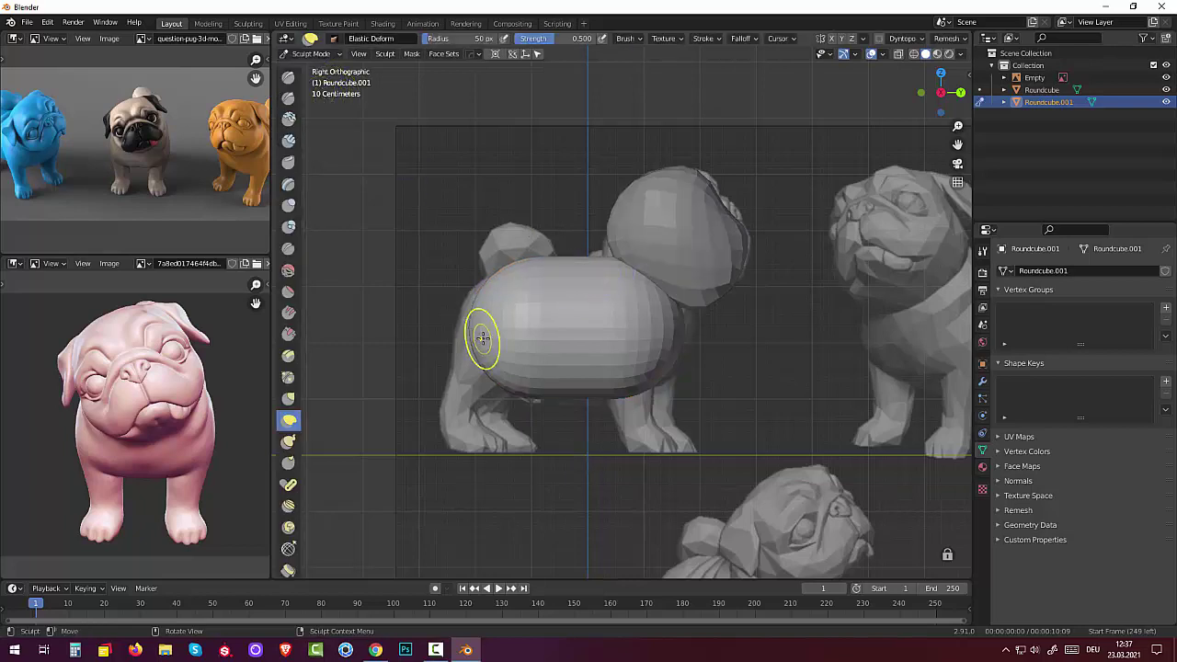
left_click_drag(489, 331, 469, 333)
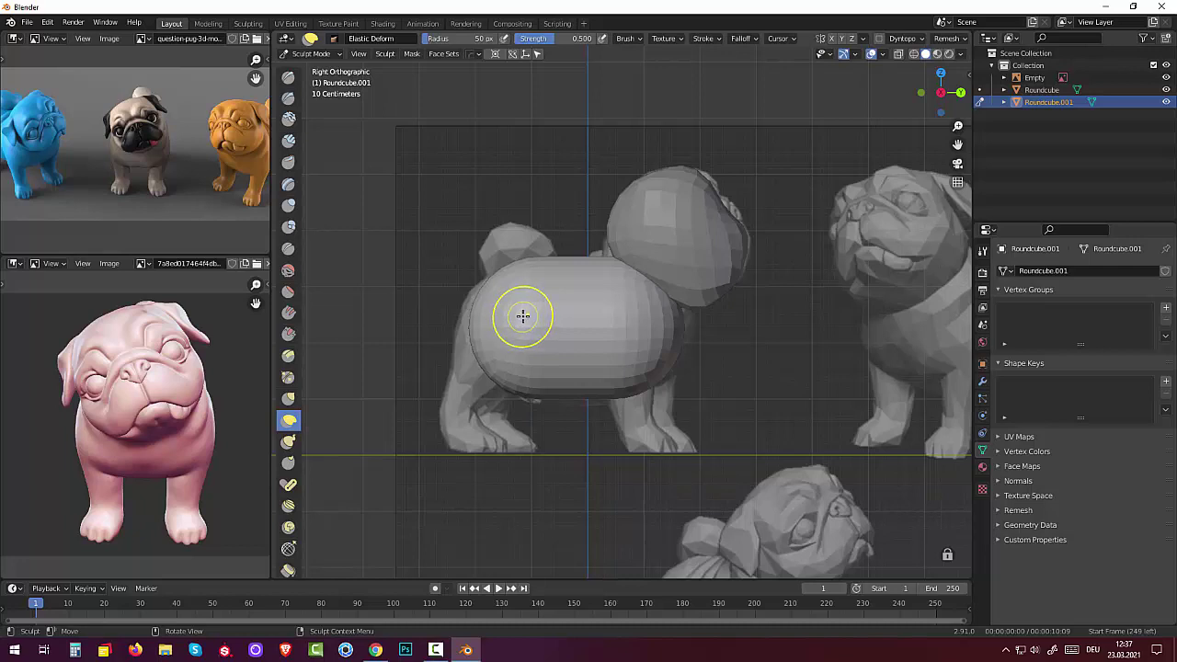
key("f")
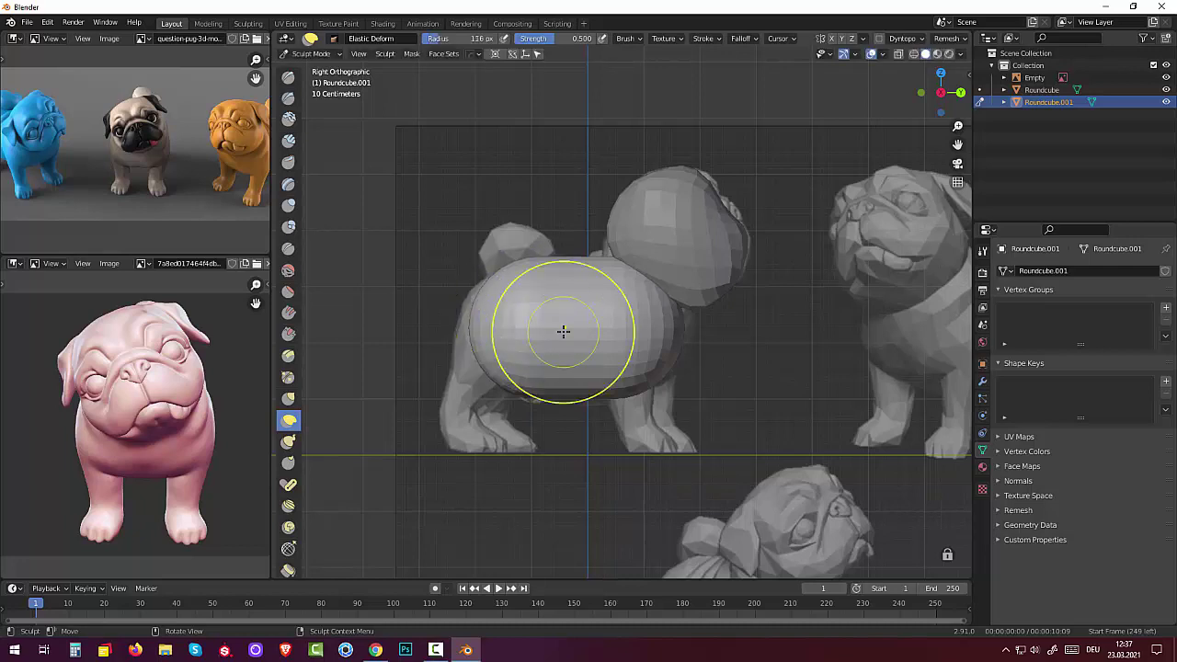
left_click(485, 319)
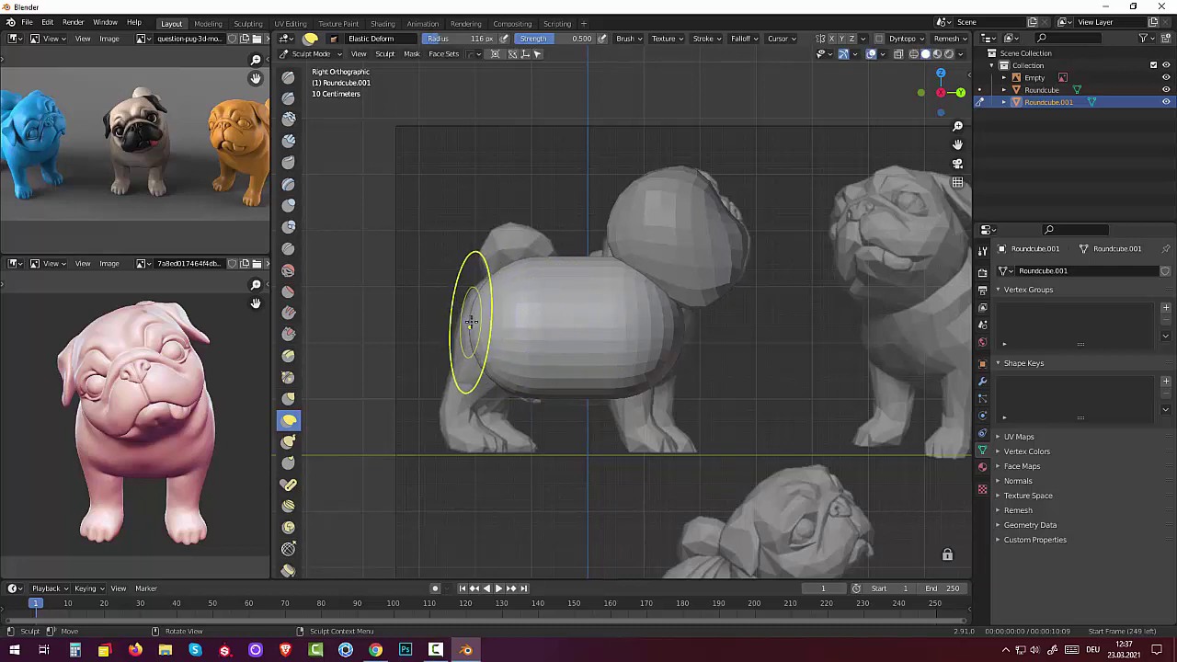
left_click(832, 39)
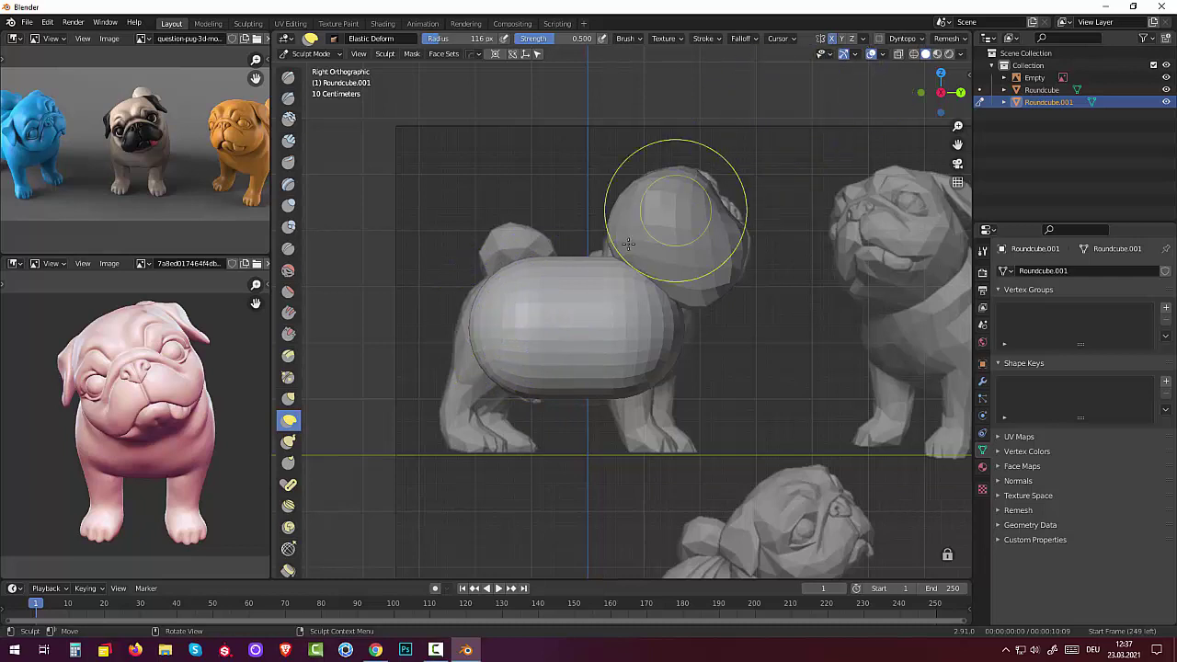
Sculpt the body into a curved, bean-shaped torso rising toward the head.
left_click_drag(481, 314, 437, 324)
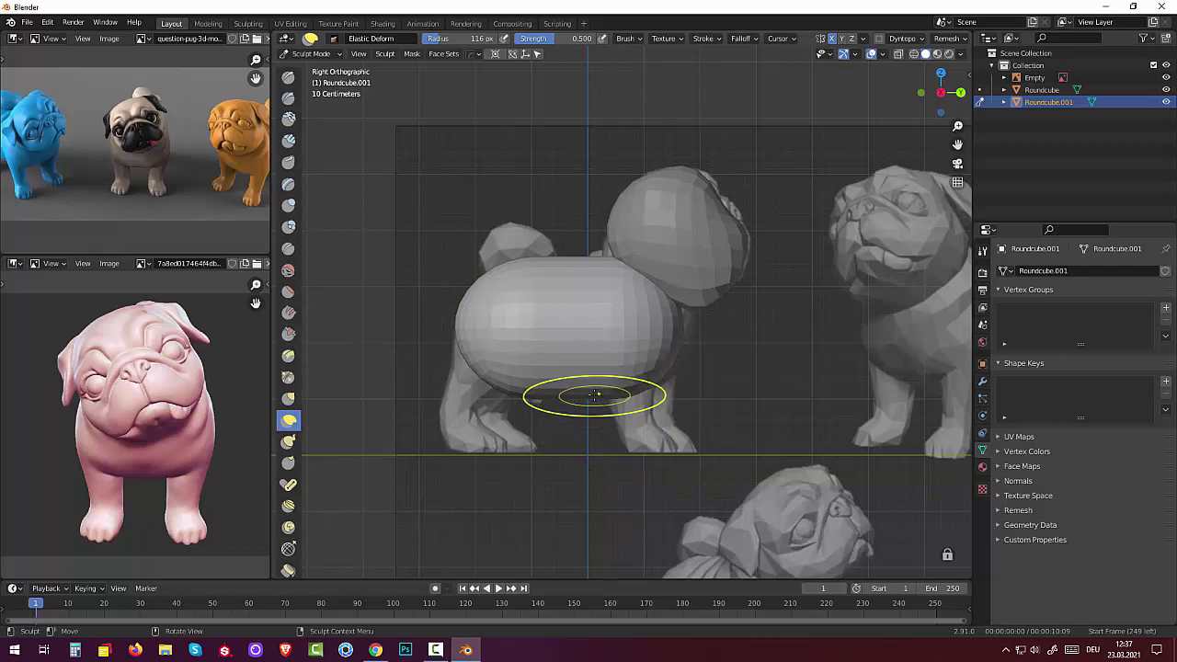
mouse_move(539, 389)
left_mouse_down()
mouse_move(525, 338)
mouse_move(665, 336)
mouse_move(682, 324)
left_mouse_up()
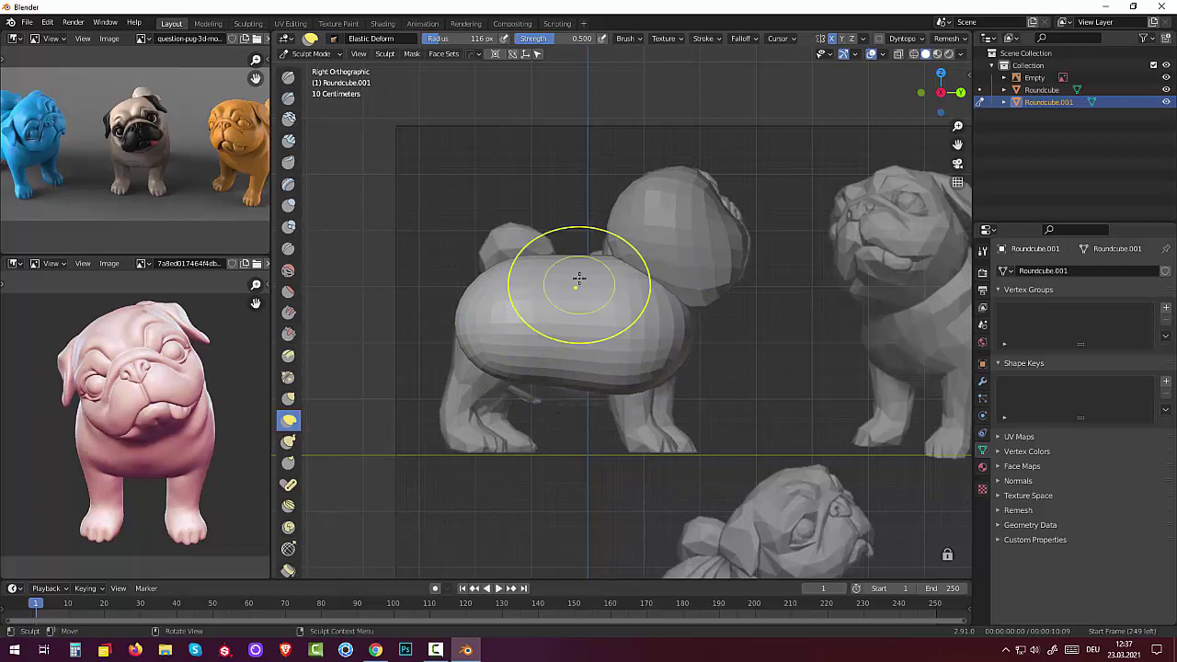
left_click_drag(579, 263, 567, 307)
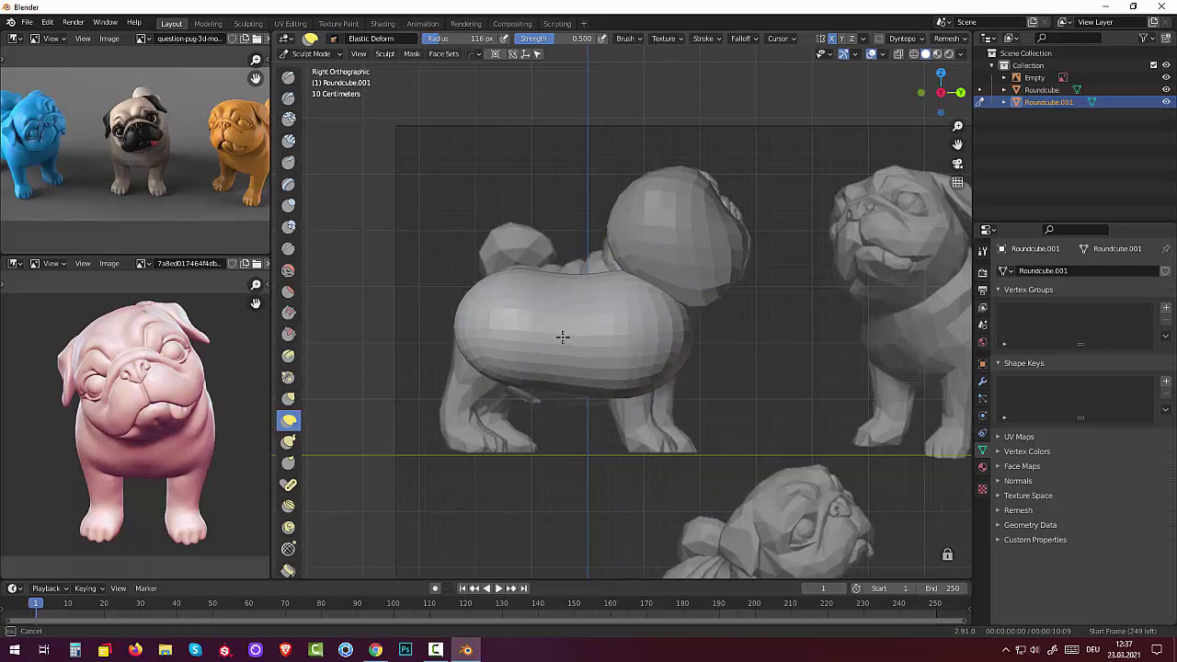
left_click_drag(559, 336, 631, 303)
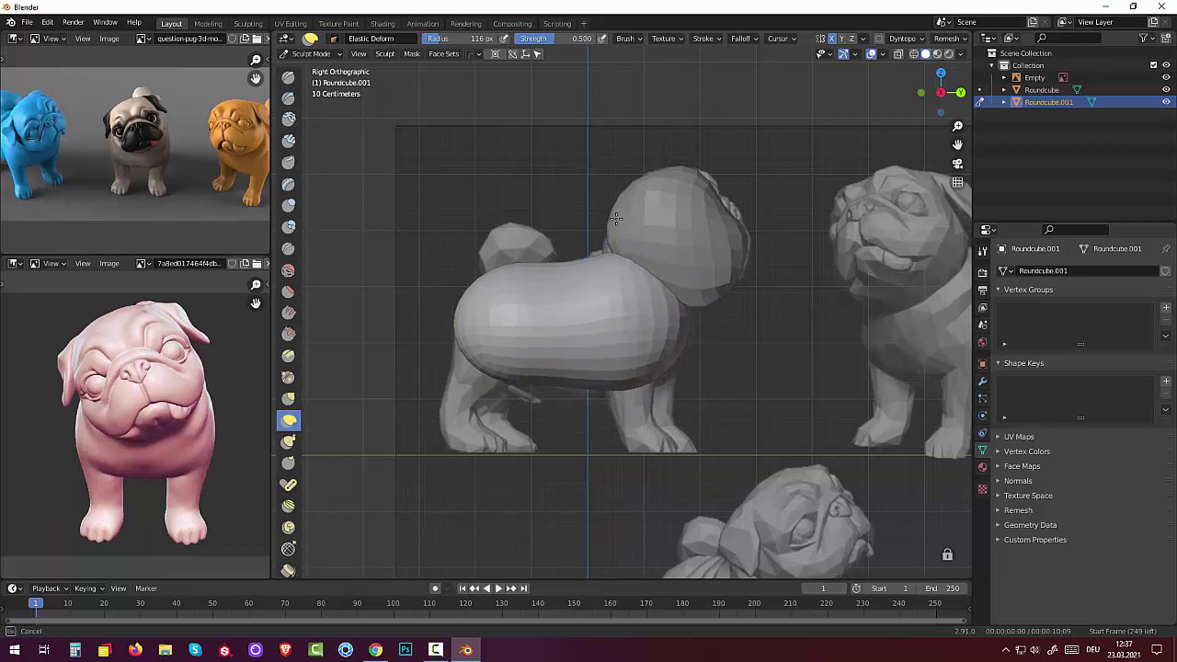
left_click_drag(565, 256, 591, 275)
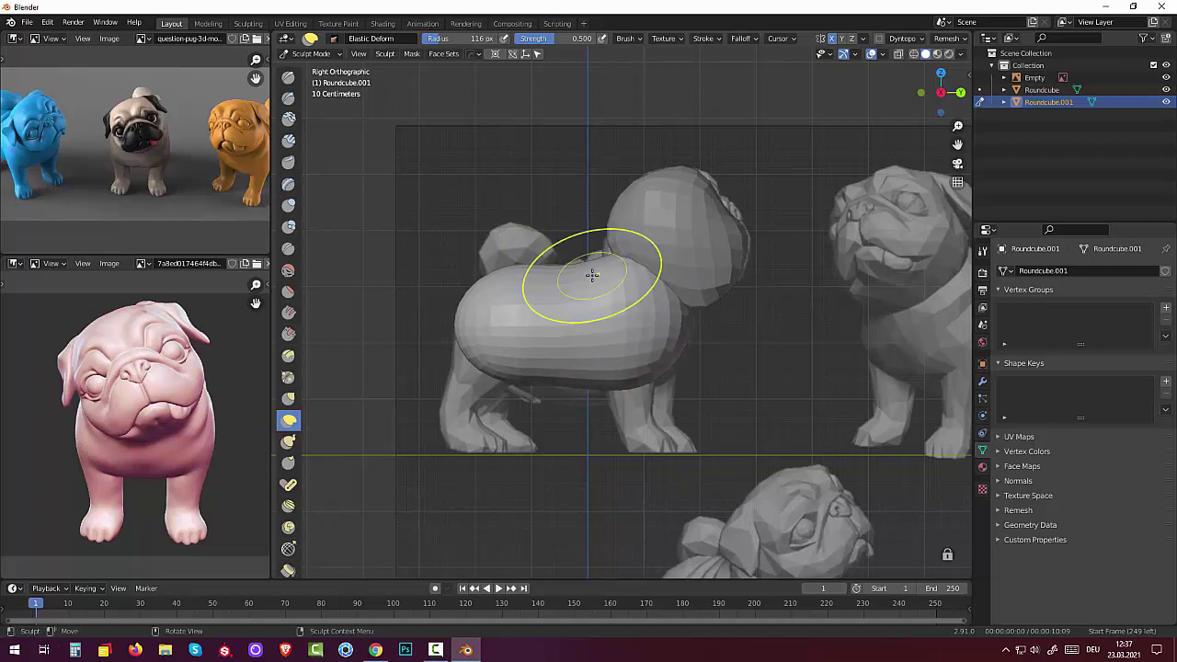
left_click_drag(657, 367, 668, 371)
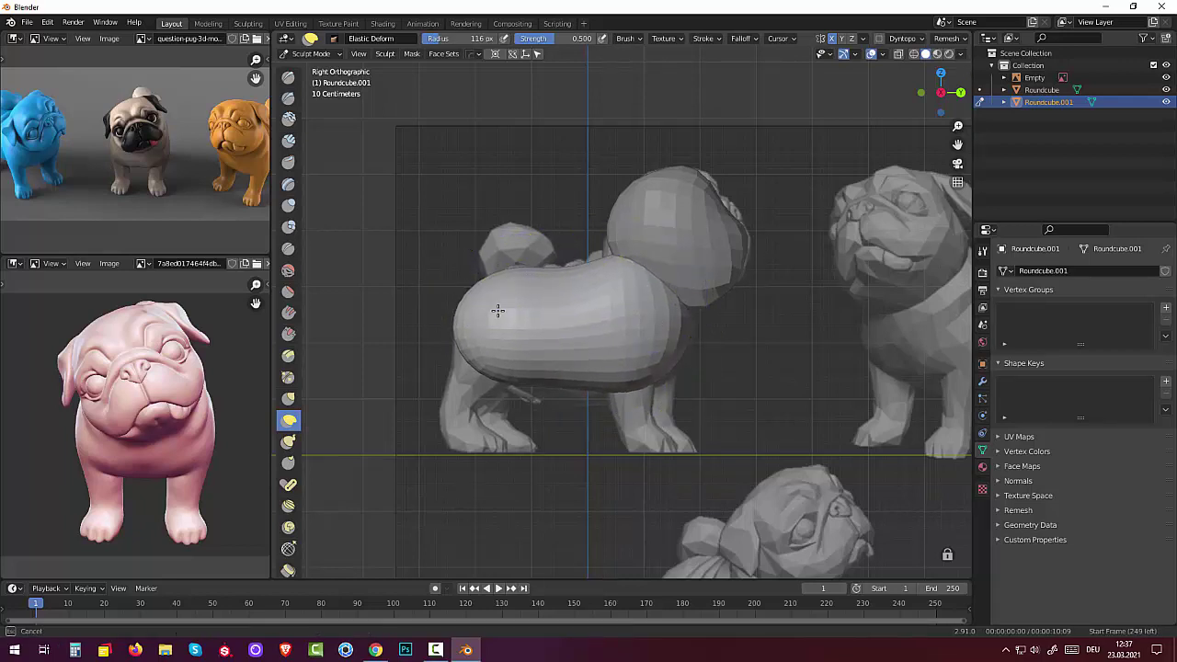
left_click_drag(506, 309, 512, 303)
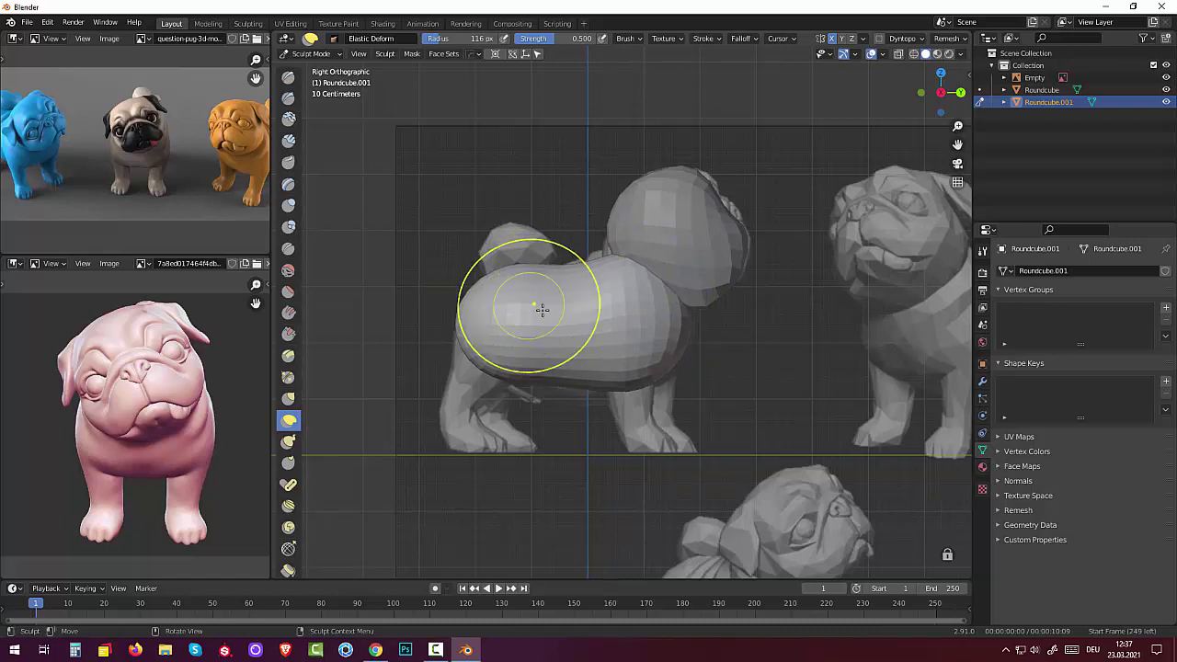
mouse_move(597, 315)
left_mouse_down()
mouse_move(608, 305)
mouse_move(598, 336)
left_mouse_up()
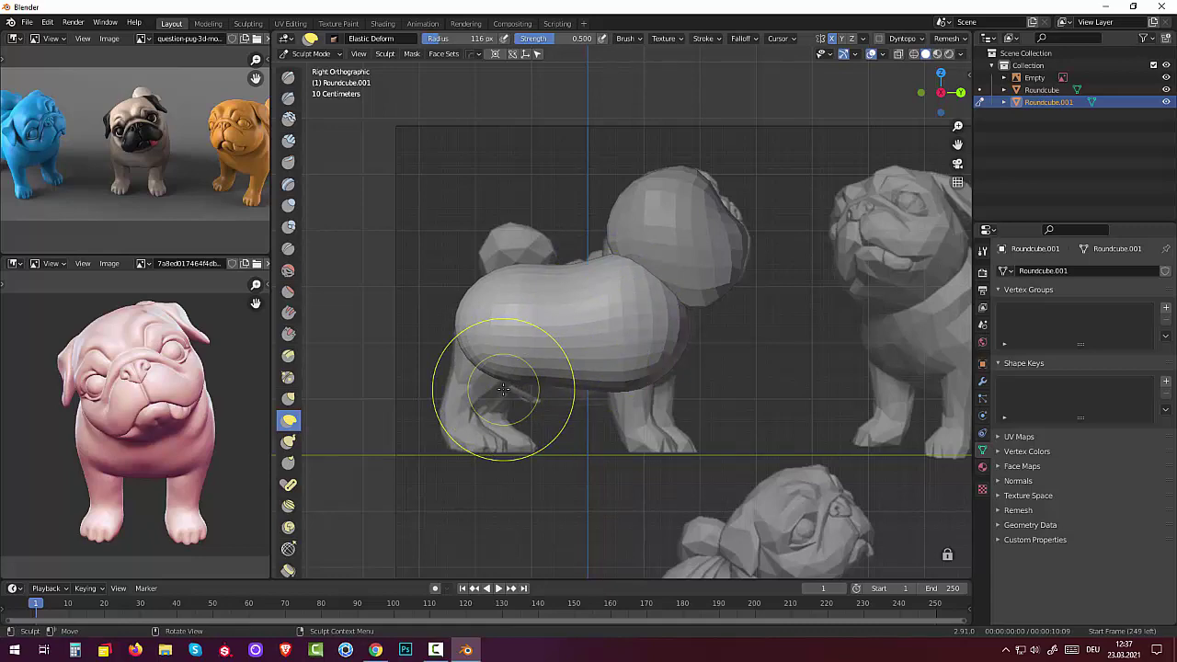
mouse_move(529, 397)
middle_mouse_down()
mouse_move(473, 381)
mouse_move(900, 391)
mouse_move(530, 391)
middle_mouse_up()
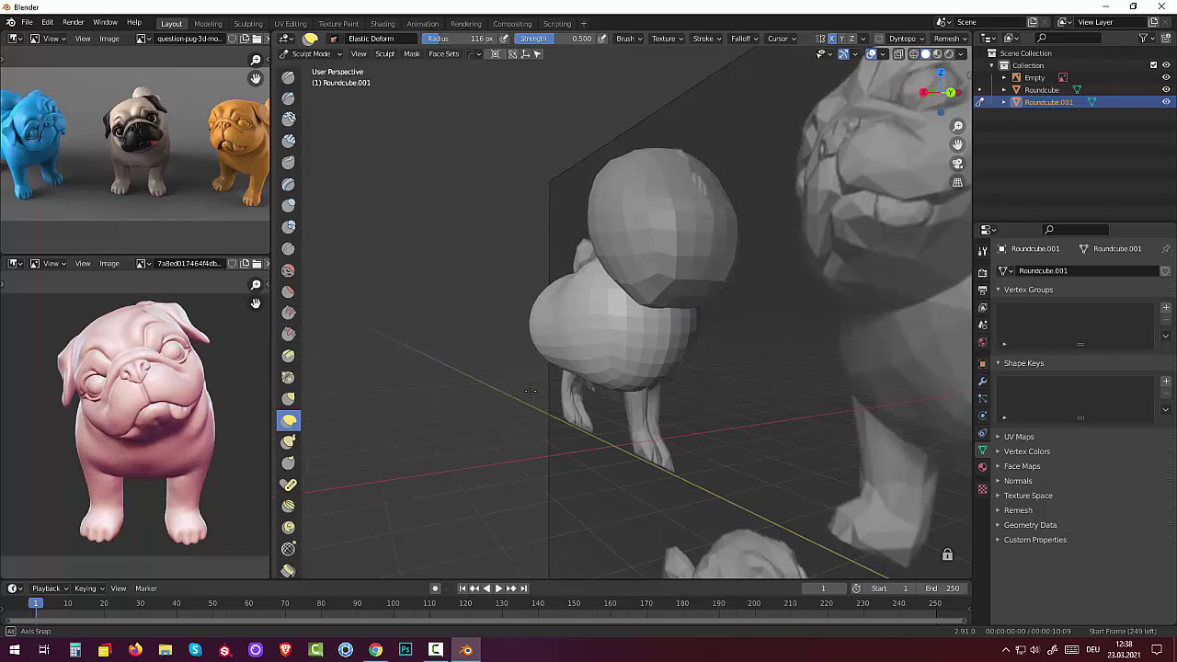
Return to Object Mode with nothing selected, switch to Right Ortho view, and bring up the Add menu.
middle_click_drag(530, 392, 642, 377)
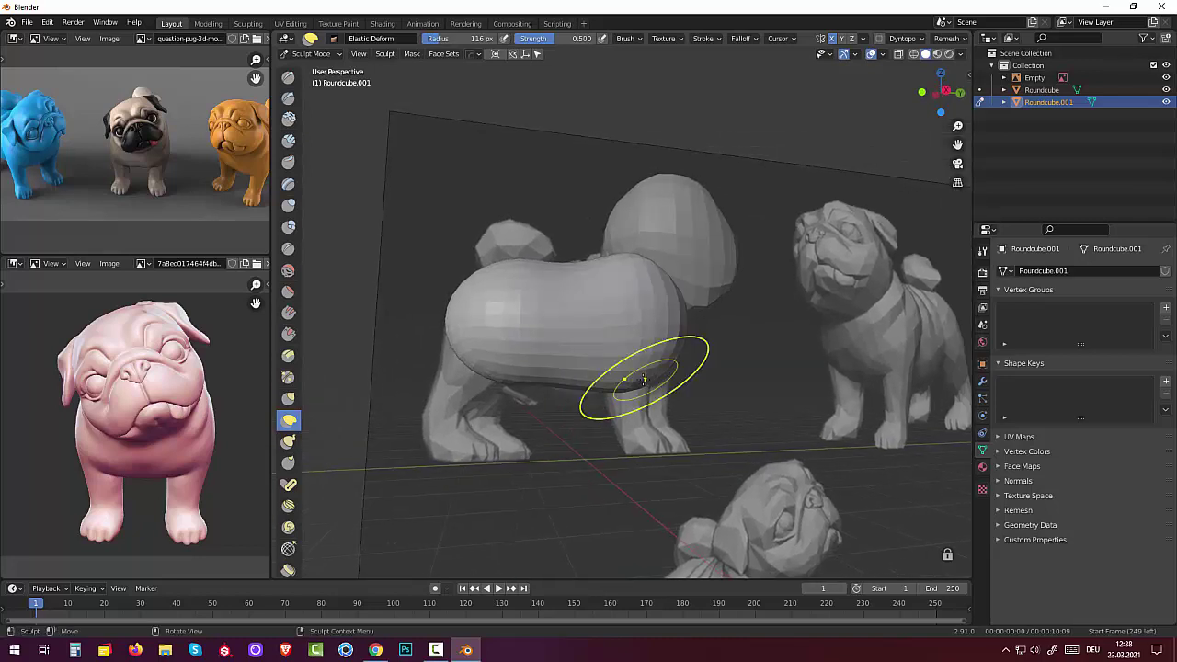
left_click(307, 55)
left_click(309, 69)
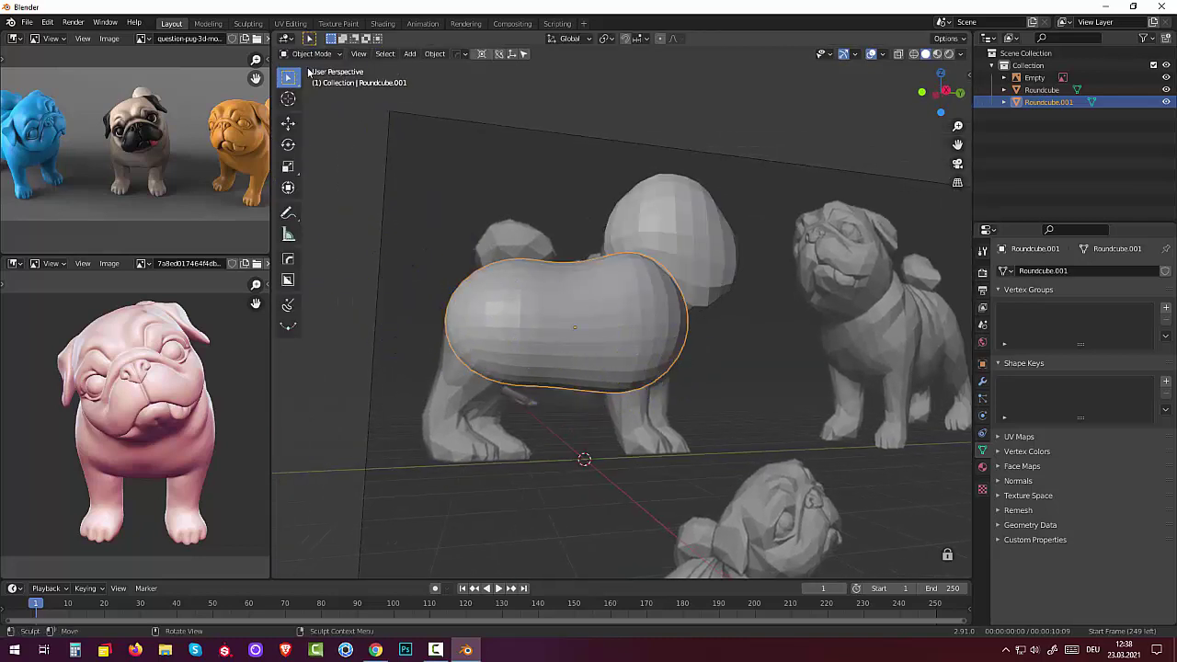
left_click(333, 190)
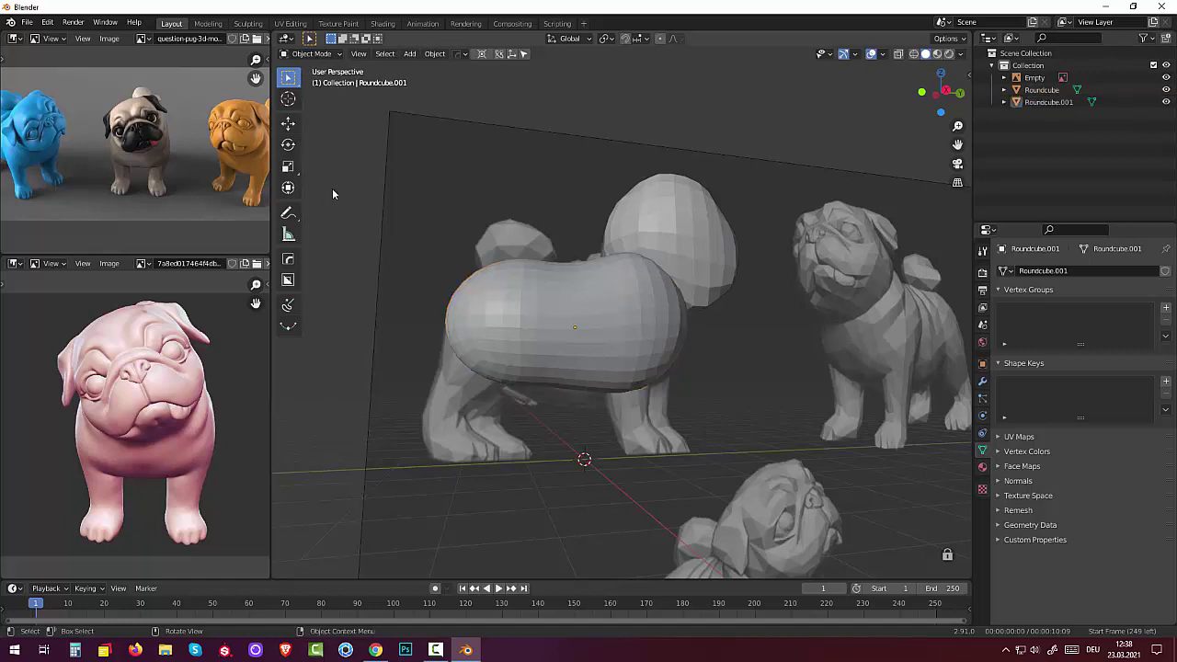
key("KP_3")
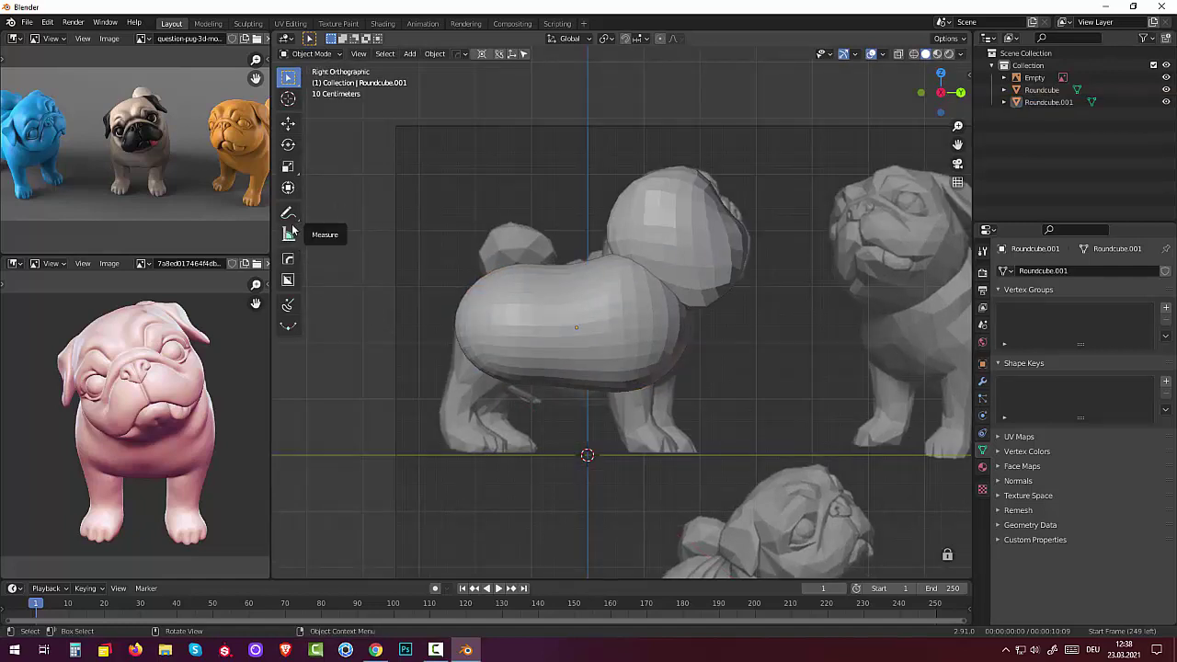
key("shift+a")
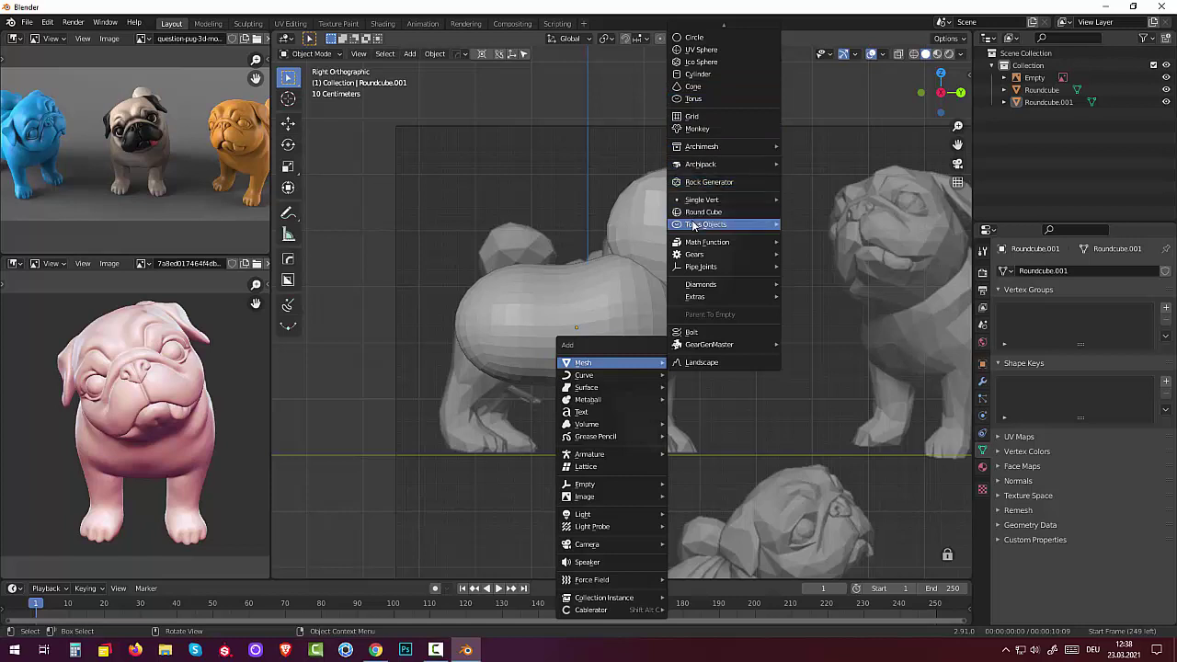
mouse_move(707, 241)
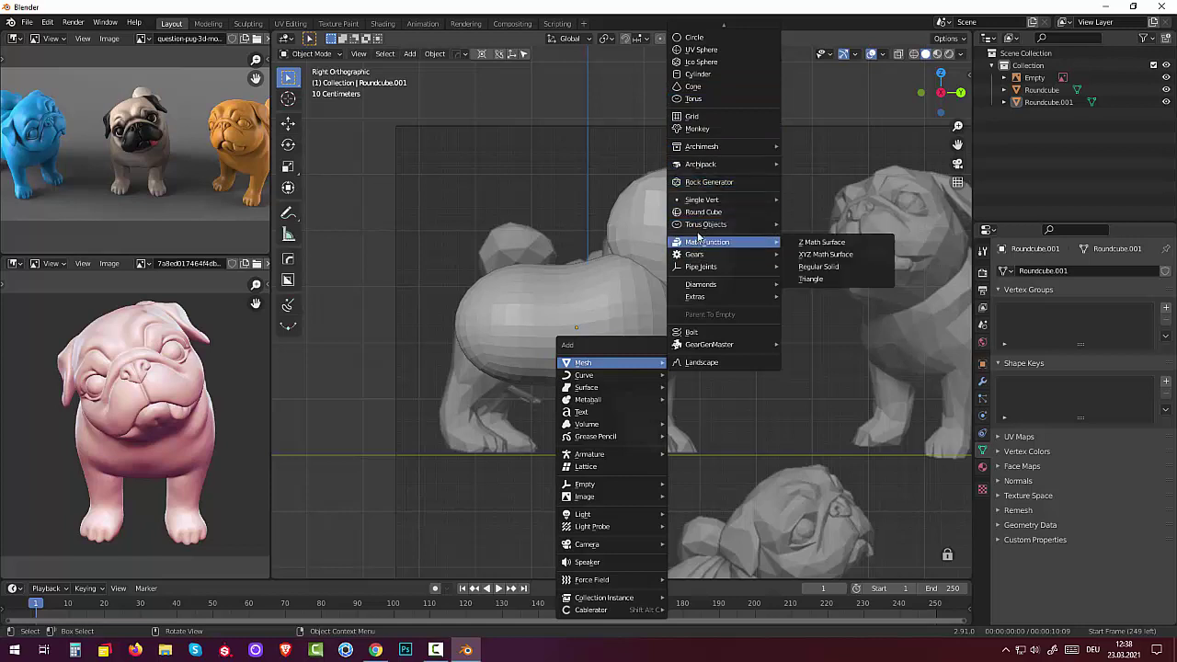
Add a Round Cube leg capsule with radius 0.50 and Z size 2.49.
left_click(699, 212)
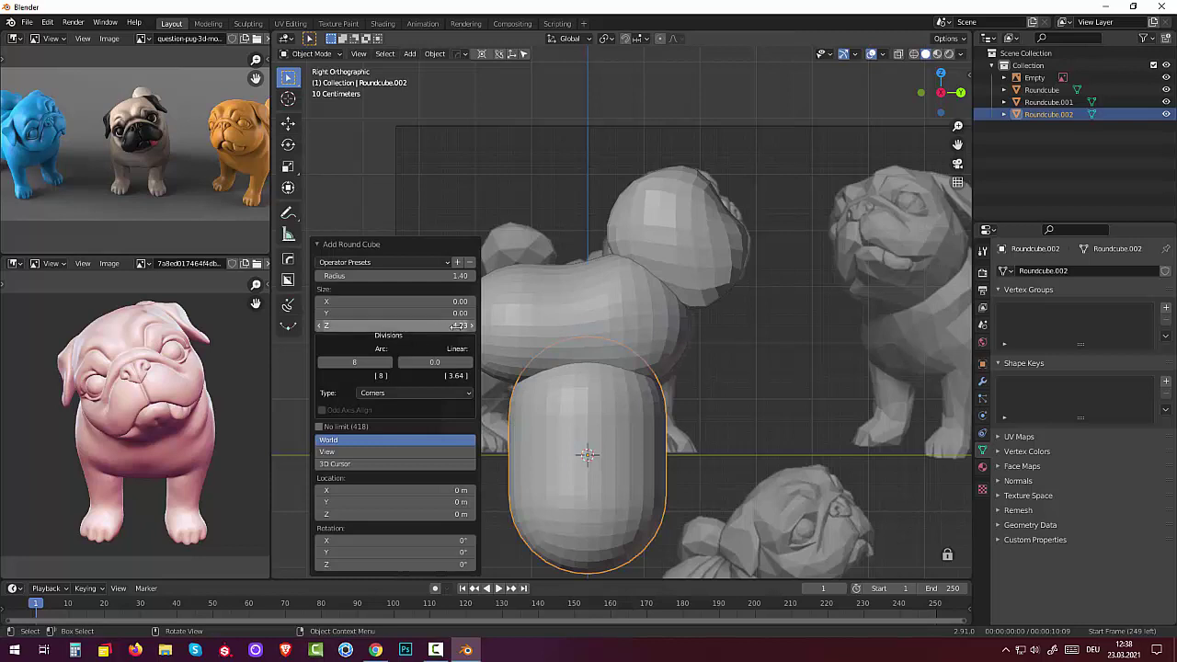
left_click_drag(457, 326, 458, 326)
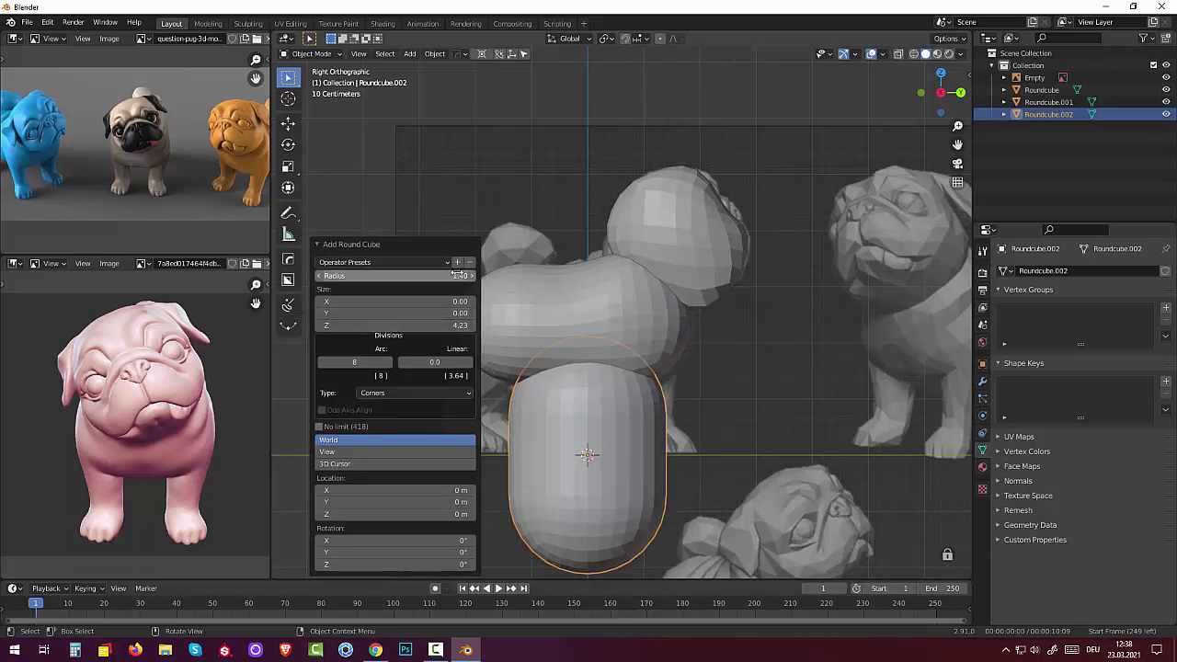
mouse_move(457, 276)
left_mouse_down()
mouse_move(405, 276)
mouse_move(451, 276)
left_mouse_up()
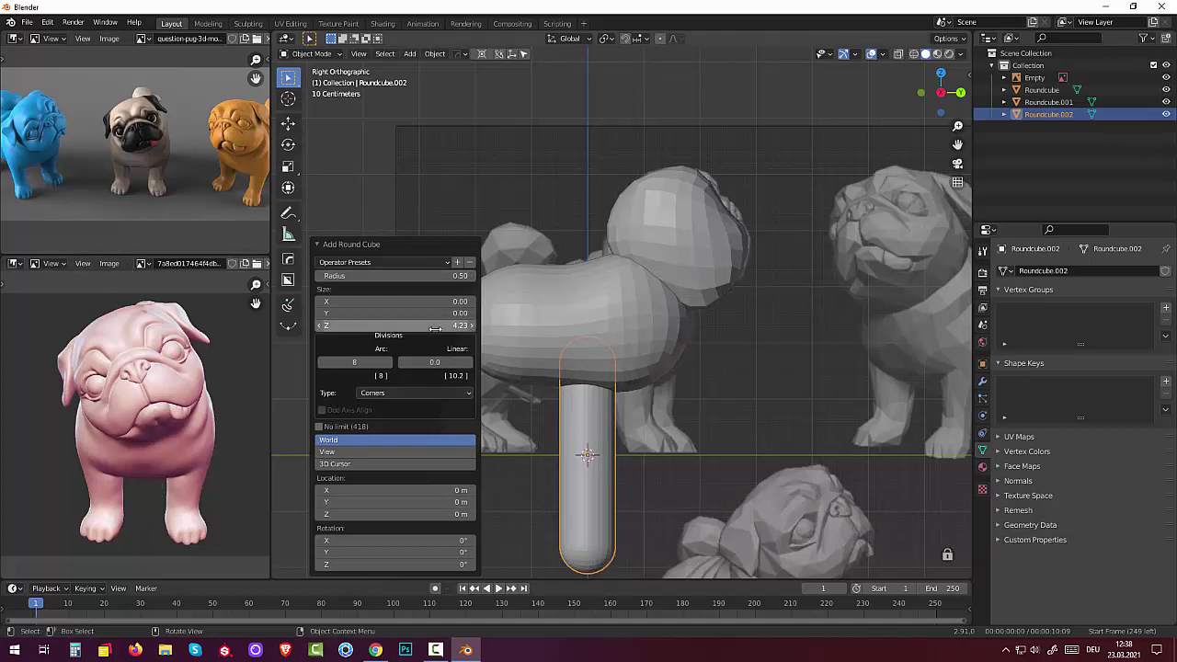
mouse_move(432, 326)
left_mouse_down()
mouse_move(404, 325)
mouse_move(446, 343)
left_mouse_up()
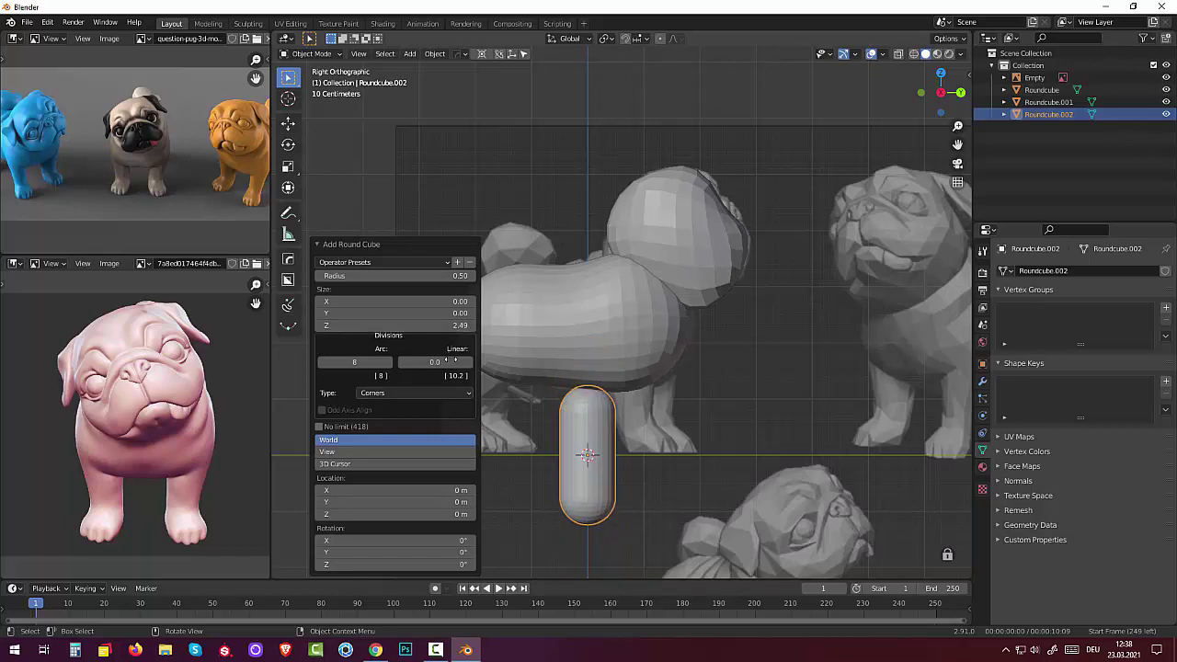
left_click(586, 510)
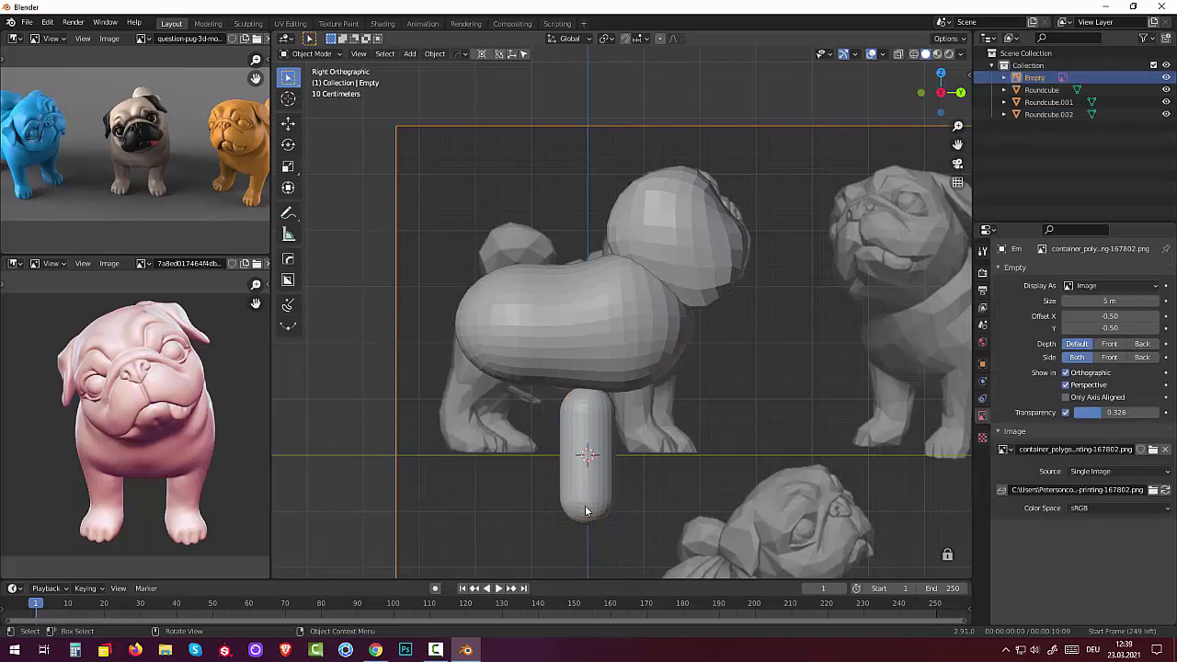
In X-Ray, scale the leg capsule's lower-half vertices to 0.858, then return to Object Mode.
left_click(585, 509)
key("Tab")
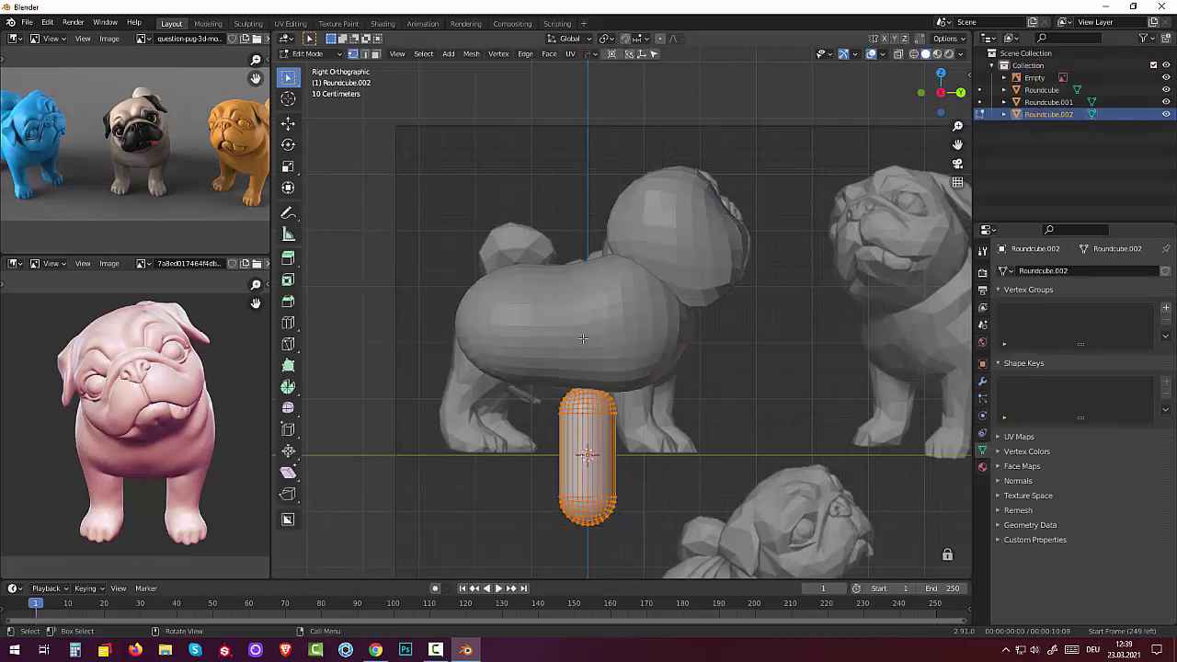
left_click(540, 481)
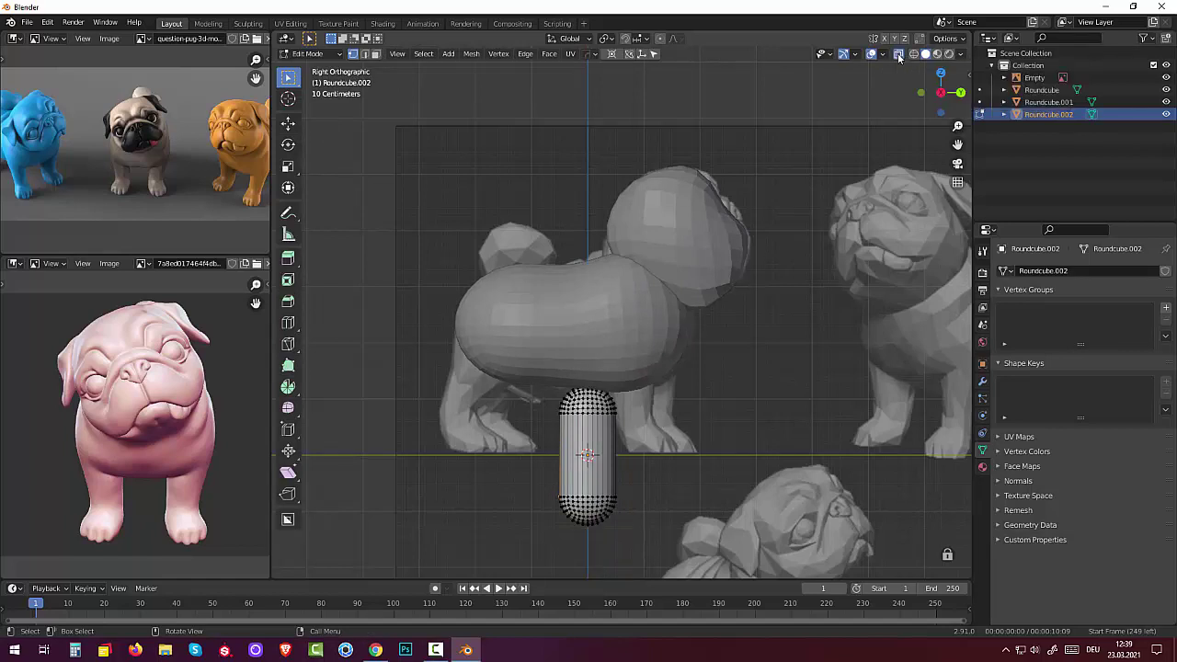
left_click(897, 53)
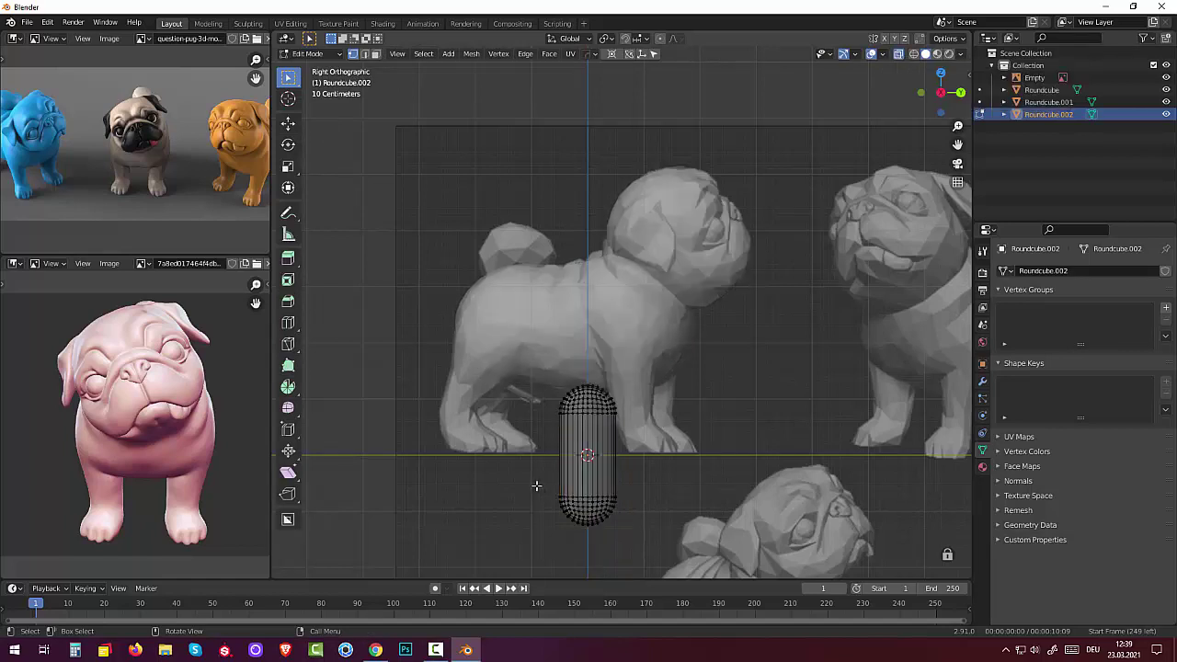
left_click_drag(535, 484, 653, 555)
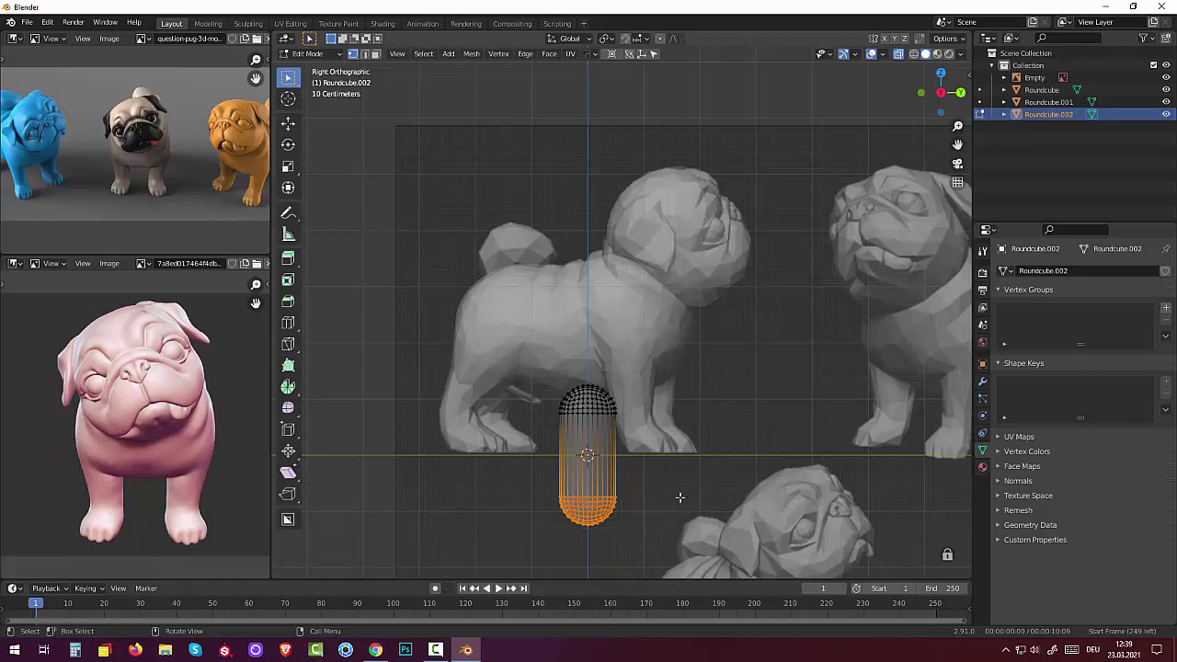
key("s")
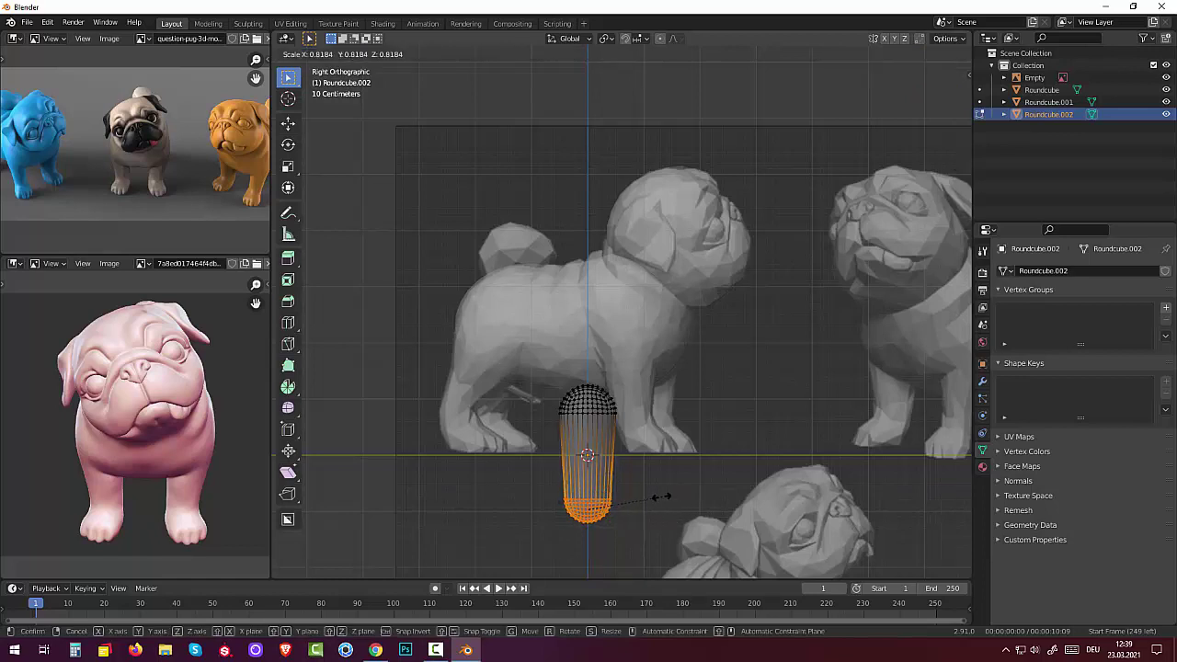
left_click(666, 495)
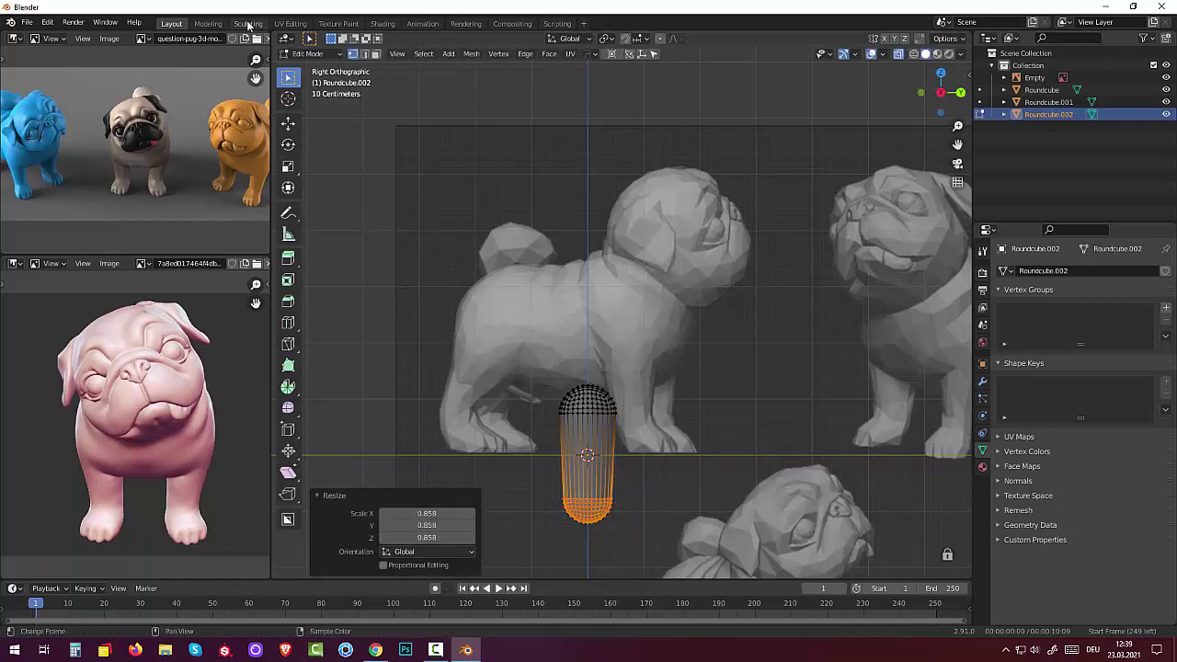
left_click(309, 54)
left_click(313, 68)
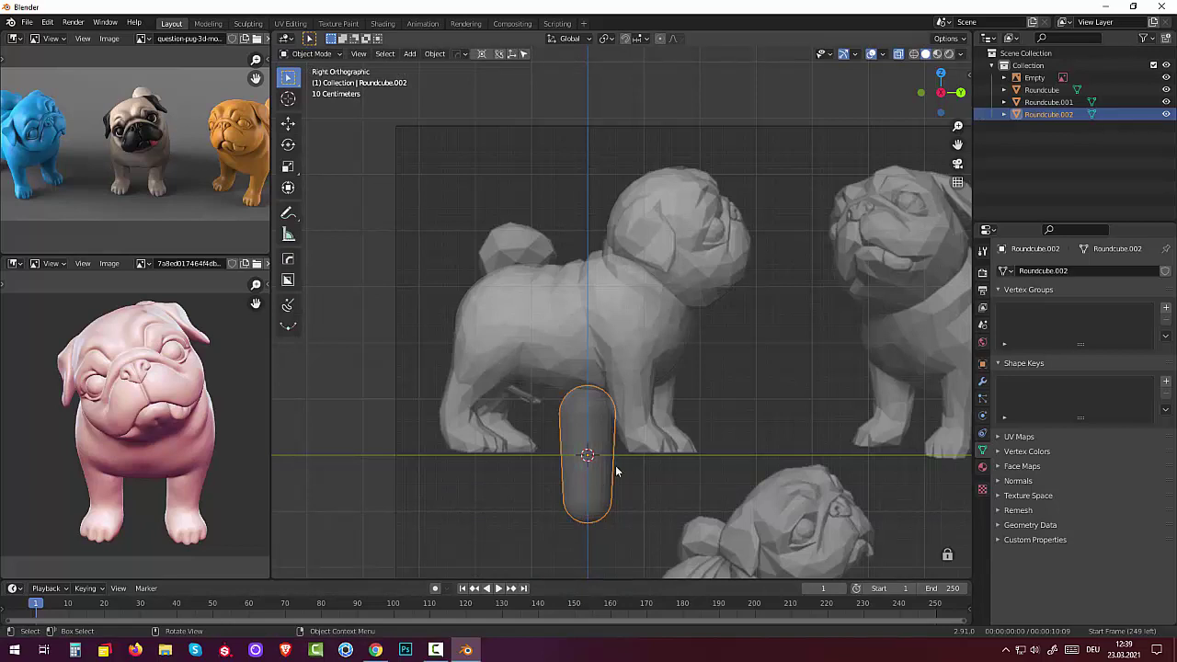
Turn off X-Ray, move the leg under the body's front and tilt it about 8°.
left_click(899, 54)
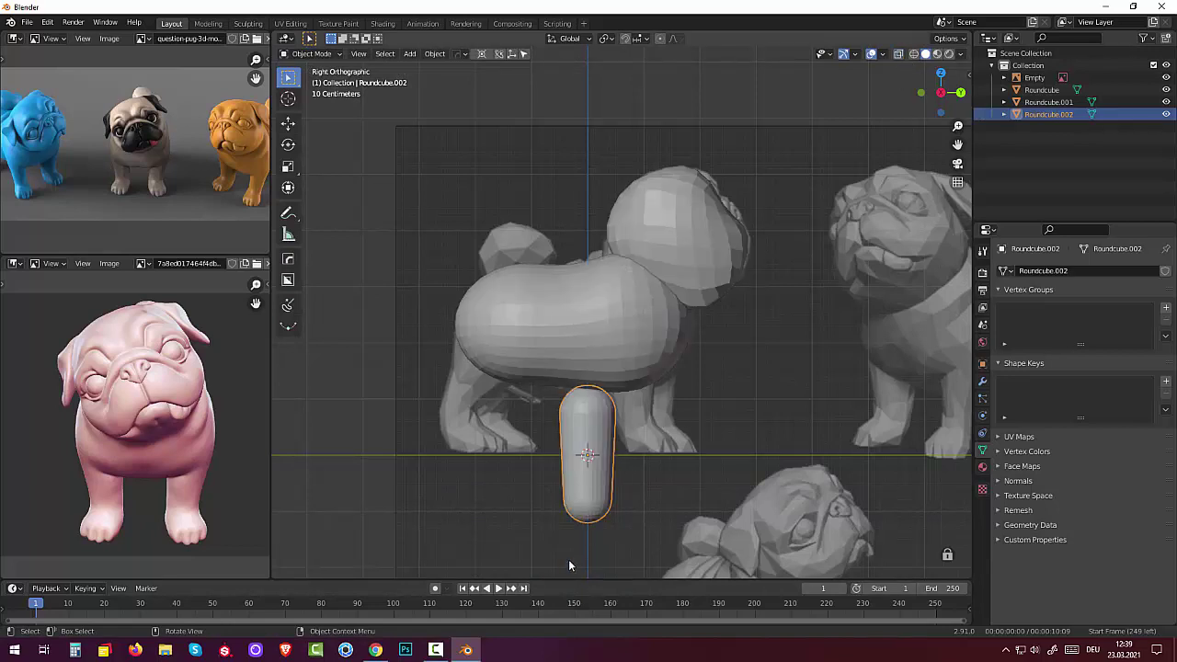
key("g")
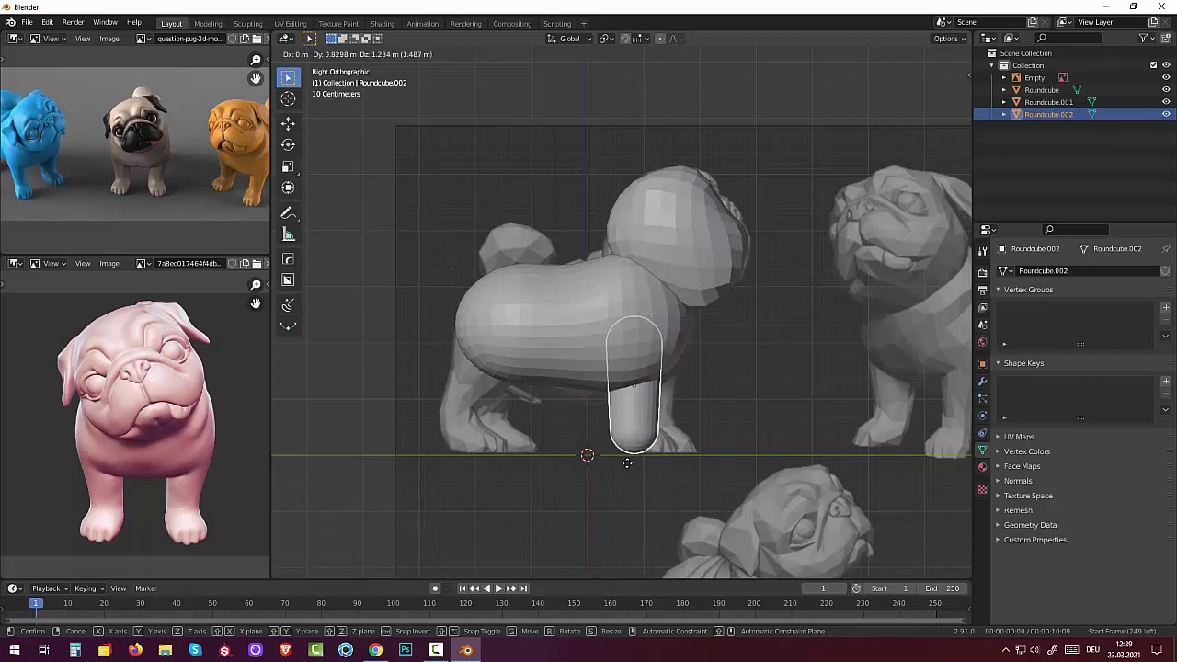
left_click(626, 463)
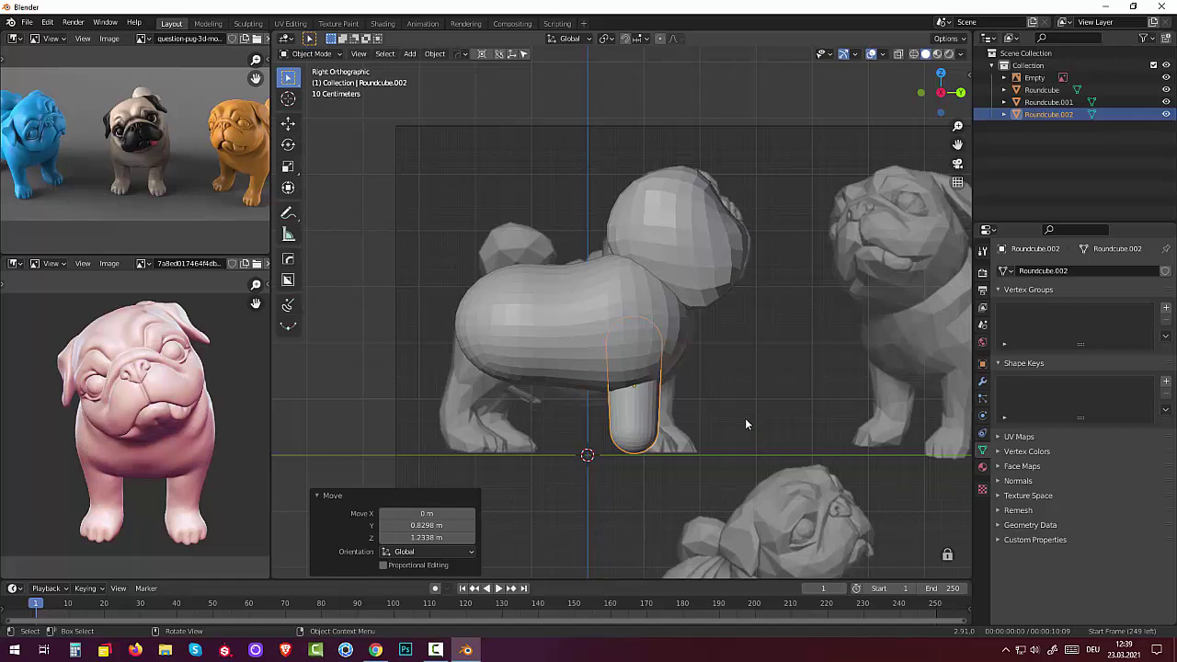
key("r")
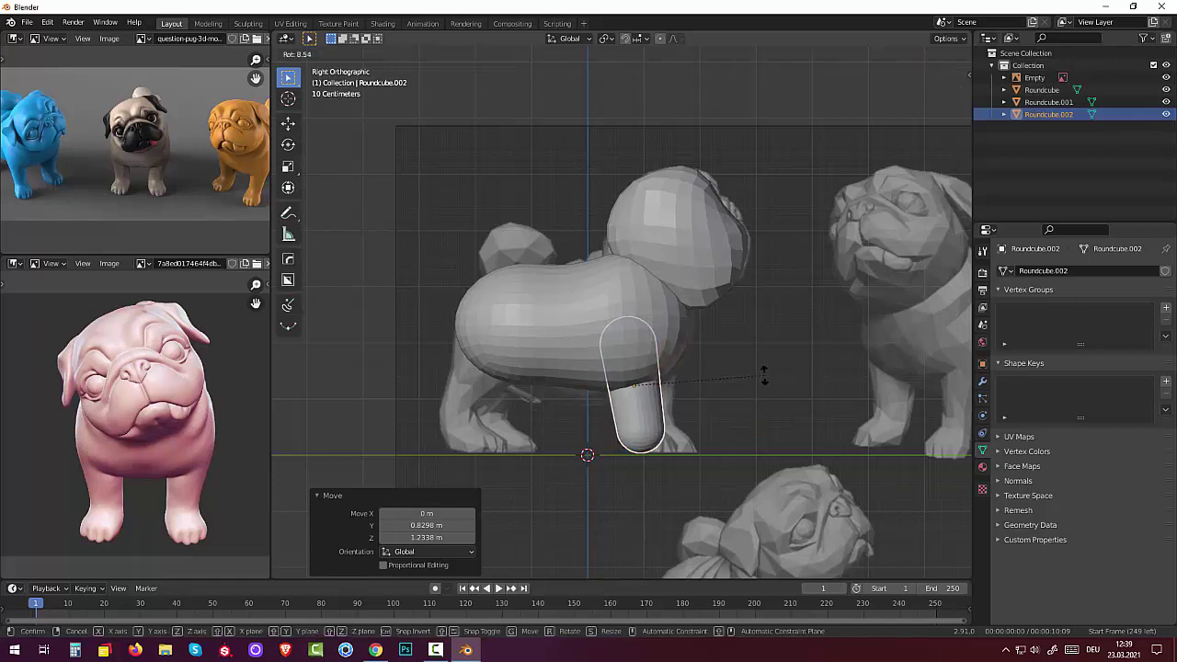
left_click(705, 426)
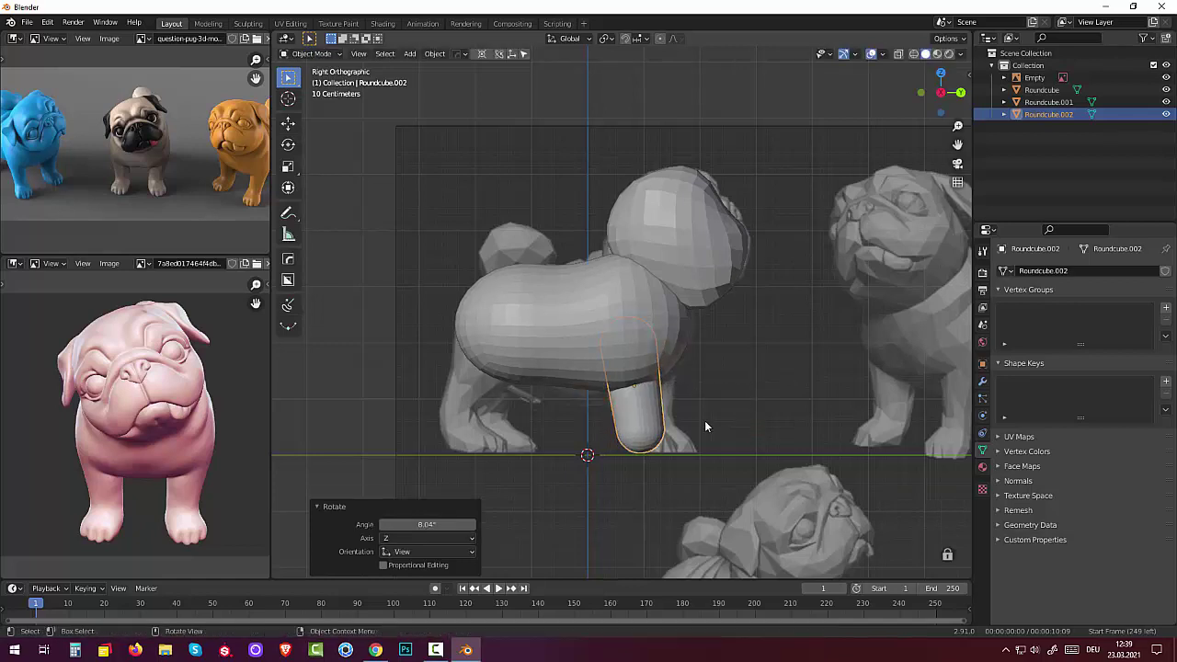
Reselect the leg capsule and lower it by about 0.033 m.
left_click(648, 432, "shift")
left_click(646, 426)
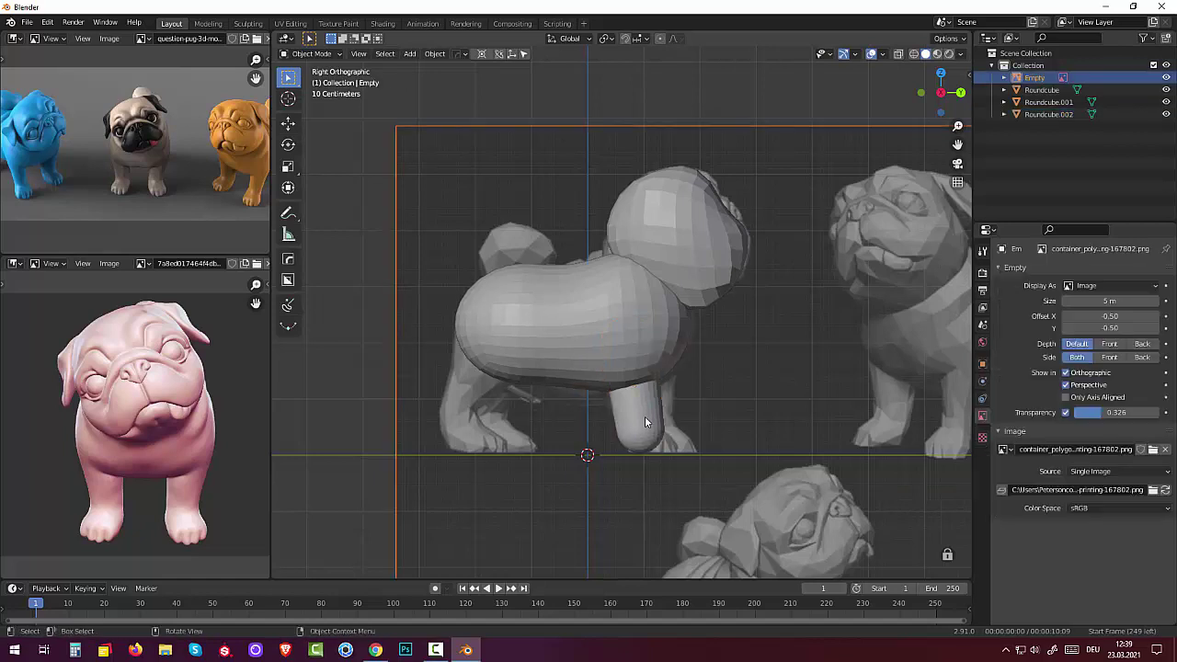
key("g")
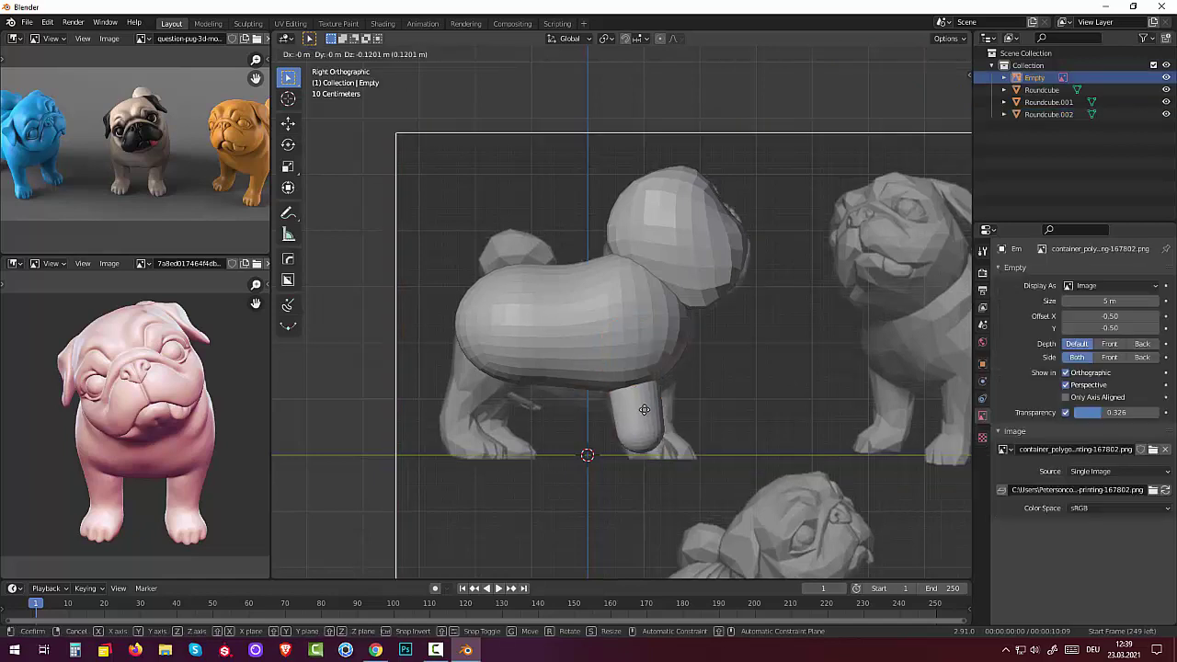
right_click(644, 410)
left_click(644, 415)
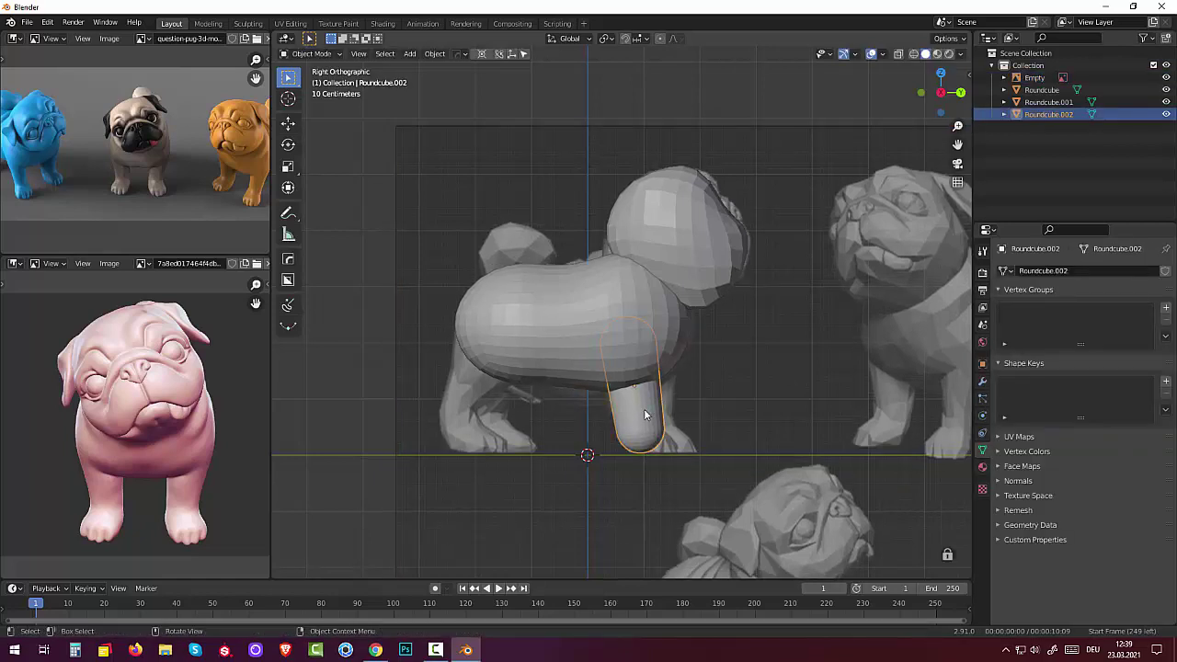
key("g")
left_click(644, 411)
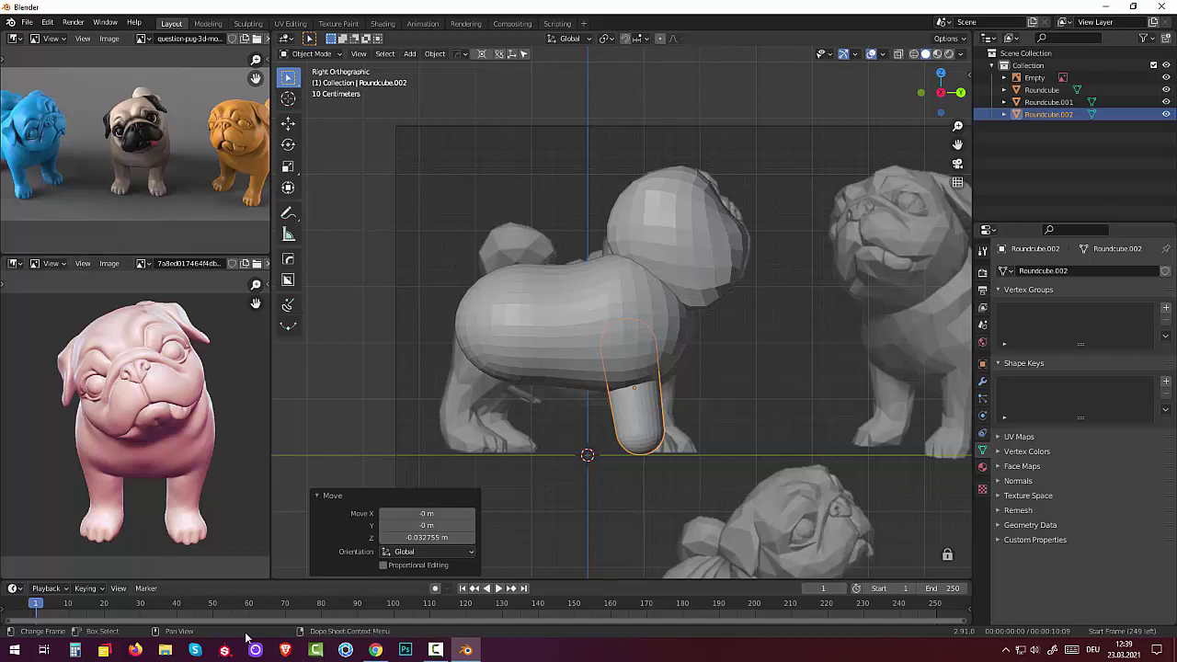
left_click(434, 650)
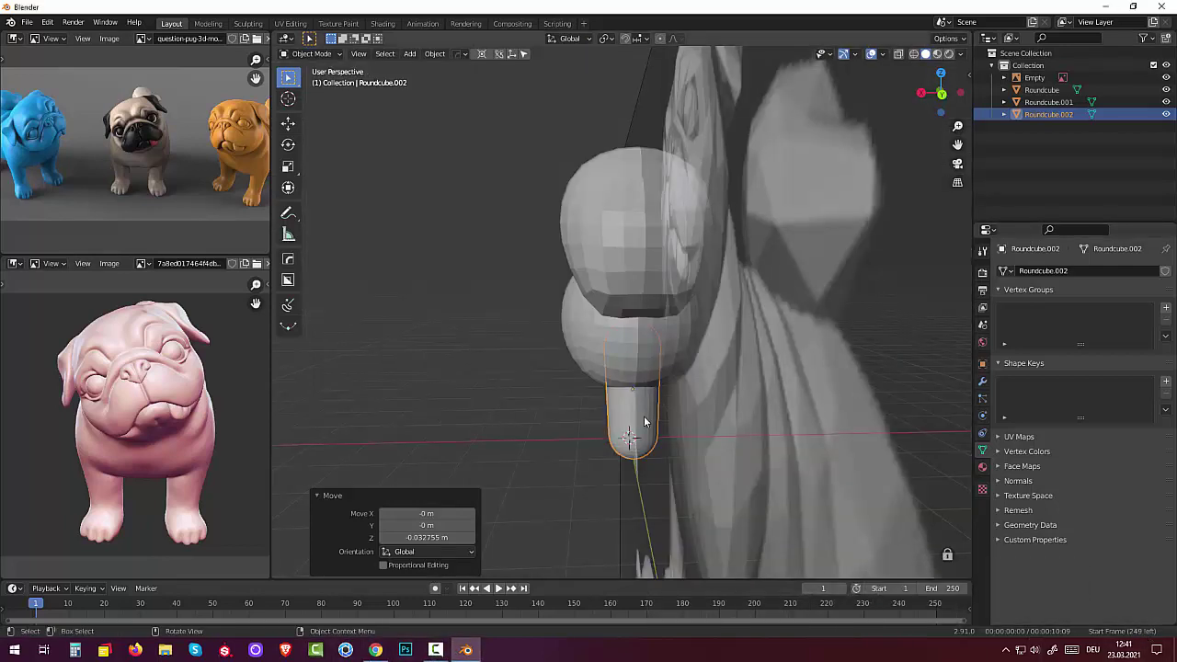
Shift the leg capsule Roundcube.002 0.808 m along X so it sits off-centre under the front of the body.
key("ctrl+z")
key("ctrl+z")
key("ctrl+shift+z")
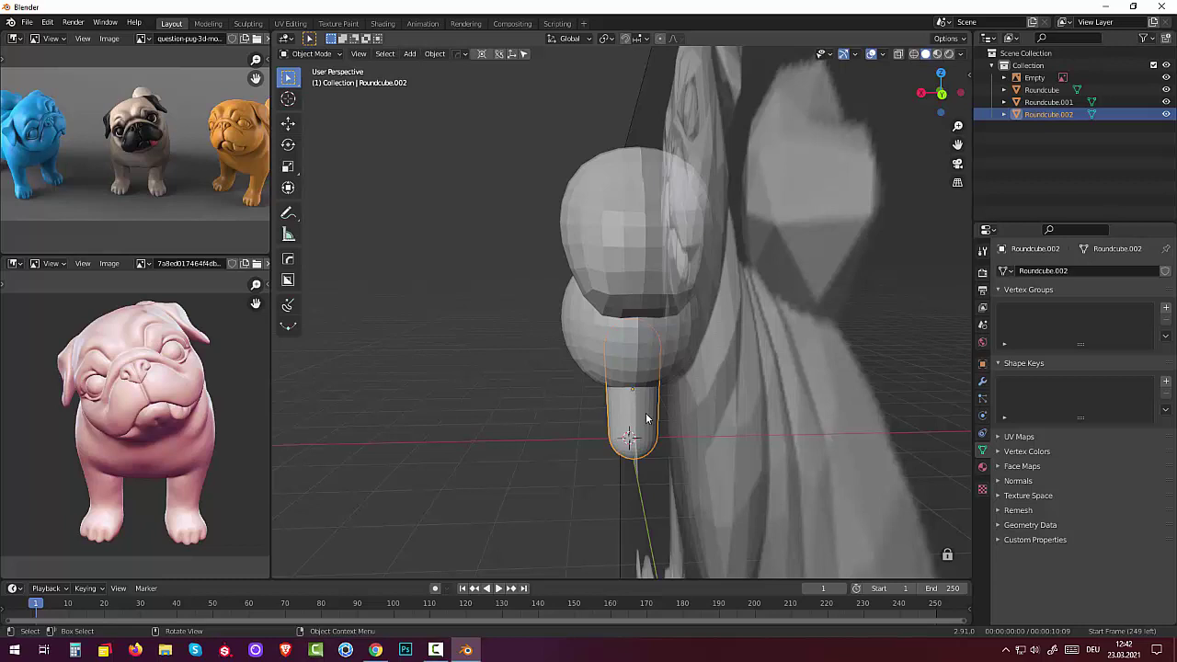
key("KP_1")
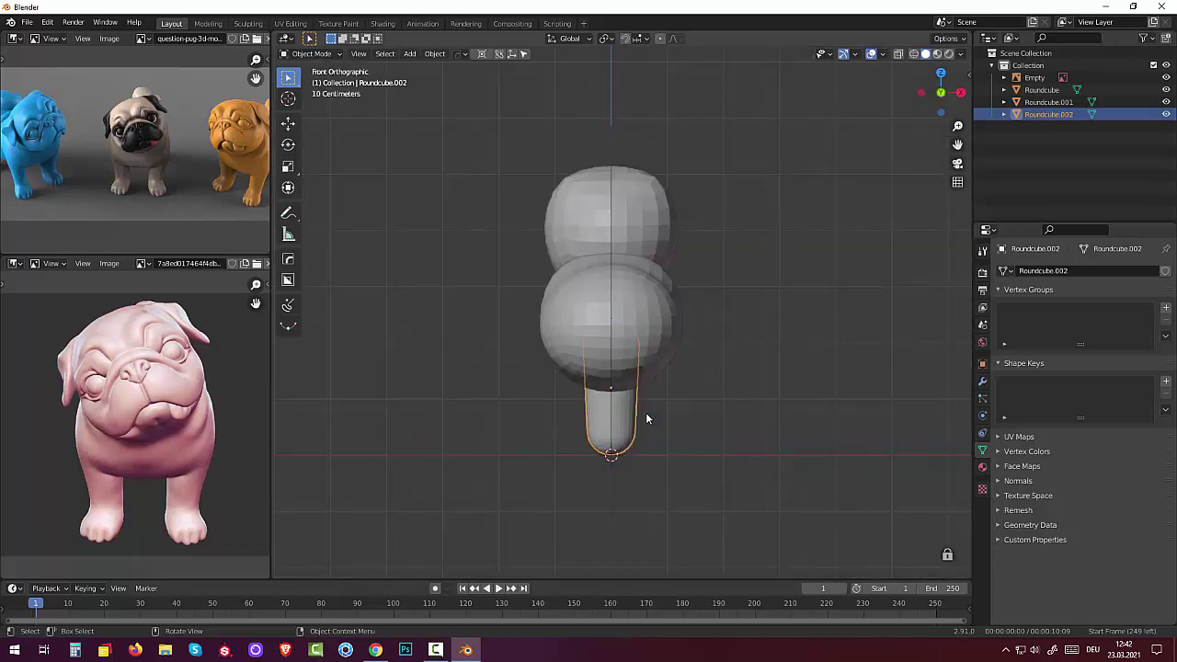
key("ctrl+KP_1")
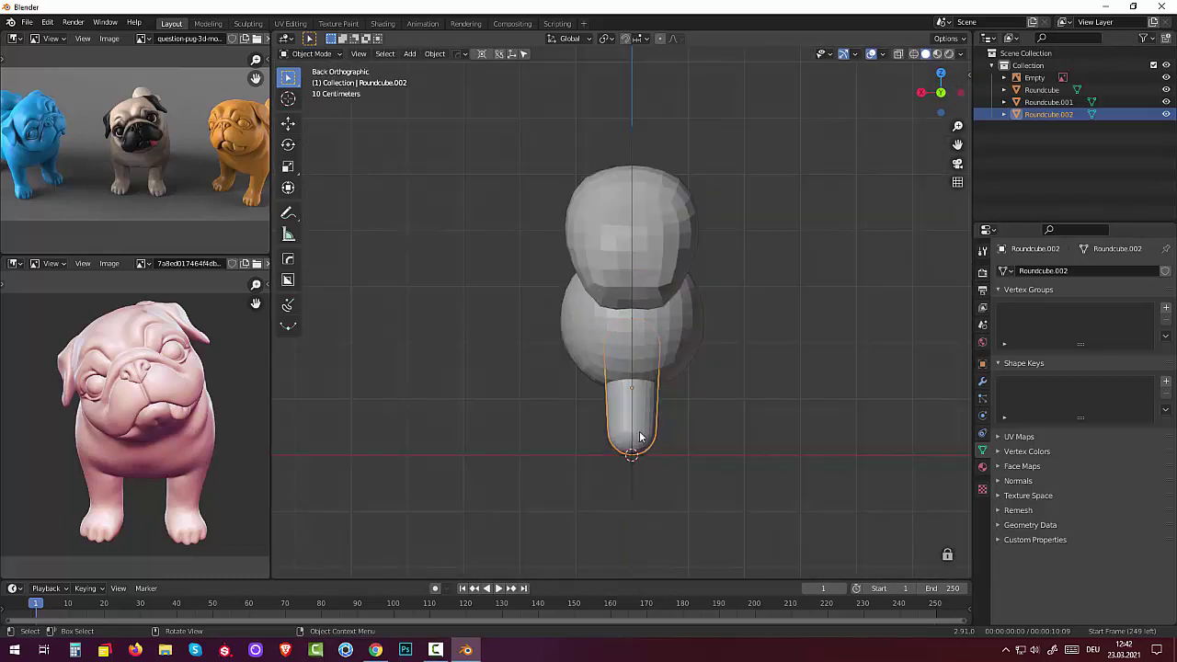
key("g")
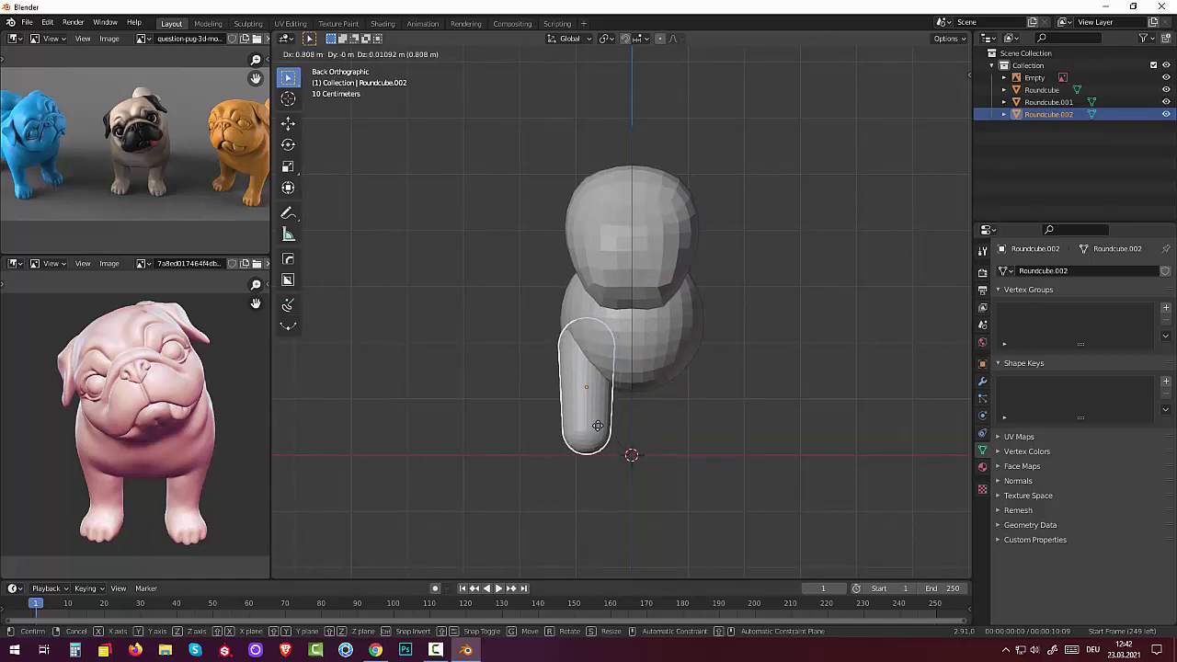
left_click(598, 426)
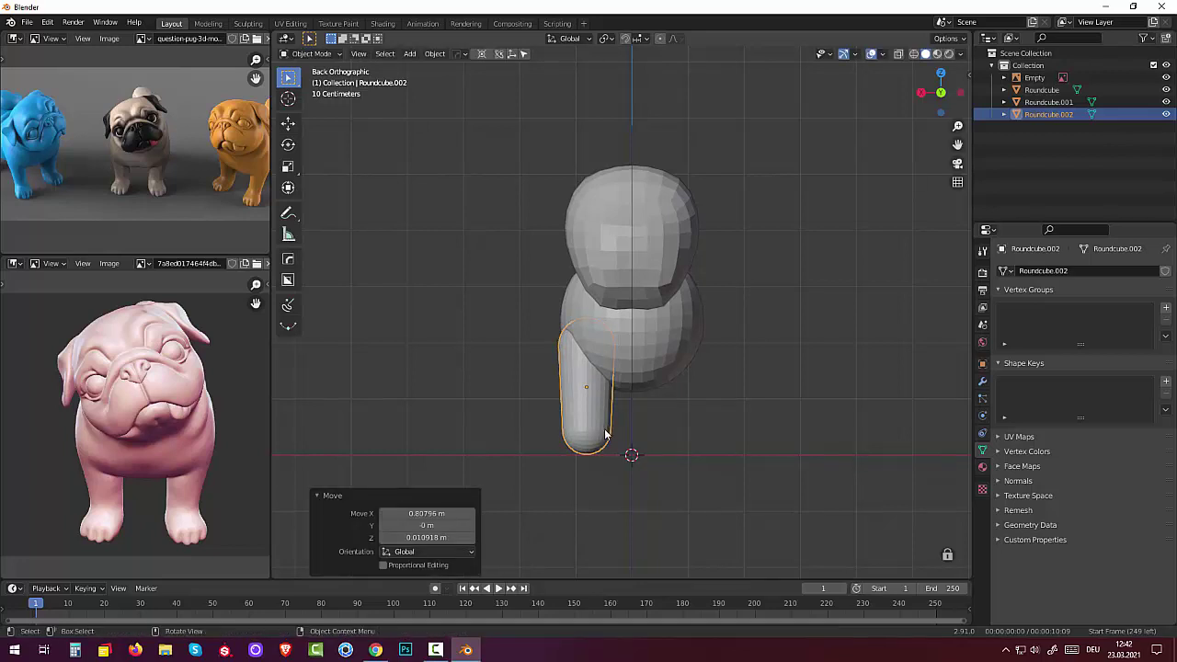
mouse_move(646, 422)
middle_mouse_down()
mouse_move(804, 425)
mouse_move(789, 420)
middle_mouse_up()
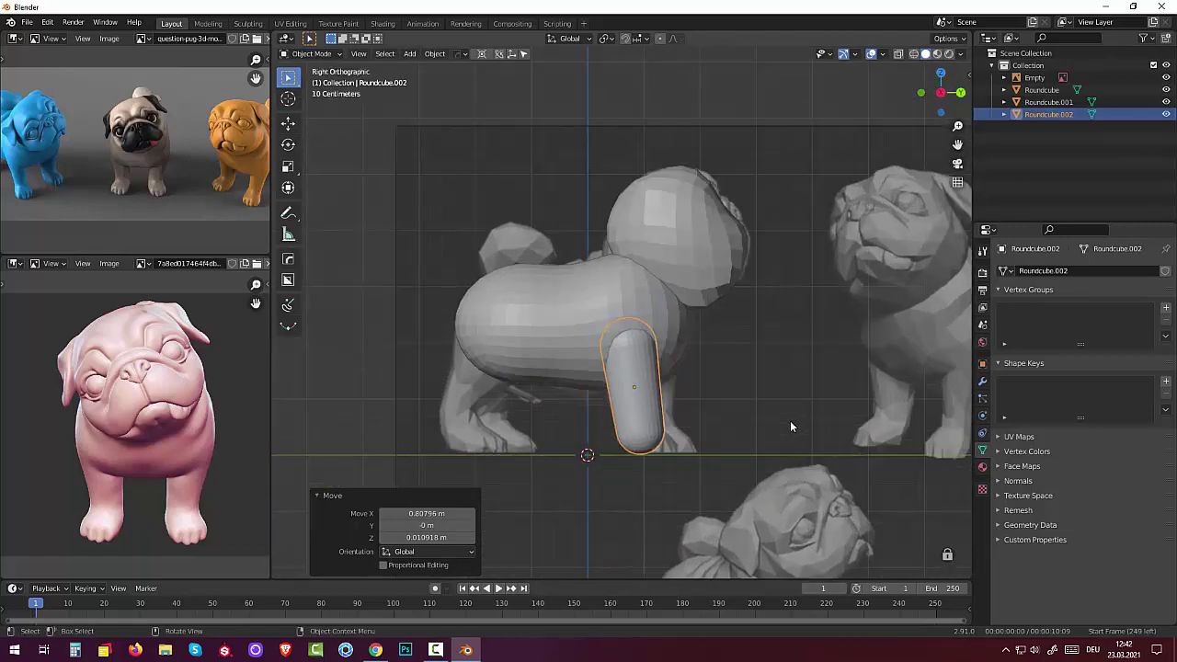
Duplicate the front leg and rotate the copy about -99° so it lies horizontally beside it.
left_click(643, 411)
left_click(642, 414)
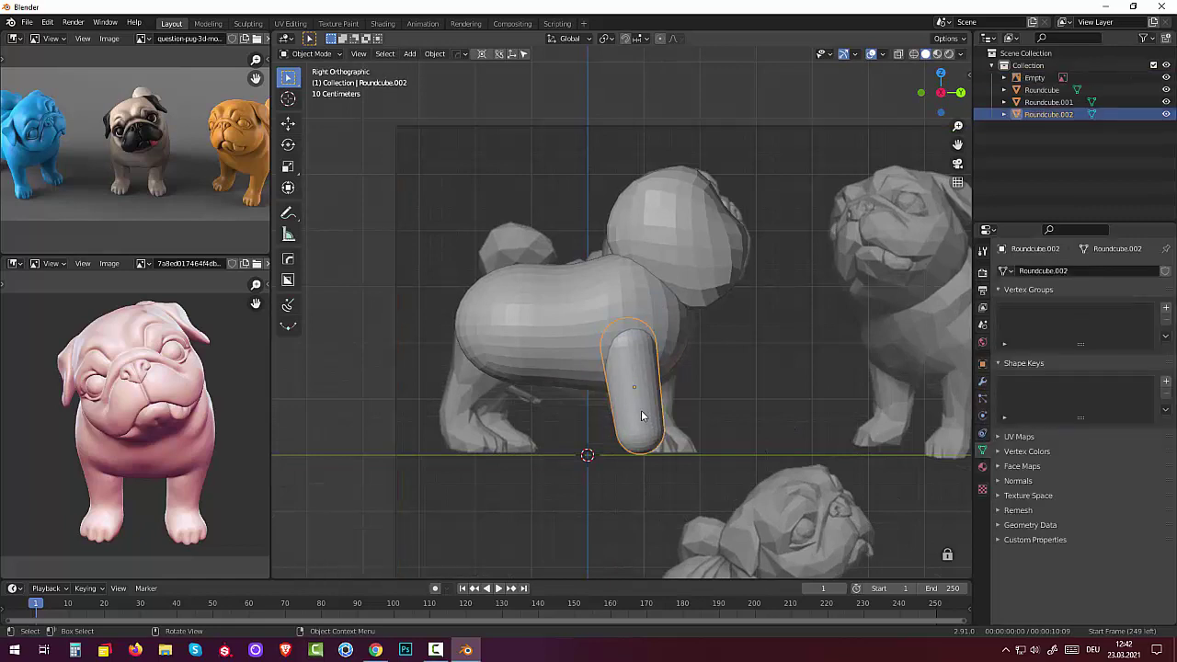
key("shift+d")
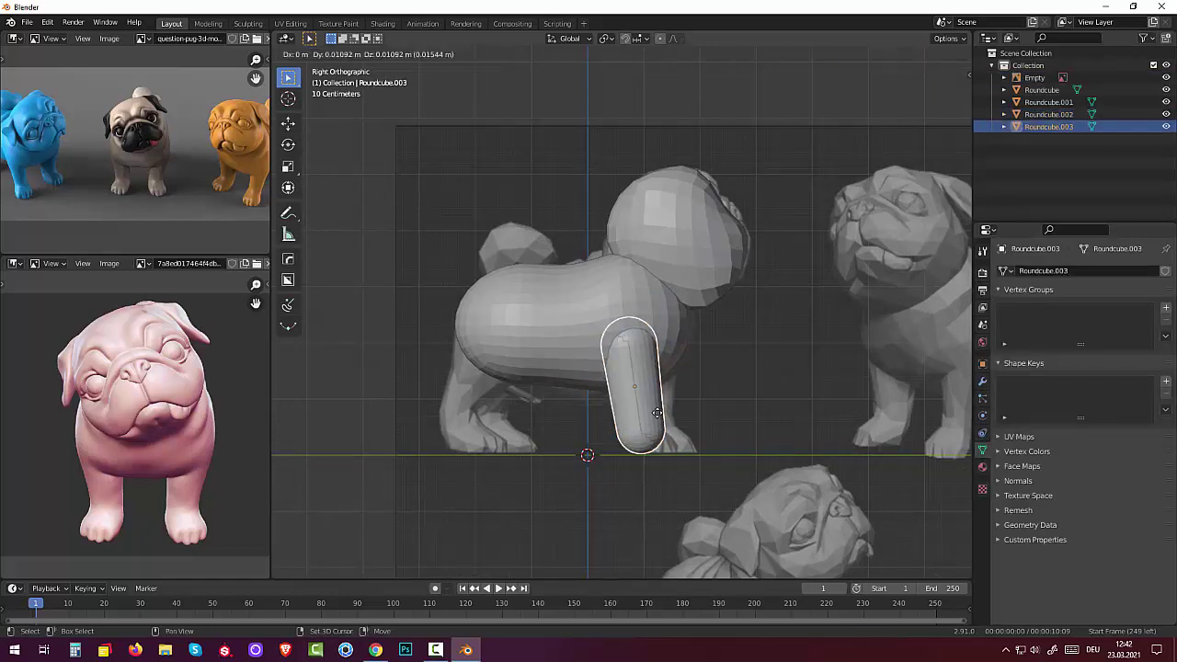
left_click(735, 412)
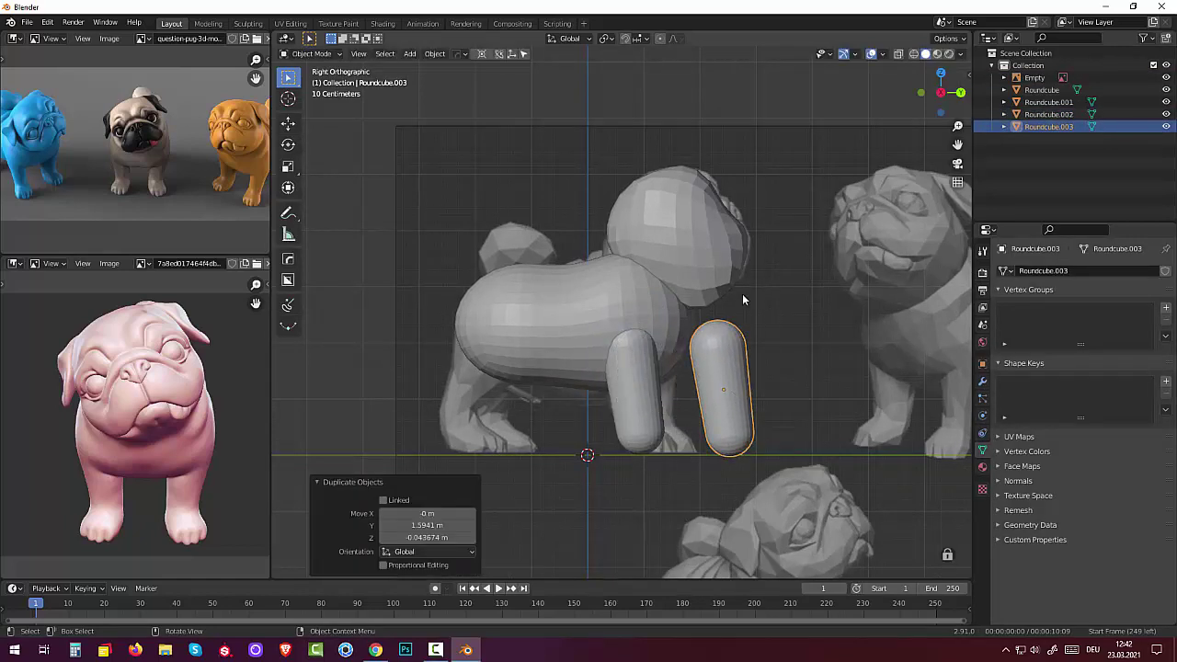
key("r")
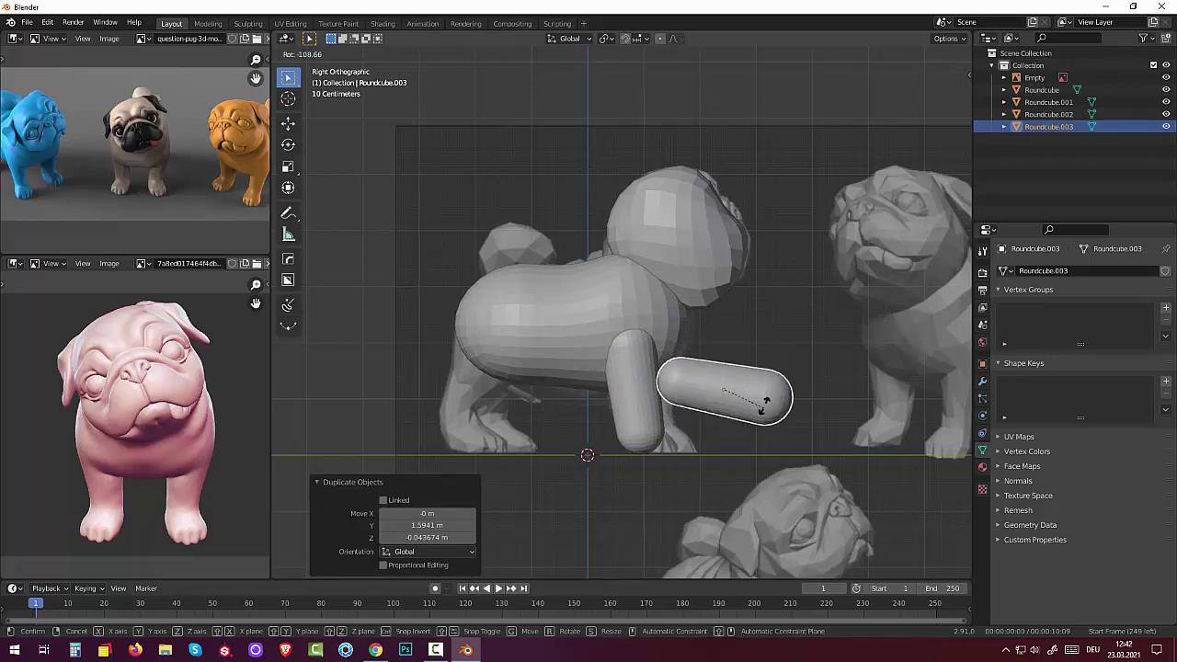
left_click(773, 403)
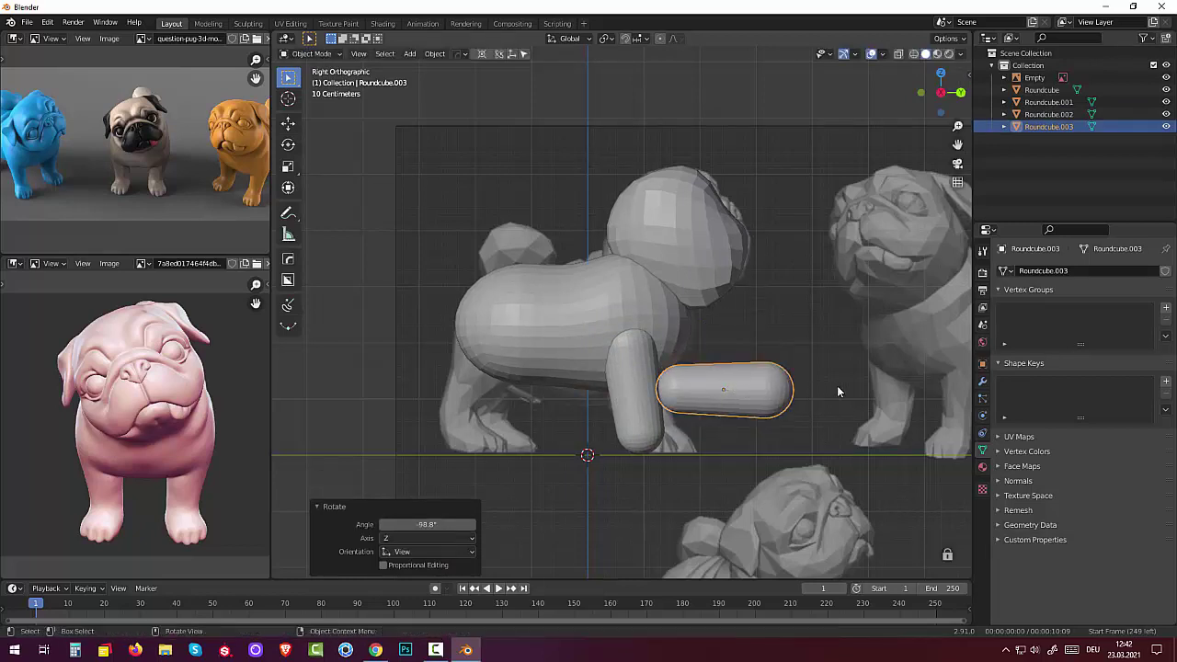
Squash the copy along Y into a short stub and delete the side reference image.
key("s")
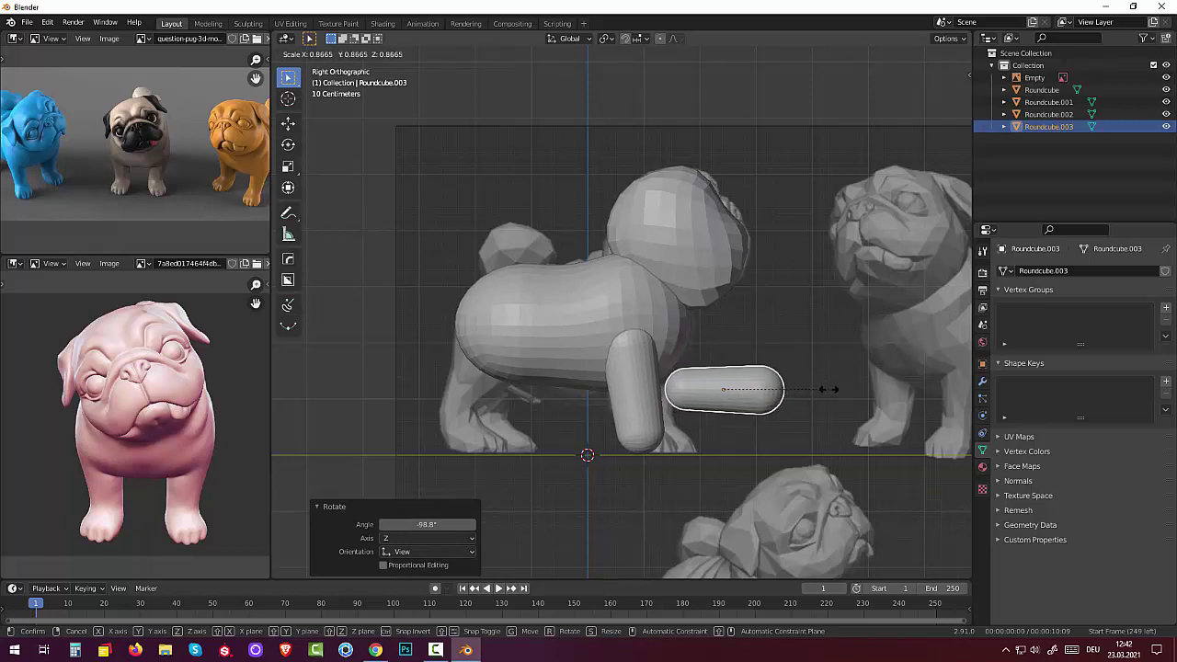
key("y")
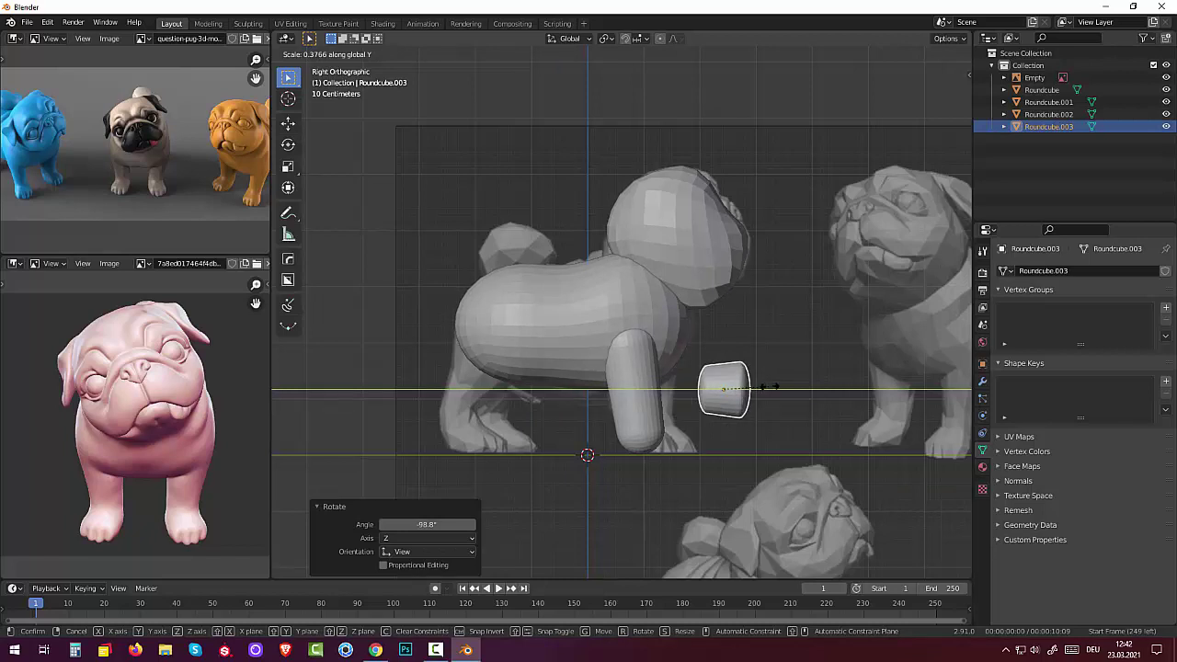
left_click(762, 387)
left_click(731, 404)
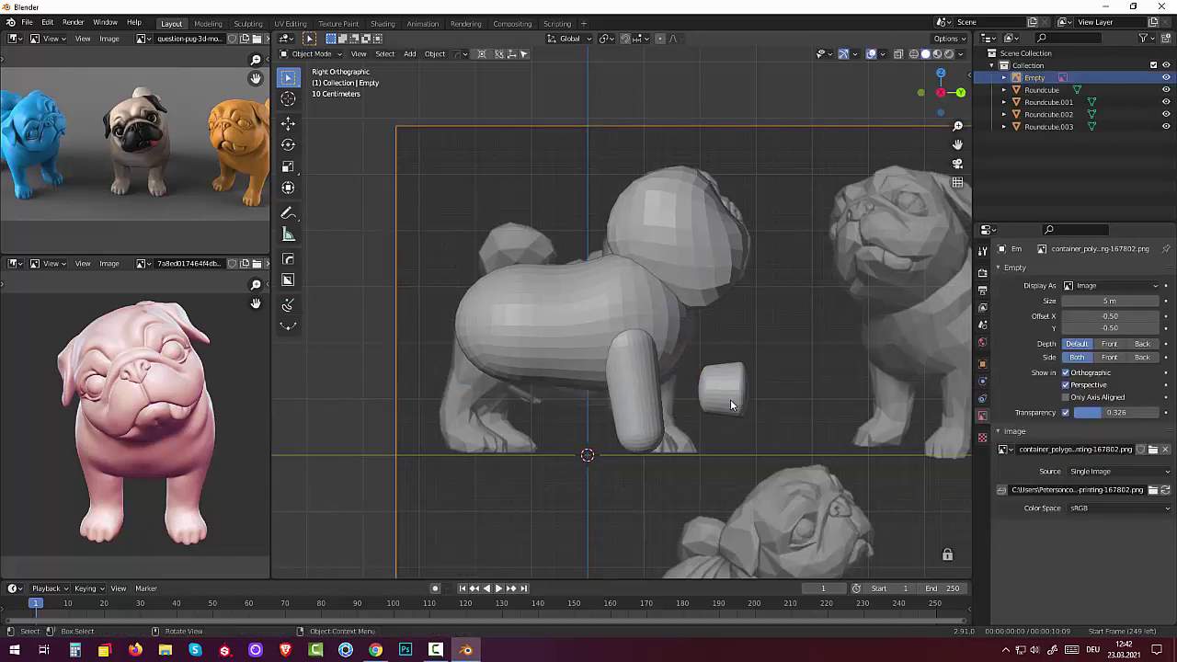
key("Delete")
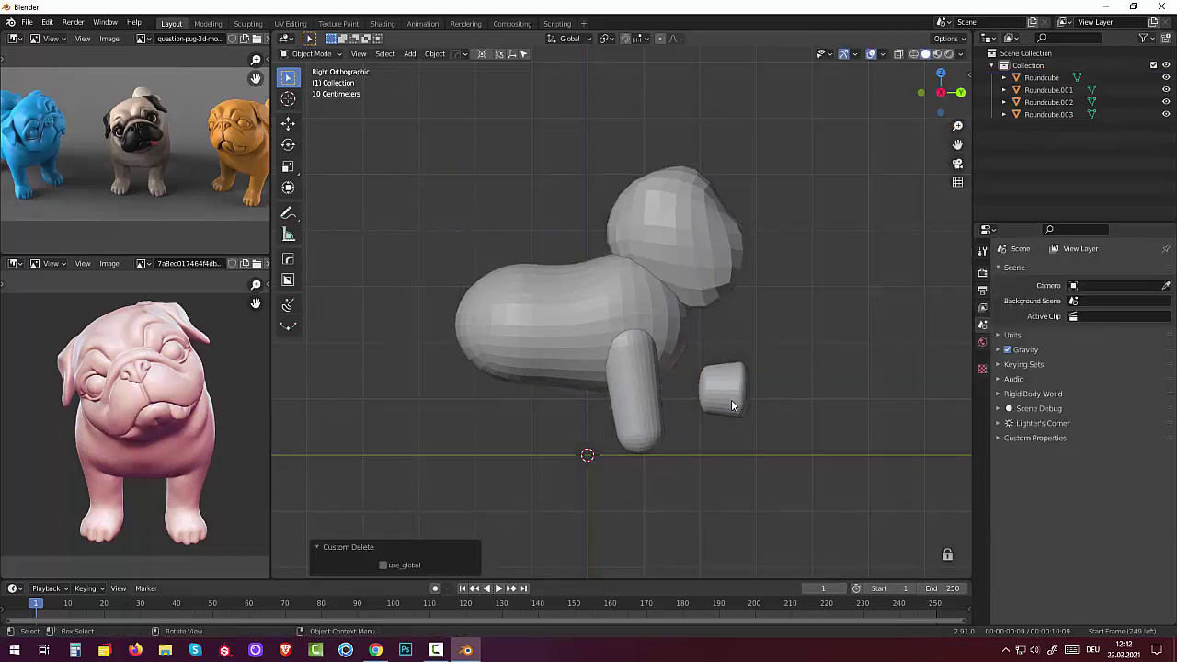
Restore the deleted reference image, delete the Roundcube.003 stub, and bring up the Shift+A Add menu.
key("ctrl+z")
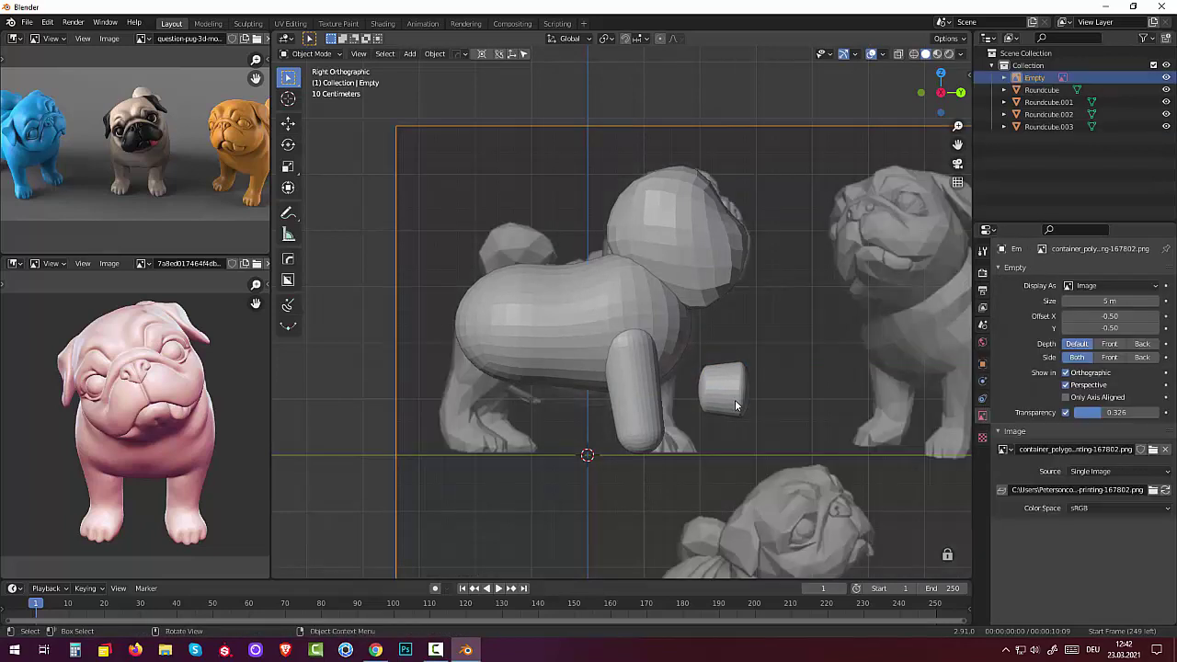
left_click(738, 405)
key("Delete")
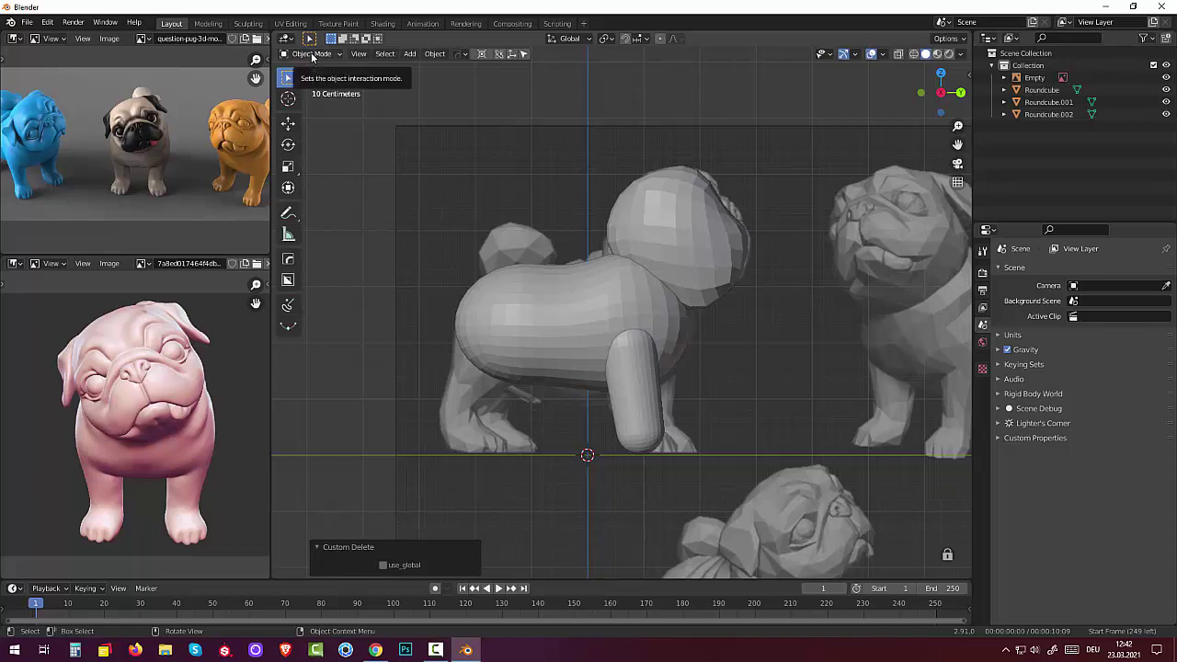
key("shift+a")
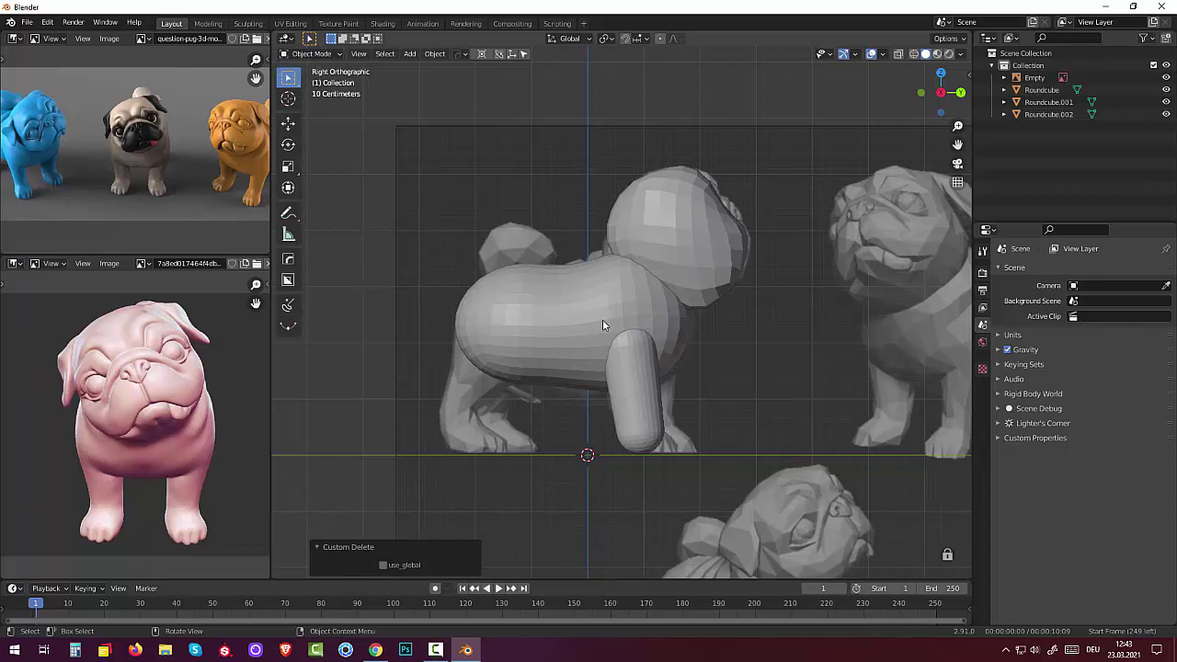
key("shift+a")
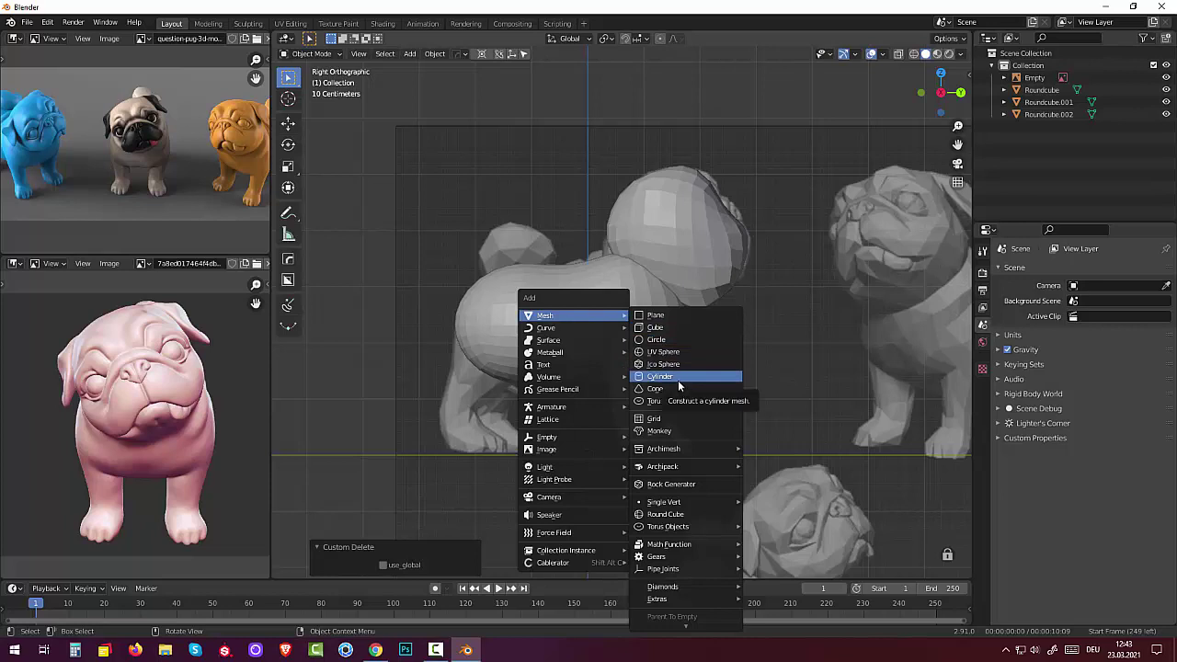
Add a round cube with the Quadsphere preset and shrink it to about 0.4.
left_click(683, 519)
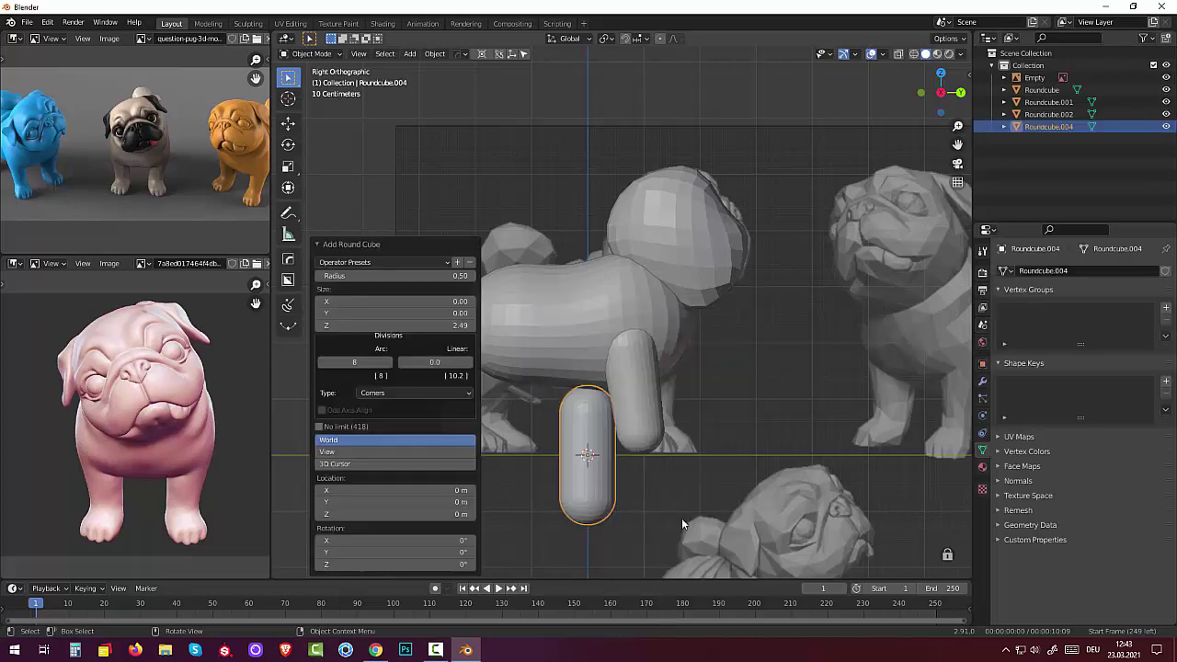
left_click(391, 264)
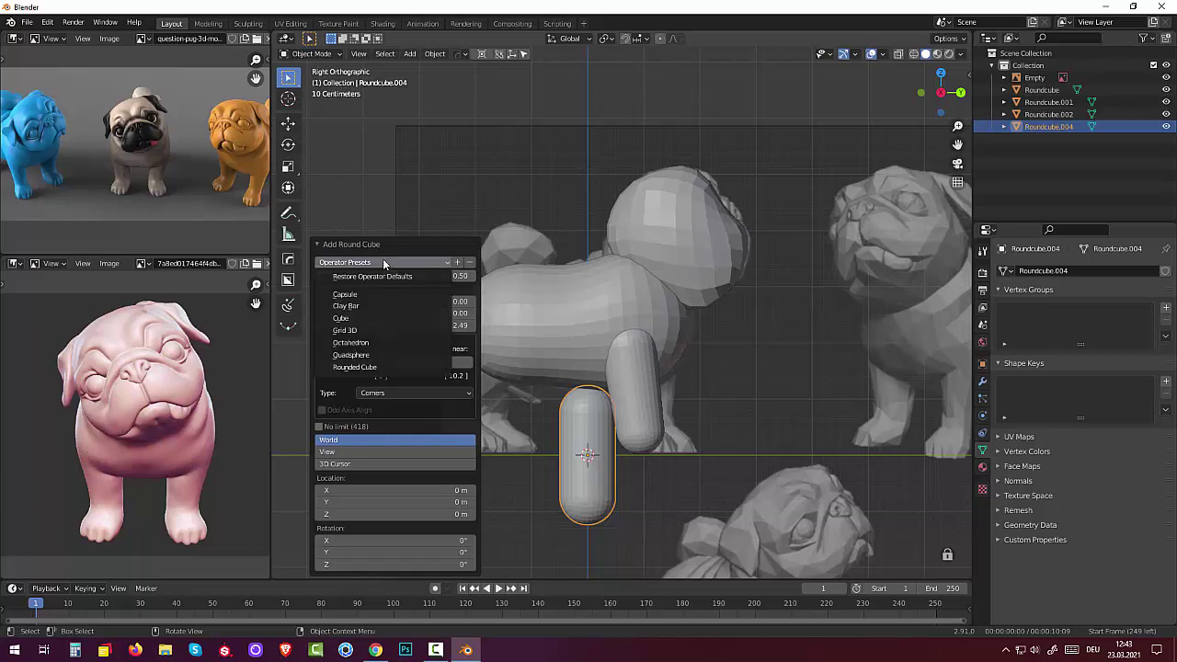
left_click(367, 355)
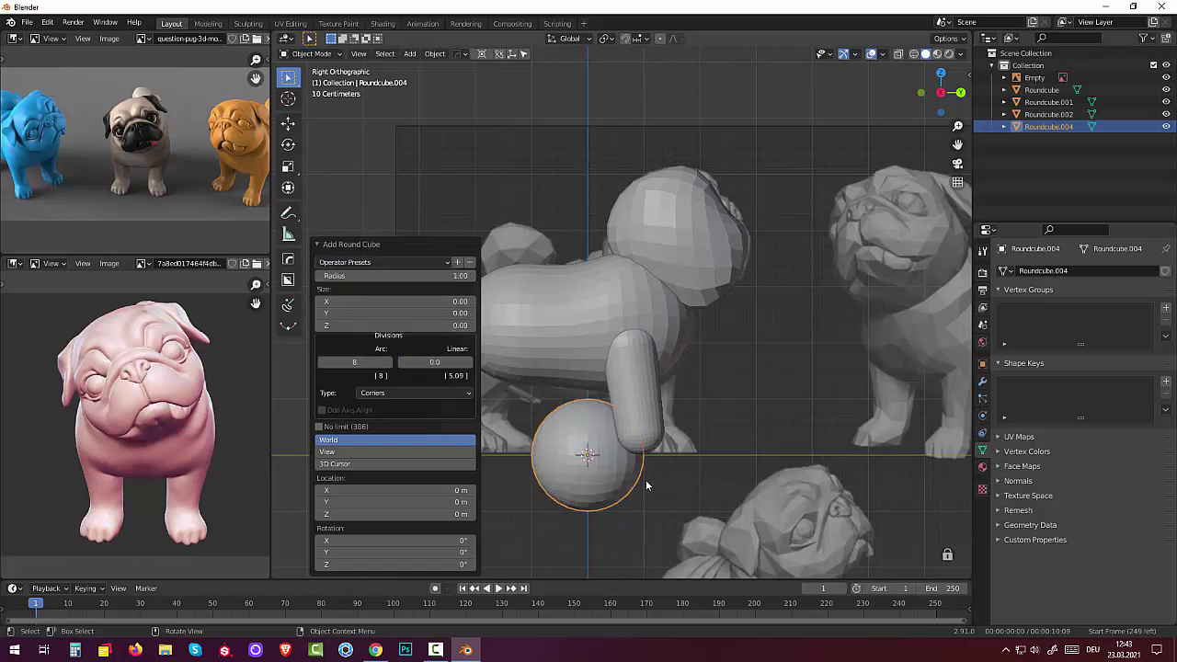
left_click(593, 469)
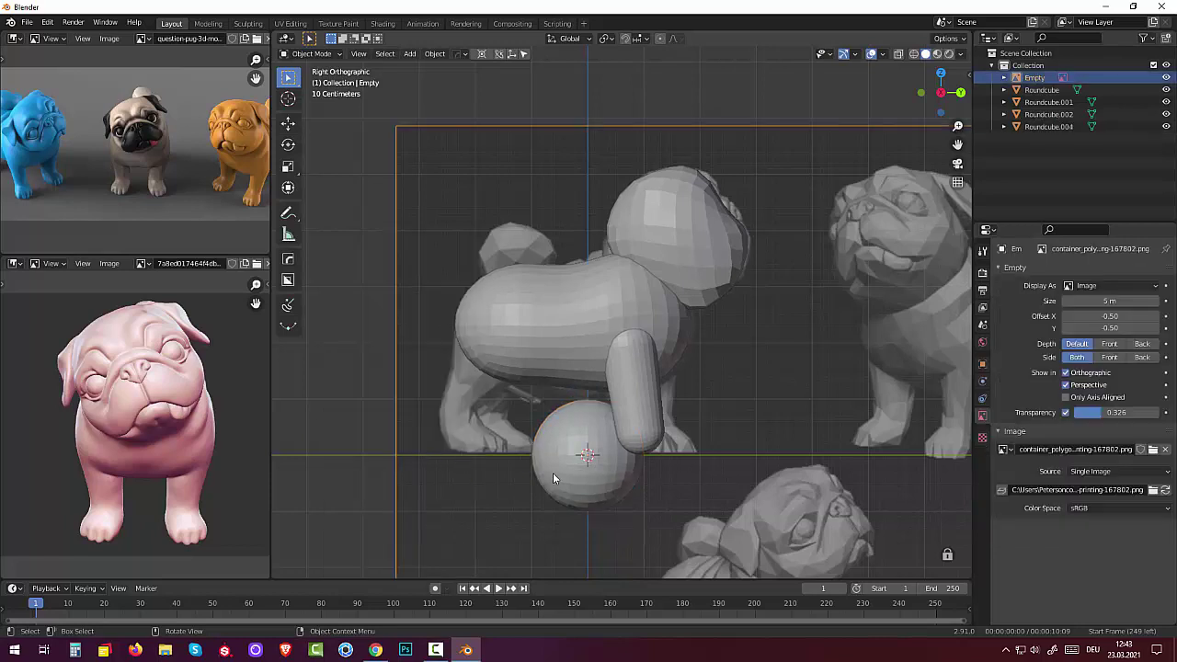
left_click(555, 474)
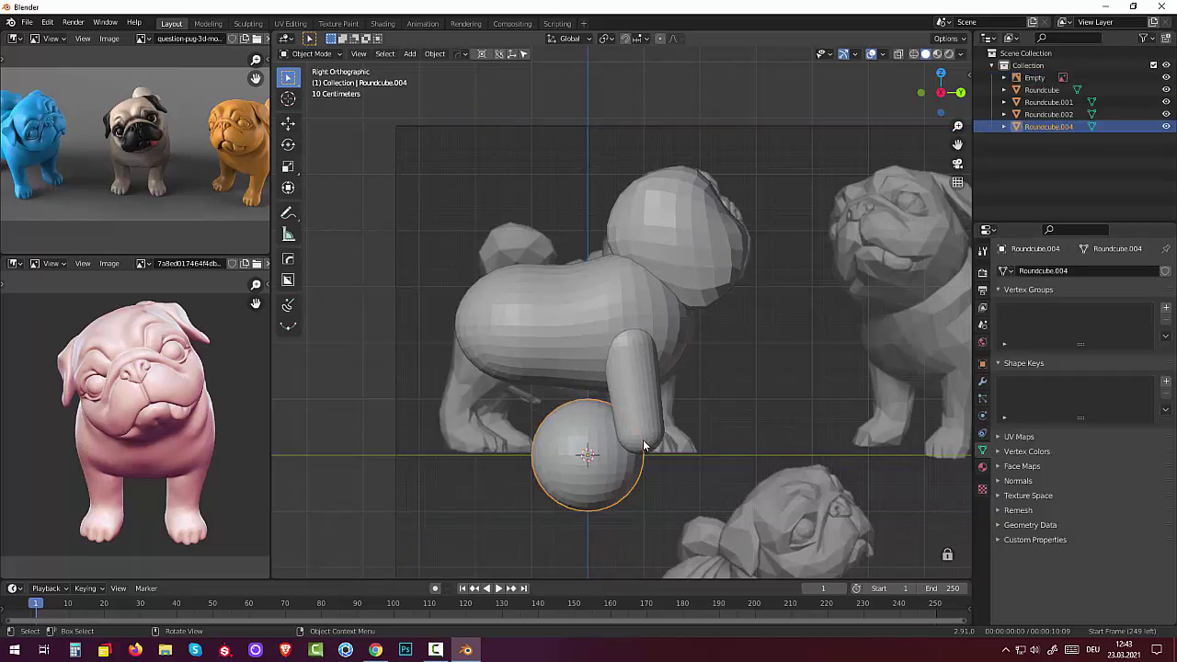
key("s")
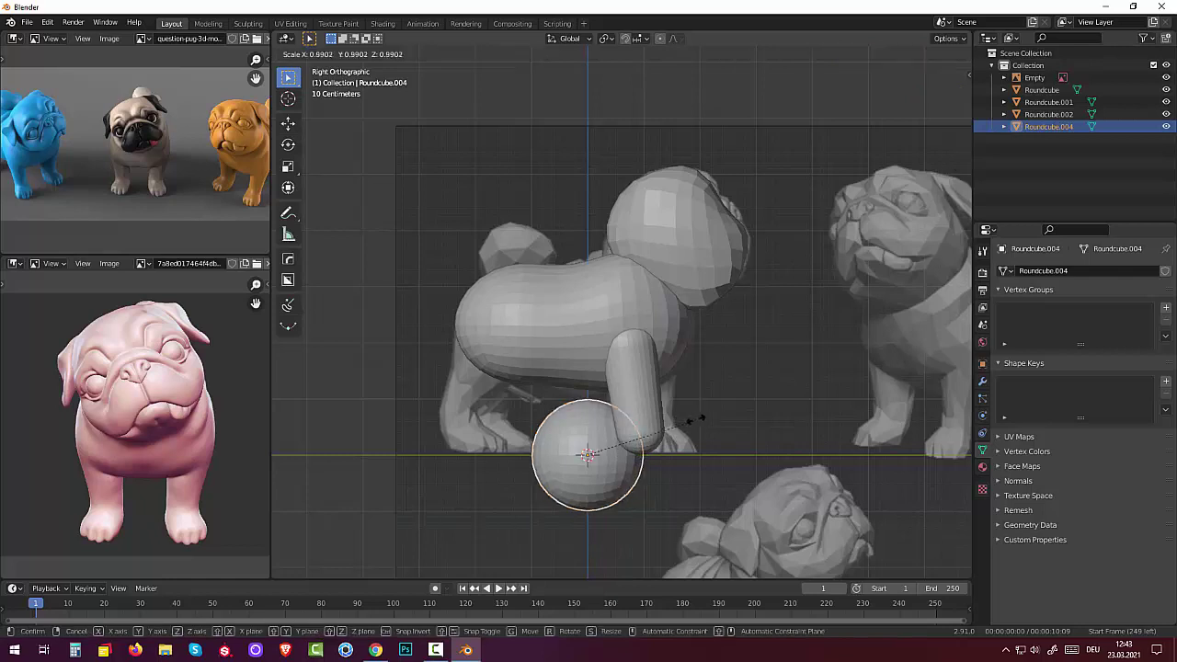
left_click(631, 444)
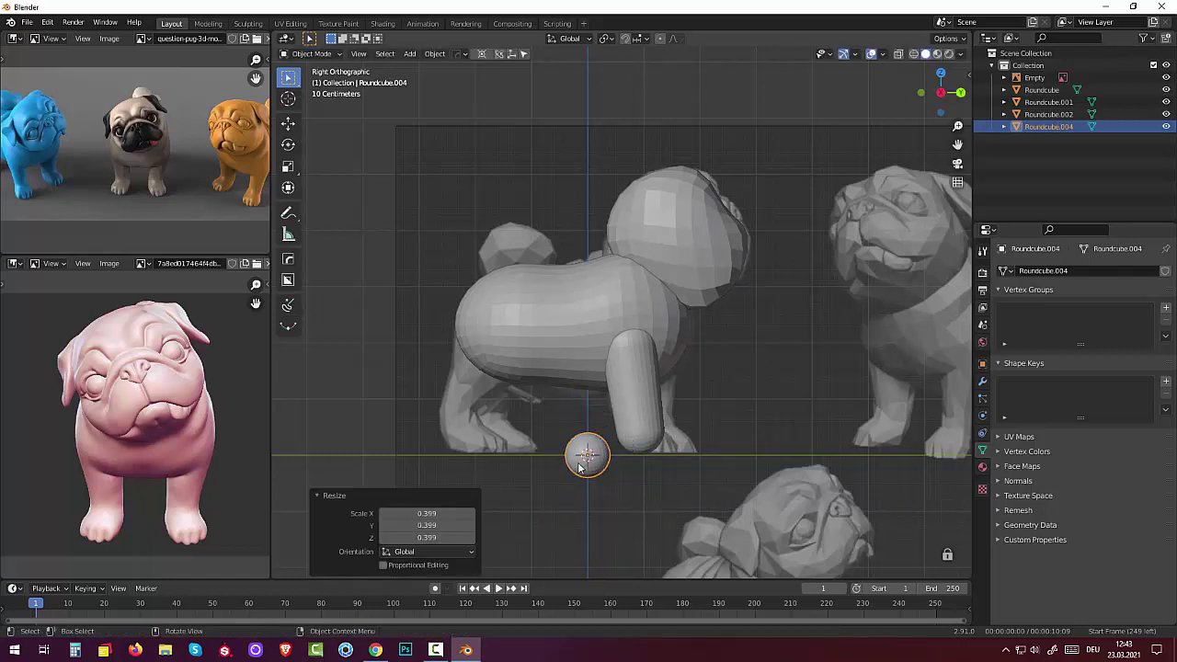
Position the sphere Roundcube.004 at the bottom of the front leg as its paw.
key("g")
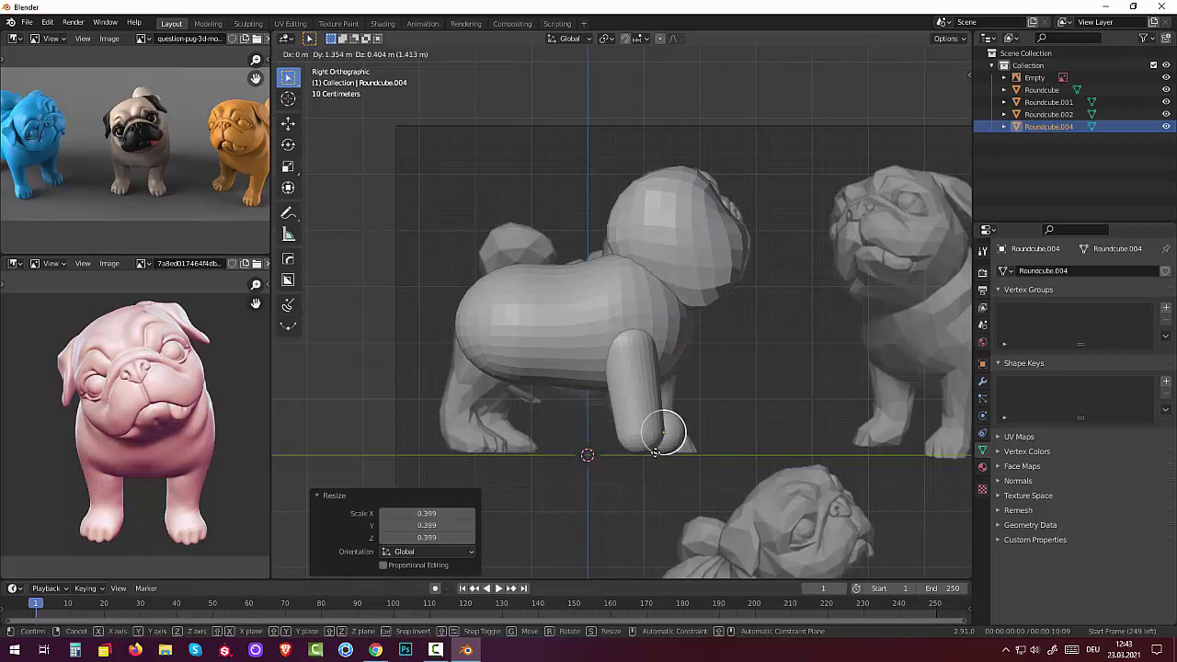
left_click(656, 454)
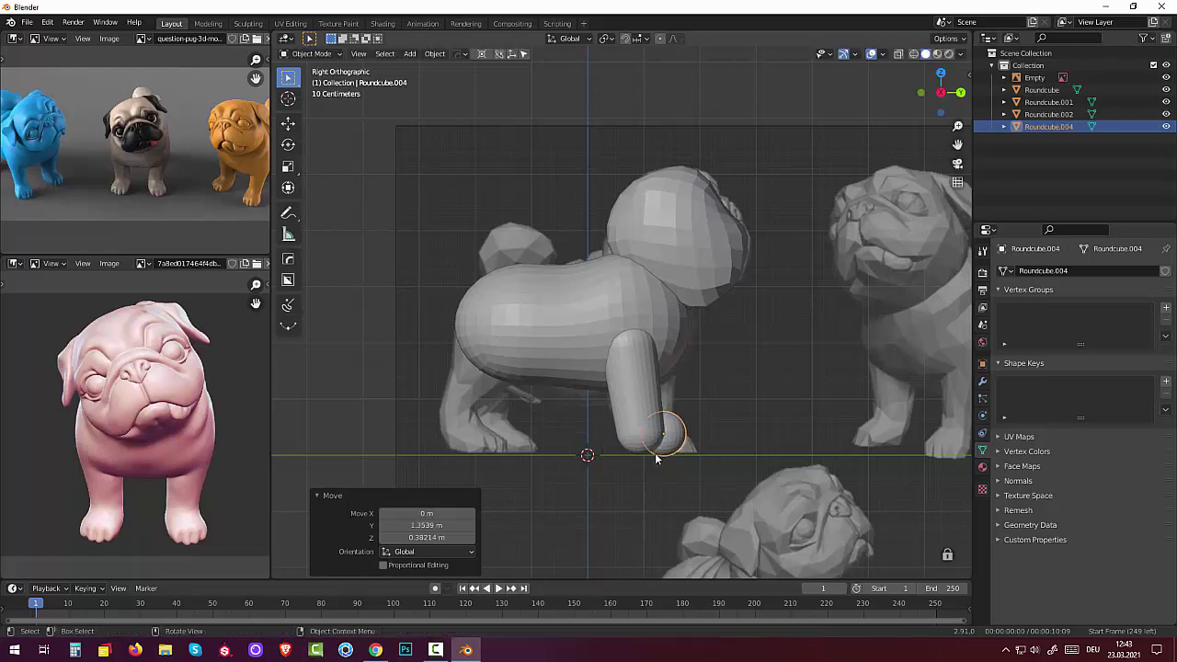
mouse_move(656, 454)
middle_mouse_down()
mouse_move(728, 476)
mouse_move(634, 488)
mouse_move(630, 475)
mouse_move(668, 443)
middle_mouse_up()
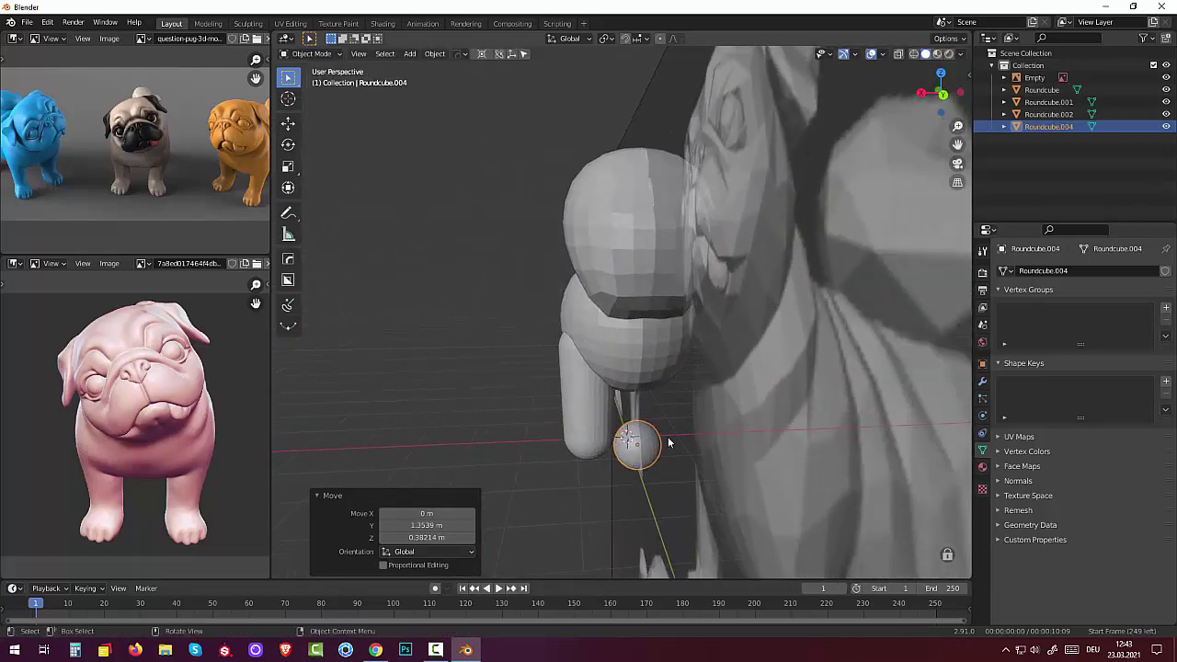
key("g")
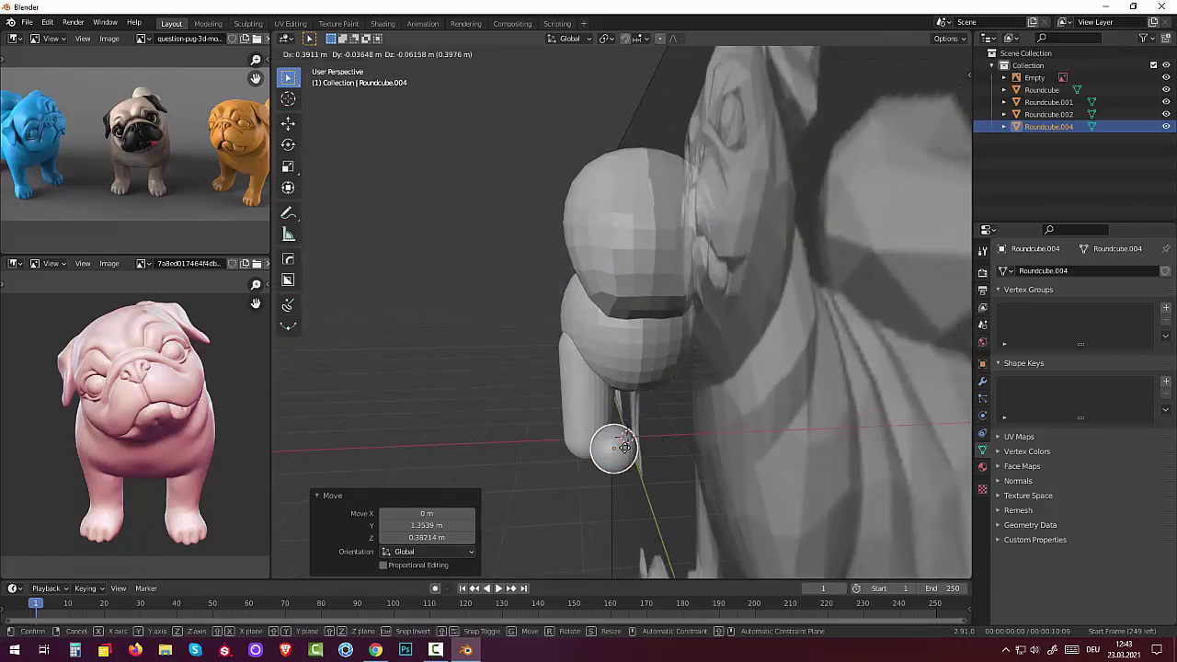
left_click(607, 447)
middle_click_drag(608, 448, 762, 424)
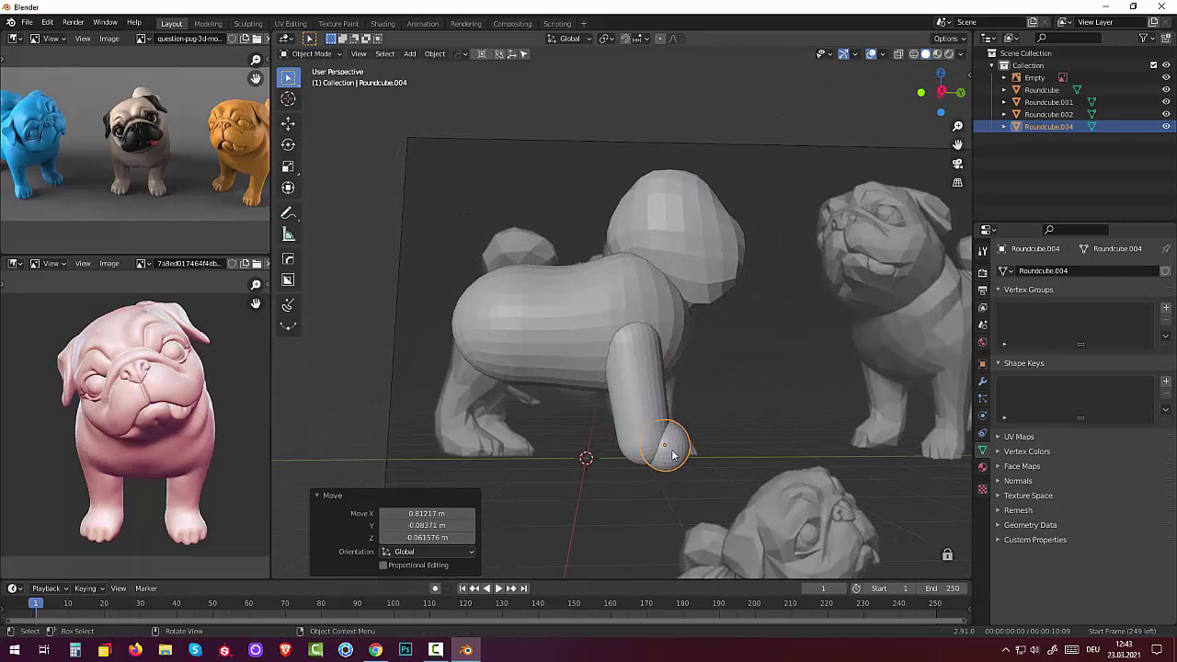
key("g")
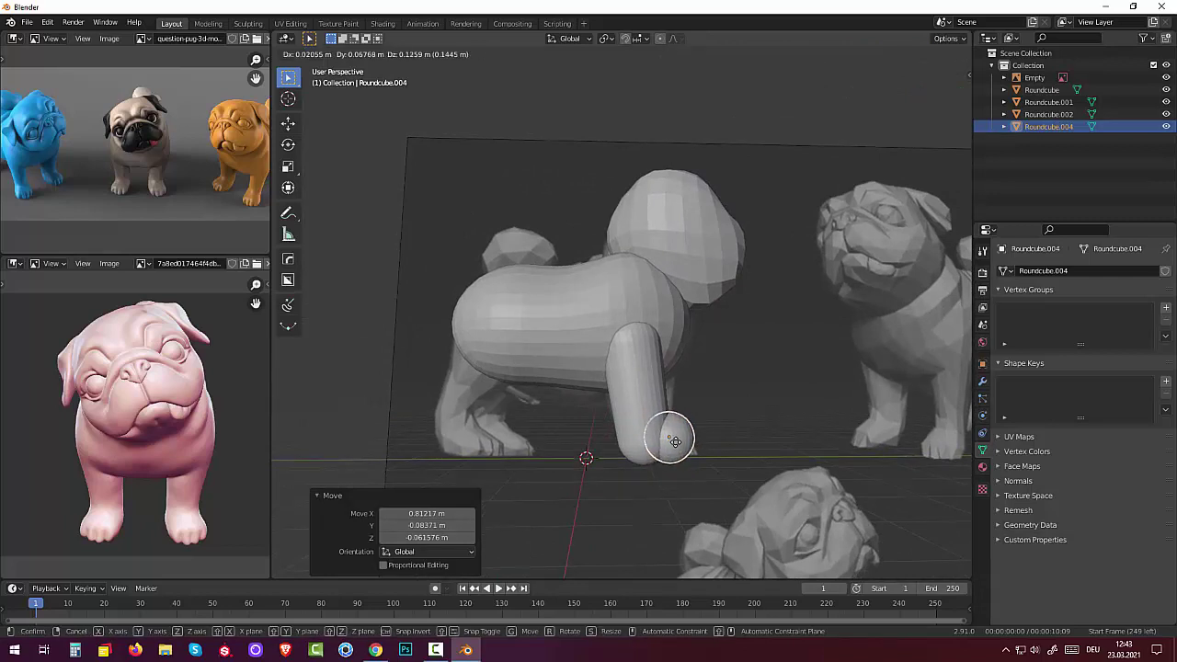
left_click(675, 443)
key("KP_3")
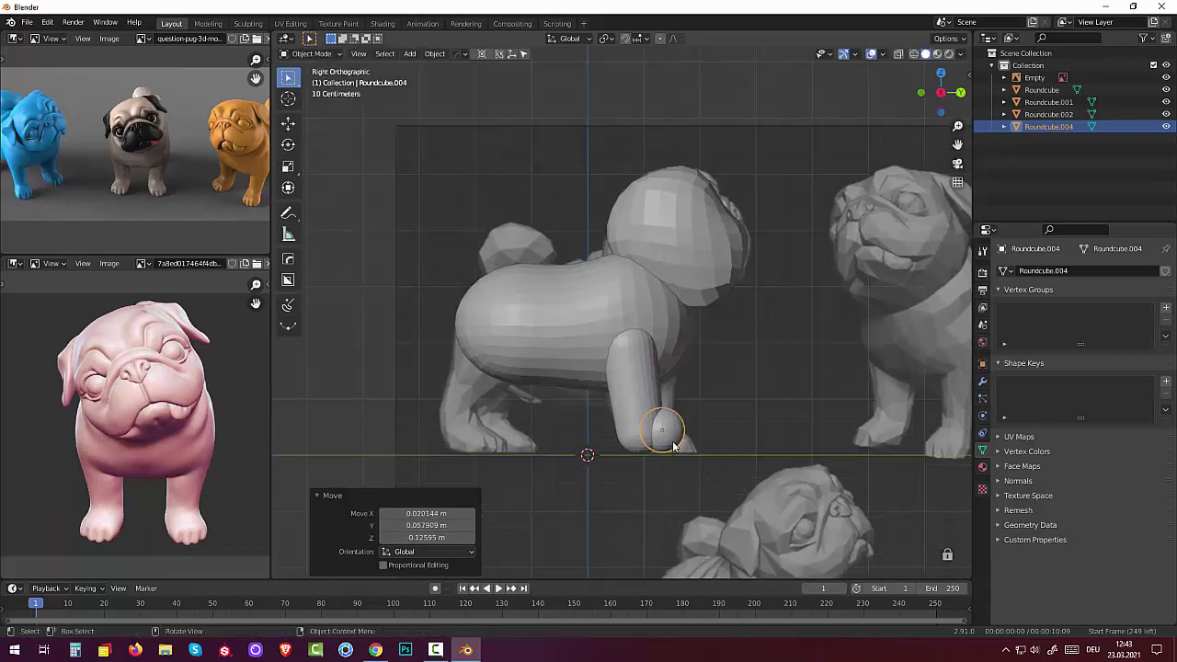
key("g")
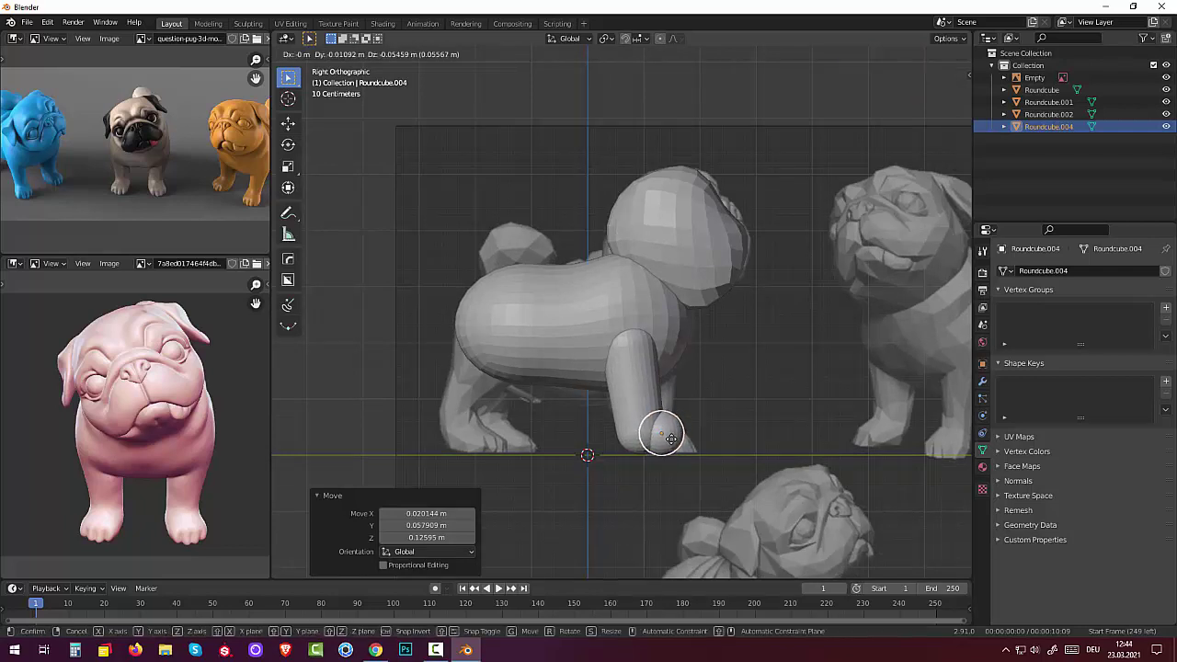
left_click(670, 438)
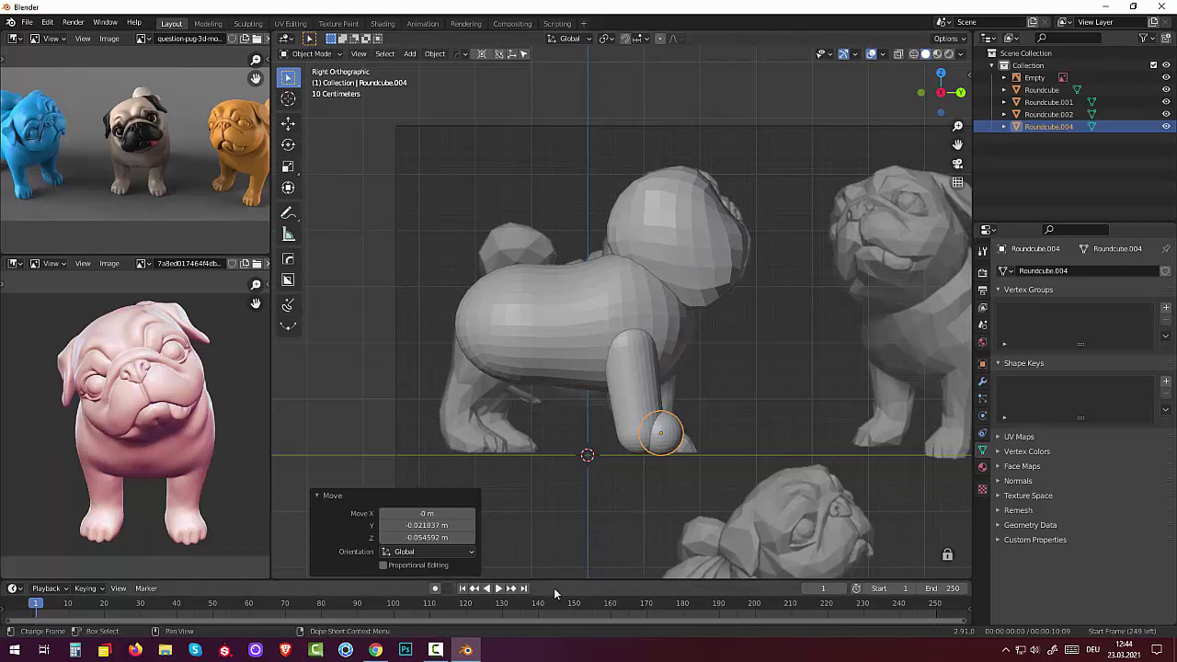
Duplicate the front leg, place the copy under the pug's rear and tilt it about 29°.
left_click(634, 387)
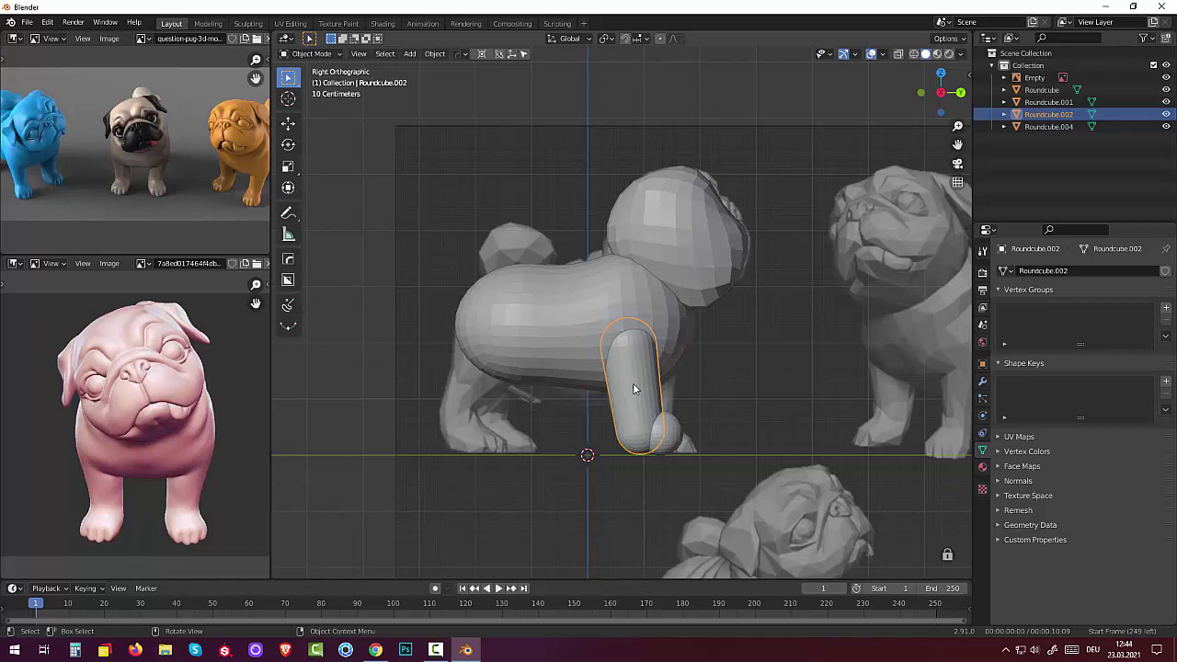
key("shift+d")
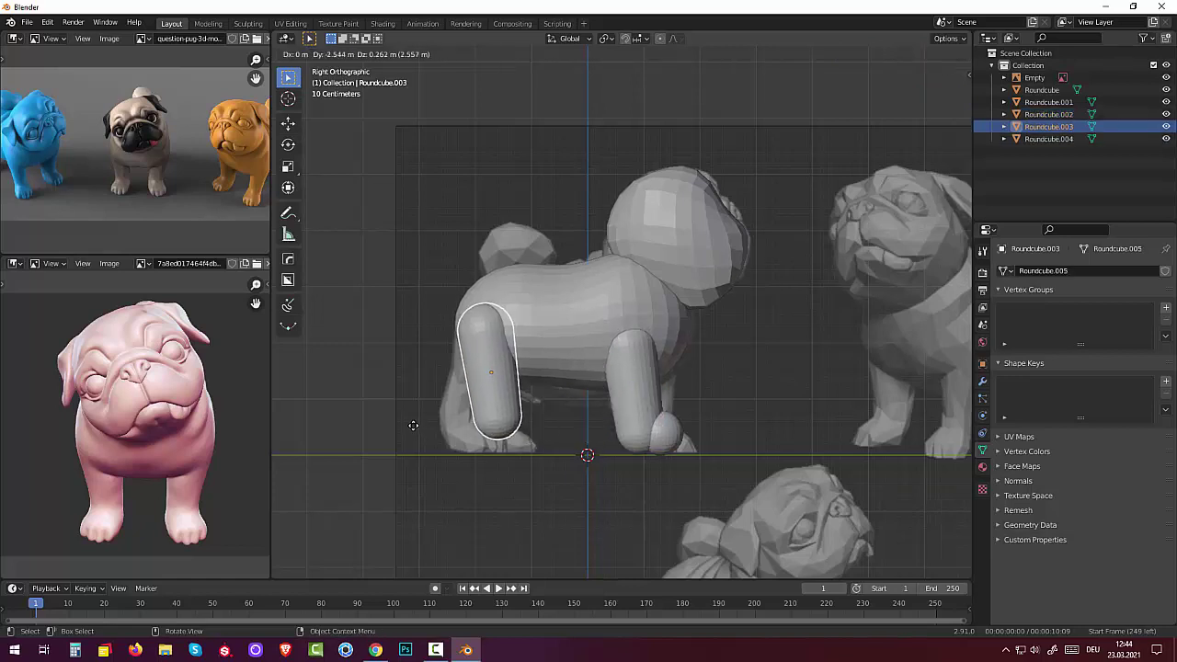
left_click(404, 422)
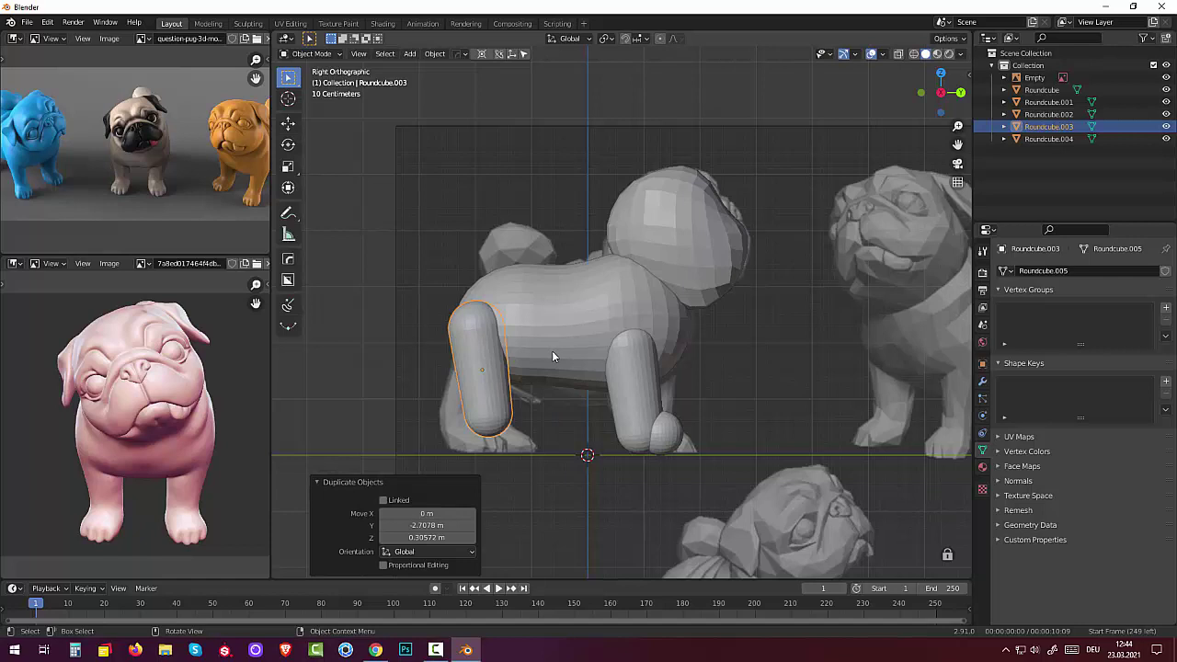
key("r")
left_click(556, 388)
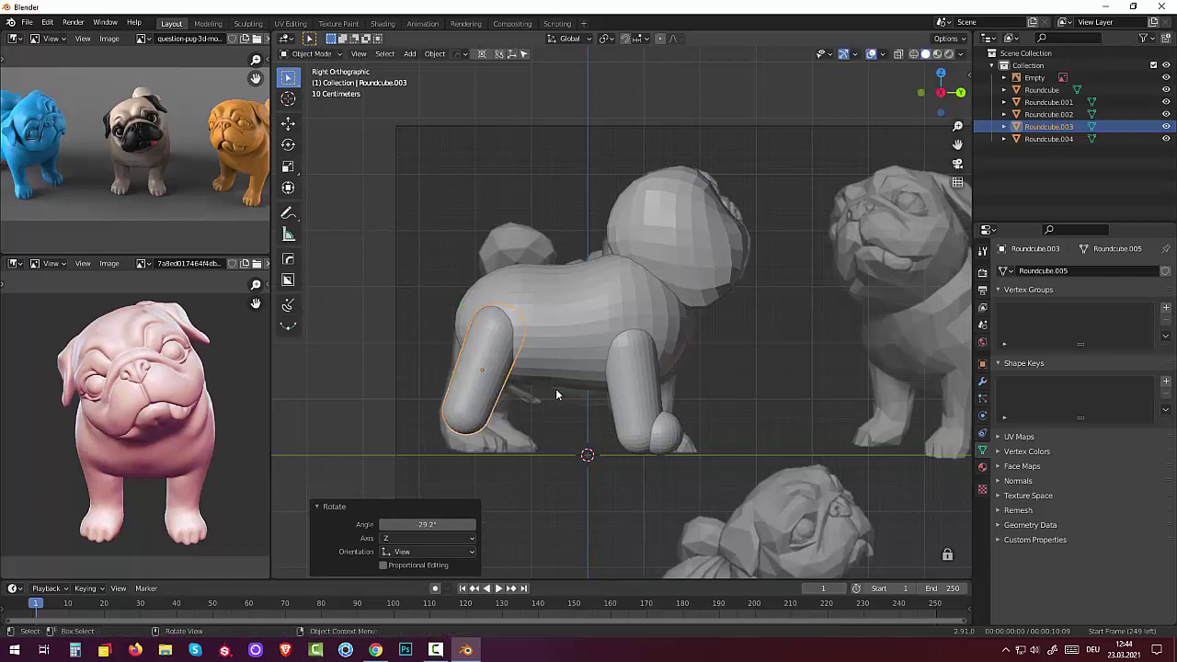
left_click(487, 364)
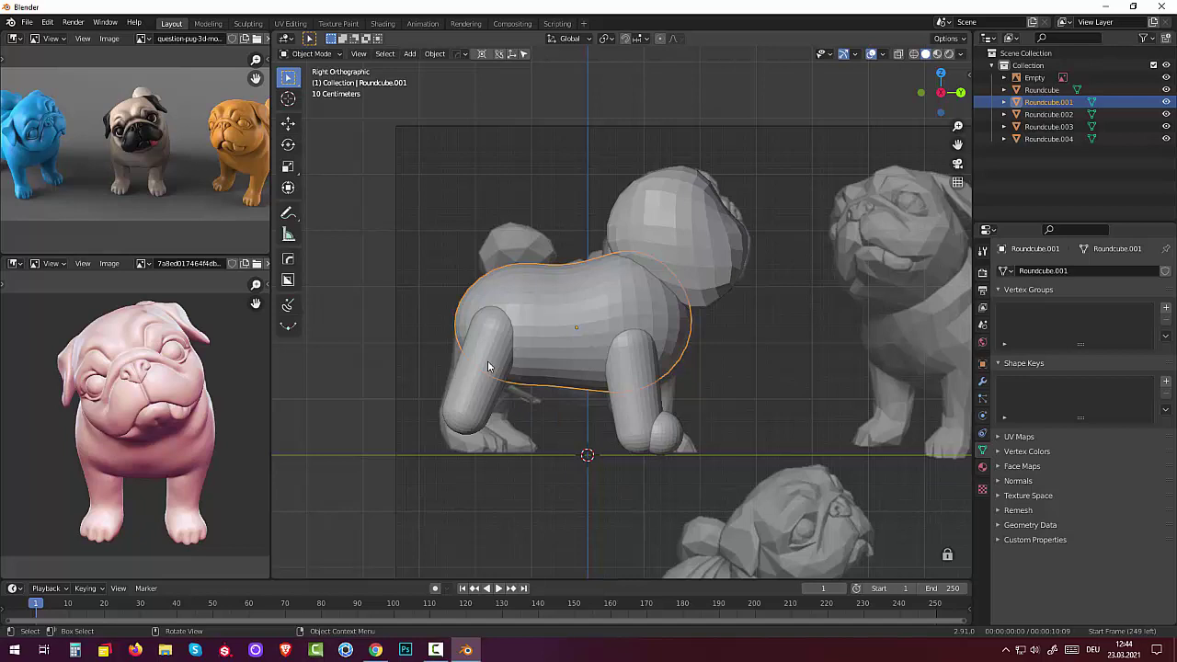
left_click(488, 358)
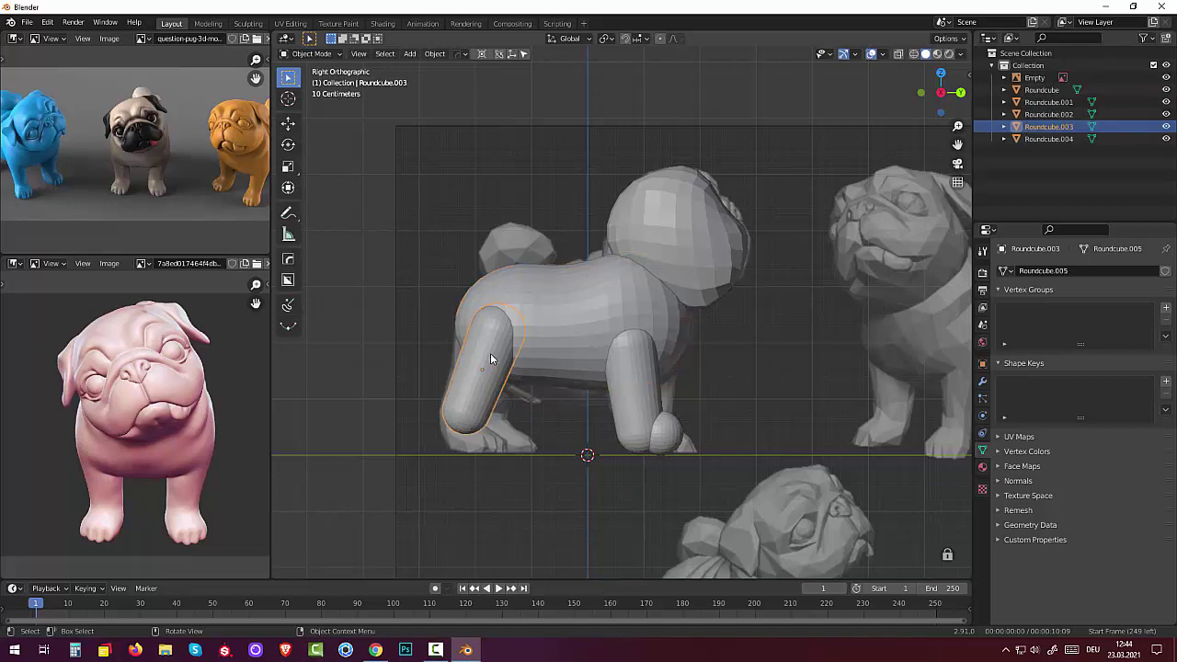
In Edit Mode with X-ray on, scale the hind leg's top vertices by 1.566 into a thigh.
left_click(300, 55)
left_click(305, 83)
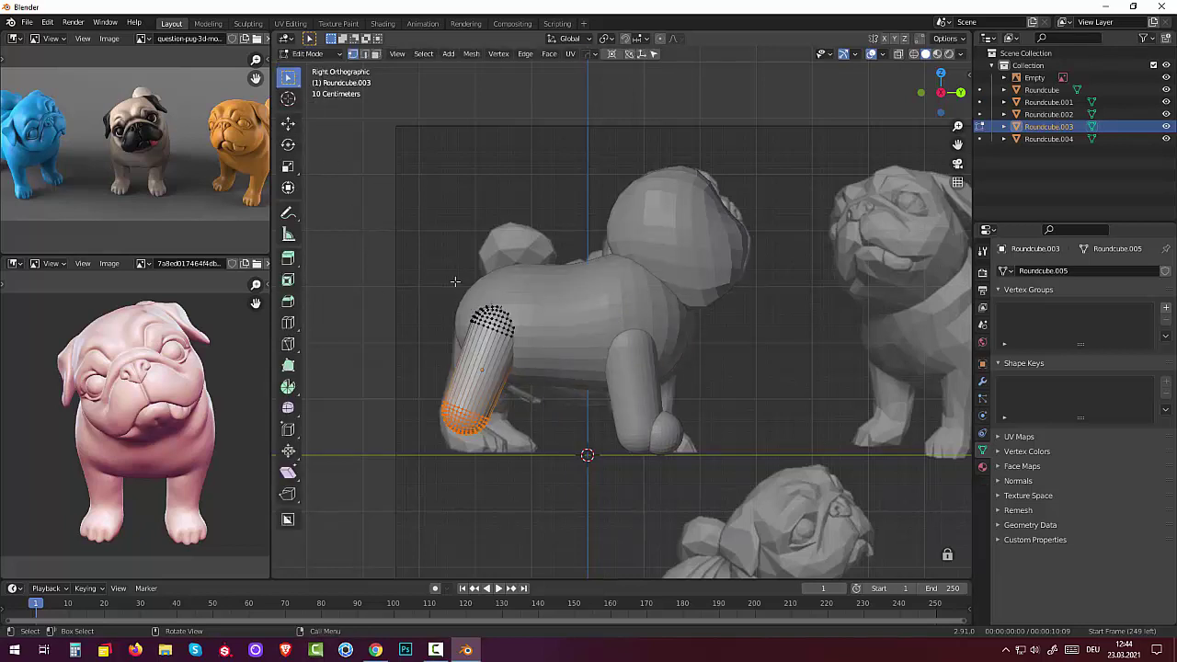
left_click_drag(454, 282, 596, 368)
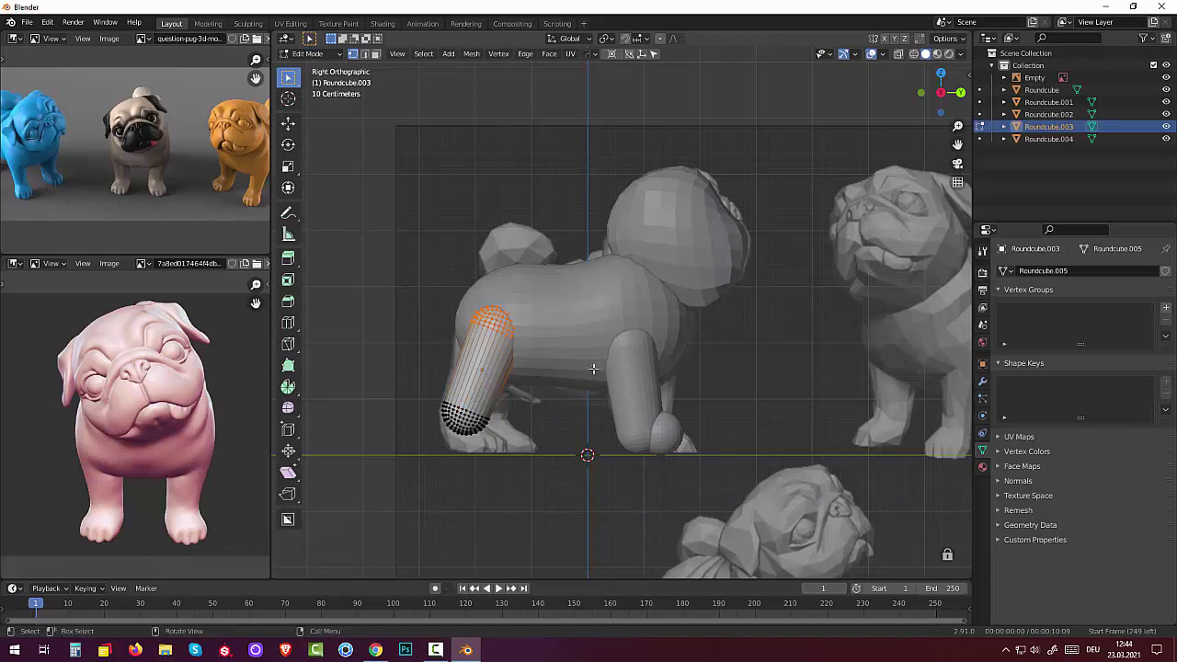
left_click(899, 55)
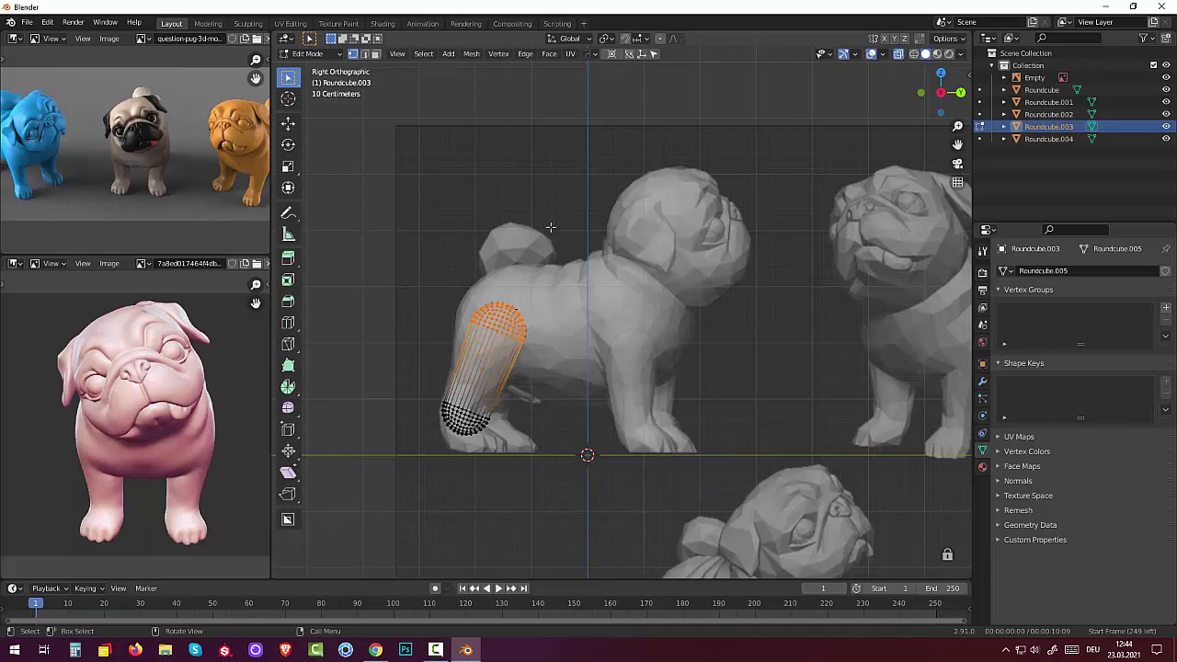
mouse_move(444, 272)
left_mouse_down()
mouse_move(518, 338)
mouse_move(562, 359)
left_mouse_up()
key("s")
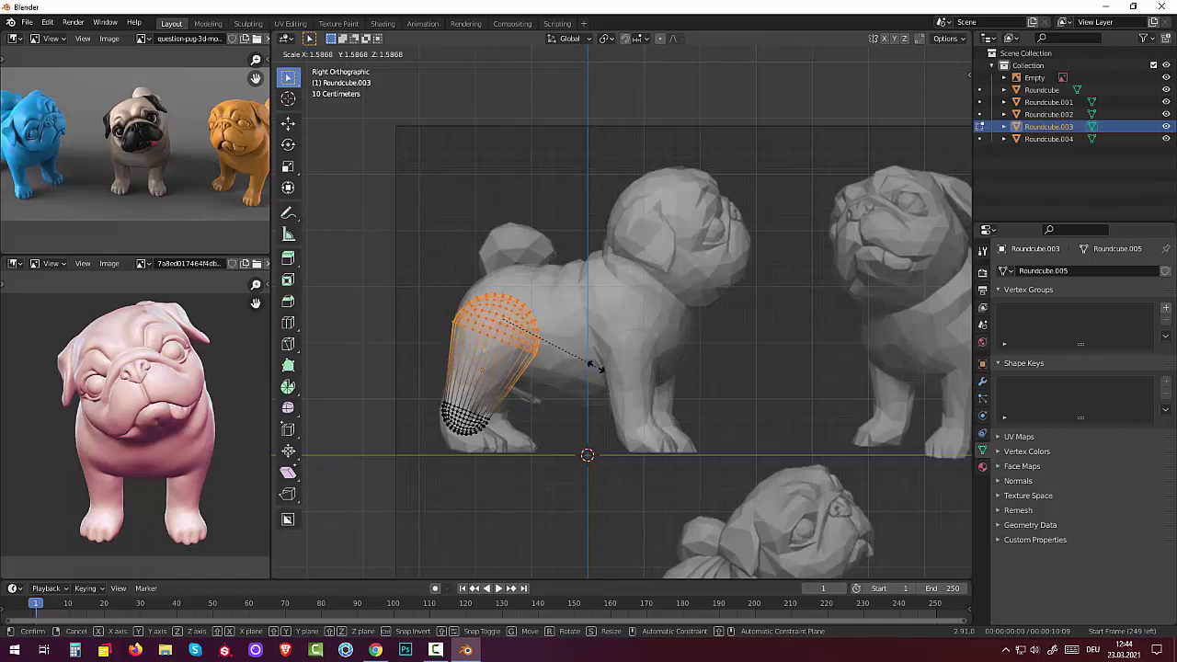
left_click(593, 365)
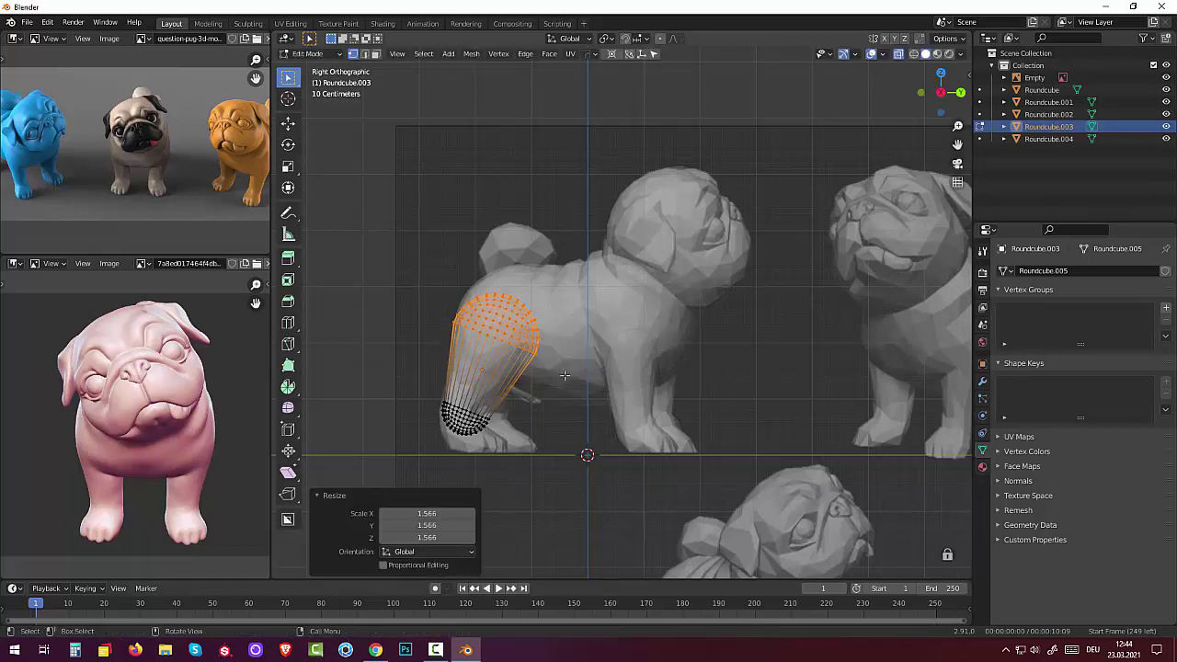
Move the leg's bottom vertex ring about 0.11 m down and back, then turn X-ray off.
left_click_drag(419, 393, 489, 436)
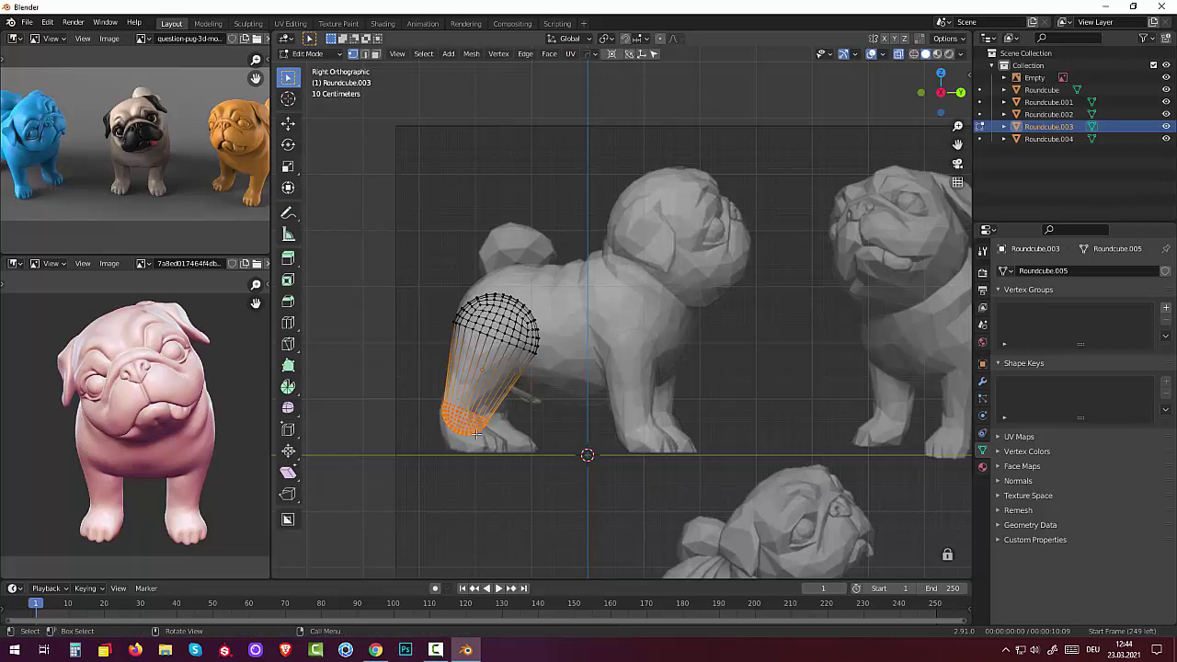
key("g")
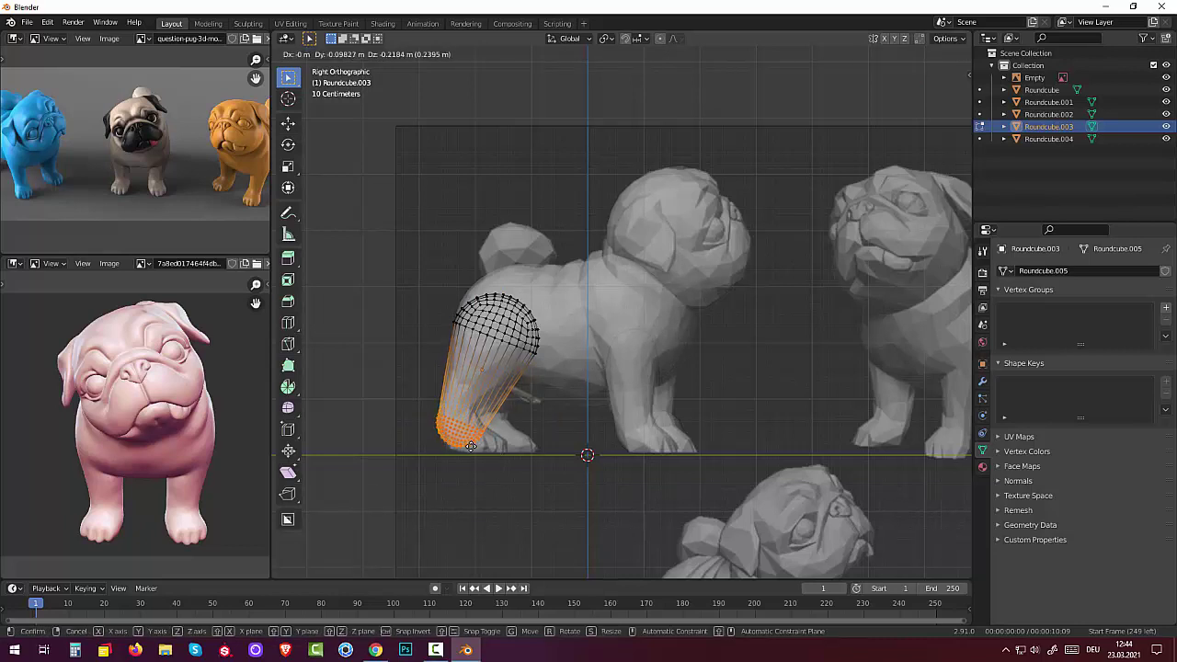
left_click(470, 442)
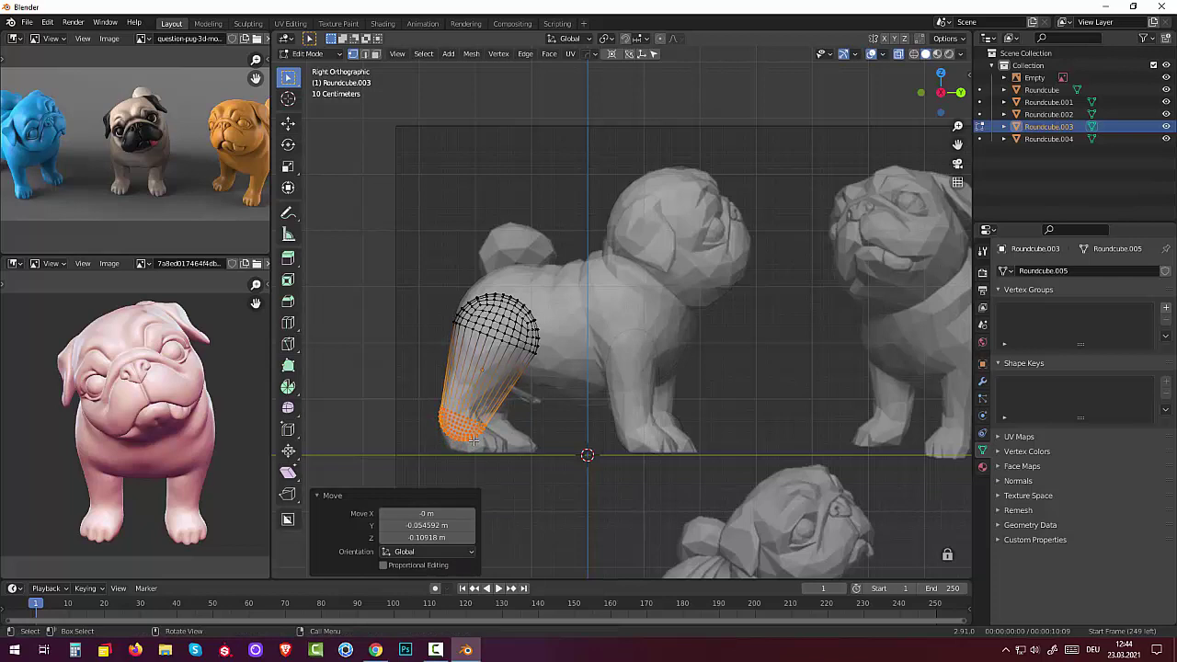
left_click(491, 391)
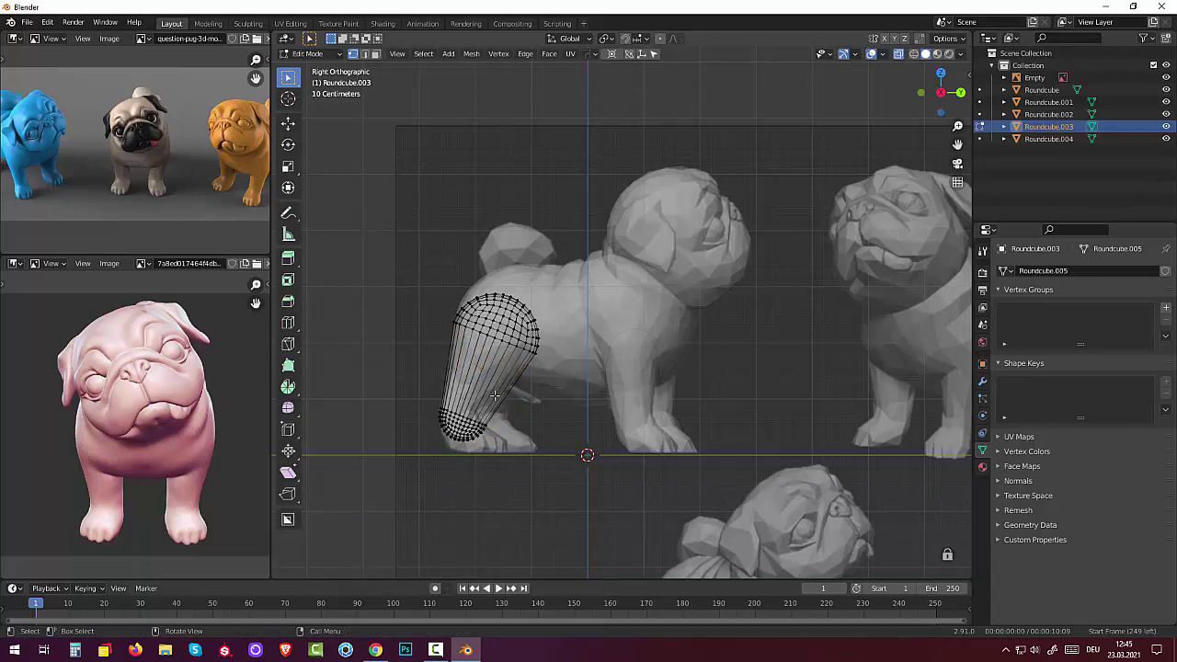
left_click_drag(288, 78, 315, 92)
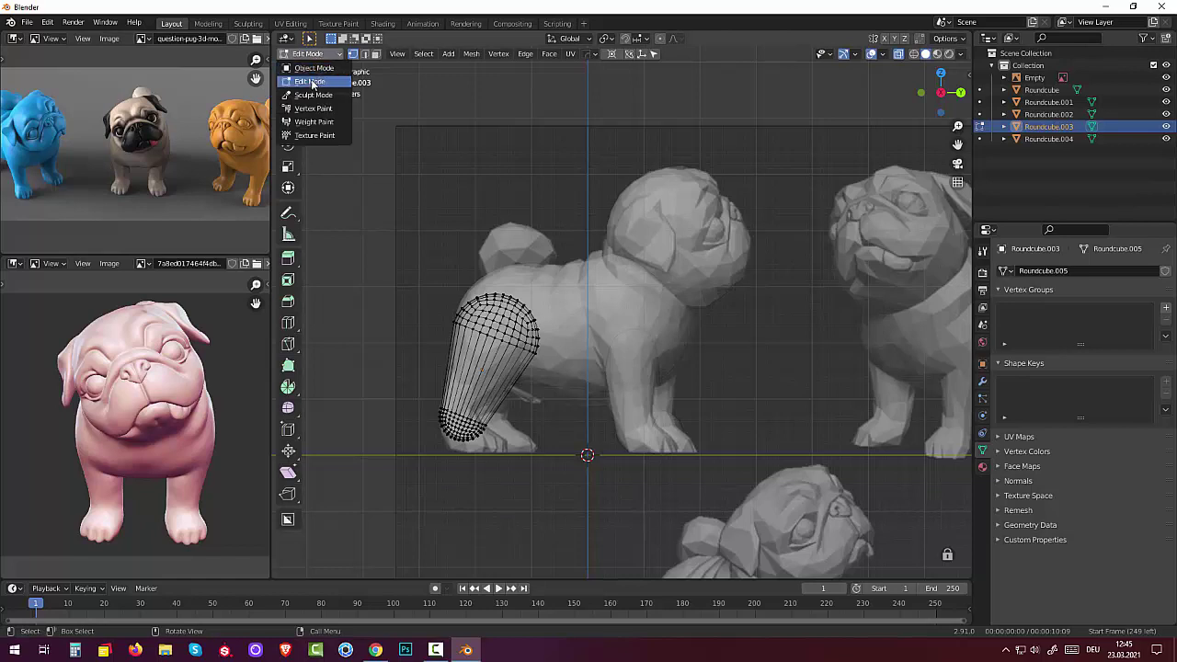
left_click(898, 51)
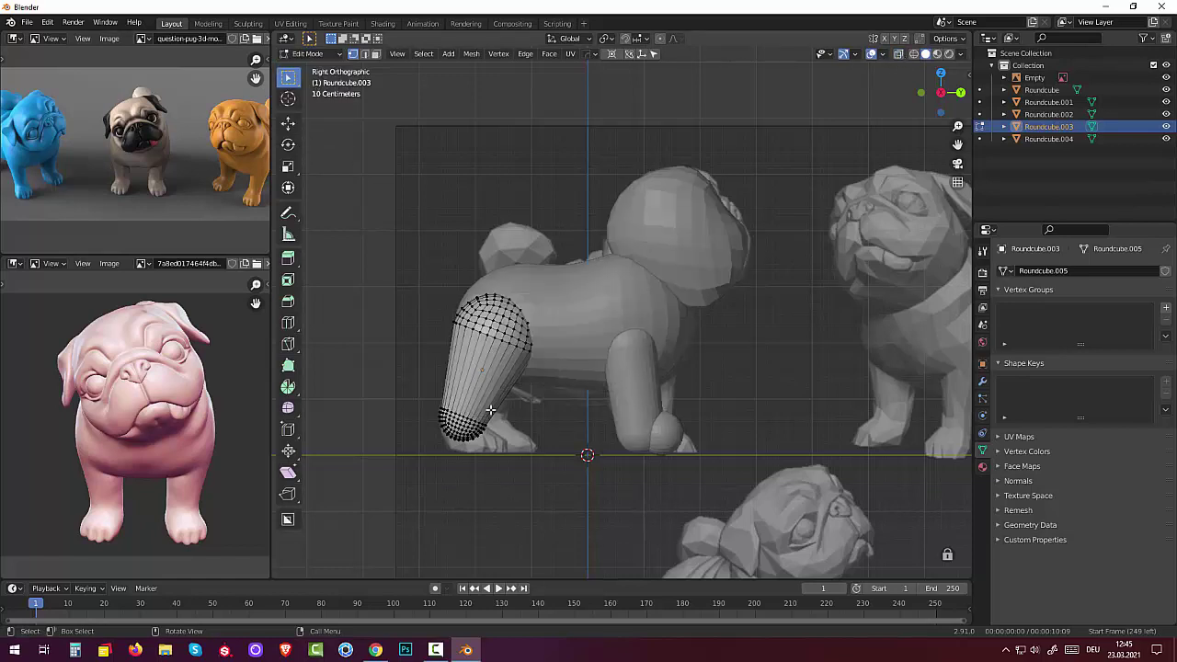
key("ctrl")
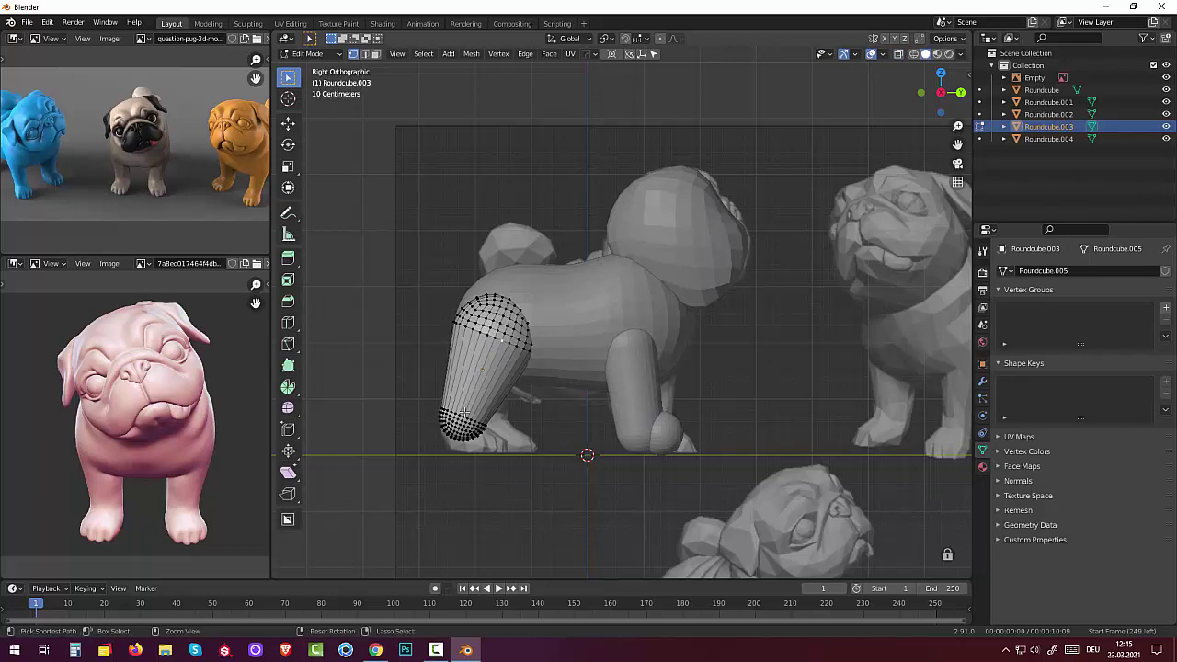
Insert nine centred edge loops along the hind leg with Ctrl+R, then return to Object Mode.
key("ctrl+r")
scroll(467, 405, "up", 4)
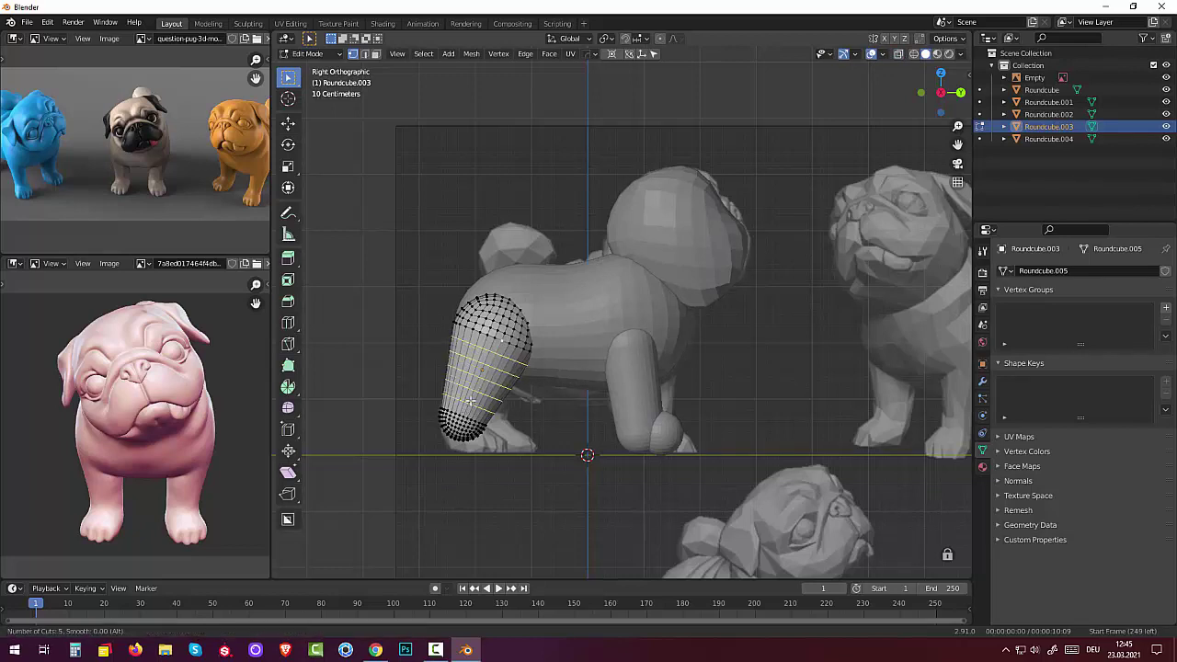
scroll(469, 399, "up", 4)
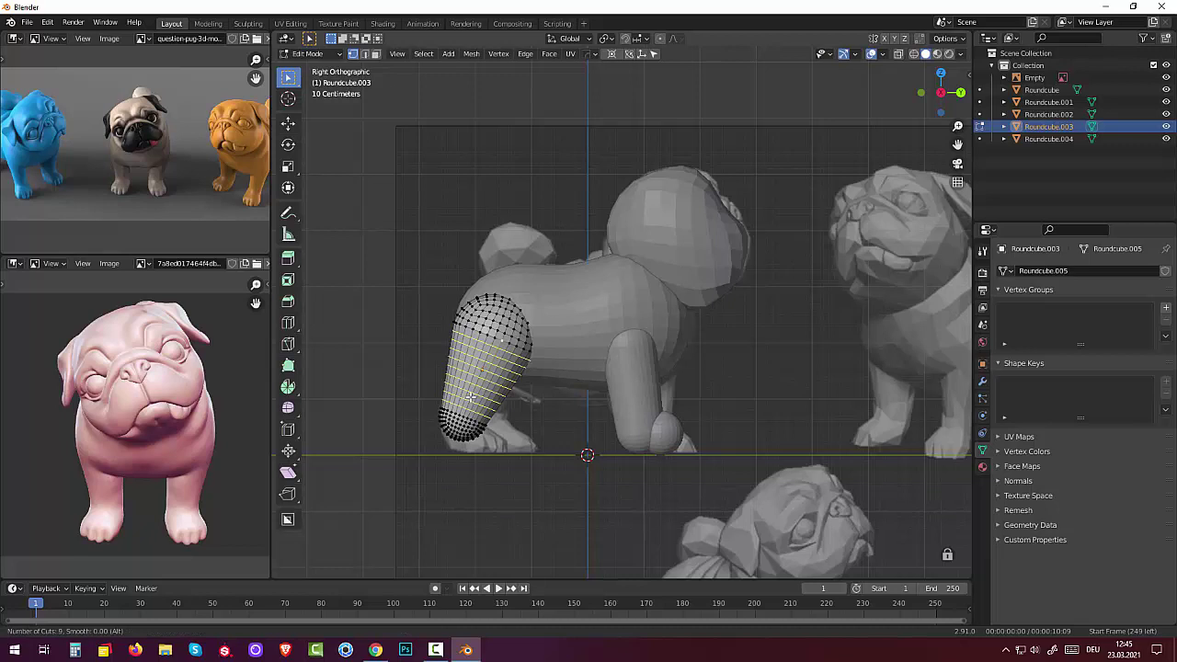
left_click(470, 397)
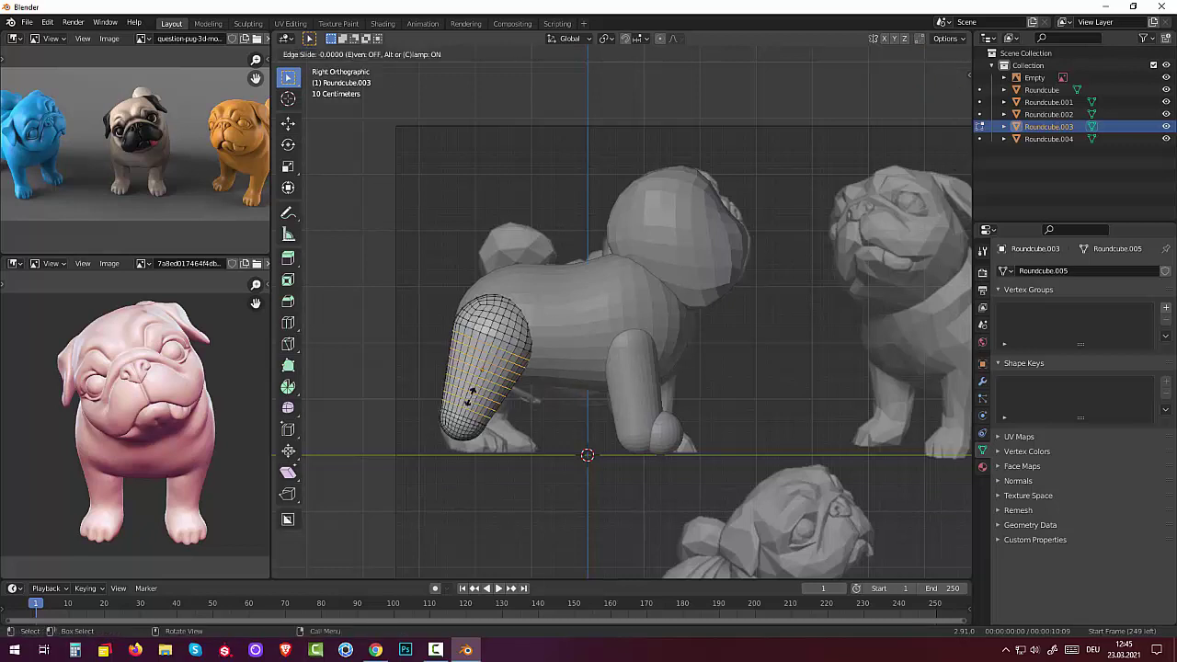
right_click(470, 397)
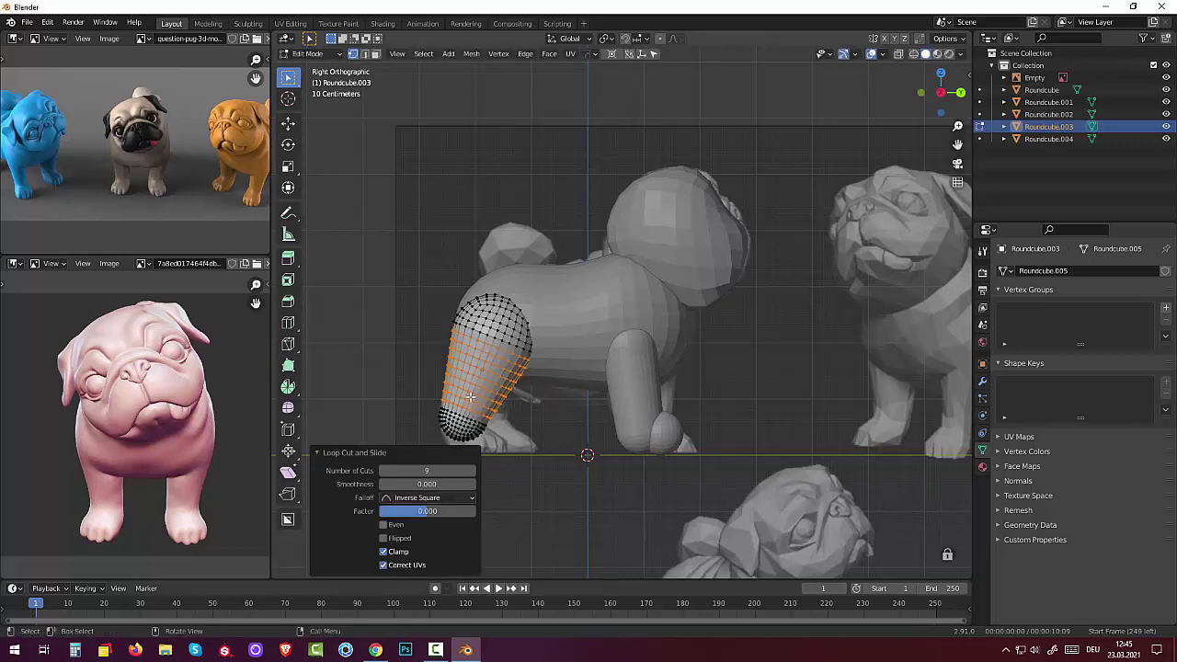
left_click(666, 437)
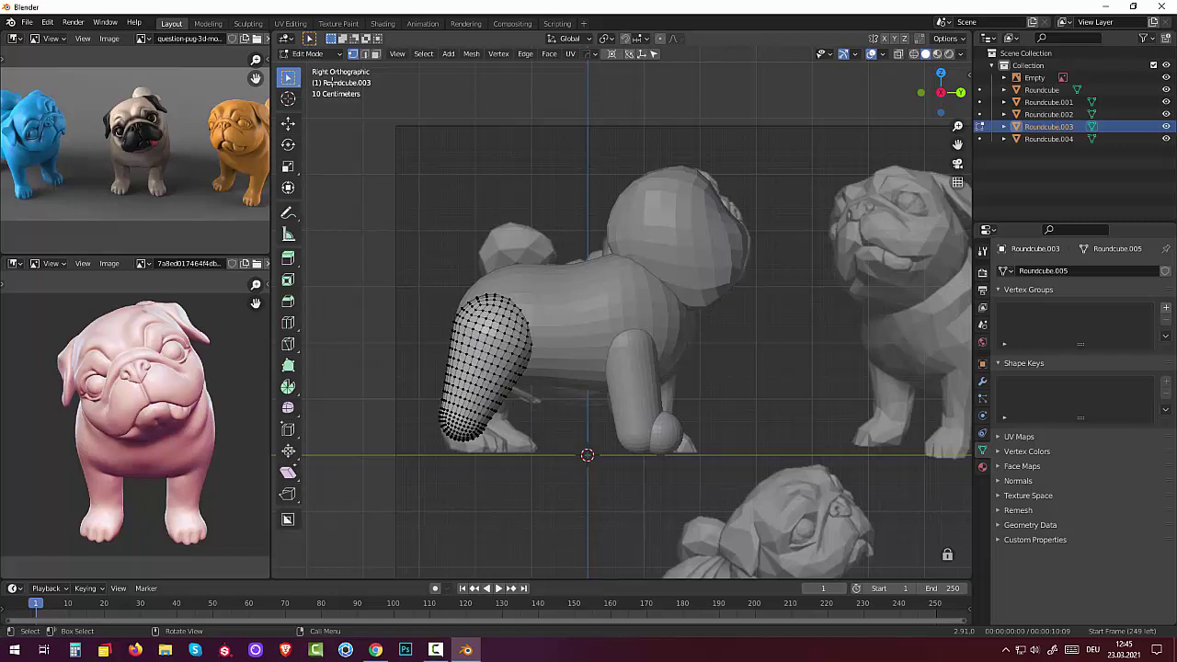
left_click(307, 54)
left_click(308, 68)
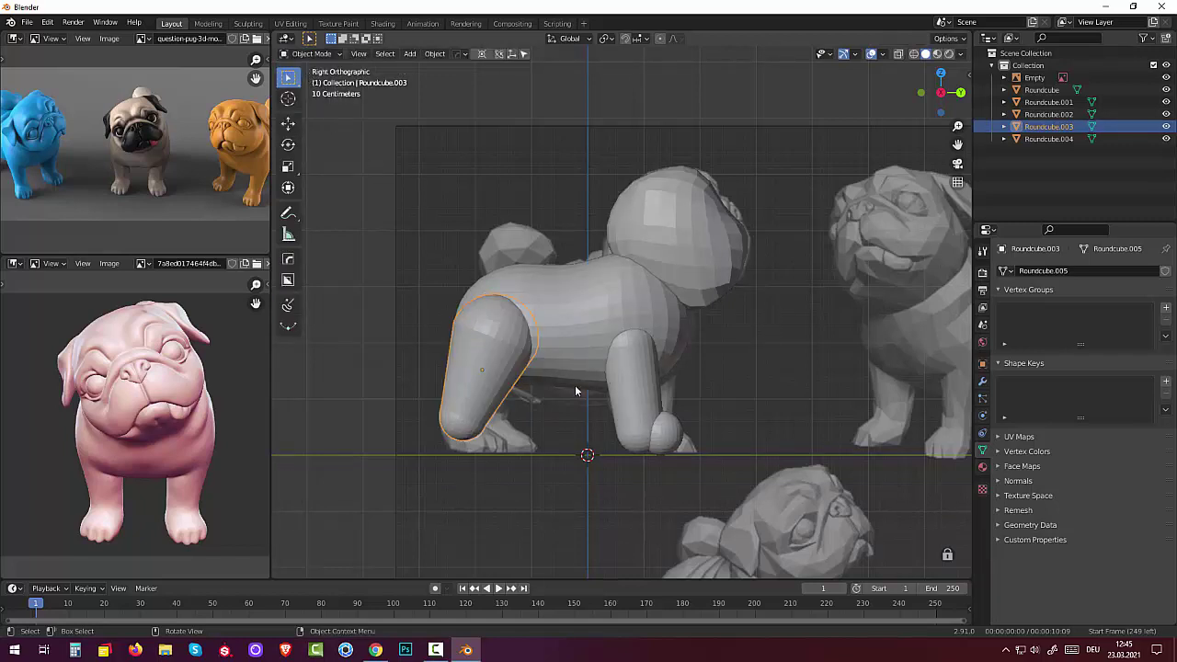
Duplicate the front foot sphere and place the copy under the hind leg.
left_click(677, 441)
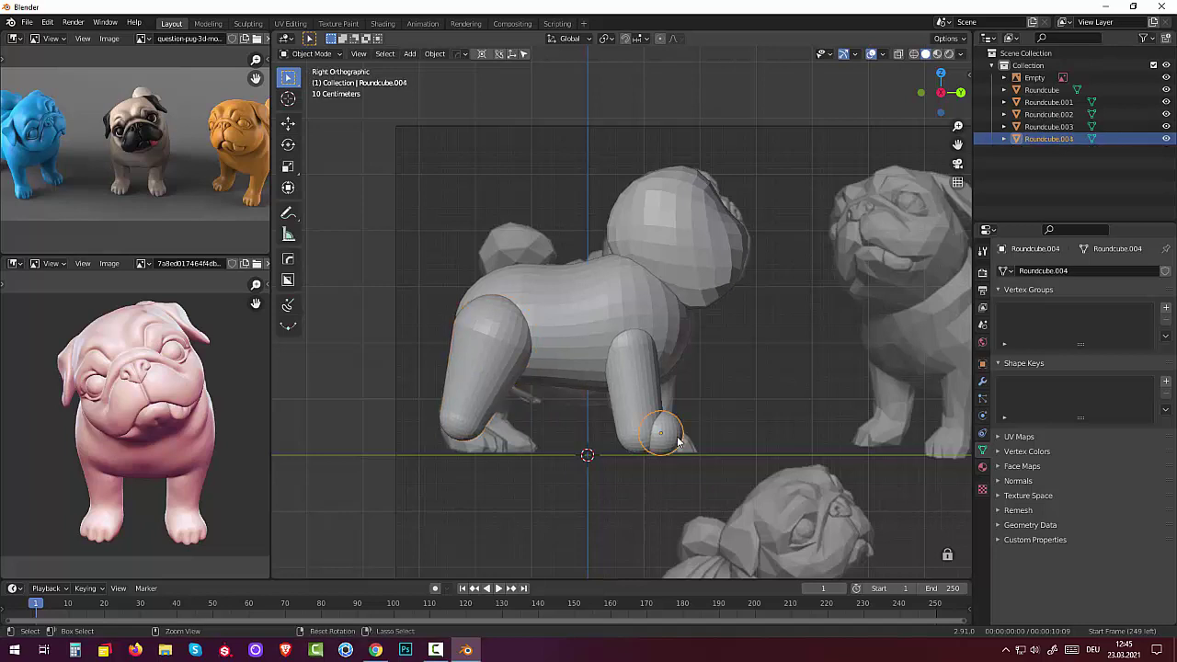
left_click(678, 442)
key("shift+d")
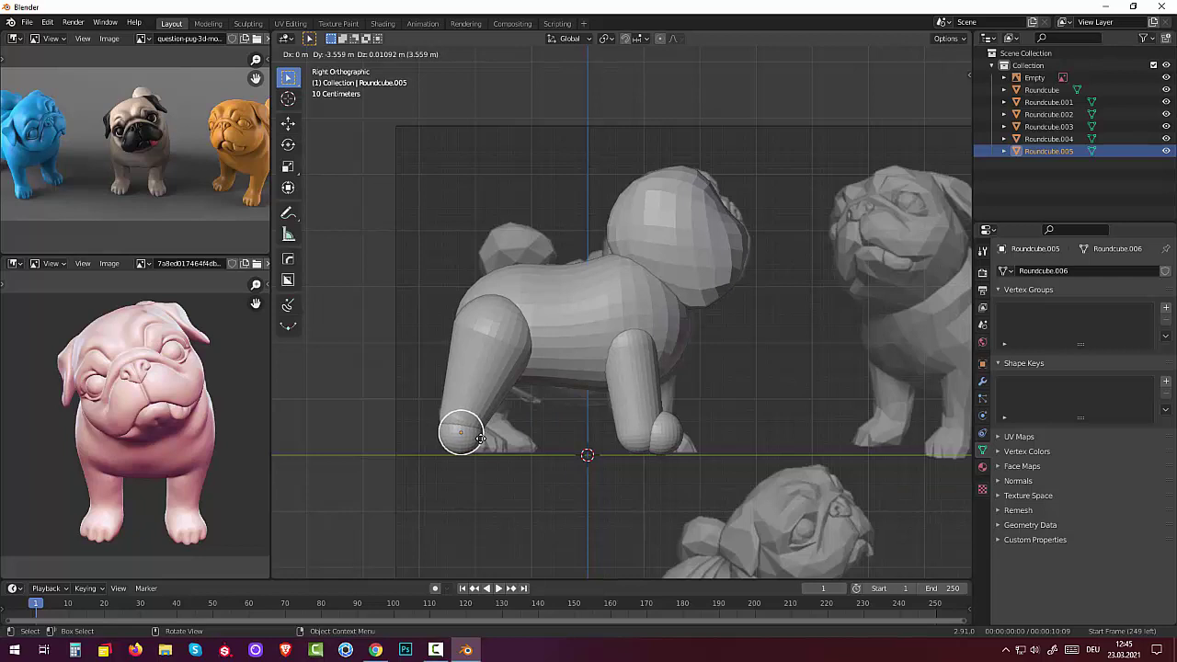
left_click(478, 441)
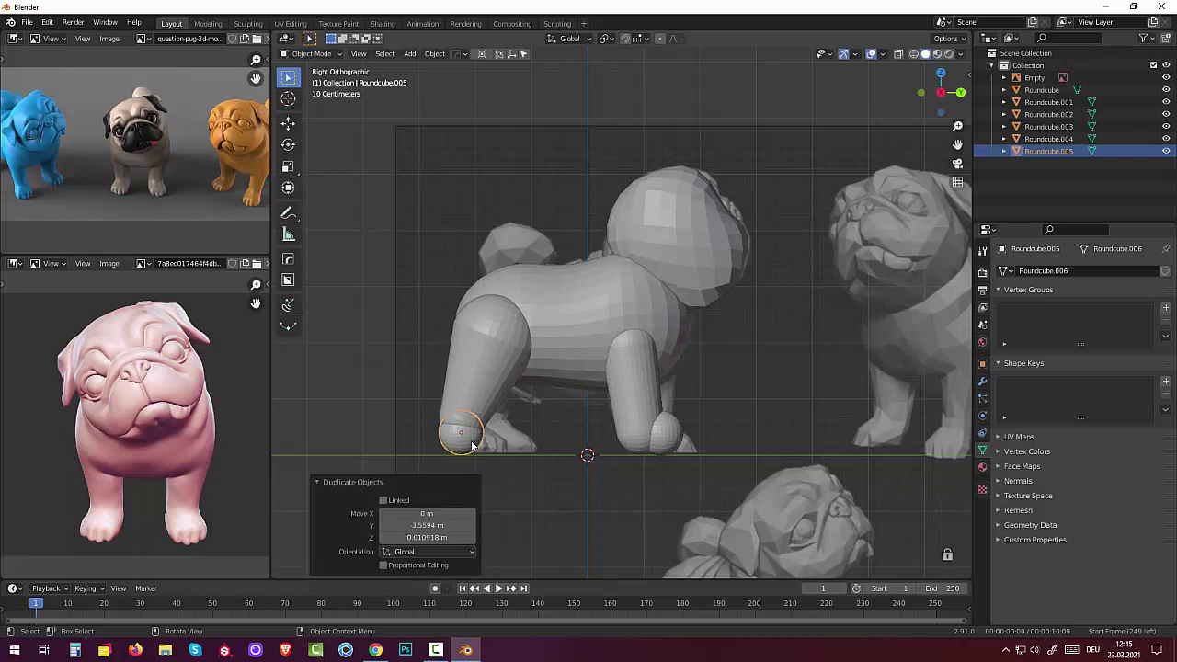
left_click(468, 445)
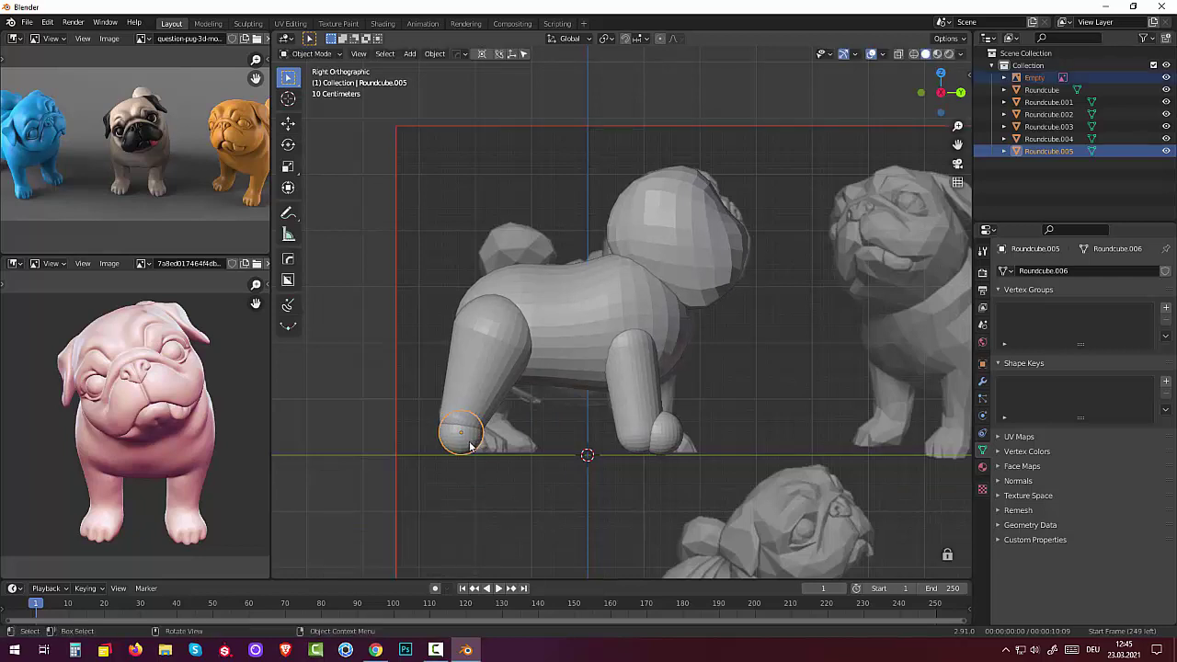
left_click(468, 445)
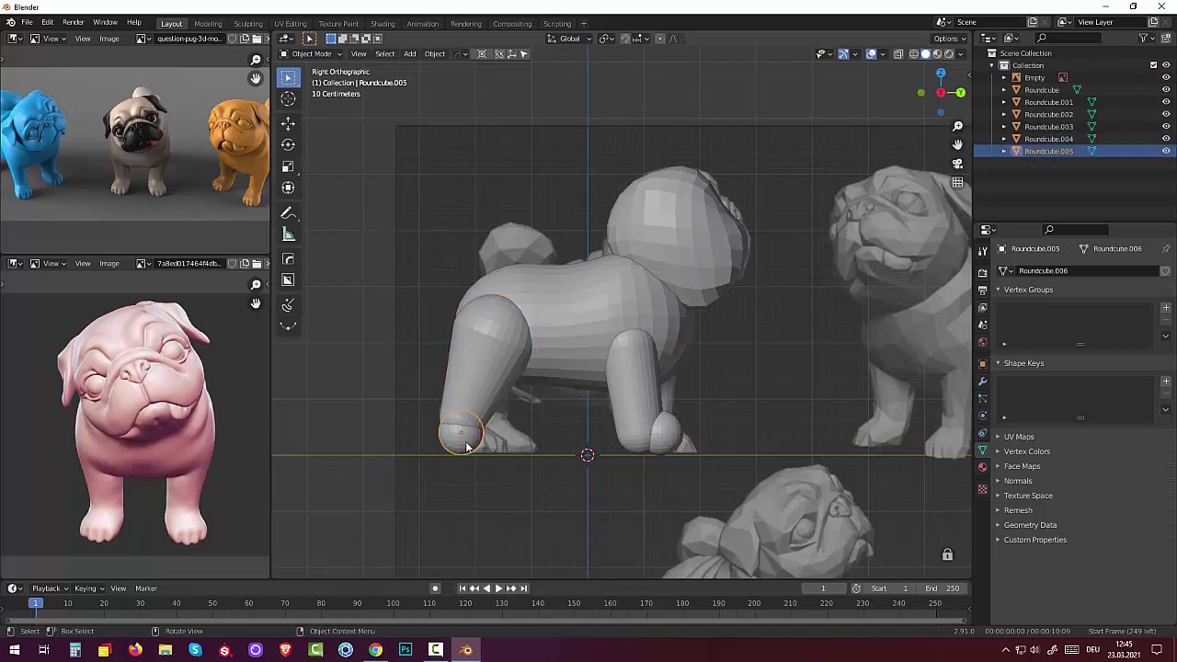
key("g")
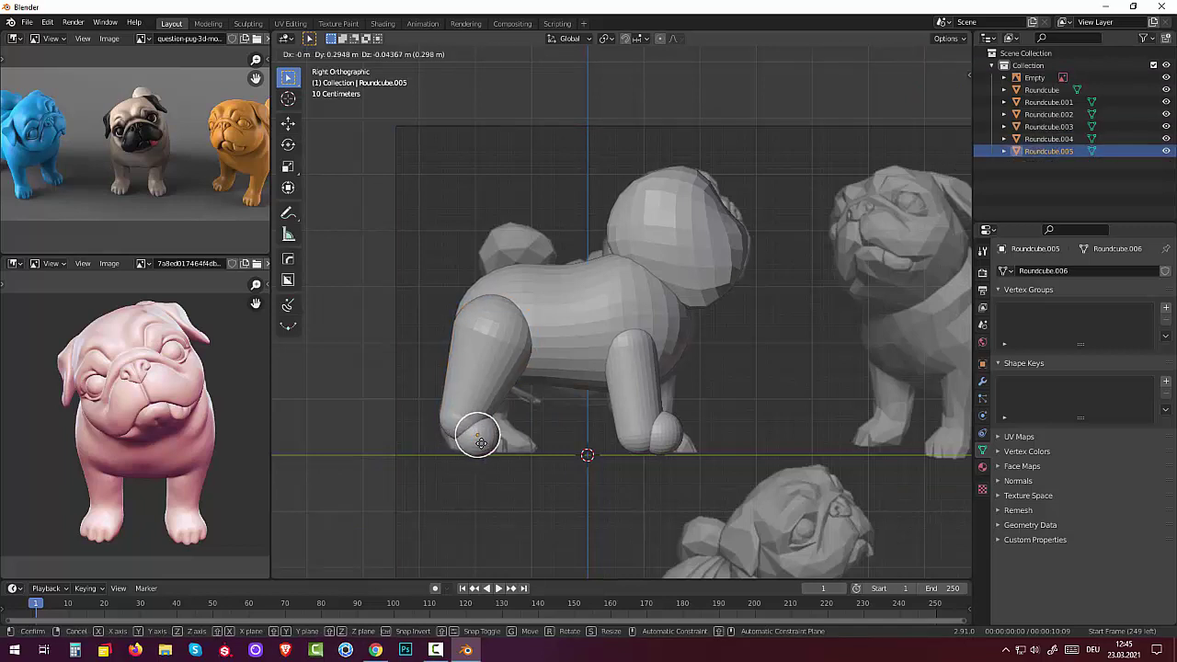
left_click(480, 443)
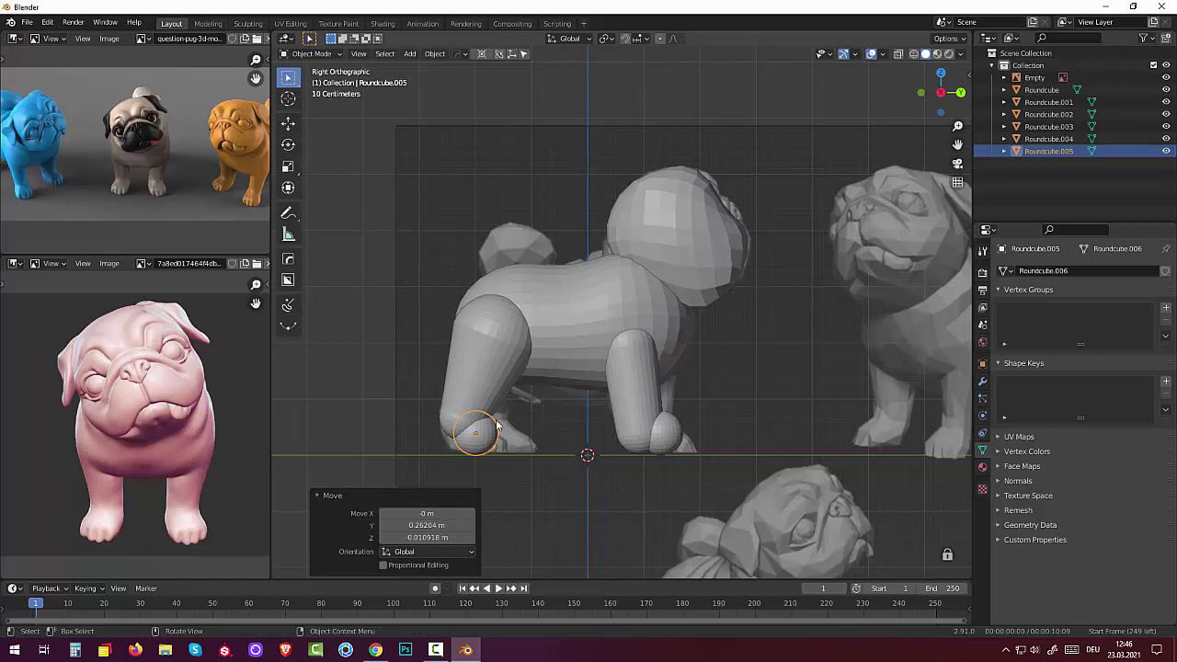
Stretch the back paw Roundcube.005 to 1.451 along Y and tilt it -4.52°.
key("s")
key("y")
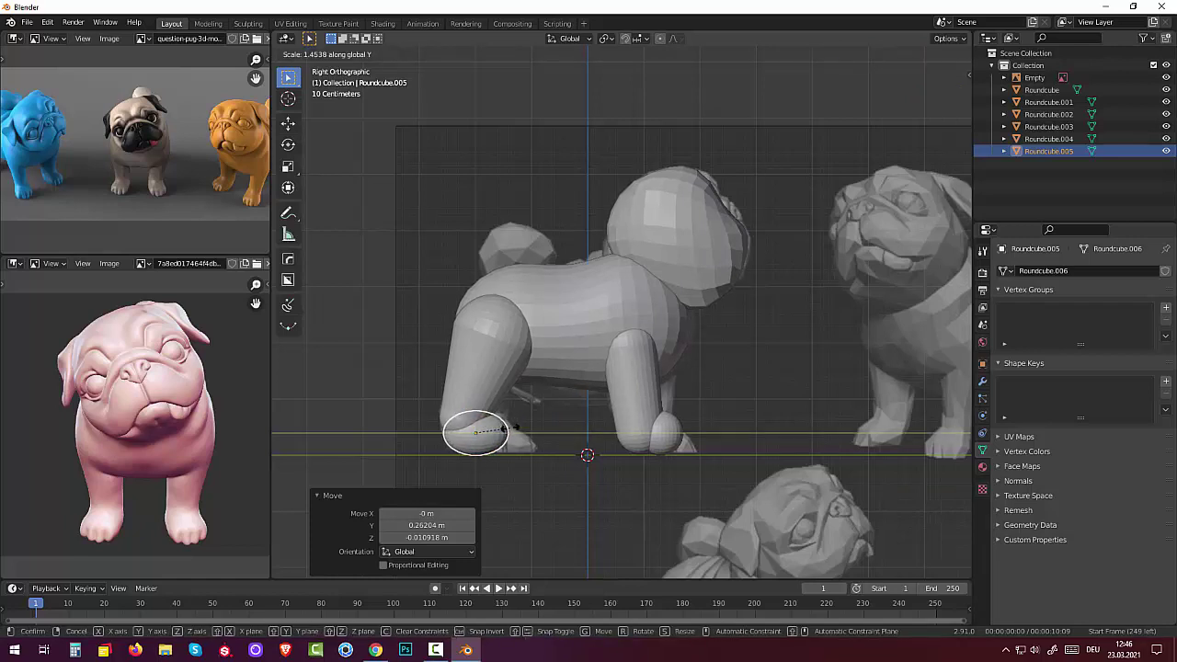
left_click(512, 425)
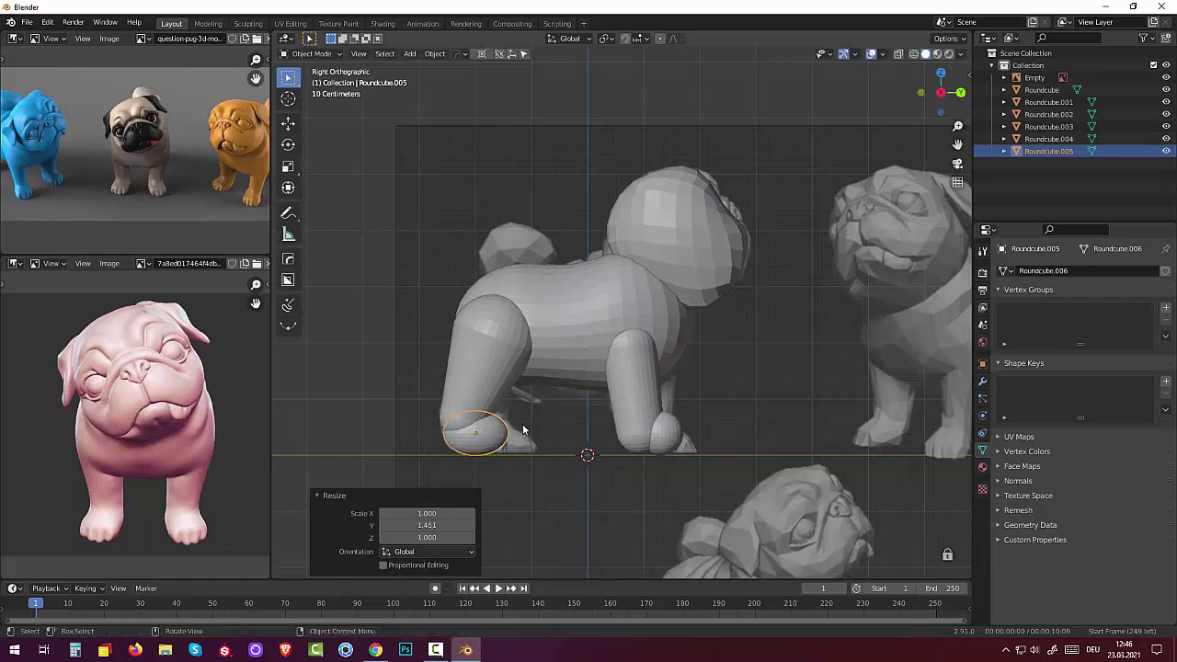
key("r")
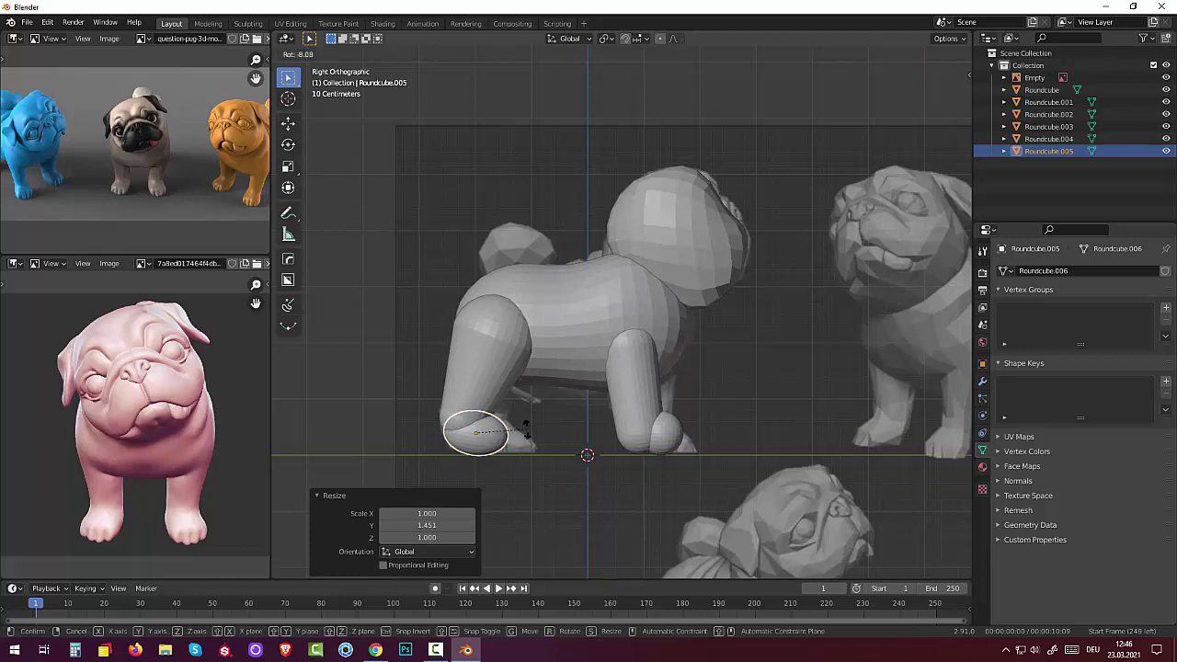
left_click(527, 430)
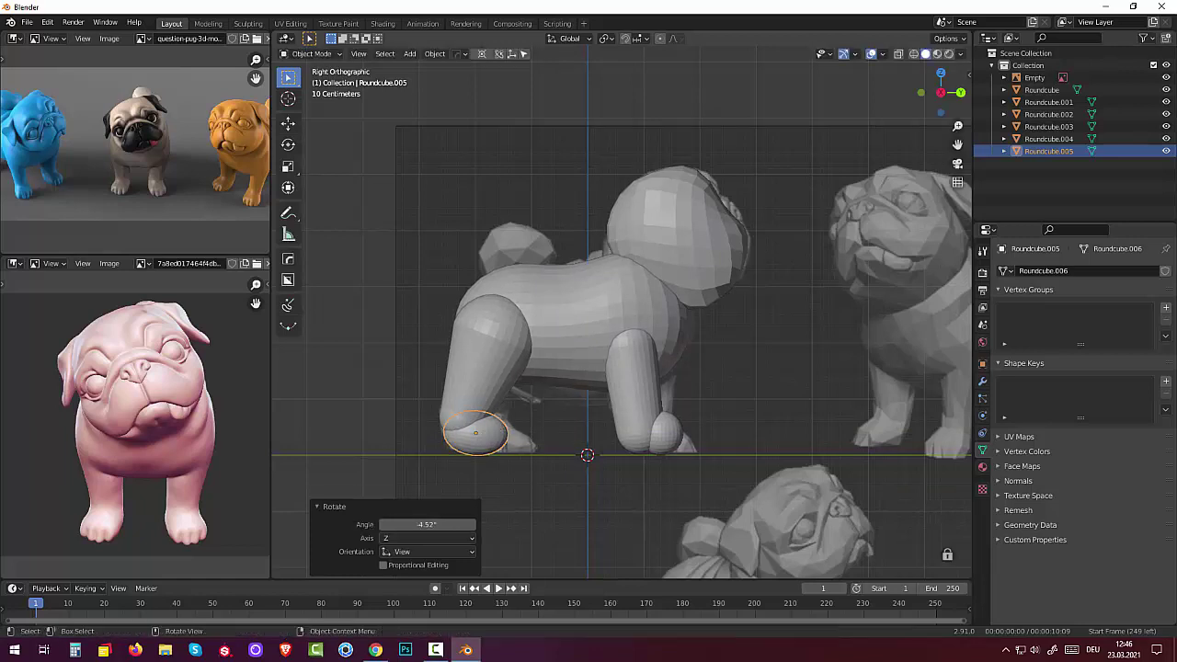
left_click(674, 445)
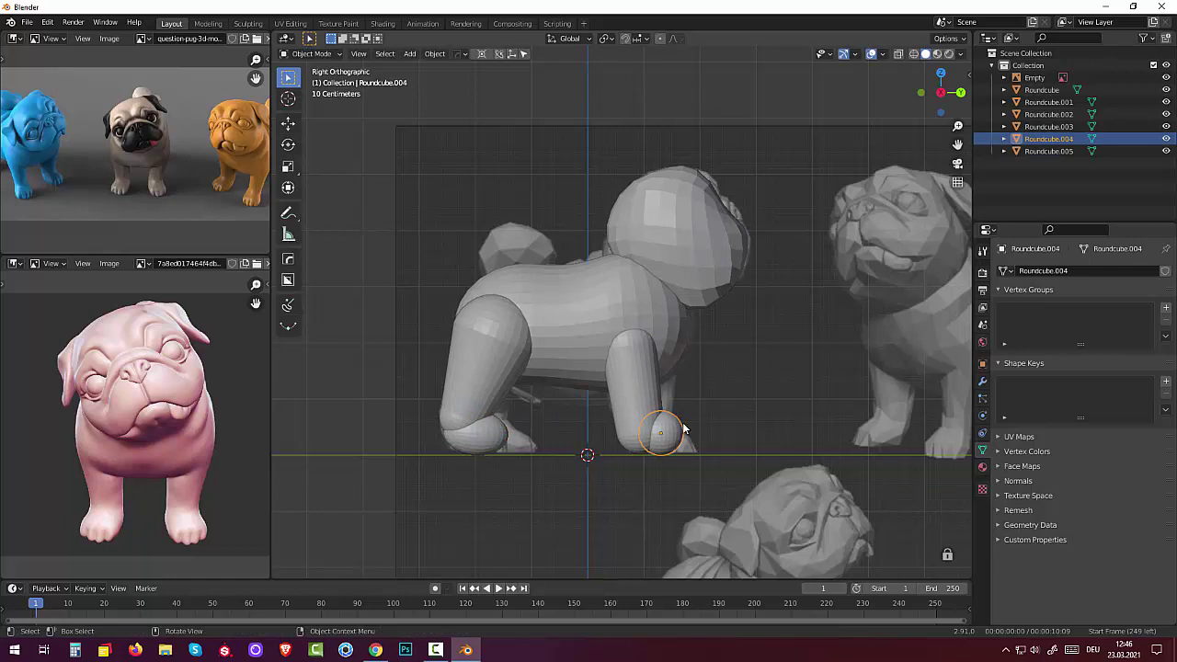
Stretch the front paw Roundcube.004 along Y and give it a slight tilt.
key("s")
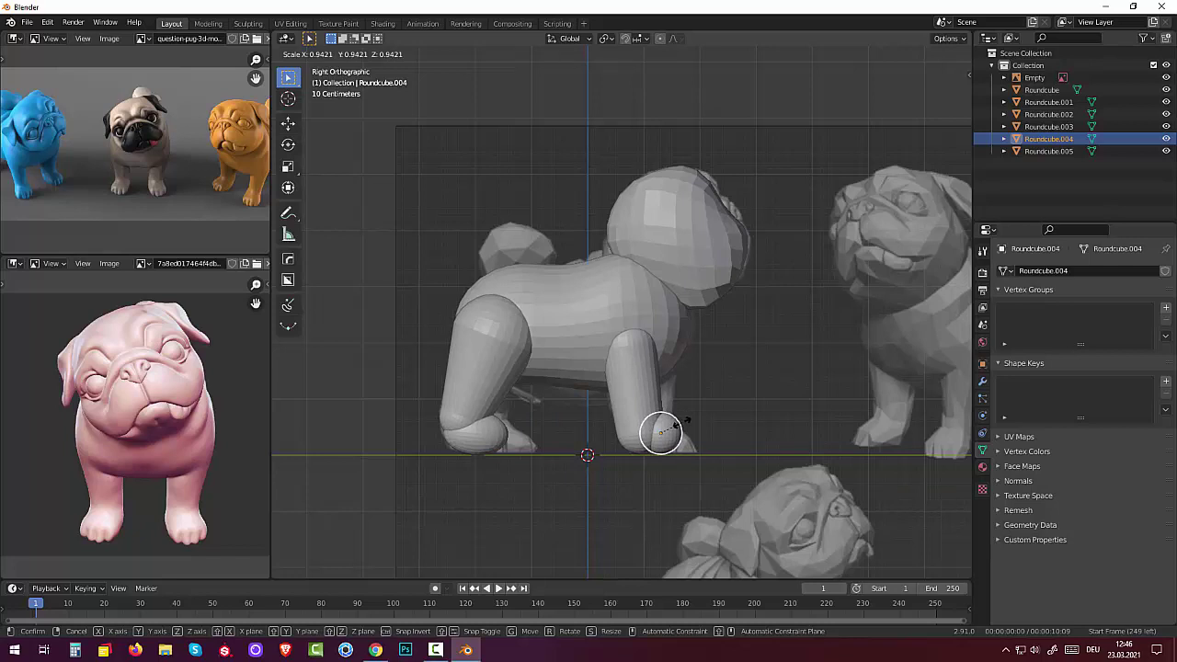
key("y")
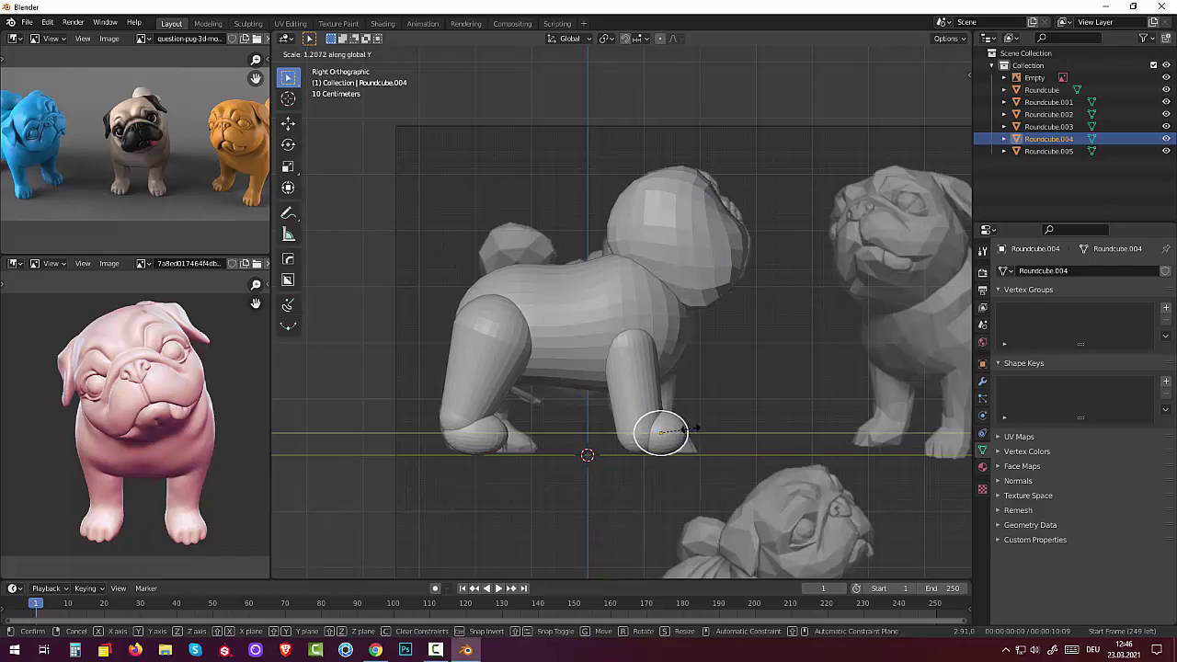
left_click(688, 429)
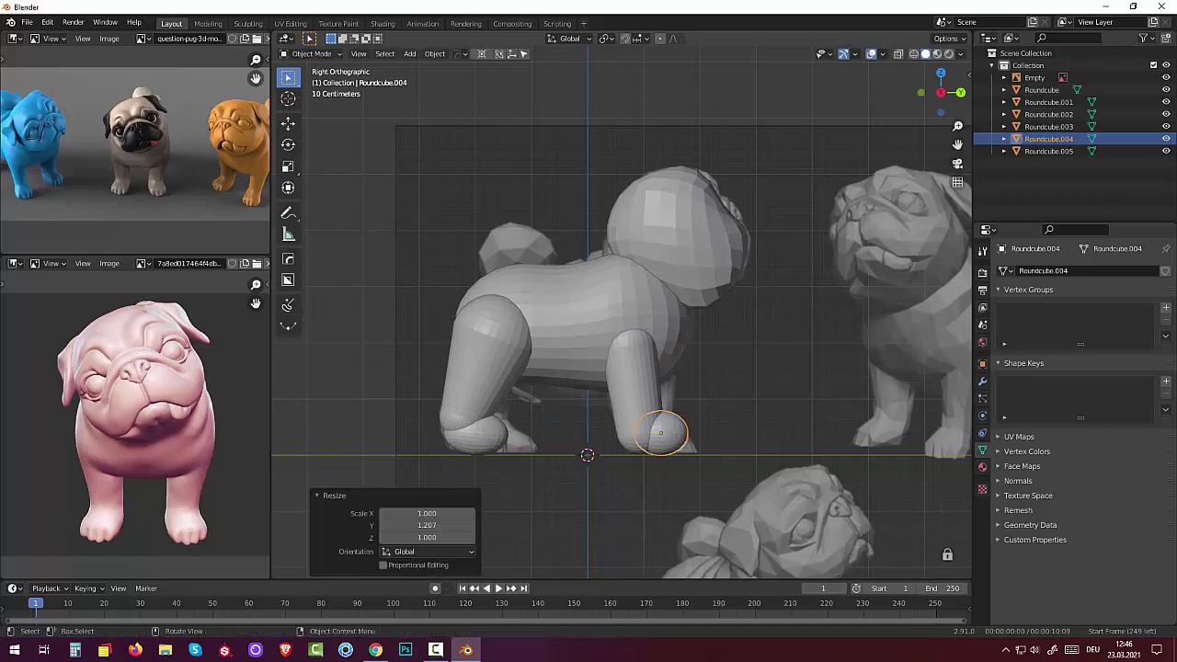
key("r")
left_click(704, 415)
left_click(714, 428)
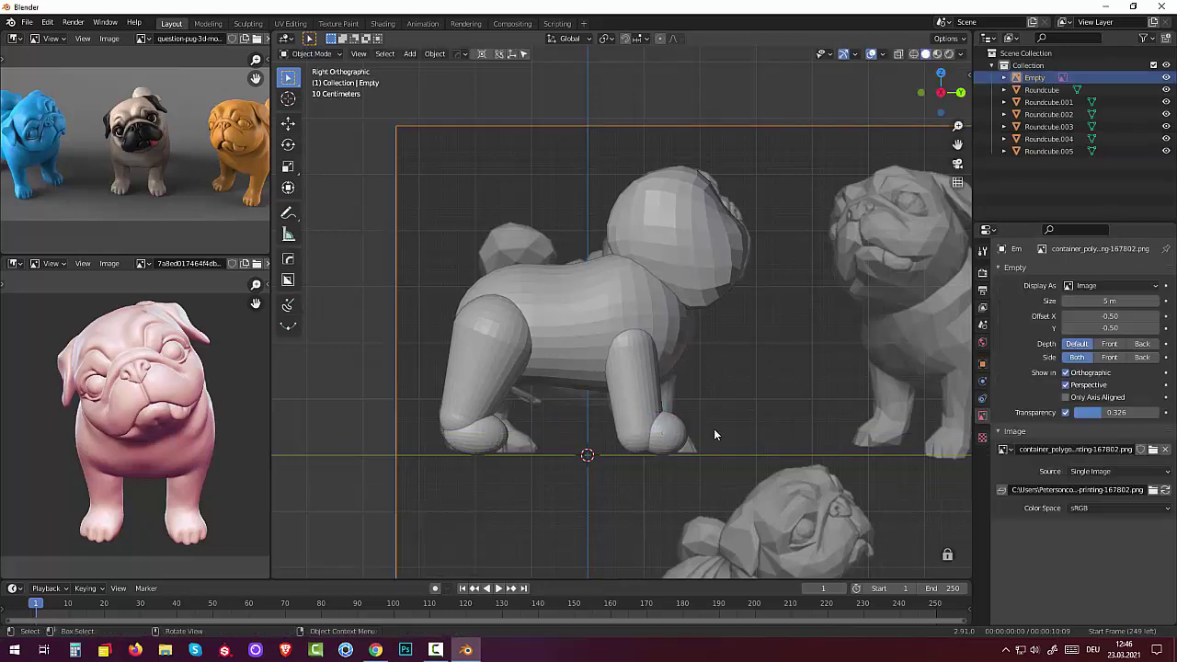
mouse_move(715, 428)
middle_mouse_down()
mouse_move(588, 444)
mouse_move(705, 429)
mouse_move(607, 423)
mouse_move(622, 487)
mouse_move(734, 552)
mouse_move(840, 520)
mouse_move(853, 401)
mouse_move(850, 432)
middle_mouse_up()
Scale the hind leg Roundcube.003 down to 0.801 and its paw Roundcube.005 to 0.9.
left_click(658, 397)
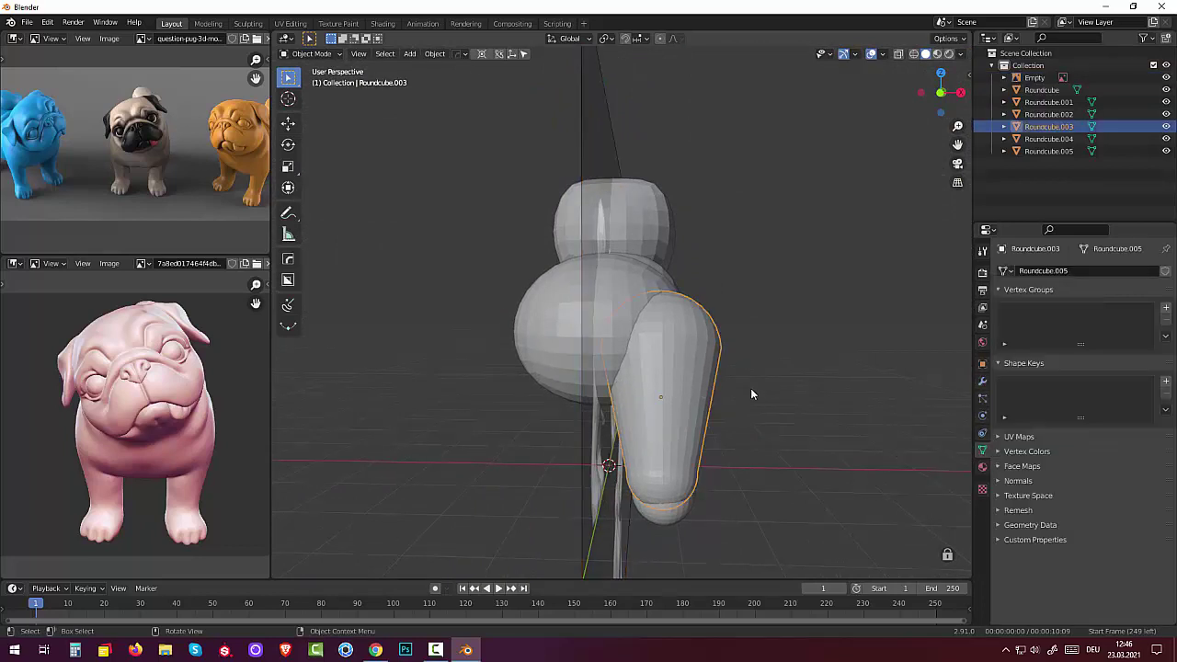
key("s")
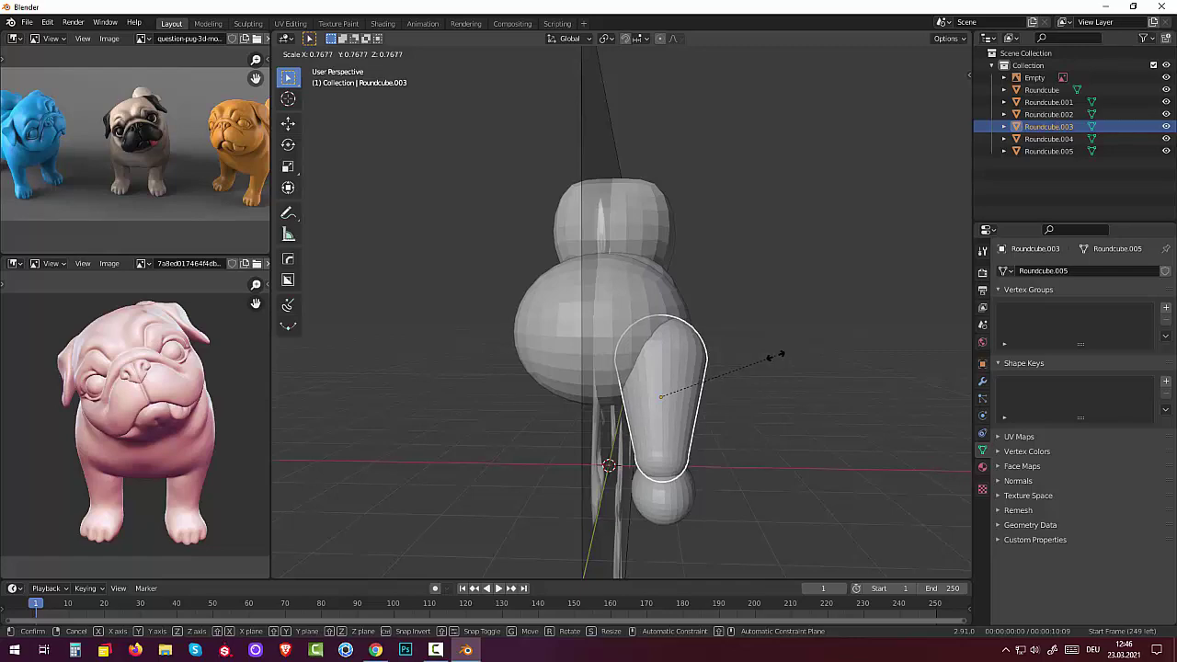
left_click(782, 356)
mouse_move(754, 359)
middle_mouse_down()
mouse_move(546, 362)
mouse_move(521, 423)
mouse_move(515, 515)
mouse_move(613, 477)
mouse_move(653, 355)
middle_mouse_up()
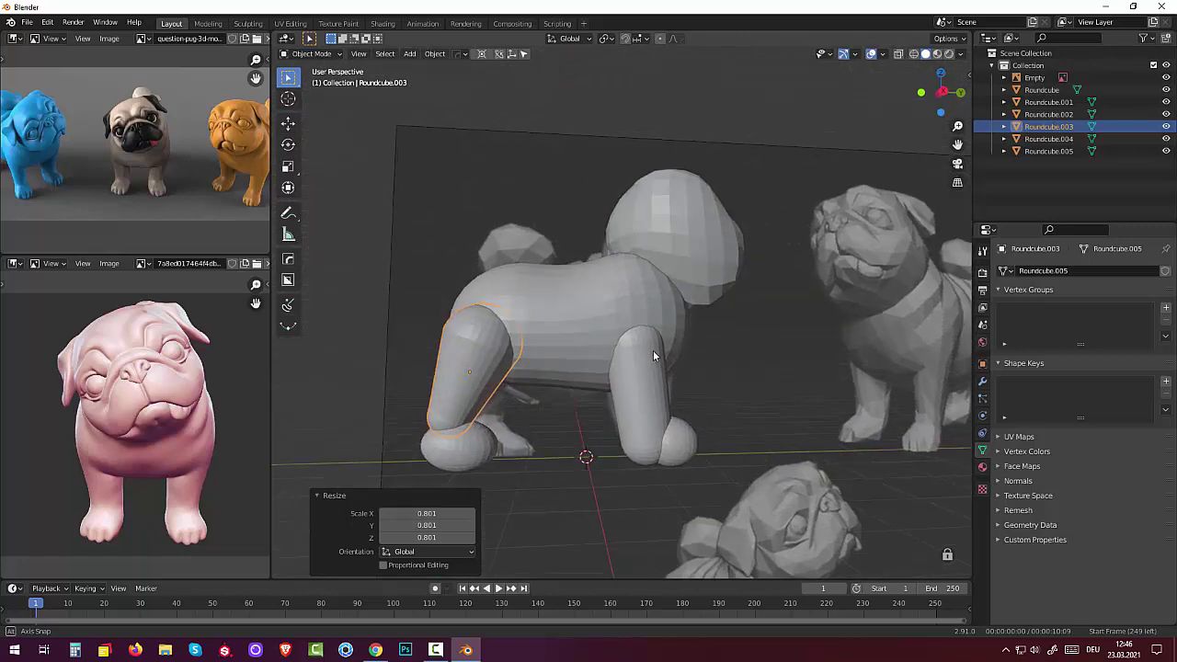
mouse_move(653, 348)
middle_mouse_down()
mouse_move(667, 338)
mouse_move(642, 349)
middle_mouse_up()
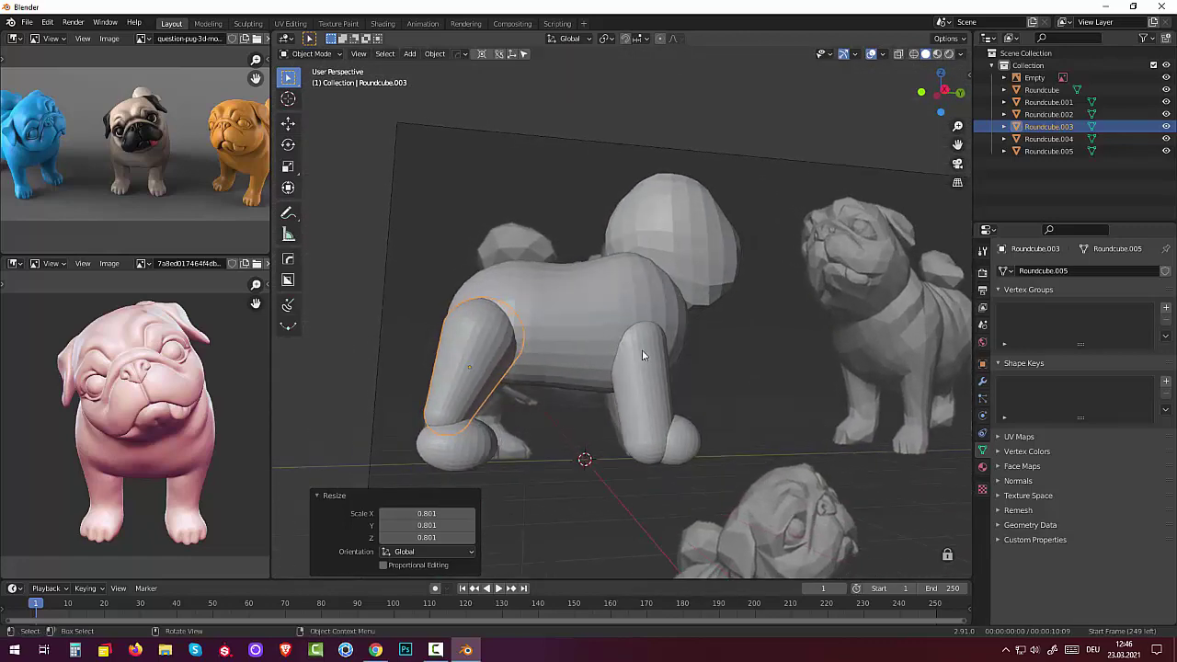
left_click(457, 450)
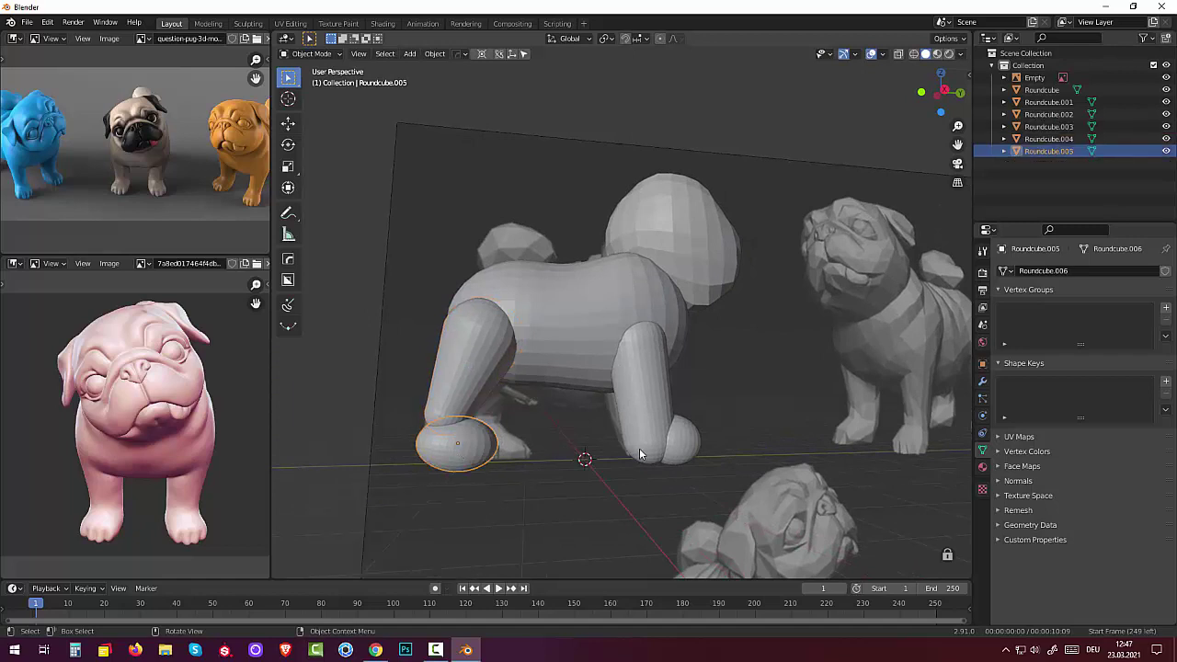
key("s")
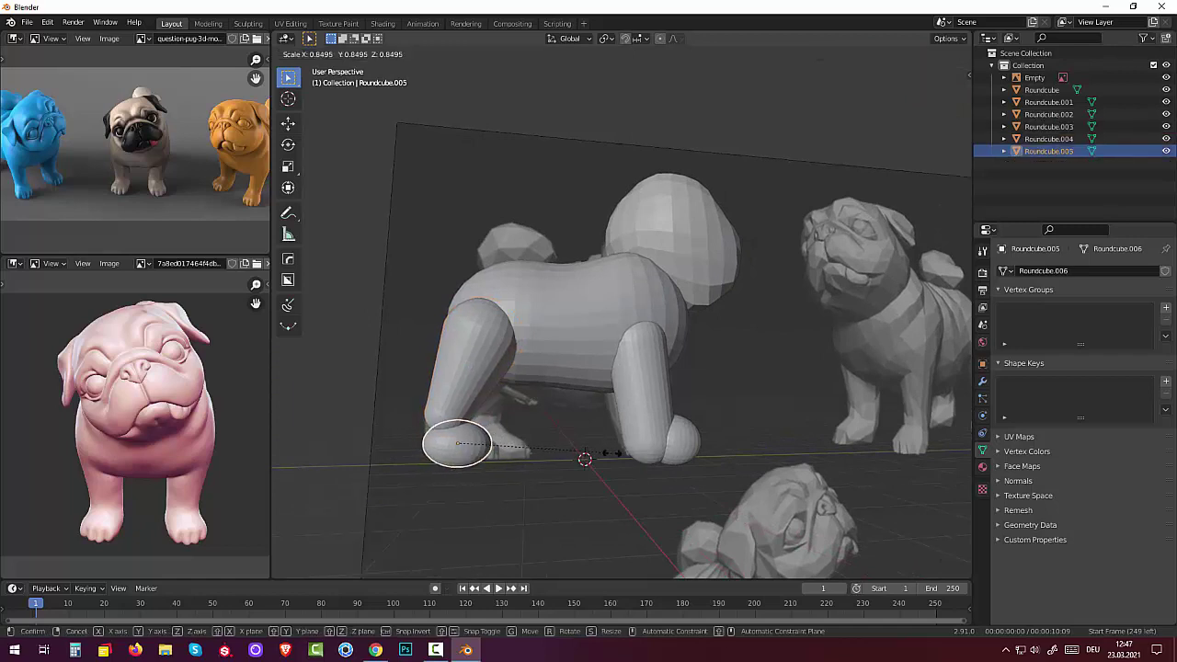
left_click(613, 452)
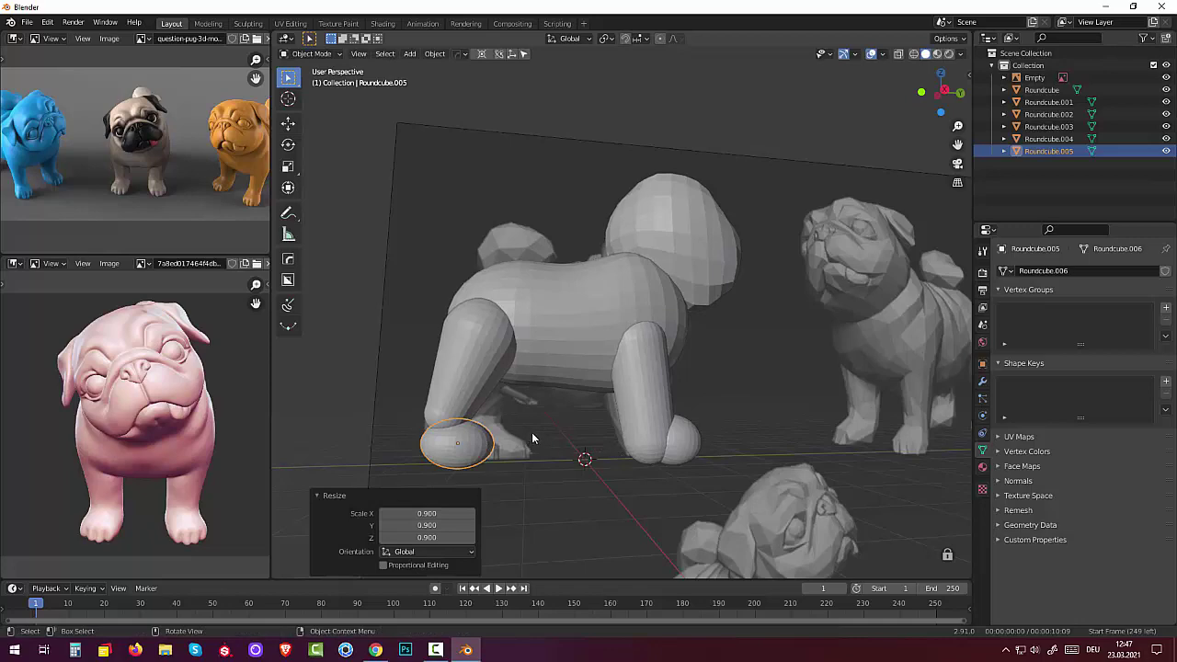
middle_click_drag(531, 432, 500, 418)
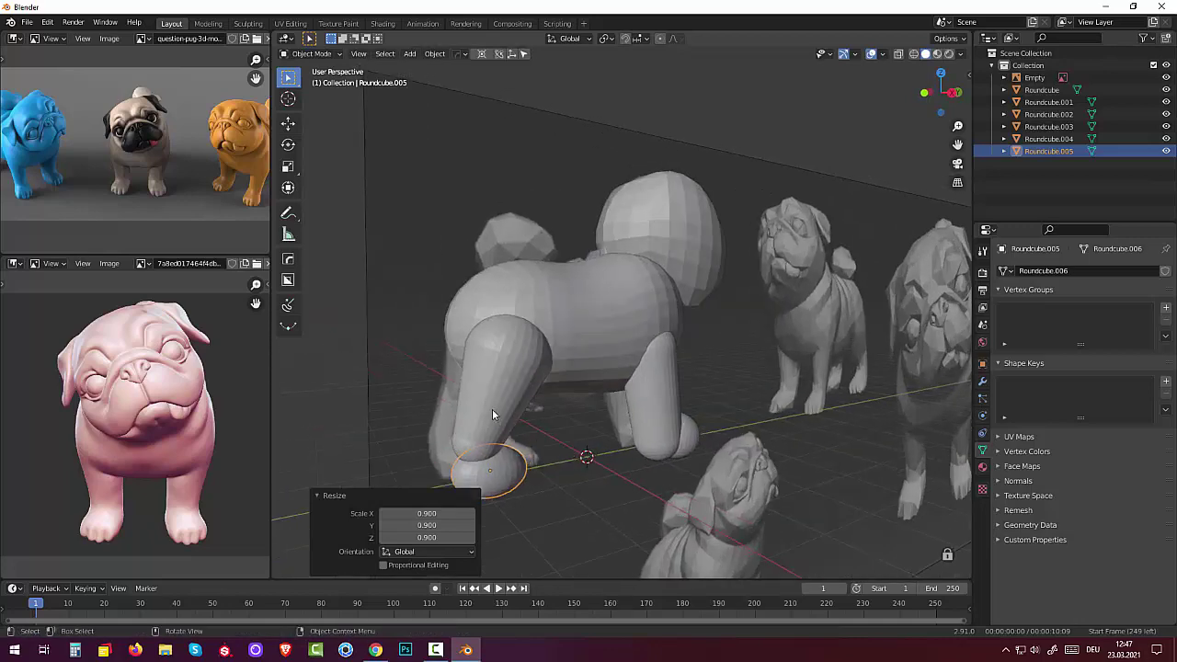
left_click(492, 408)
Stretch the hind leg along Z to make it taller, then select the back paw and leg together.
key("s")
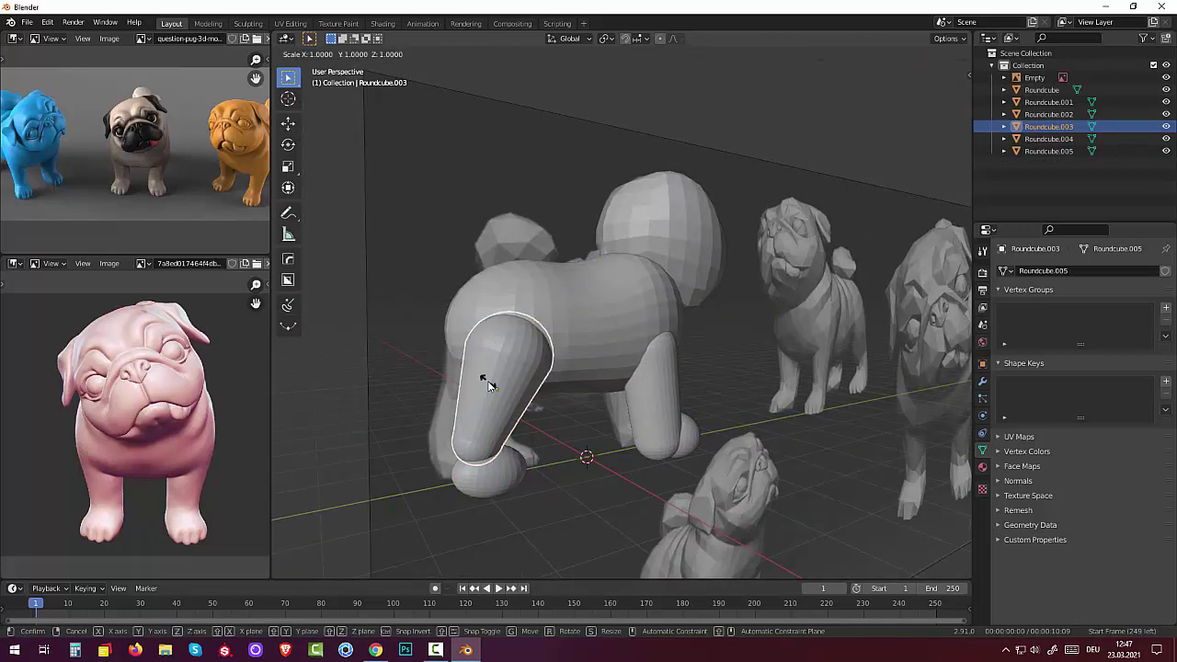
key("z")
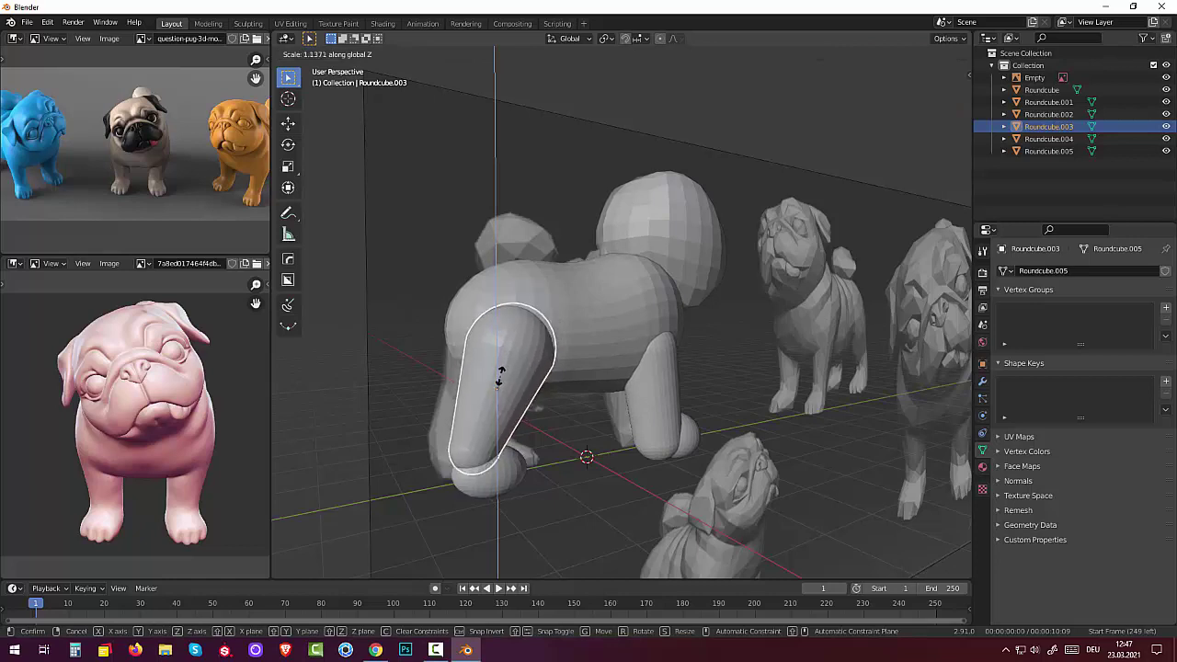
left_click(499, 377)
left_click(361, 467)
mouse_move(368, 442)
middle_mouse_down()
mouse_move(435, 437)
mouse_move(445, 451)
mouse_move(605, 472)
mouse_move(575, 461)
mouse_move(582, 454)
mouse_move(325, 444)
mouse_move(310, 475)
mouse_move(312, 464)
mouse_move(467, 457)
mouse_move(445, 437)
mouse_move(452, 451)
middle_mouse_up()
left_click(452, 443)
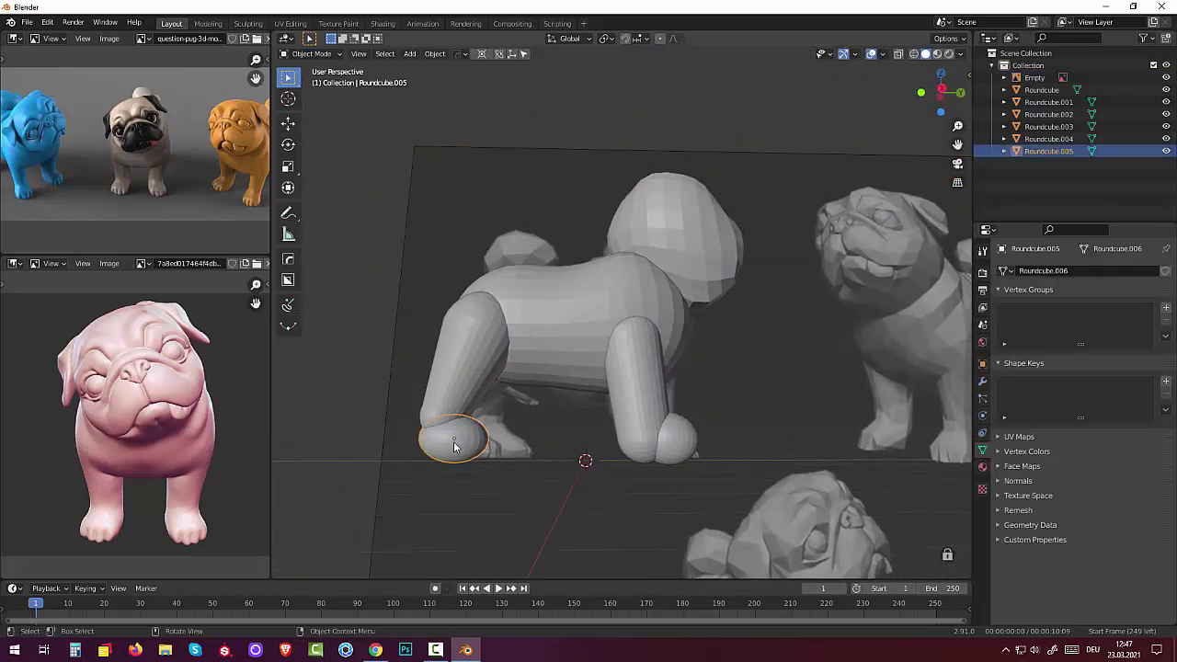
key("shift")
left_click(453, 382, "shift")
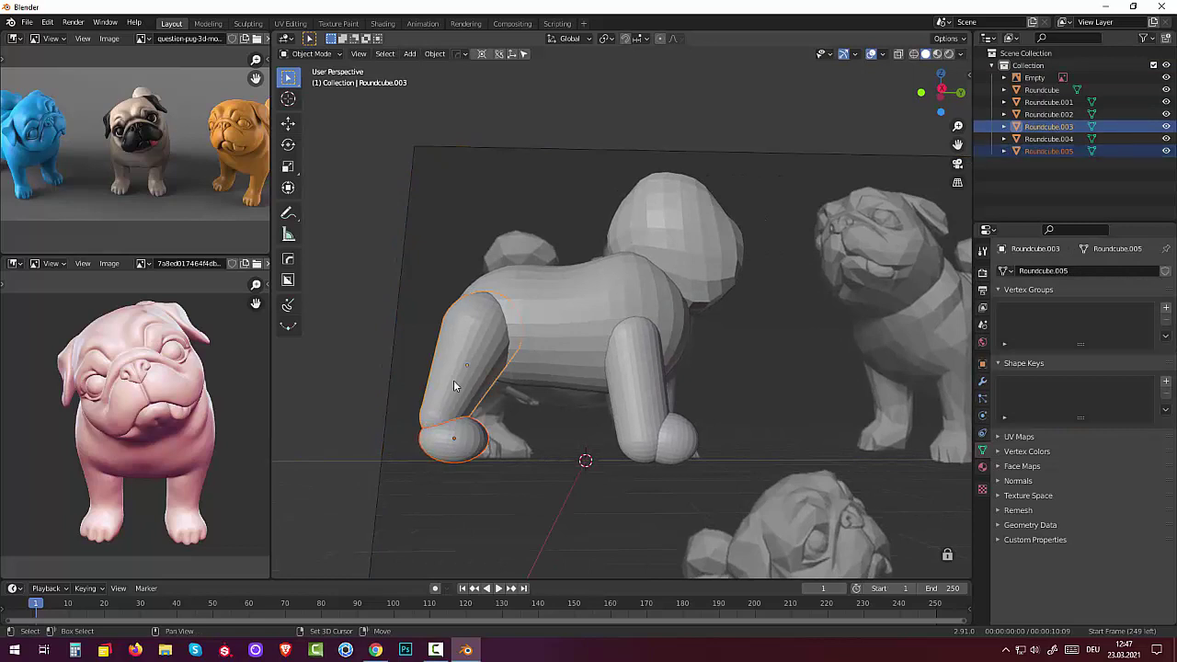
Join the back paw into the back leg and reset its location, rotation and scale.
right_click(451, 446)
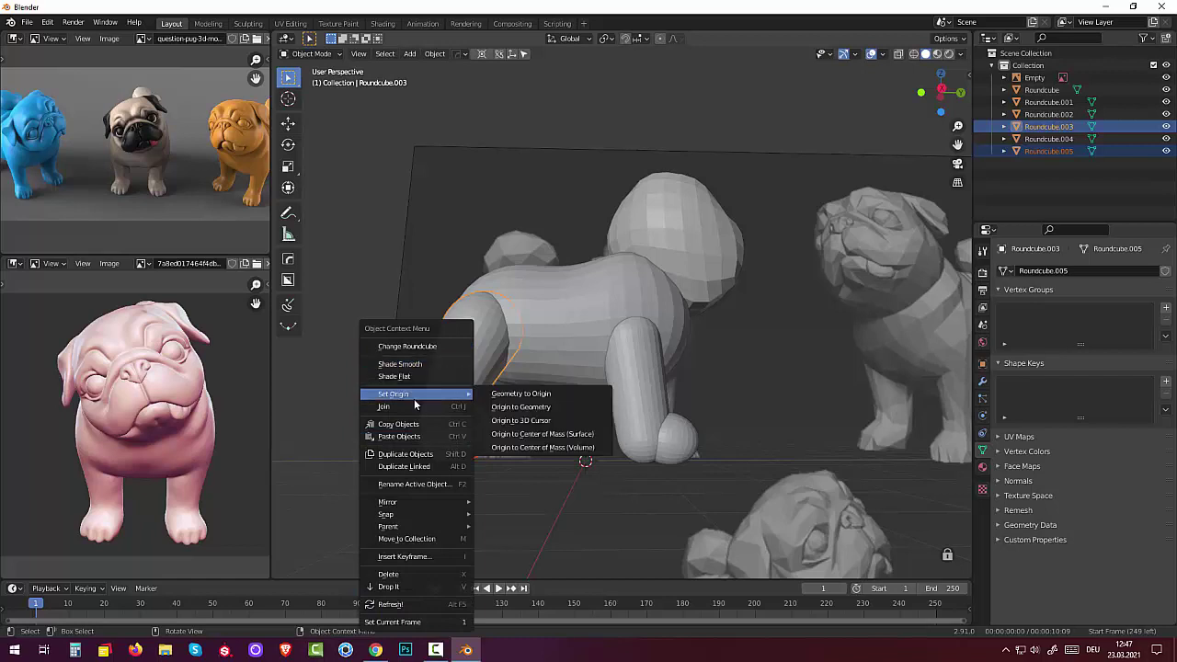
left_click(414, 406)
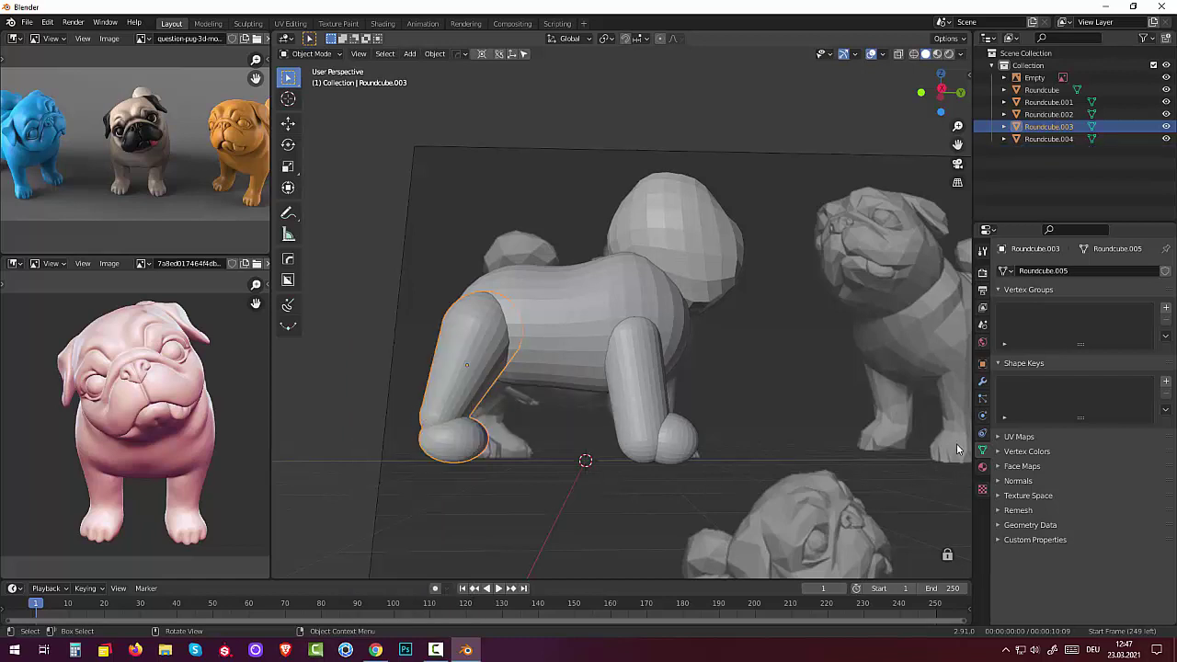
left_click(967, 73)
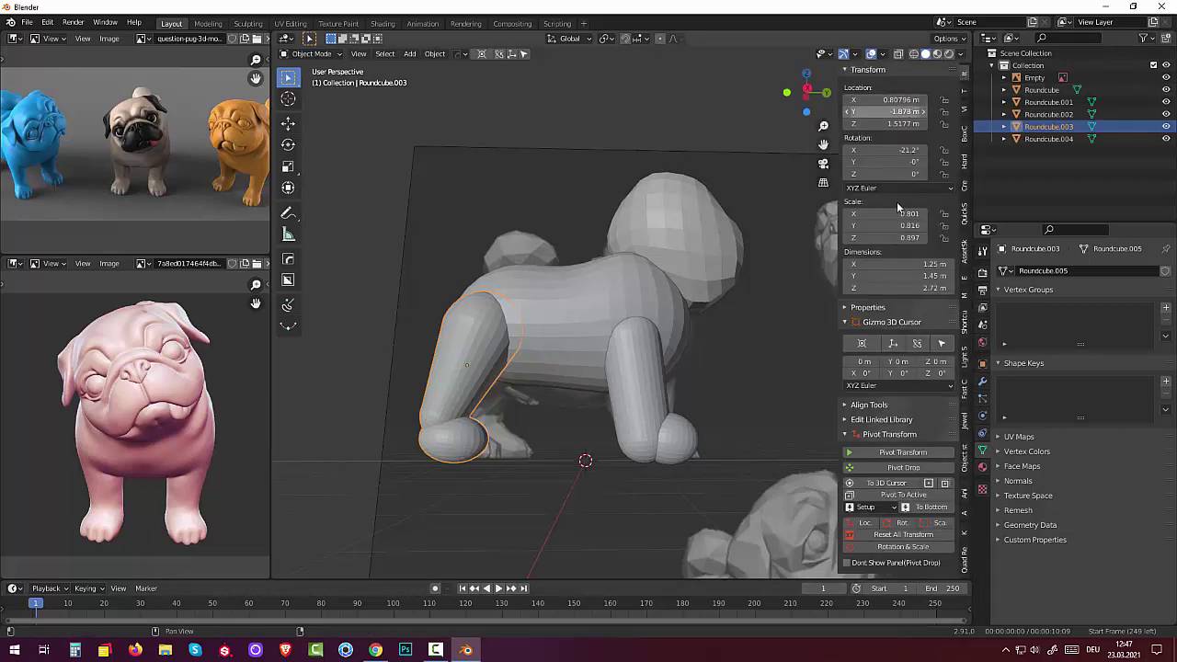
left_click(895, 536)
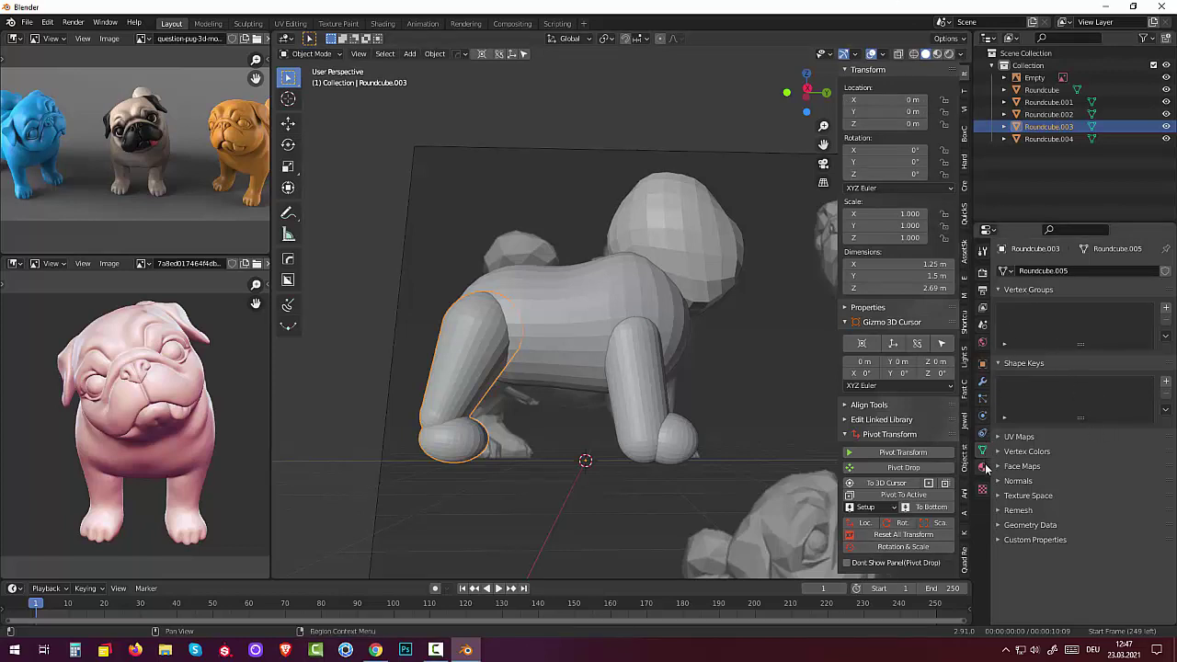
left_click(981, 380)
Add a Mirror modifier to the back leg, then select the front paw and front leg.
left_click(1018, 272)
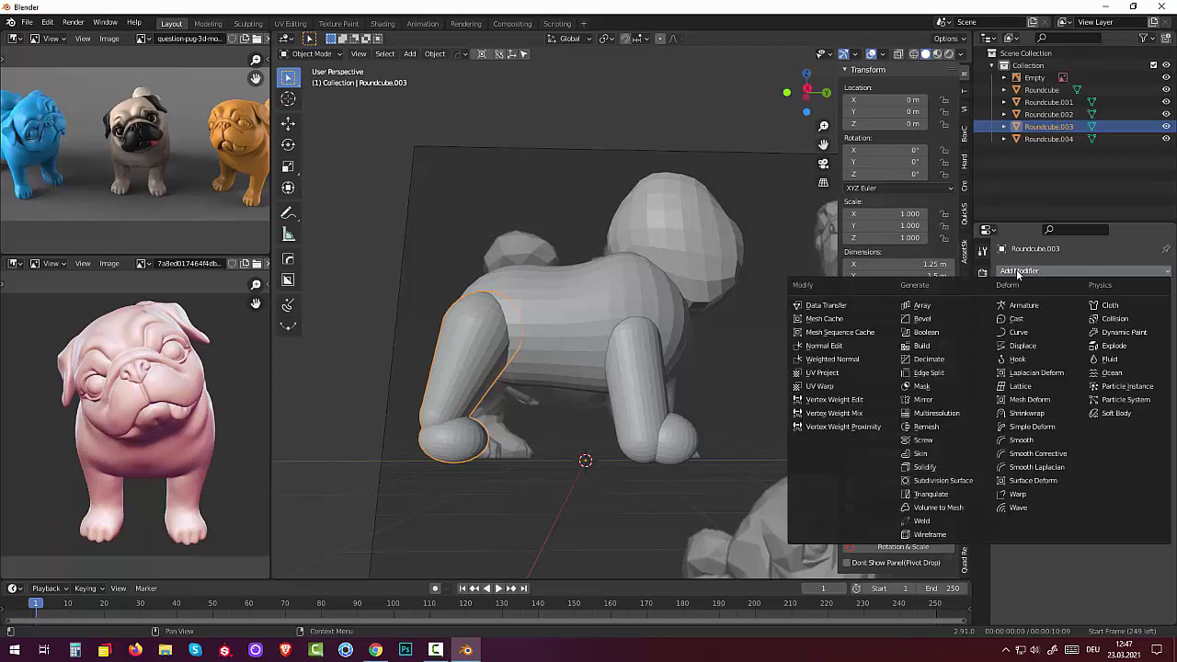
left_click(938, 398)
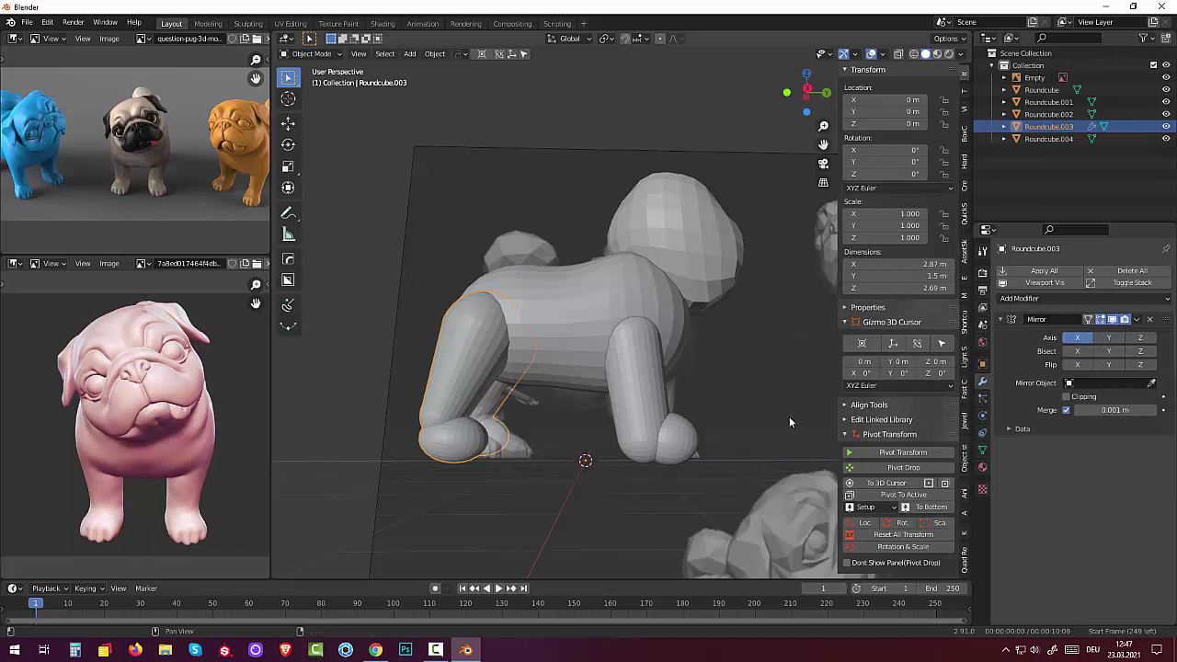
left_click(671, 436)
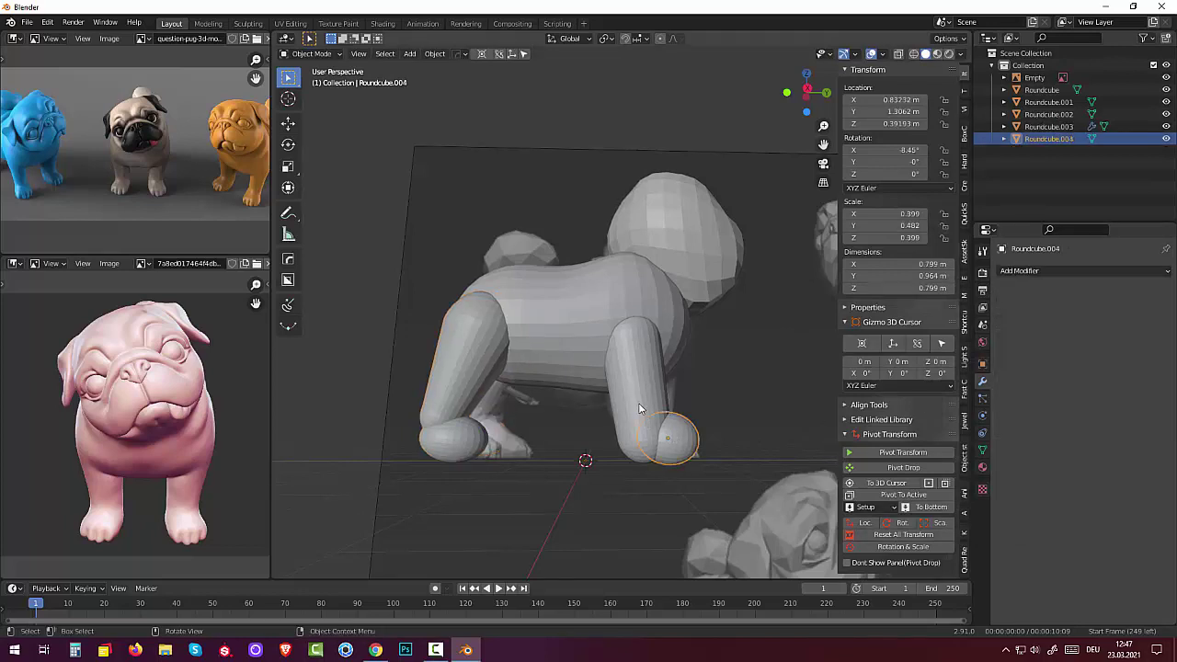
left_click(641, 408, "shift")
Join the front paw and leg as Roundcube.002, reset its transforms, and add a Mirror modifier.
right_click(641, 407)
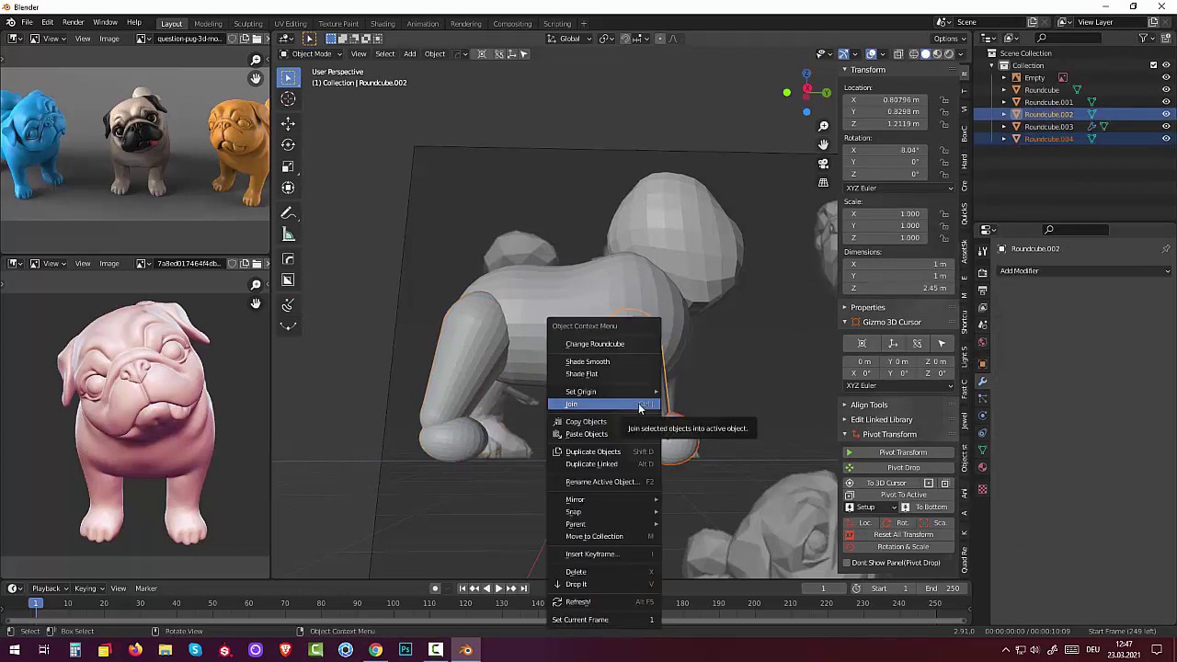
left_click(641, 405)
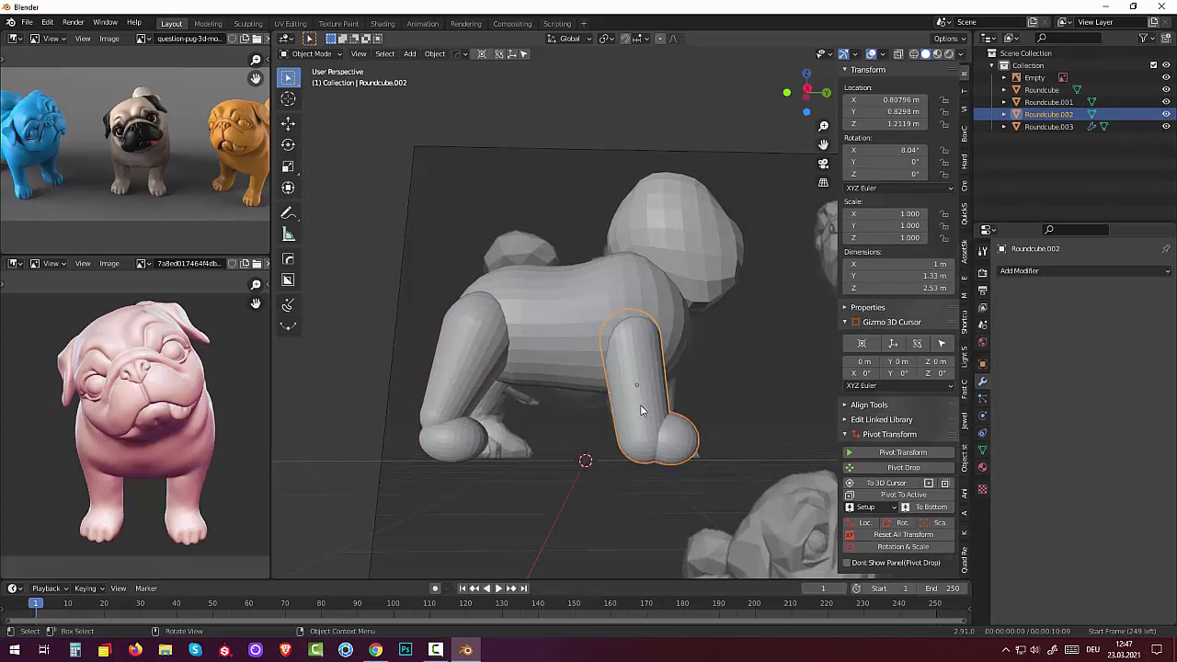
left_click(903, 534)
left_click(1015, 271)
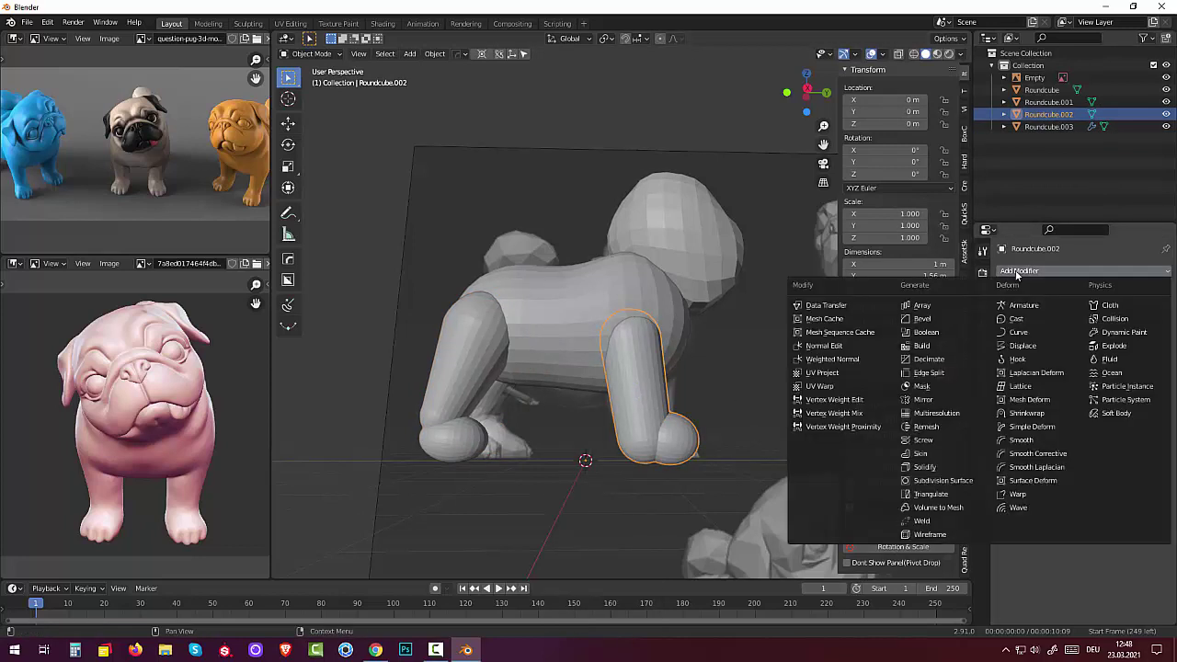
left_click(936, 399)
left_click(625, 490)
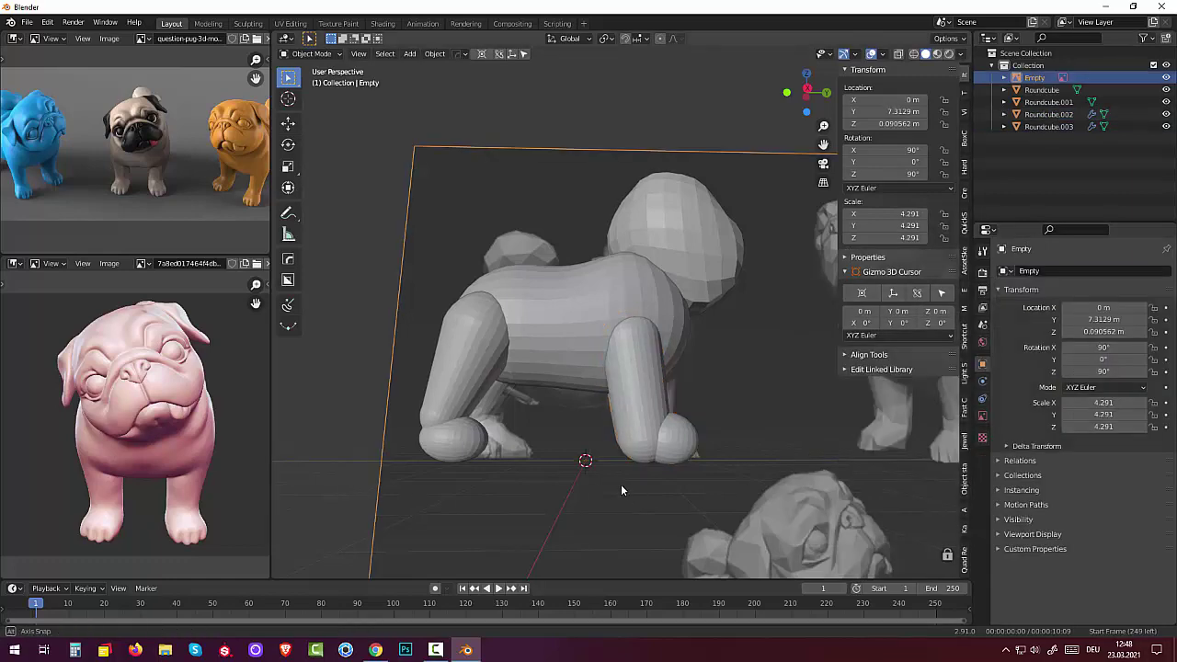
Select the pug's head, then add the body, right leg and left leg to the selection.
mouse_move(620, 483)
middle_mouse_down()
mouse_move(485, 501)
mouse_move(515, 484)
mouse_move(636, 476)
mouse_move(641, 514)
mouse_move(638, 502)
middle_mouse_up()
left_click(674, 258)
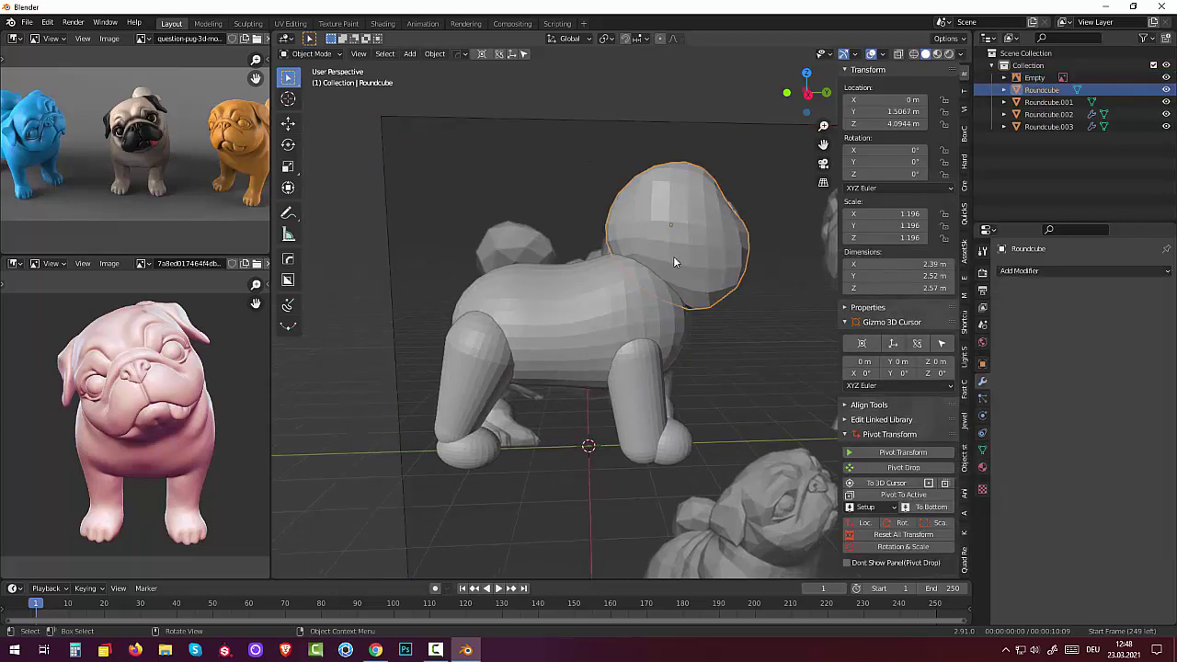
left_click(591, 311, "shift")
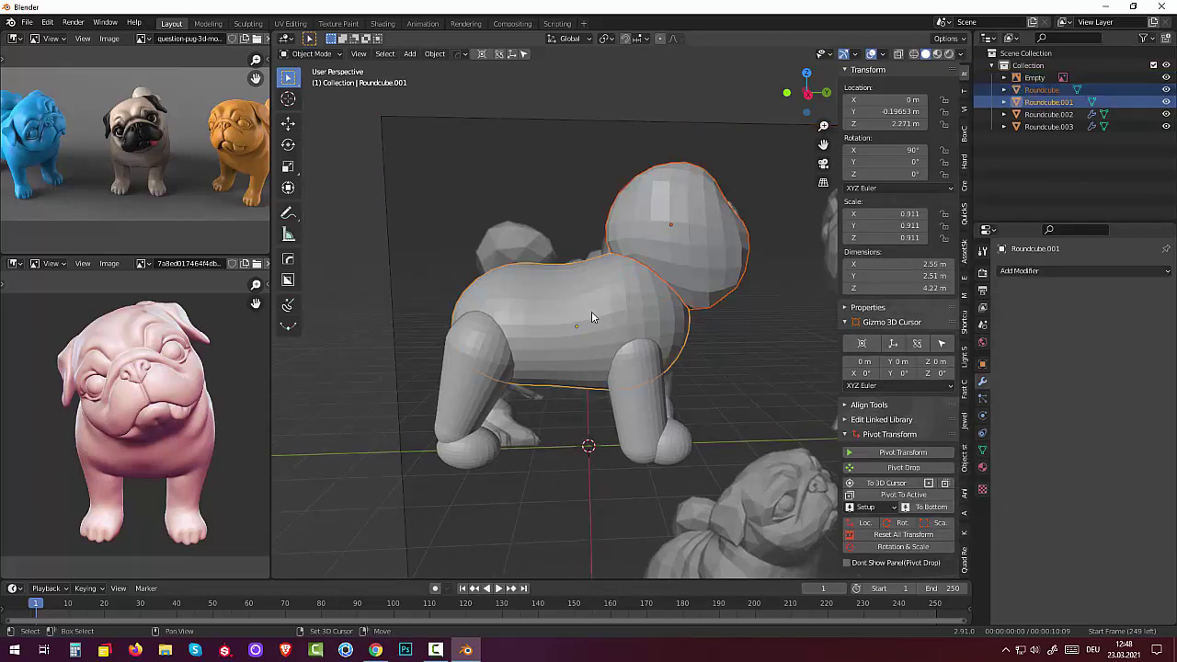
mouse_move(563, 327)
middle_mouse_down()
mouse_move(456, 345)
mouse_move(338, 318)
mouse_move(581, 326)
mouse_move(525, 319)
middle_mouse_up()
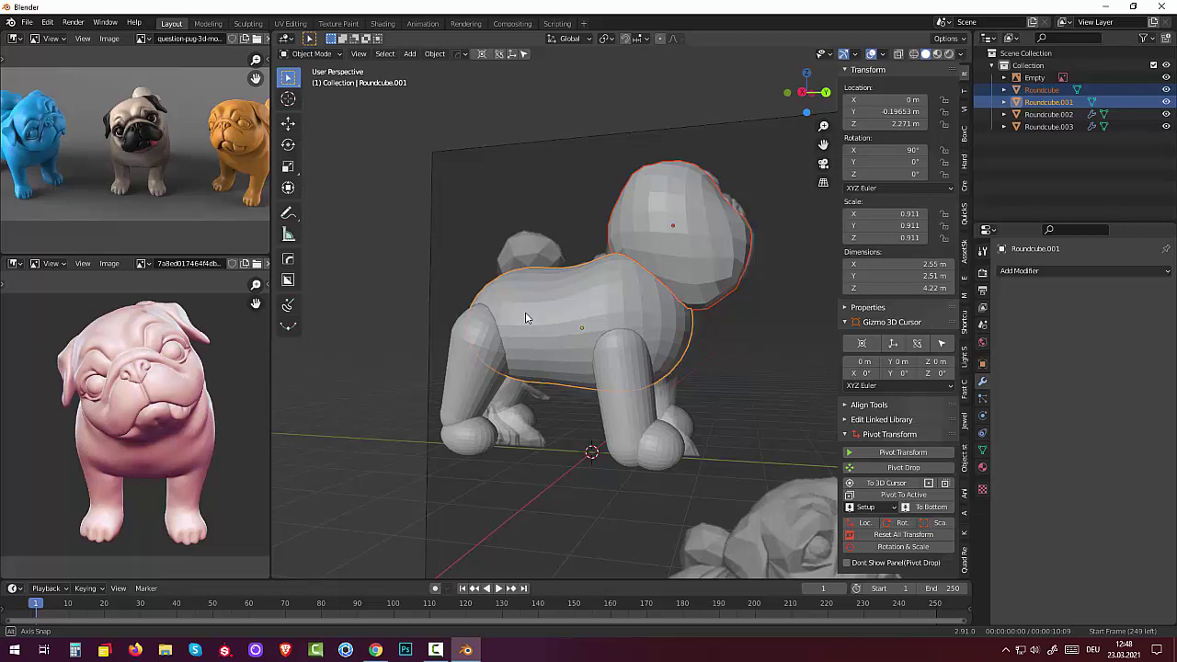
middle_click_drag(524, 317, 540, 316)
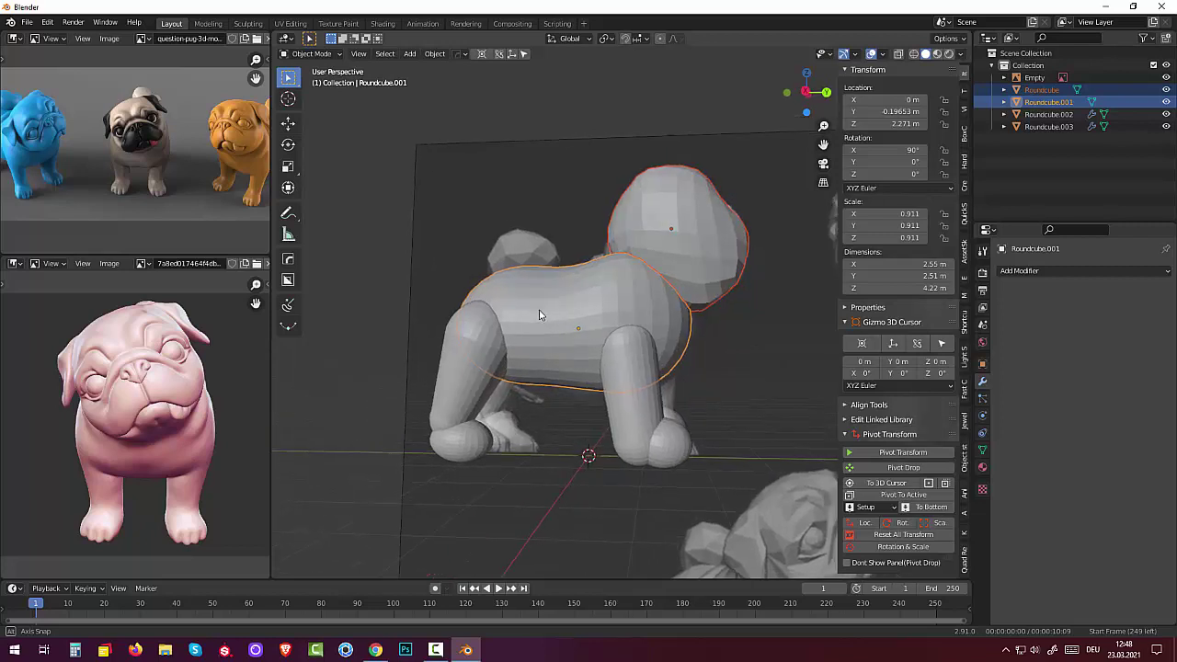
middle_click_drag(540, 315, 531, 371)
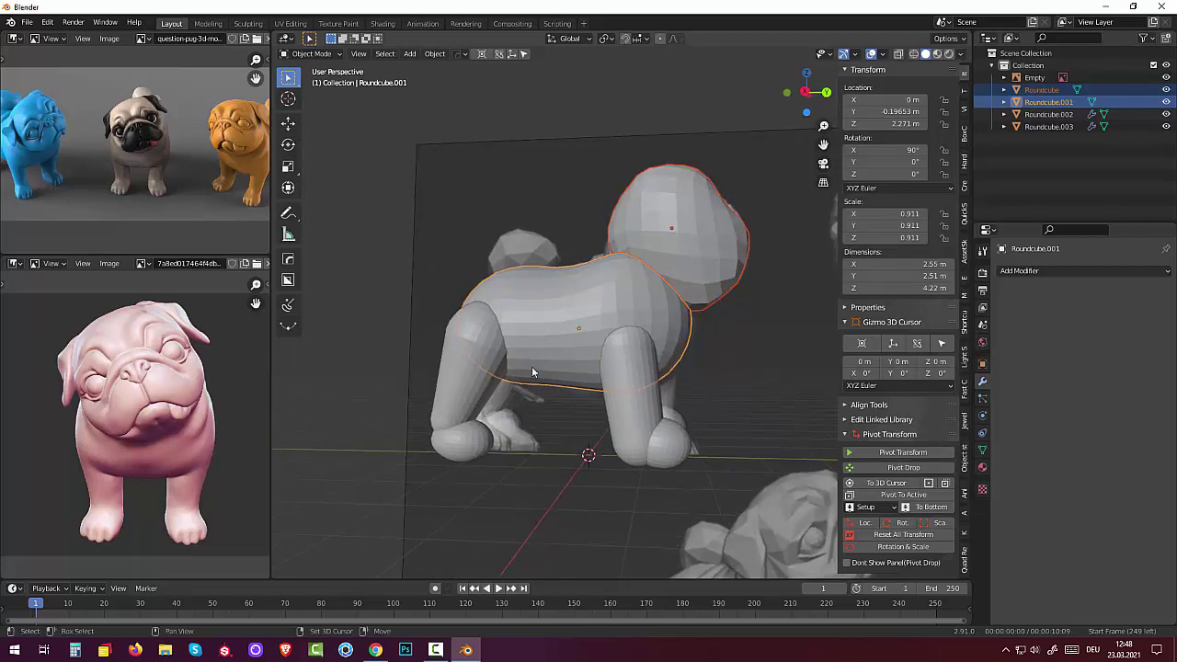
left_click(643, 432, "shift")
left_click(468, 406, "shift")
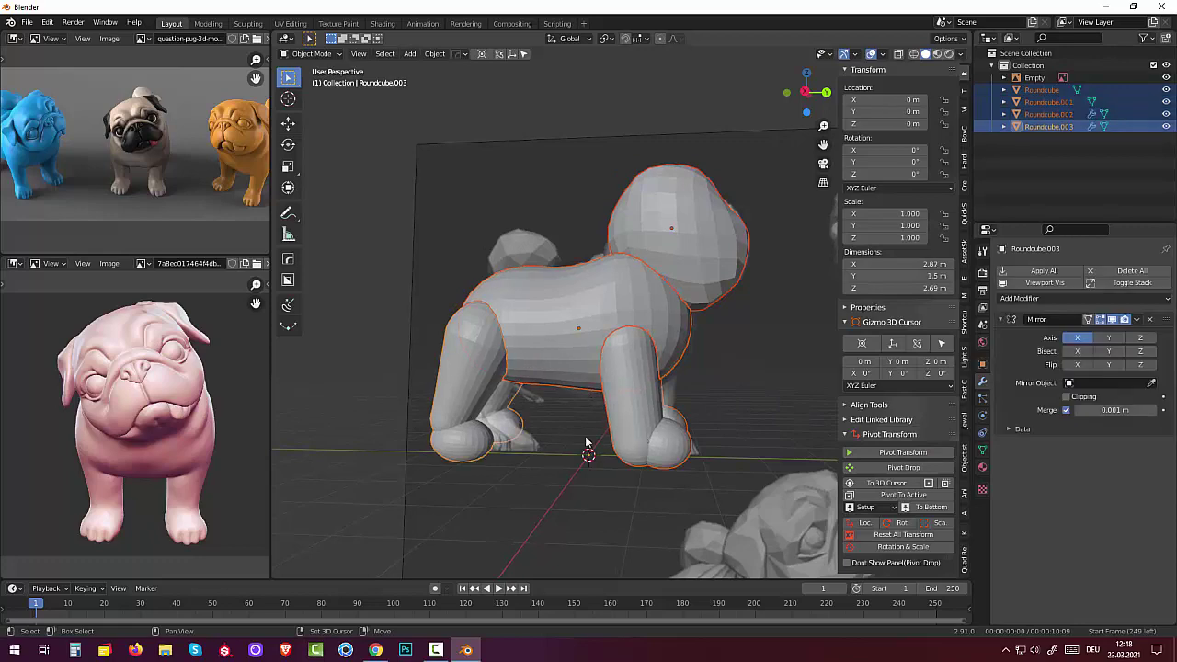
Apply the Mirror modifiers on both leg pieces, Roundcube.003 and Roundcube.002.
middle_click_drag(770, 451, 828, 432)
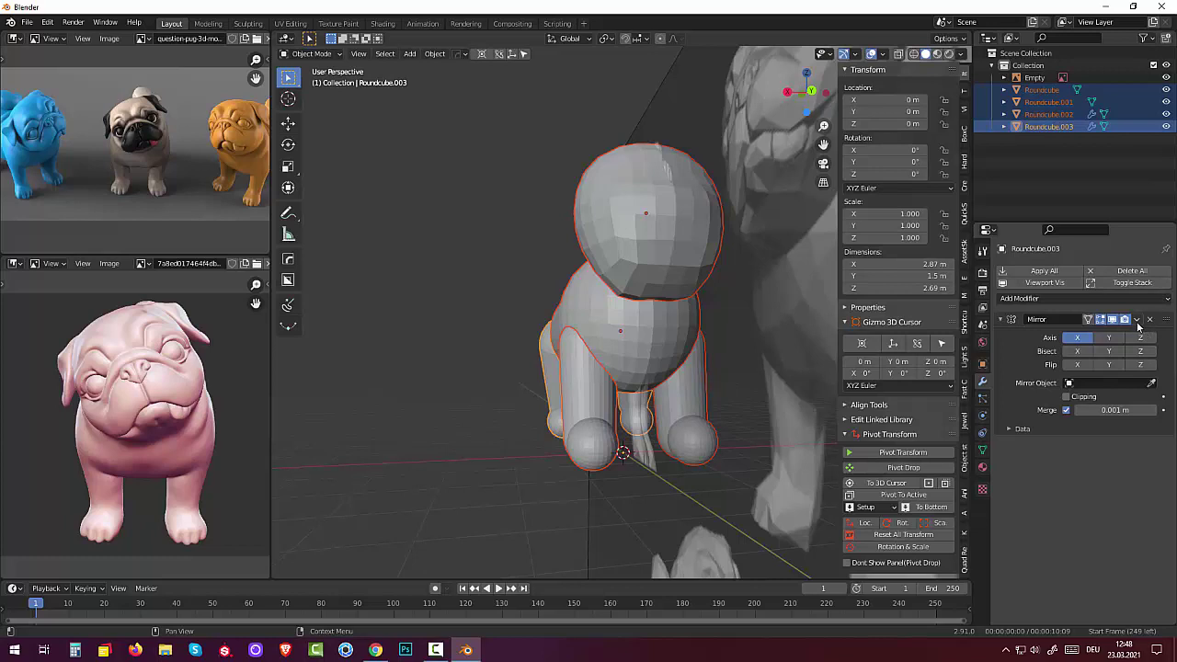
left_click(1137, 320)
left_click(1108, 333)
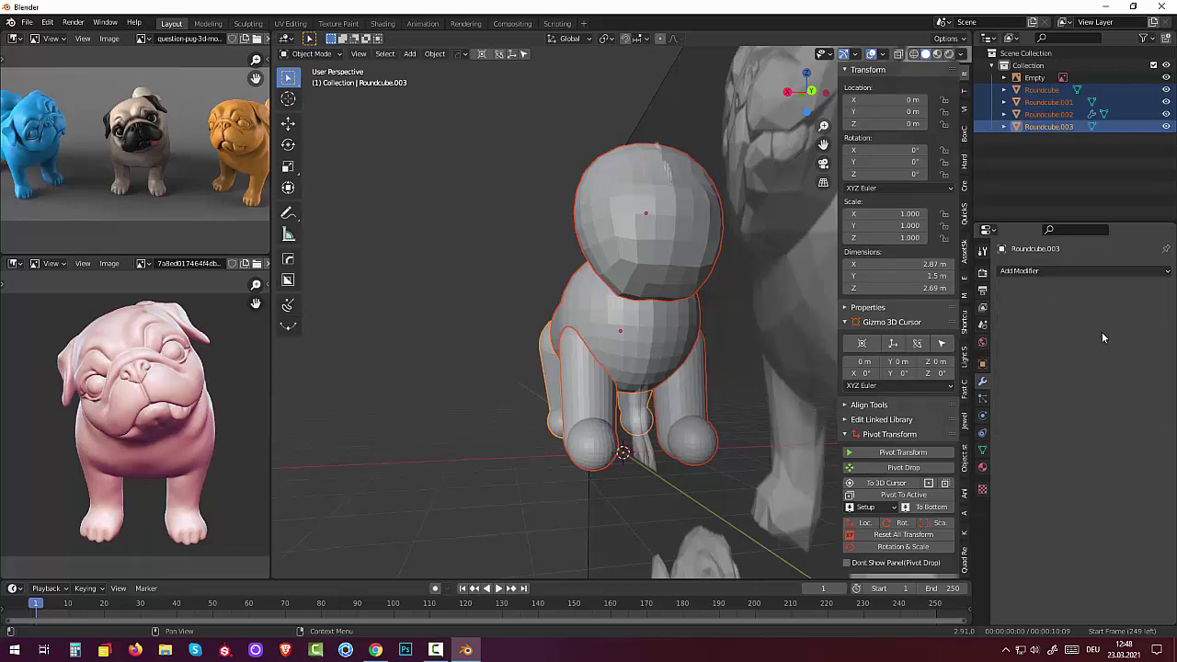
left_click(1048, 114)
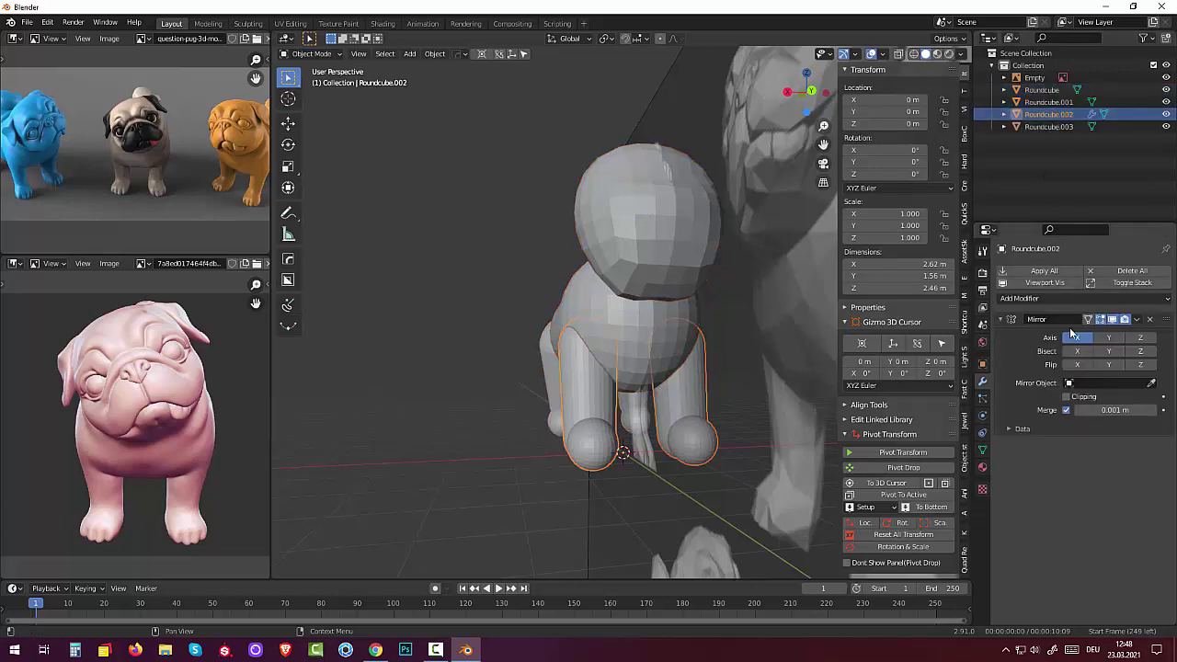
left_click(1137, 320)
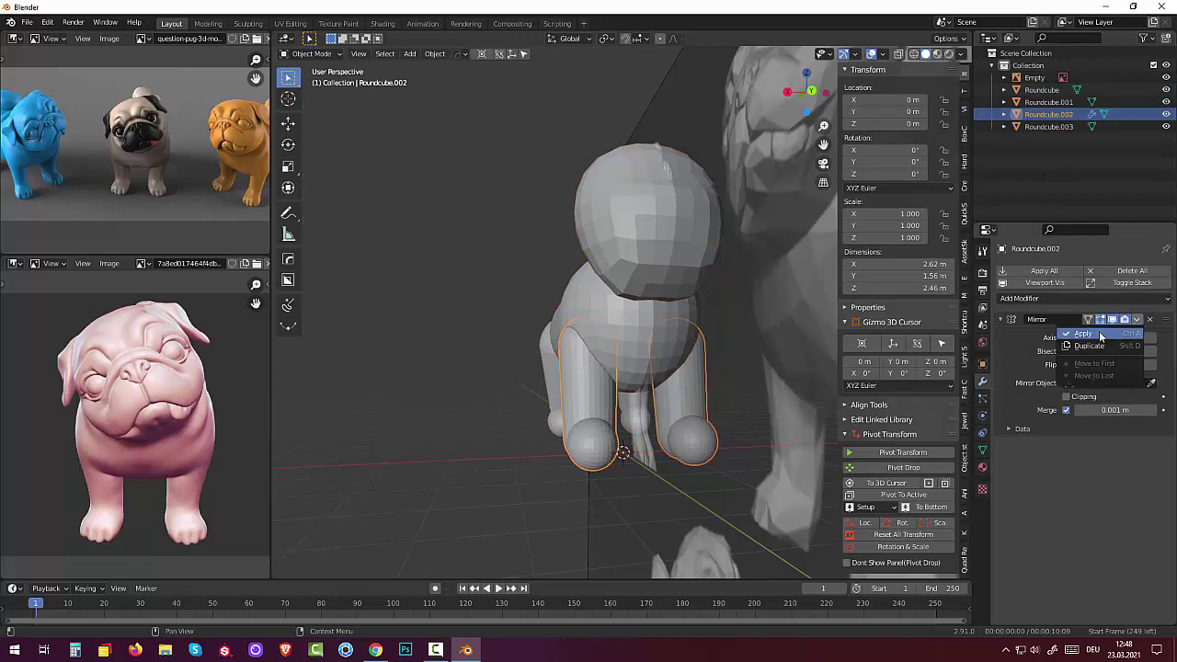
left_click(1099, 334)
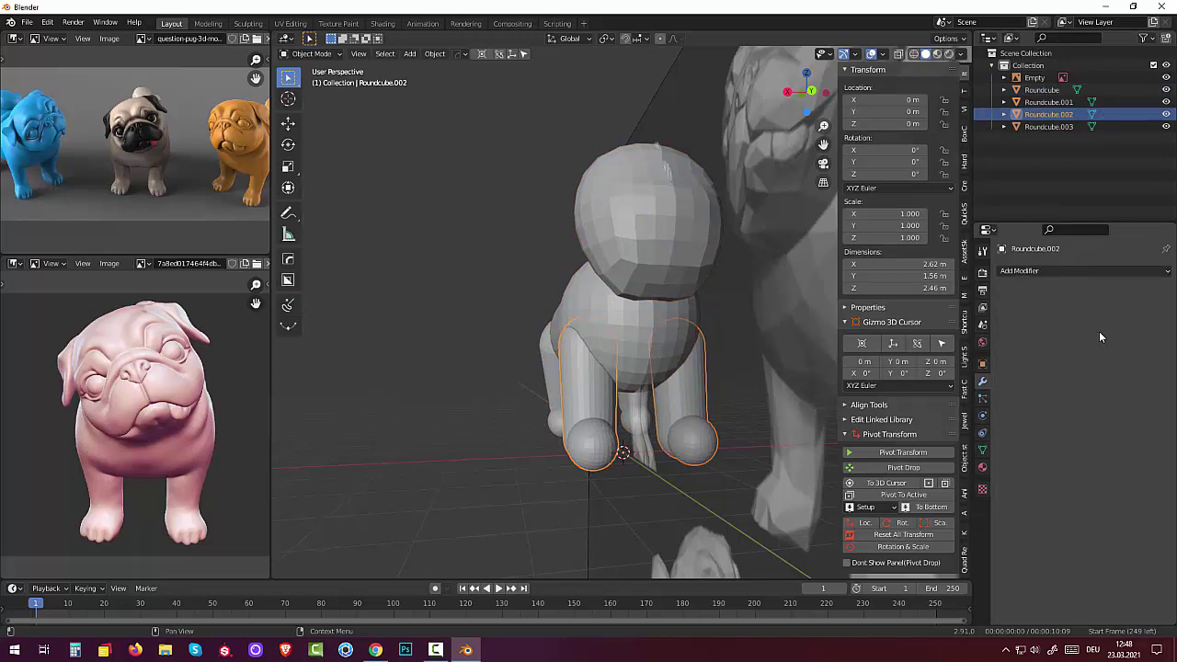
Select body, legs and head (active) and join them into one Roundcube object with Ctrl+J.
mouse_move(652, 397)
middle_mouse_down()
mouse_move(703, 367)
mouse_move(752, 362)
middle_mouse_up()
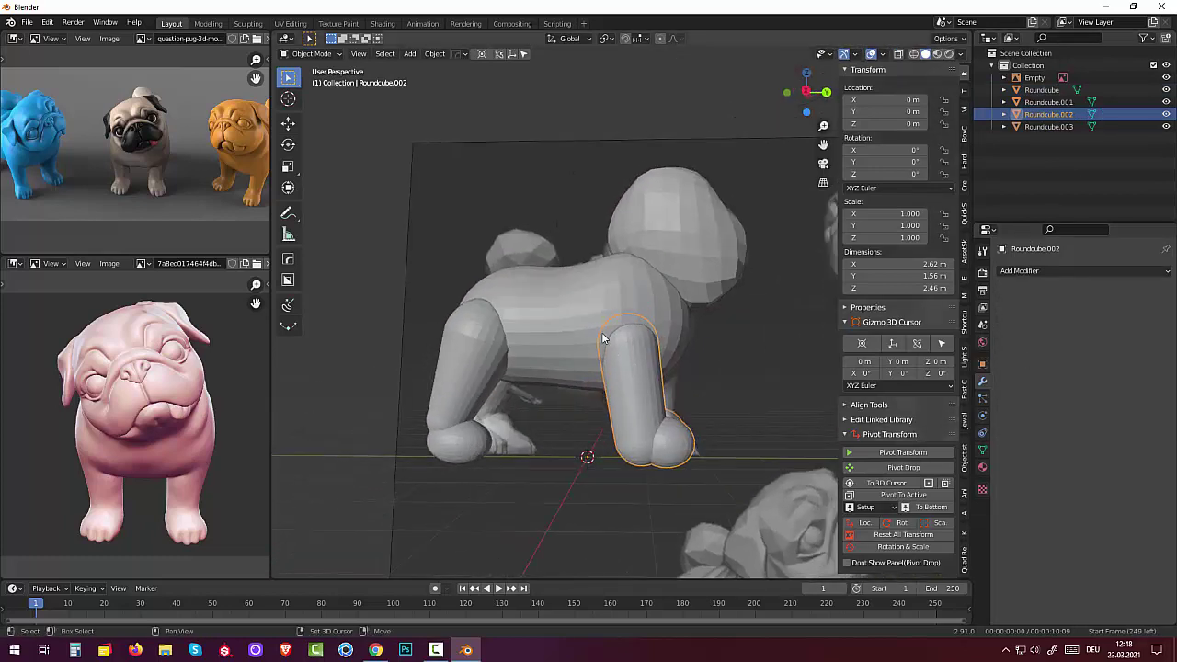
left_click(572, 328, "shift")
left_click(451, 393, "shift")
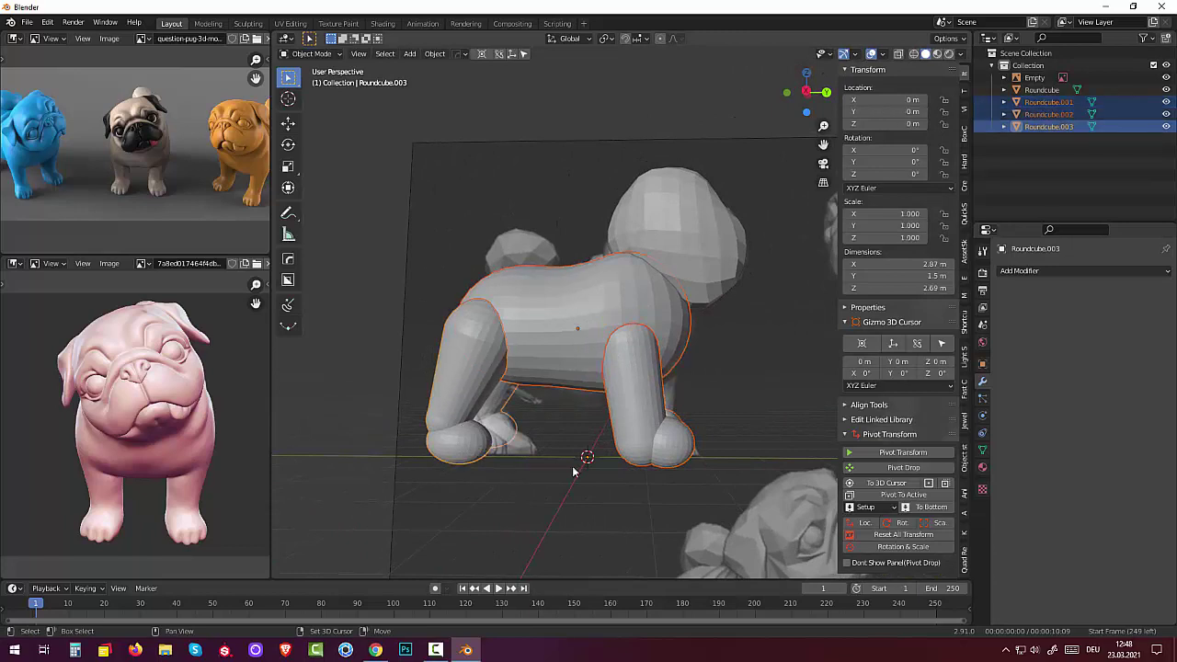
left_click(708, 237, "shift")
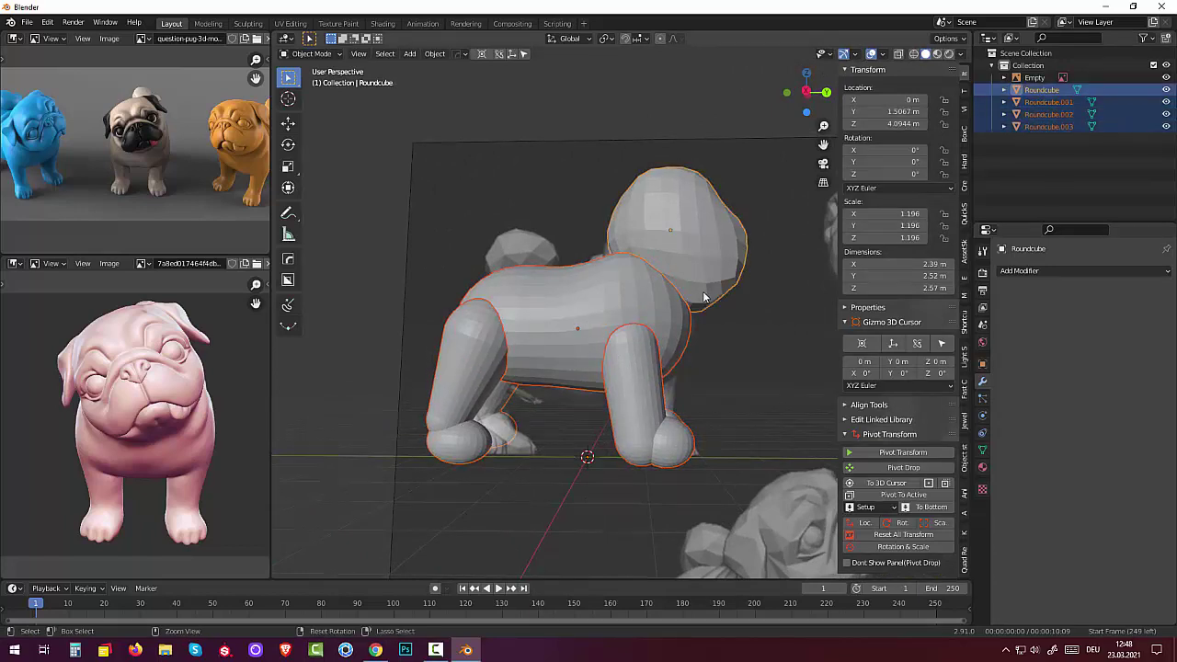
key("ctrl+j")
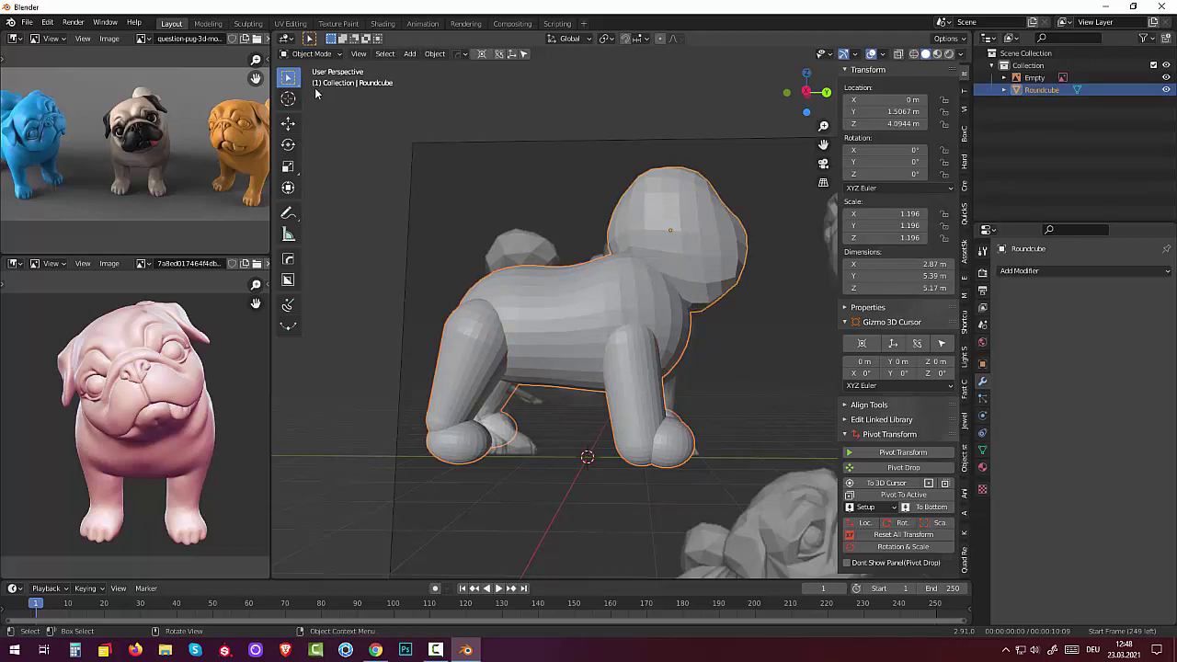
left_click(310, 53)
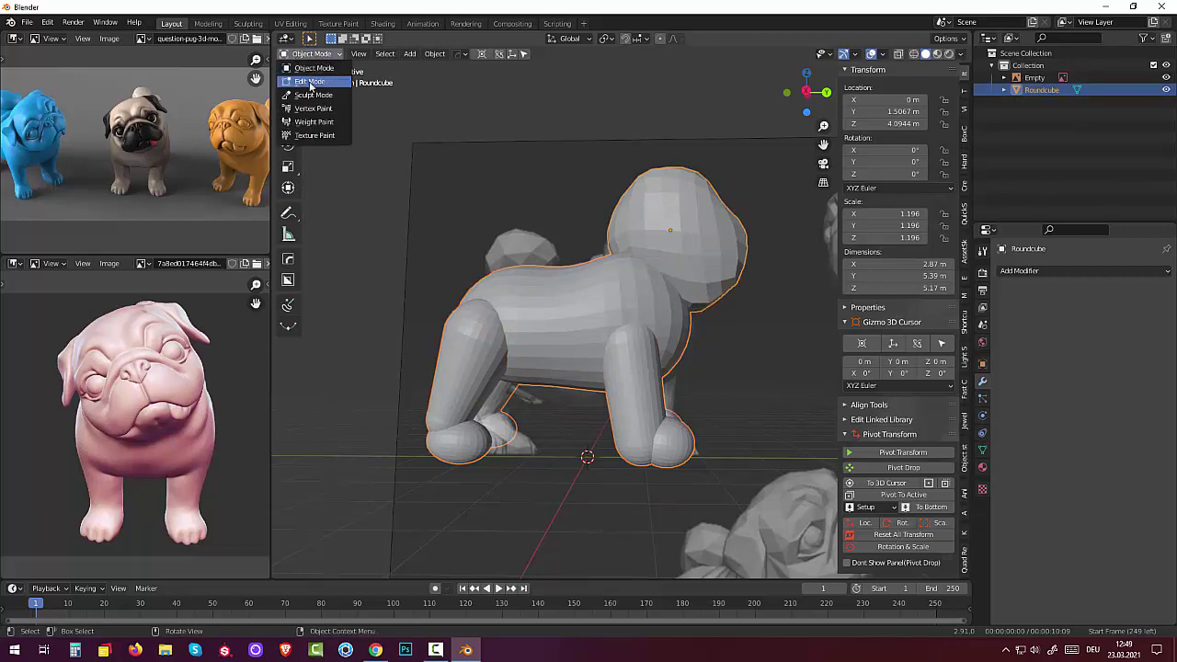
Switch the joined Roundcube pug into Sculpt Mode and orbit around it from several angles.
left_click(310, 94)
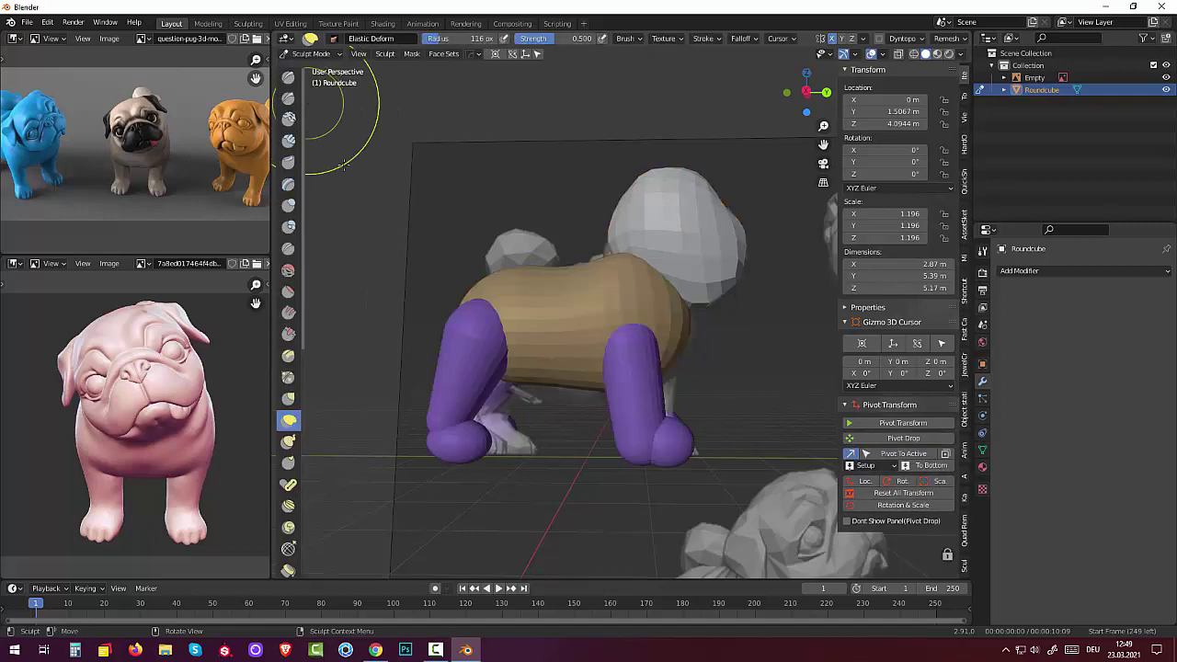
mouse_move(344, 164)
middle_mouse_down()
mouse_move(730, 265)
mouse_move(270, 246)
mouse_move(574, 269)
mouse_move(326, 272)
mouse_move(924, 267)
mouse_move(475, 267)
mouse_move(480, 248)
mouse_move(463, 257)
mouse_move(481, 260)
middle_mouse_up()
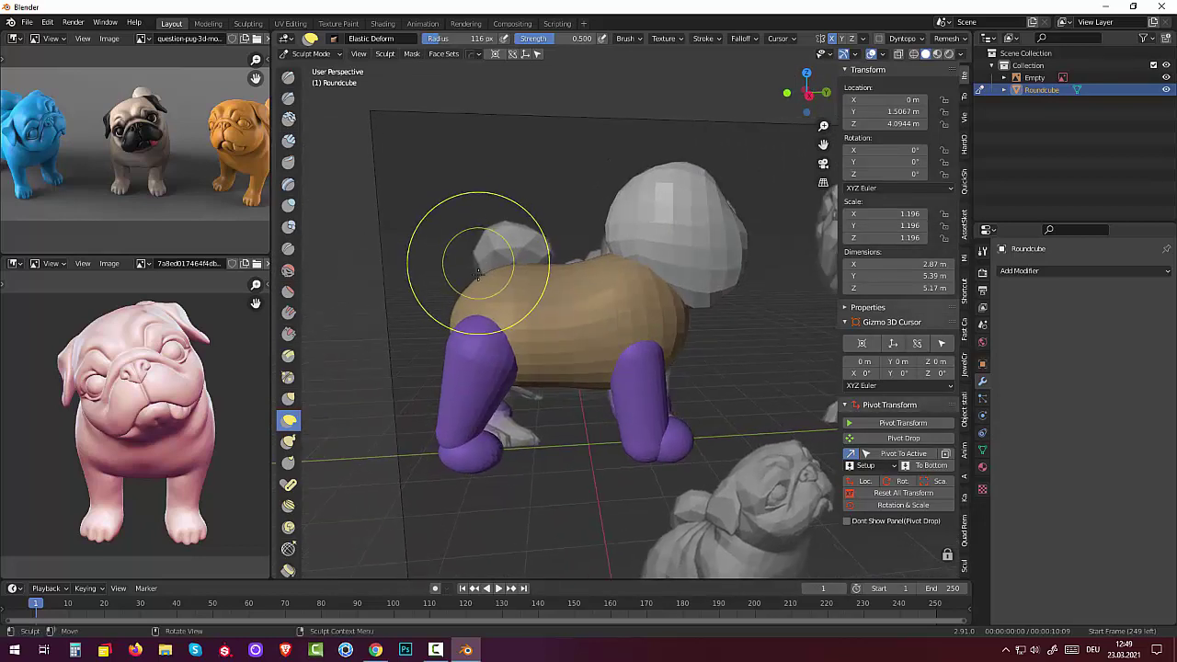
mouse_move(481, 260)
middle_mouse_down()
mouse_move(485, 343)
mouse_move(470, 349)
mouse_move(488, 602)
middle_mouse_up()
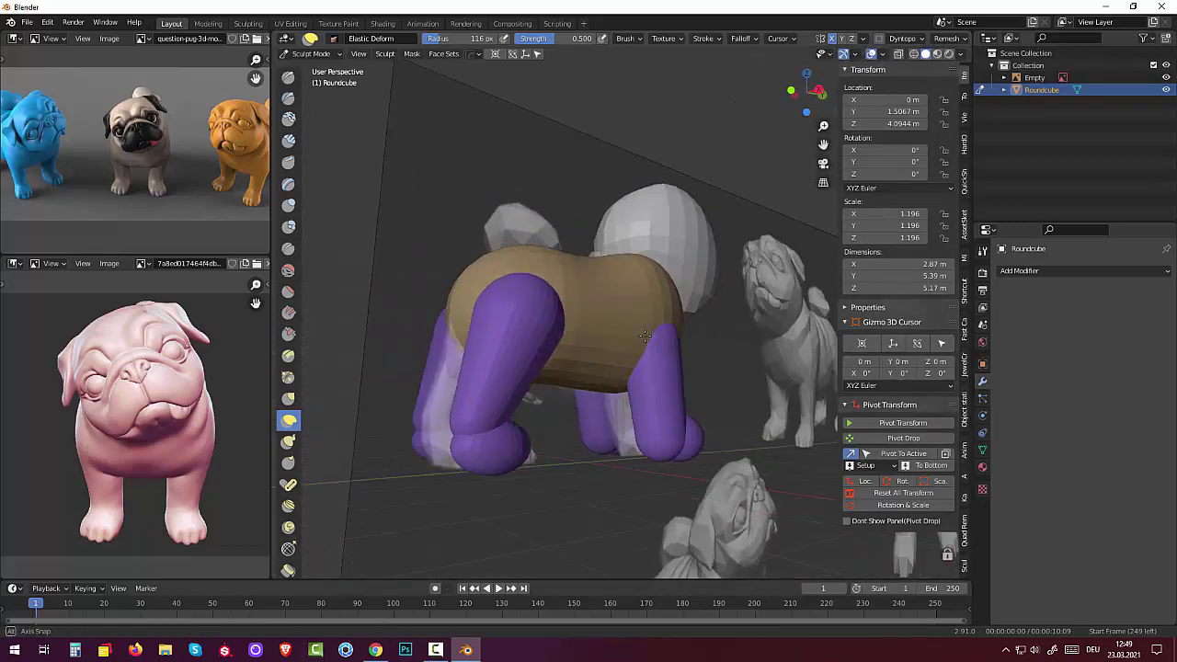
left_click(436, 650)
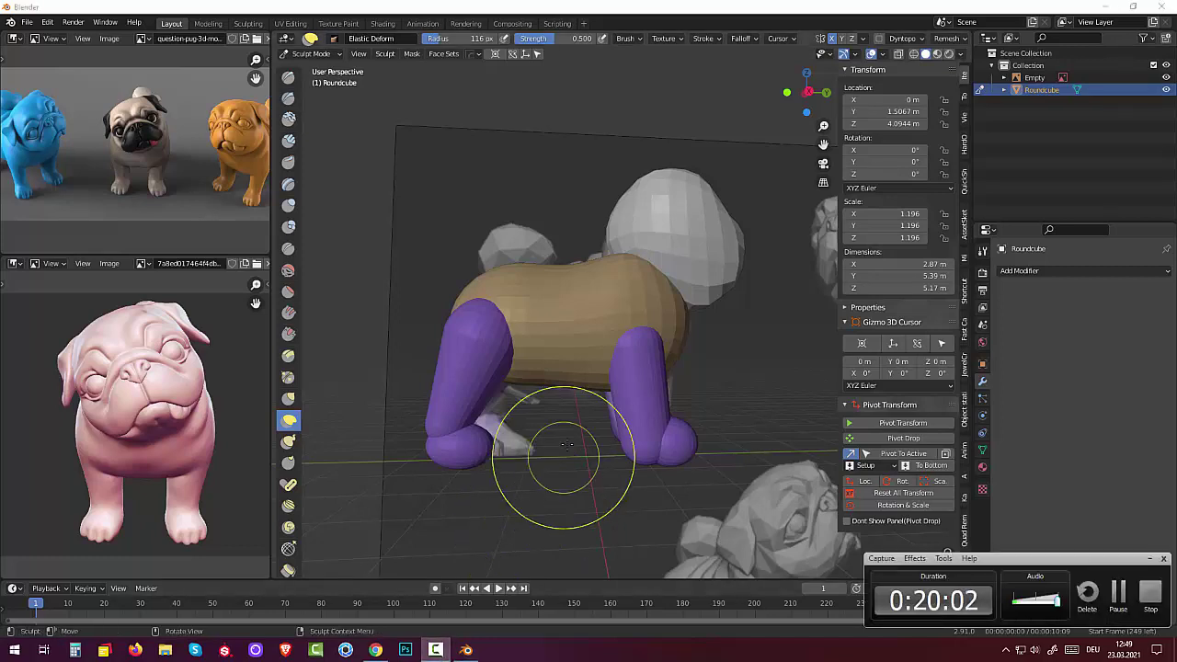
middle_click_drag(543, 472, 574, 474)
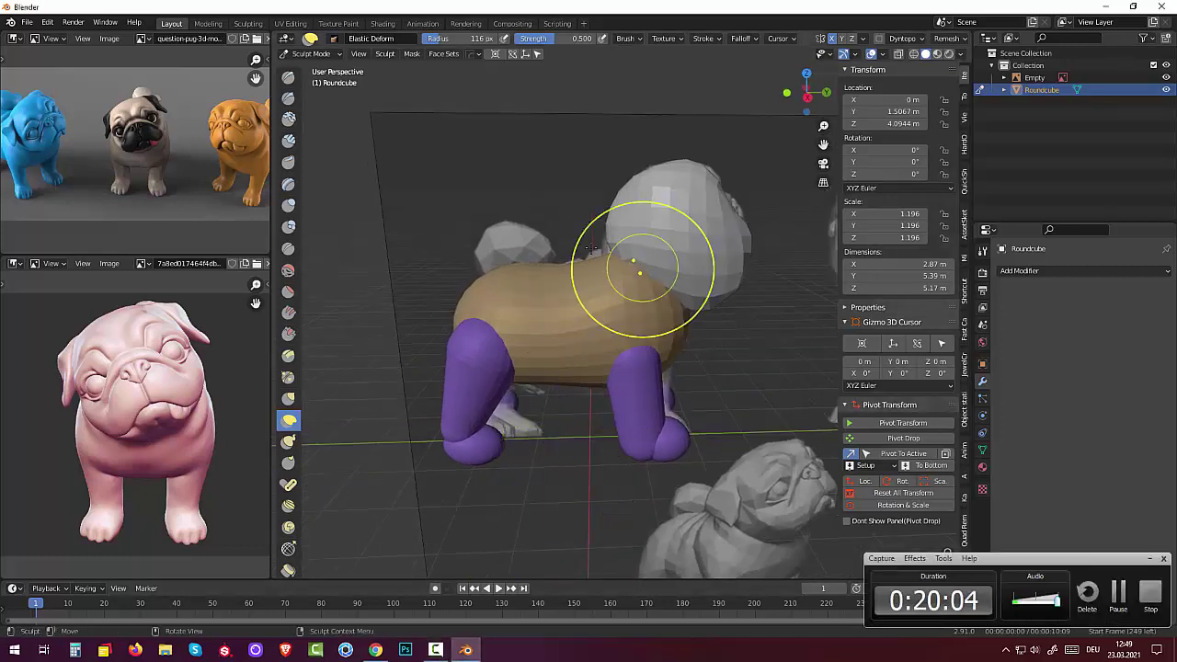